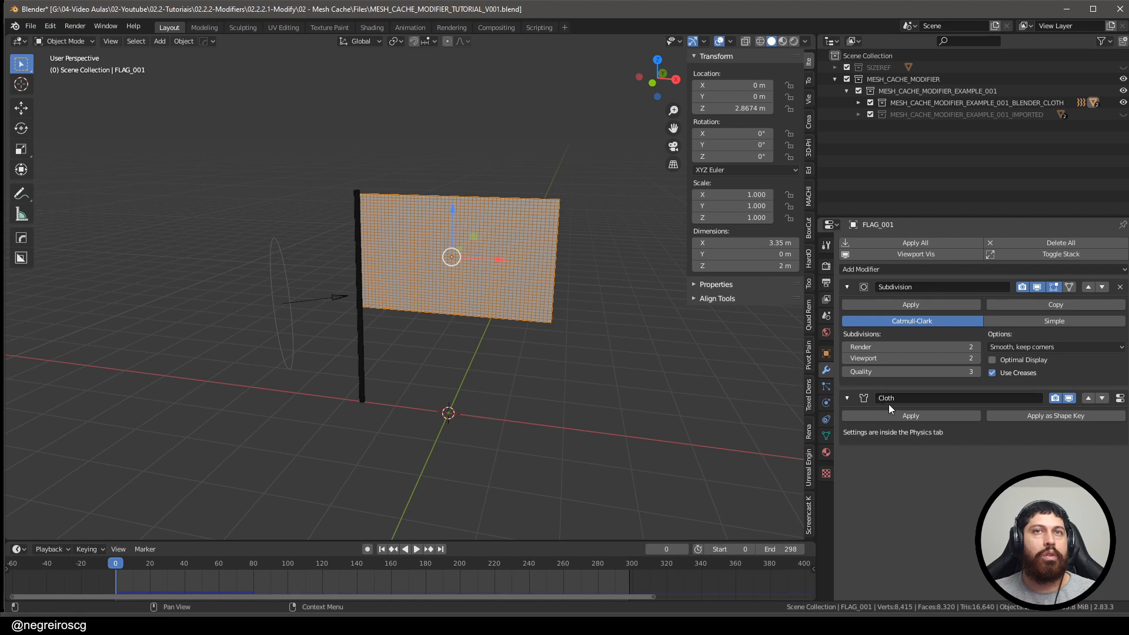
Step: Deselect the flag, play its cloth simulation while viewing it from several angles, and pause playback at frame 213
middle_click_drag(538, 416, 530, 416)
left_click(520, 438)
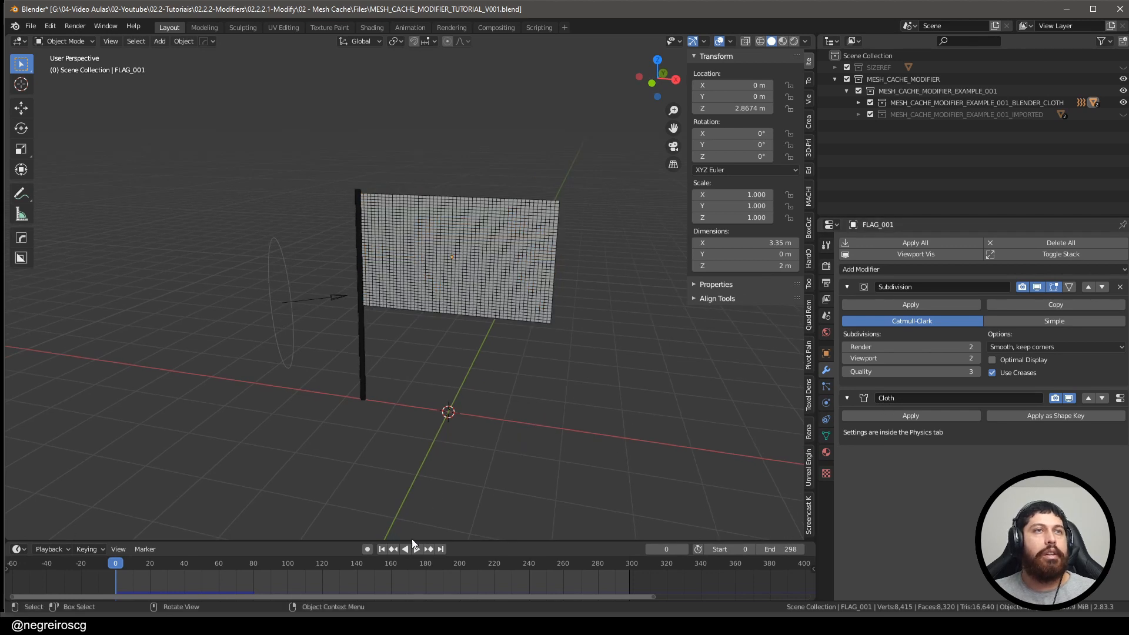
left_click(417, 549)
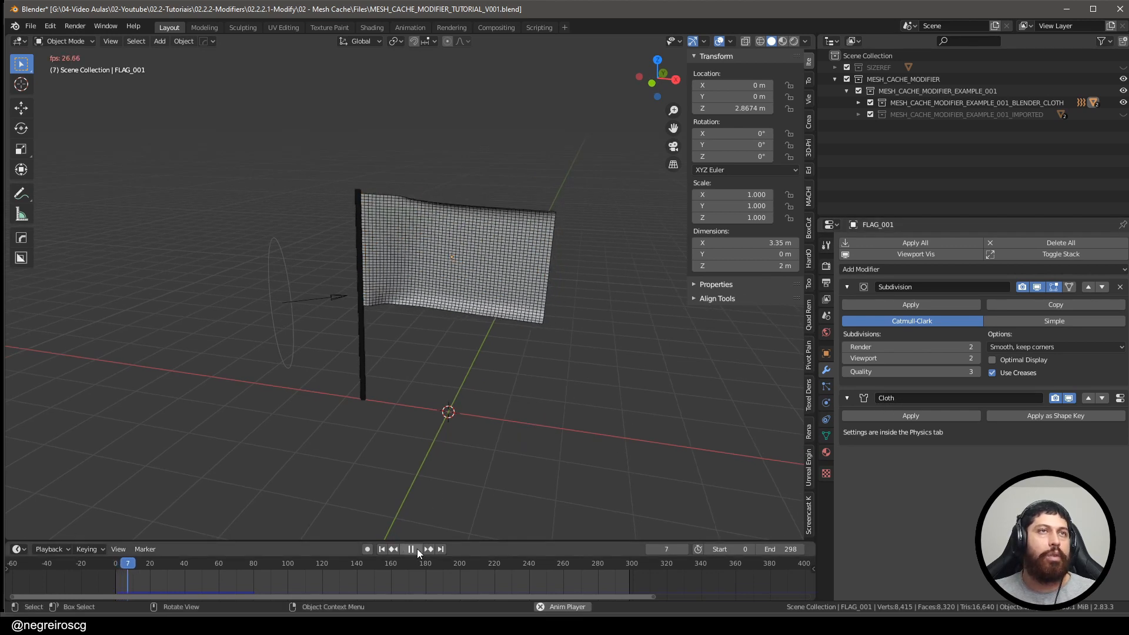
middle_click_drag(511, 438, 512, 420)
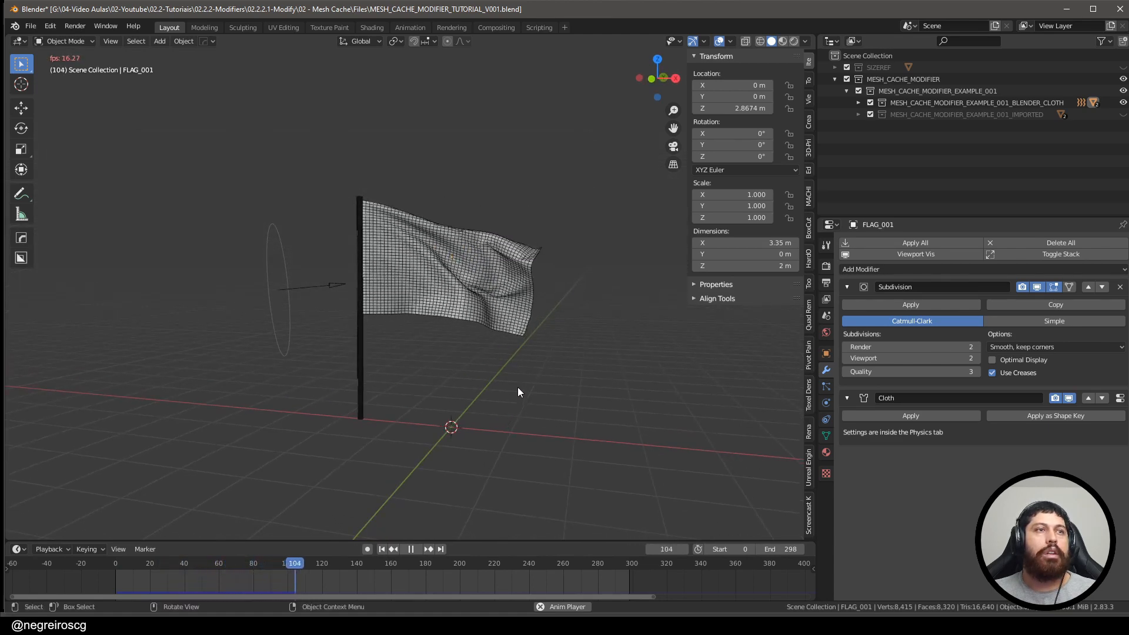
middle_click_drag(484, 419, 481, 442)
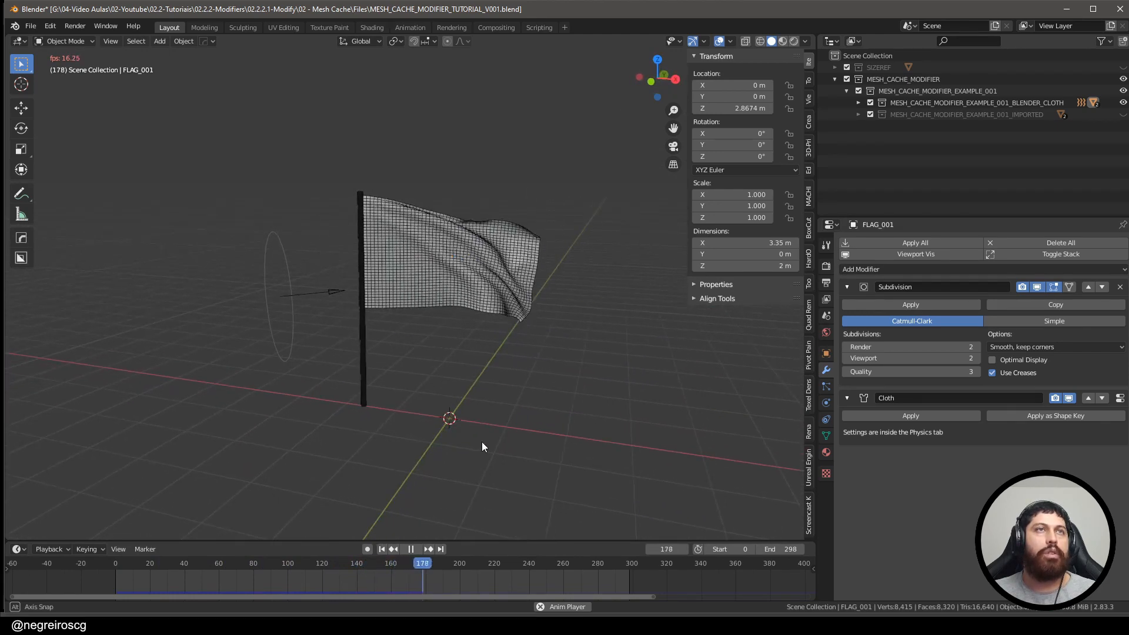
left_click(412, 550)
middle_click_drag(470, 359, 467, 365)
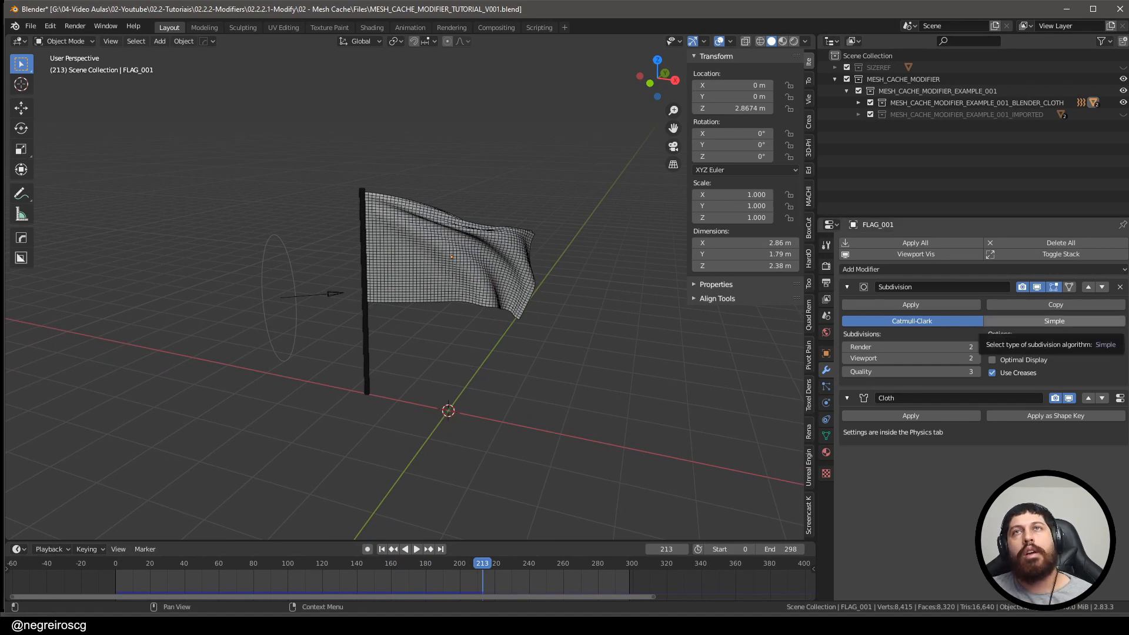
middle_click_drag(349, 313, 363, 298)
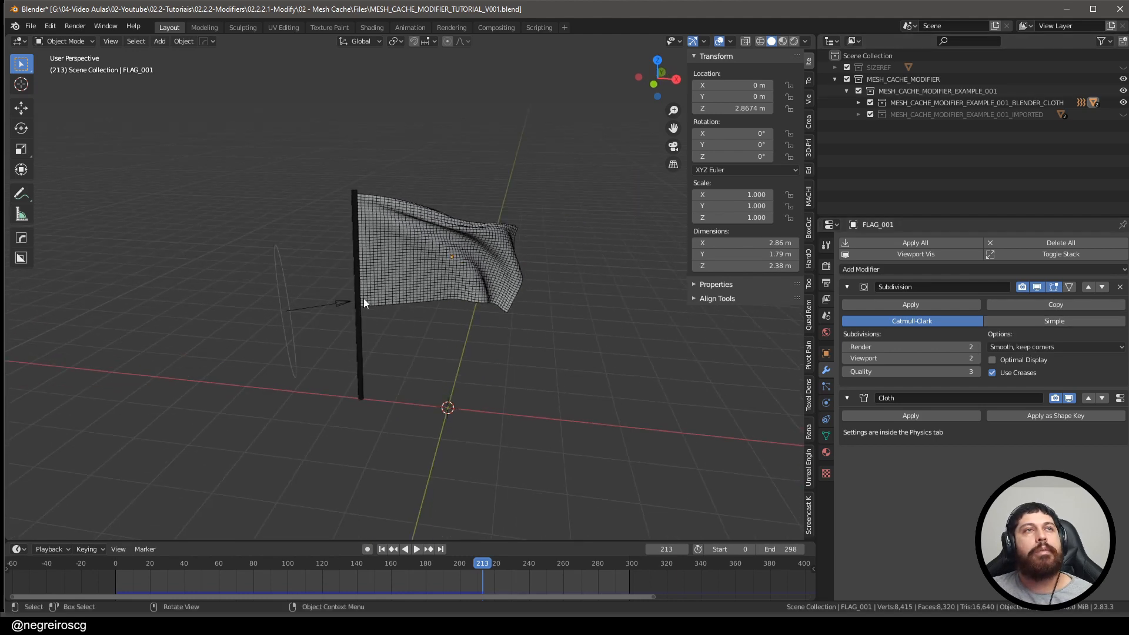
scroll(405, 240, "up", 2)
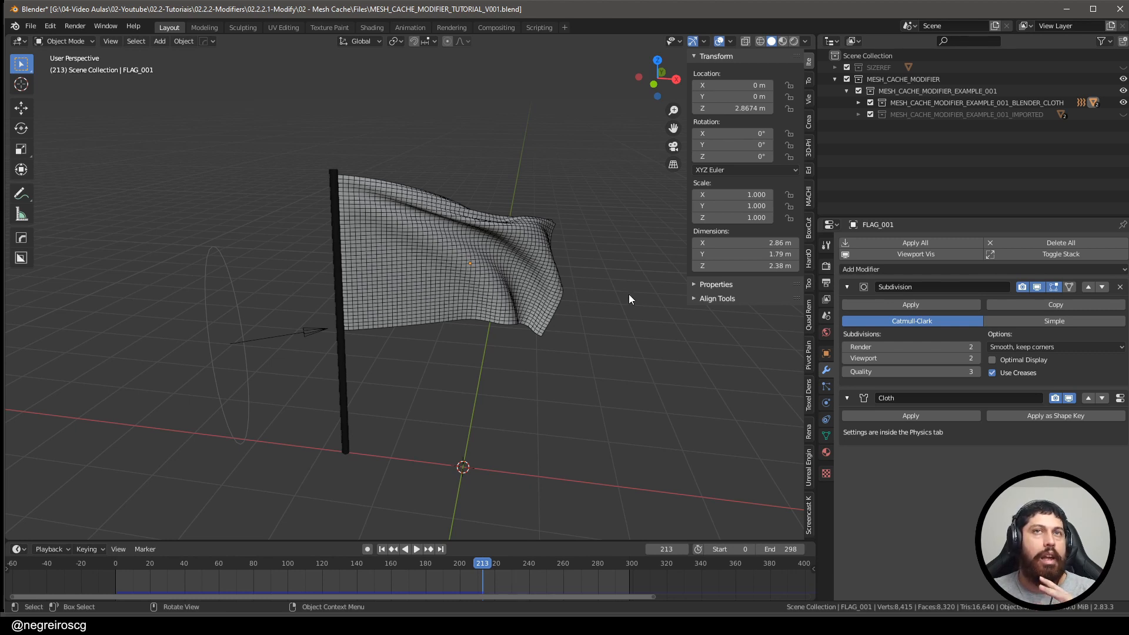
Step: Add a 2 m plane at the world origin and give it a Mesh Cache modifier
key("shift+a")
mouse_move(476, 361)
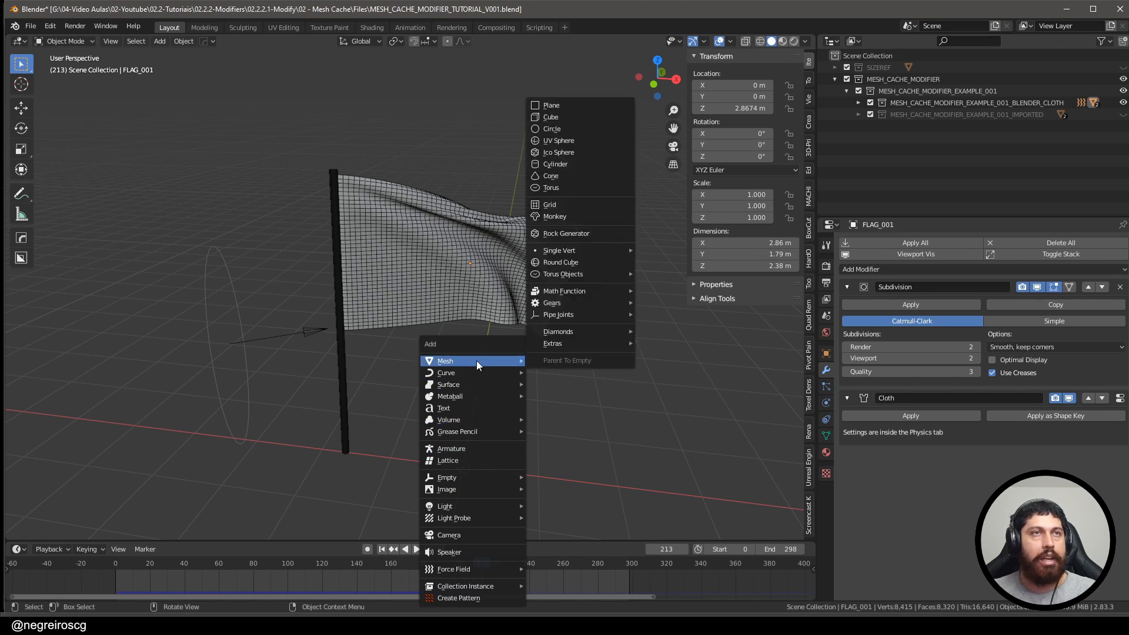
left_click(564, 107)
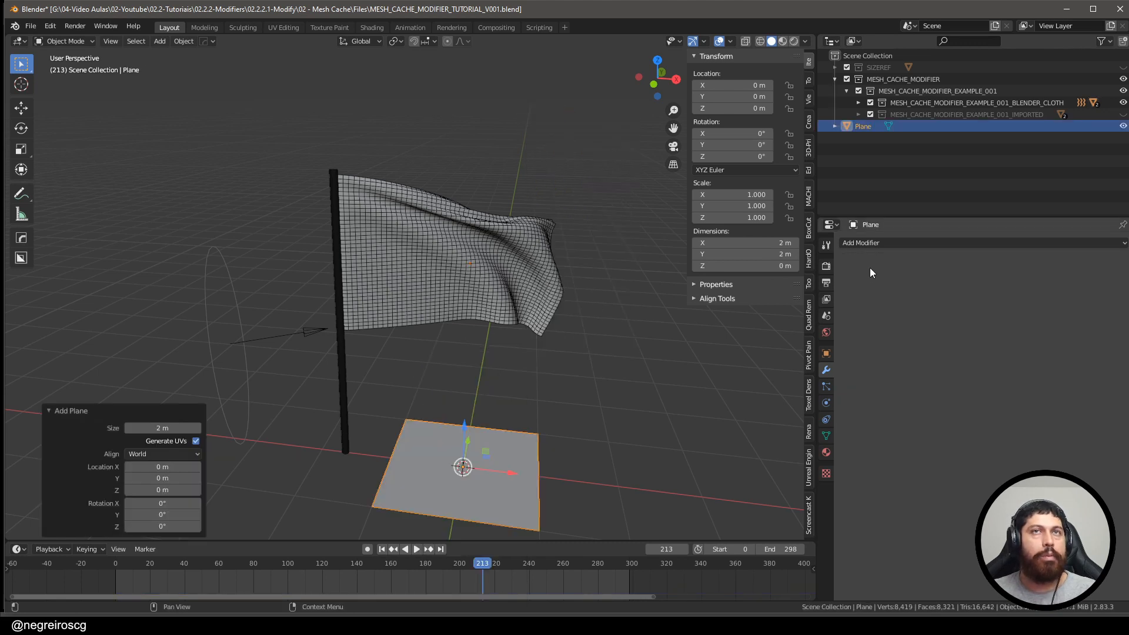
left_click(863, 242)
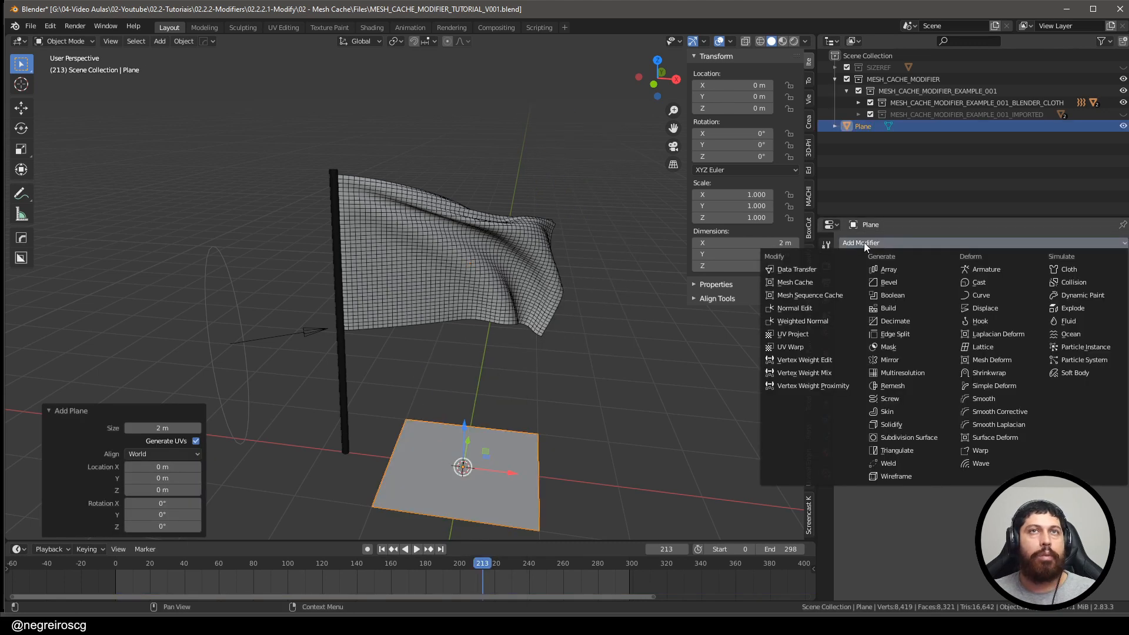
left_click(813, 281)
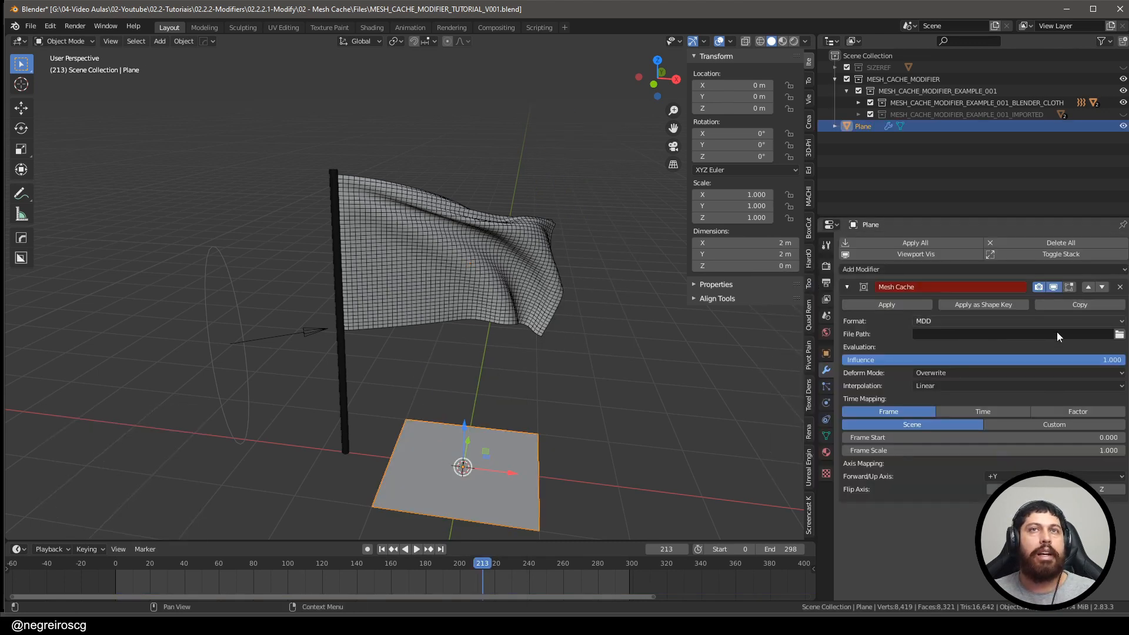
Step: Check the modifier's MDD and PC2 format options, and remove the modifier together with the plane
left_click(974, 321)
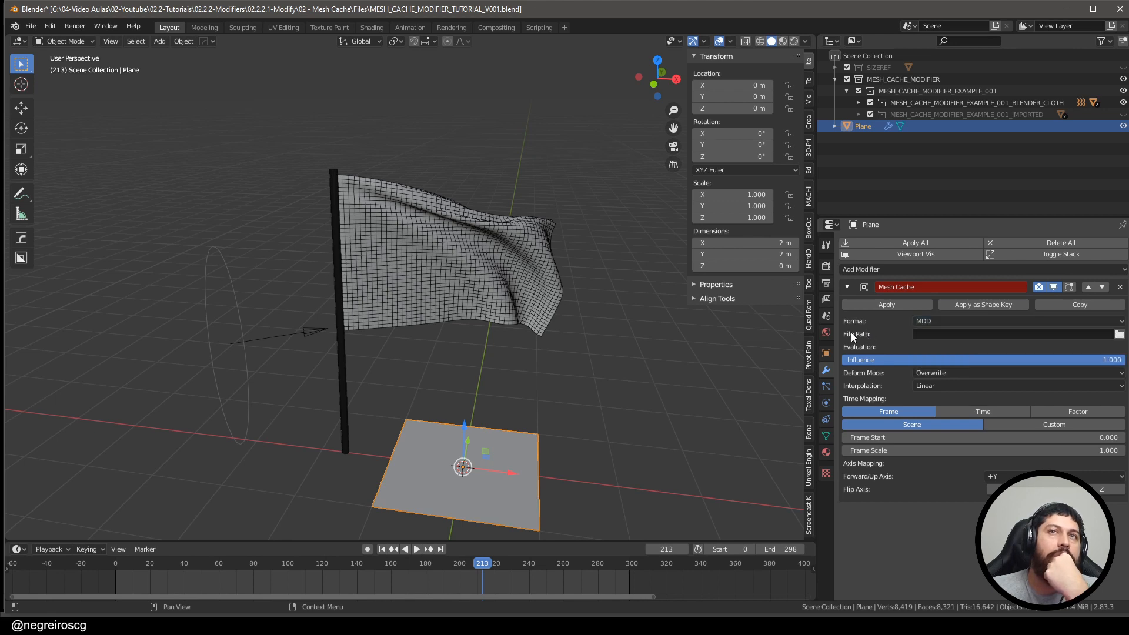
left_click(934, 321)
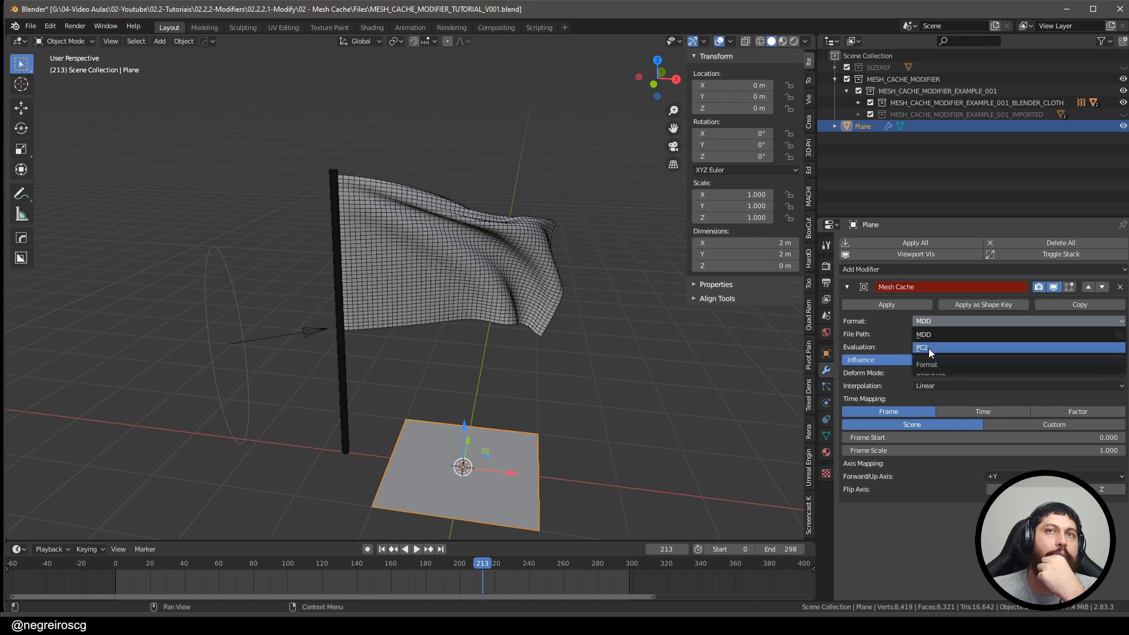
left_click(928, 348)
left_click(1120, 288)
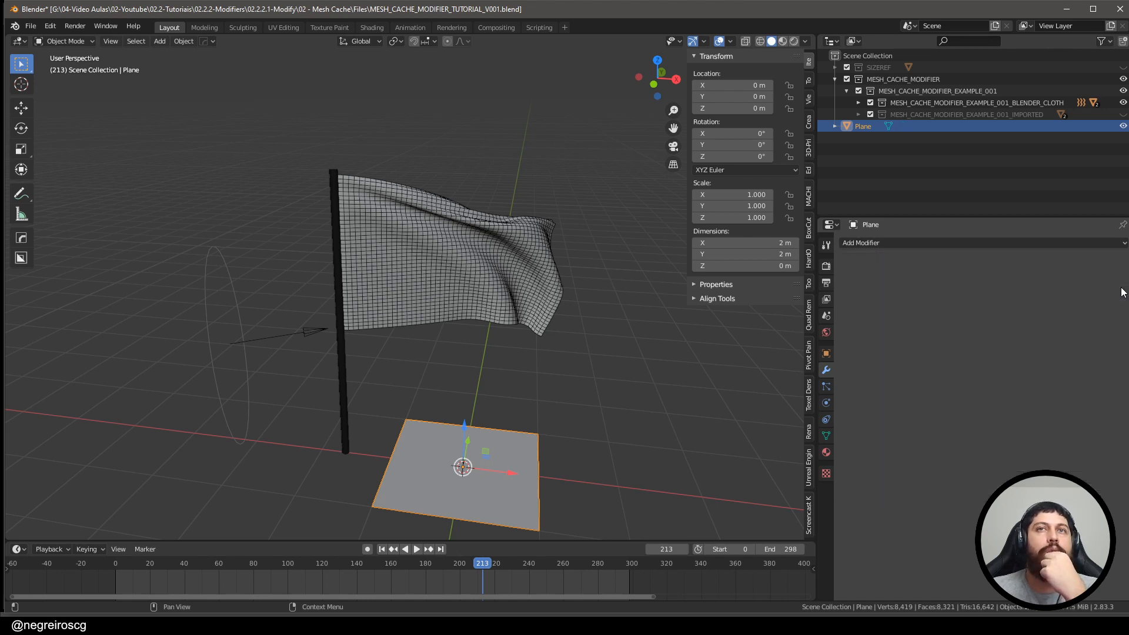
key("Delete")
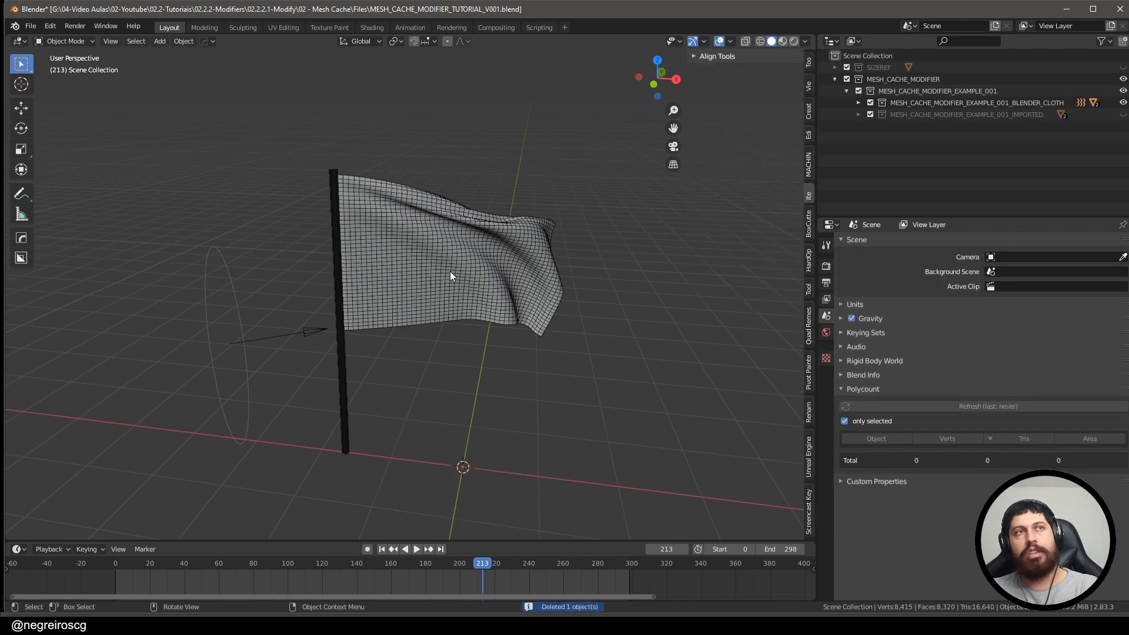
Step: Select the FLAG_001 cloth and review the file formats available for export
left_click(449, 271)
mouse_move(450, 265)
middle_mouse_down()
mouse_move(473, 259)
mouse_move(458, 273)
middle_mouse_up()
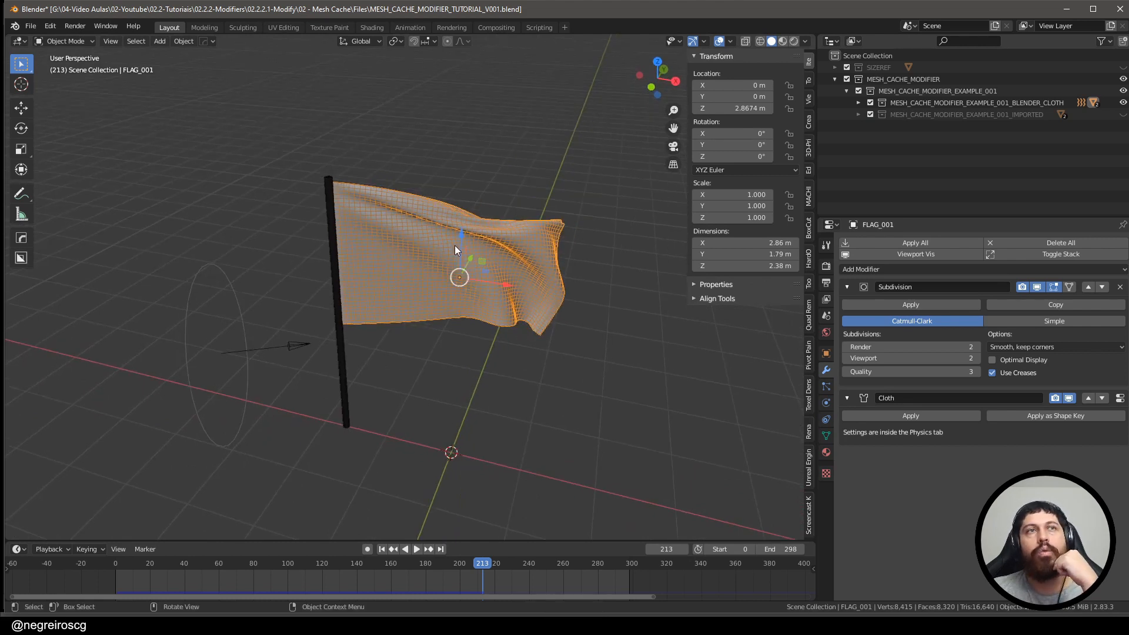
middle_click_drag(446, 259, 447, 259)
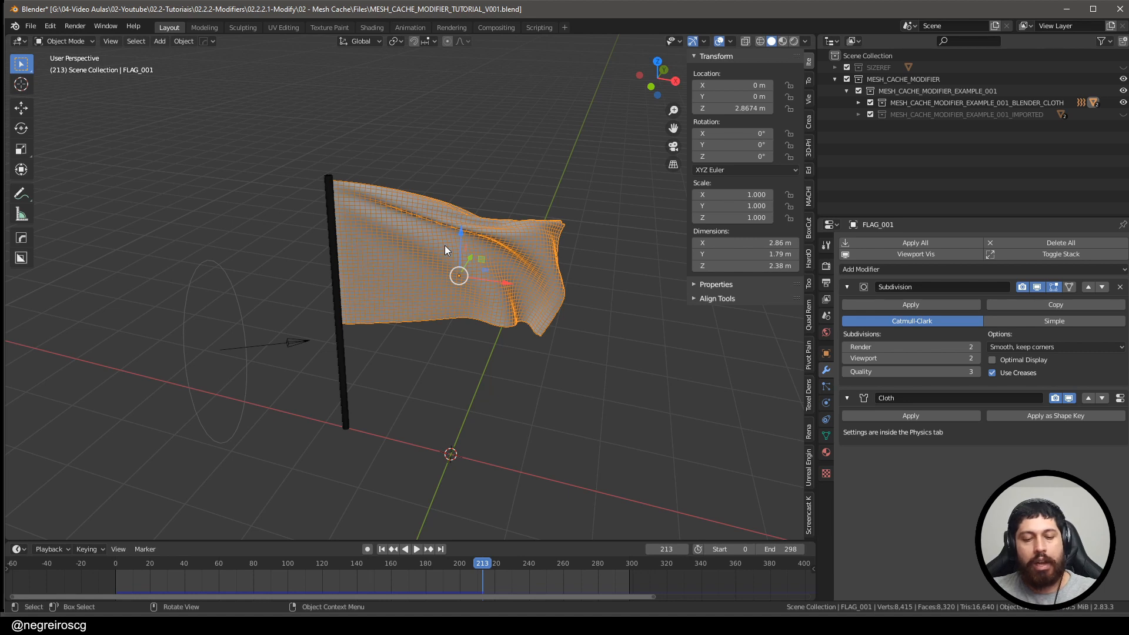
right_click(445, 245)
left_click(30, 26)
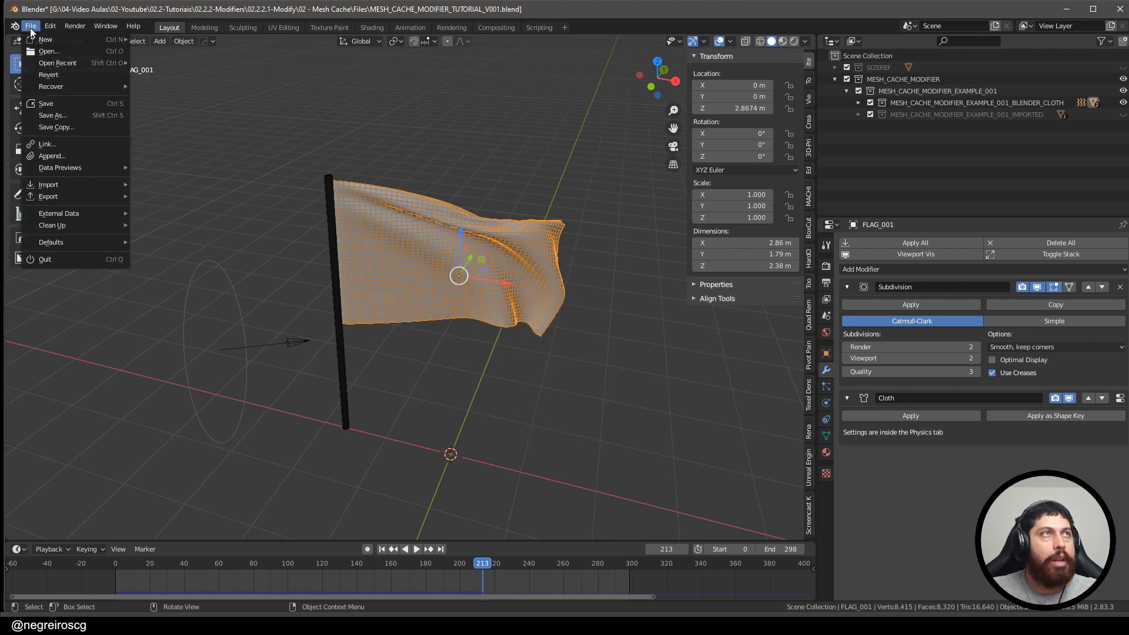
mouse_move(80, 197)
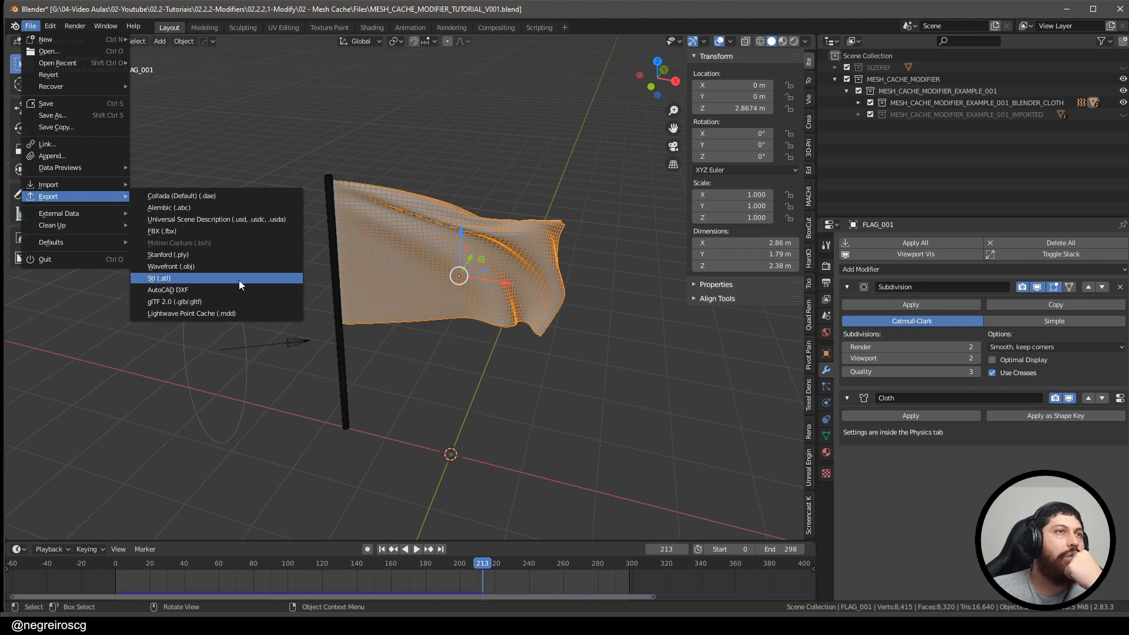
middle_click_drag(428, 153, 425, 155)
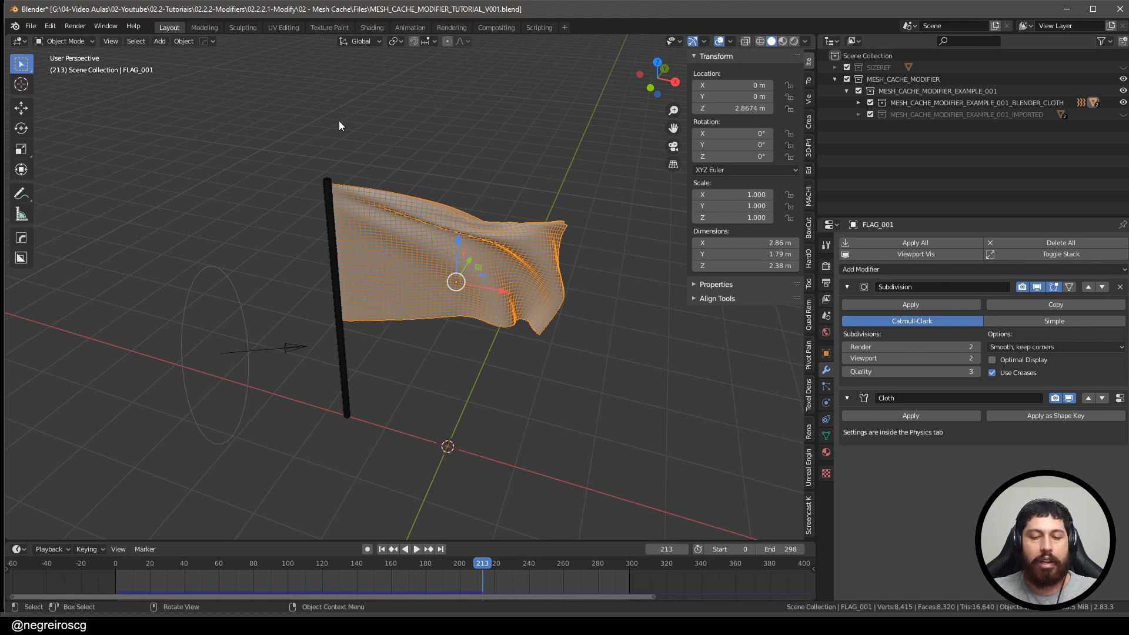
key("F4")
mouse_move(307, 185)
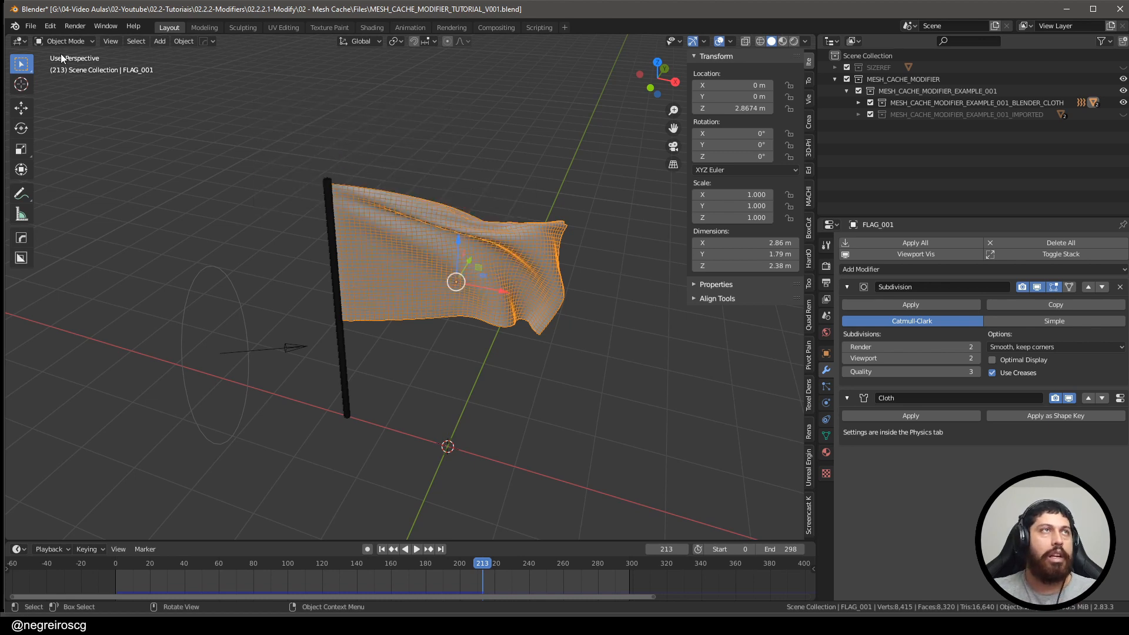
Step: Open the Preferences and search the add-ons for "mdd"
left_click(29, 27)
mouse_move(73, 213)
mouse_move(50, 27)
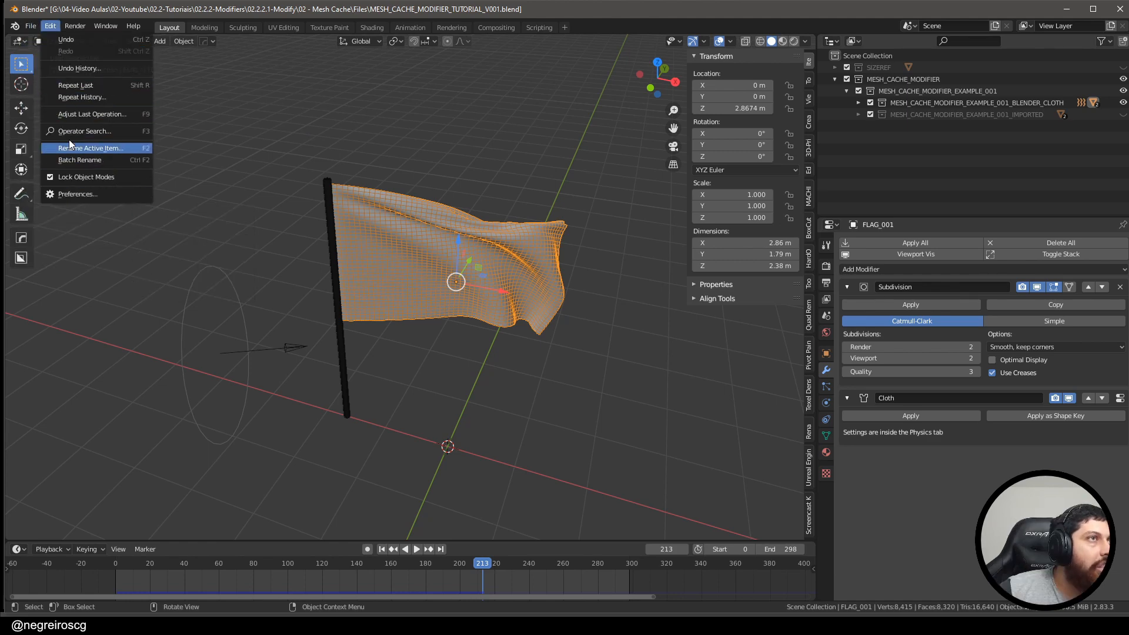
left_click(106, 195)
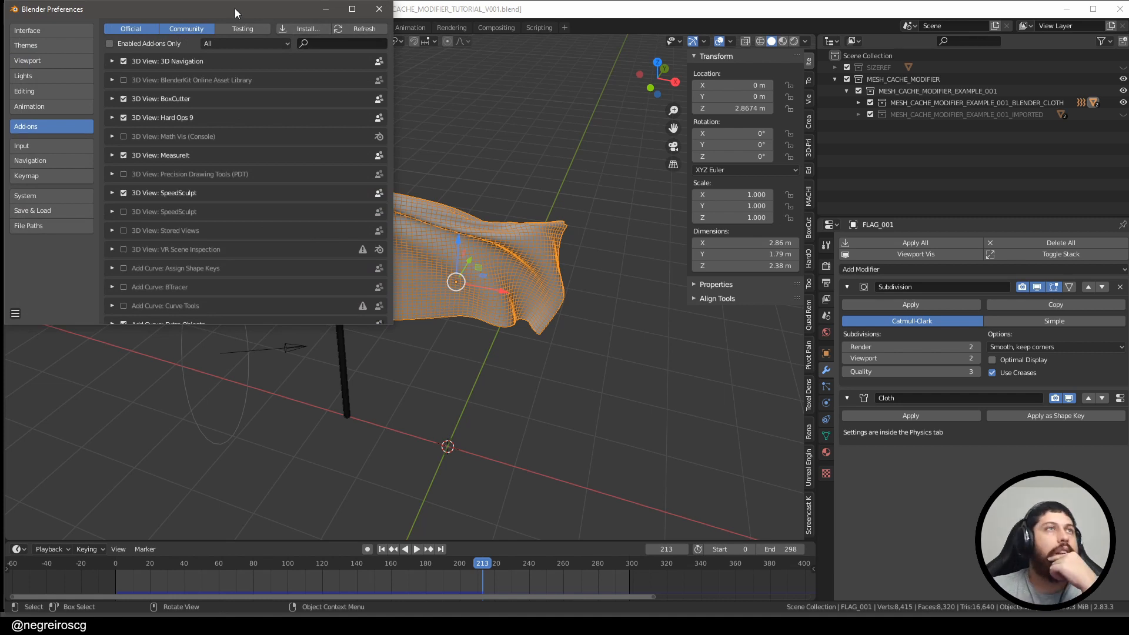
left_click_drag(235, 8, 378, 128)
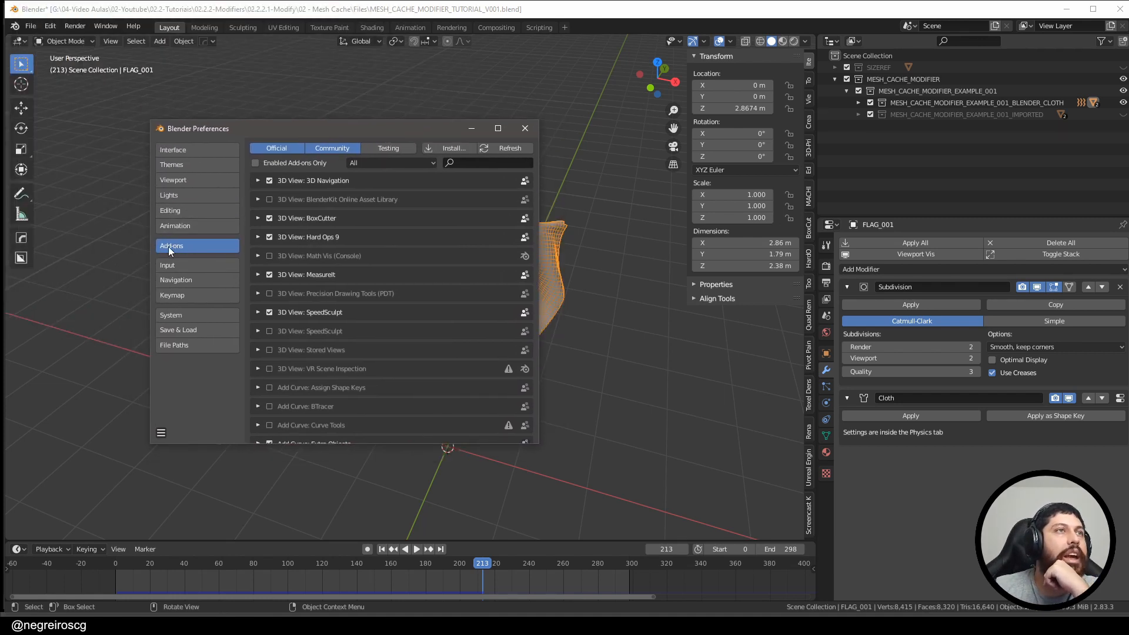
left_click(475, 162)
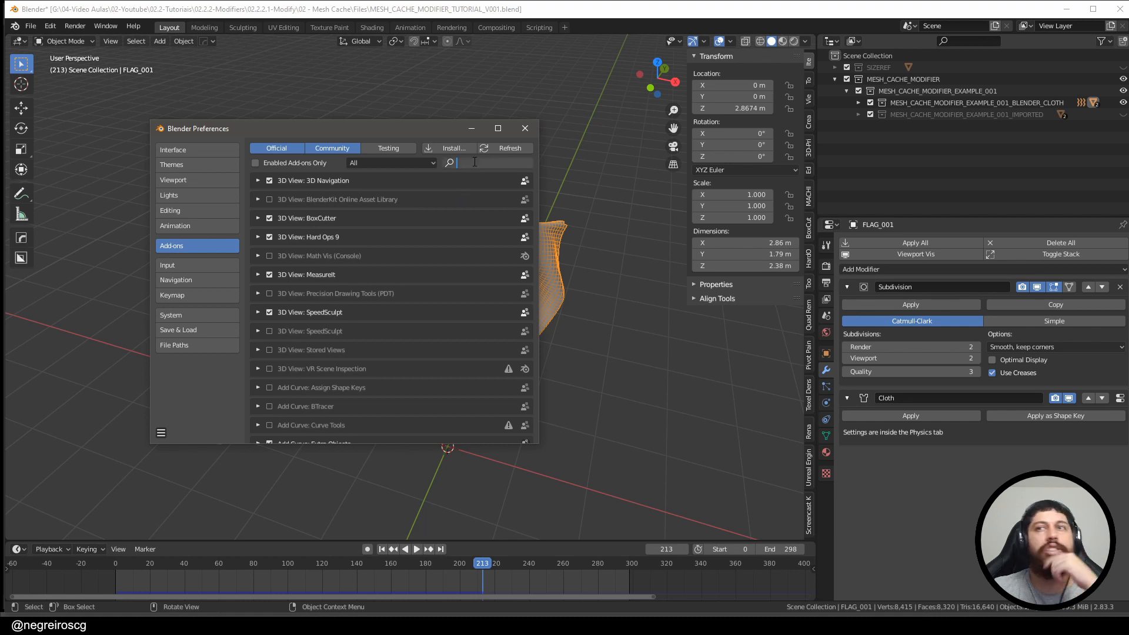
type("mdd")
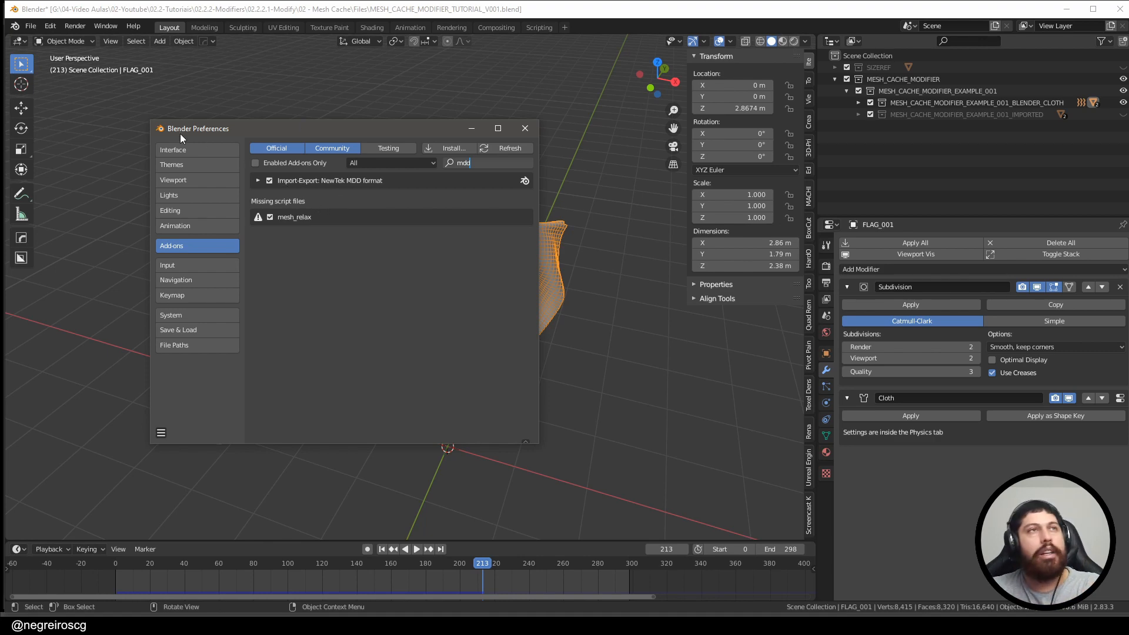
Step: Capture the Preferences area, mark the NewTek MDD format add-on with a red arrow, and discard the capture
key("Print")
left_click_drag(143, 105, 623, 481)
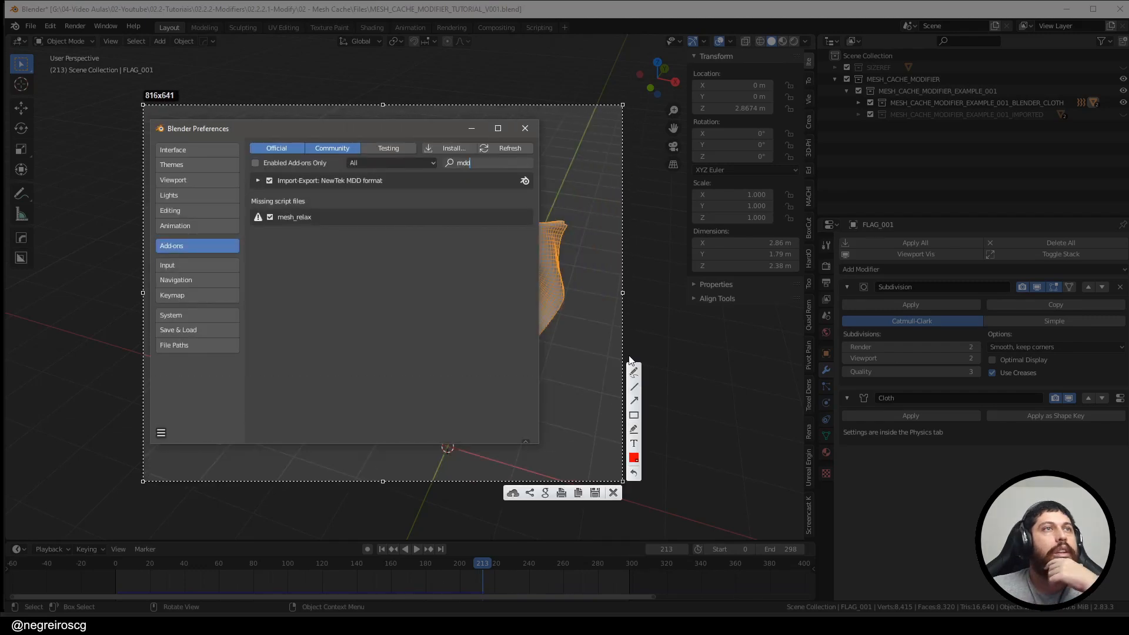
left_click(634, 402)
left_click_drag(445, 253, 340, 191)
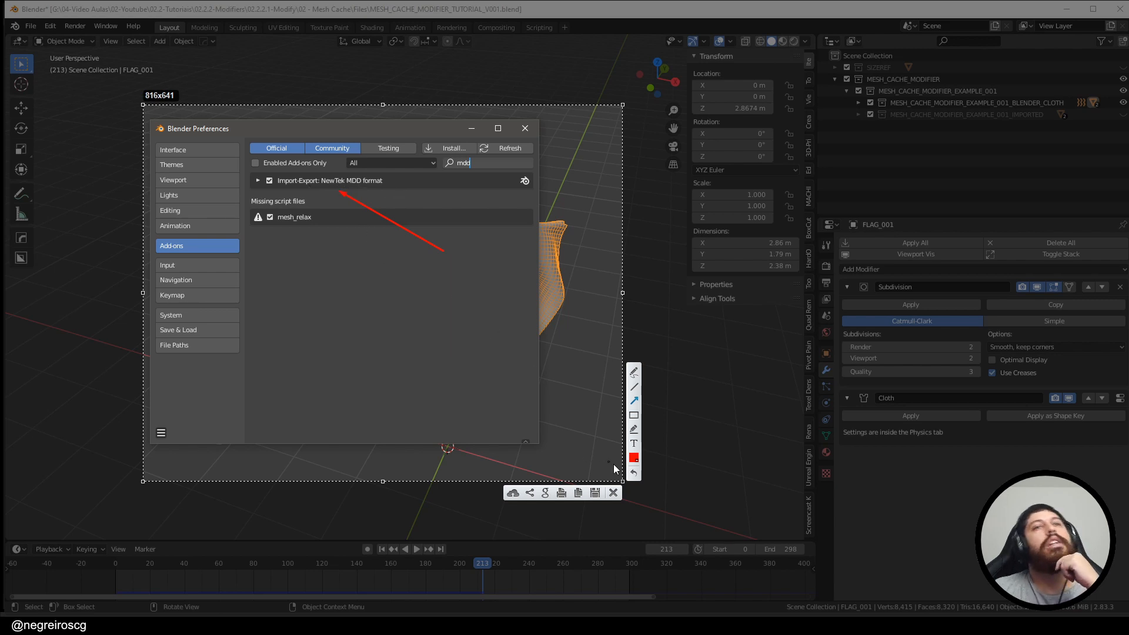
left_click(613, 492)
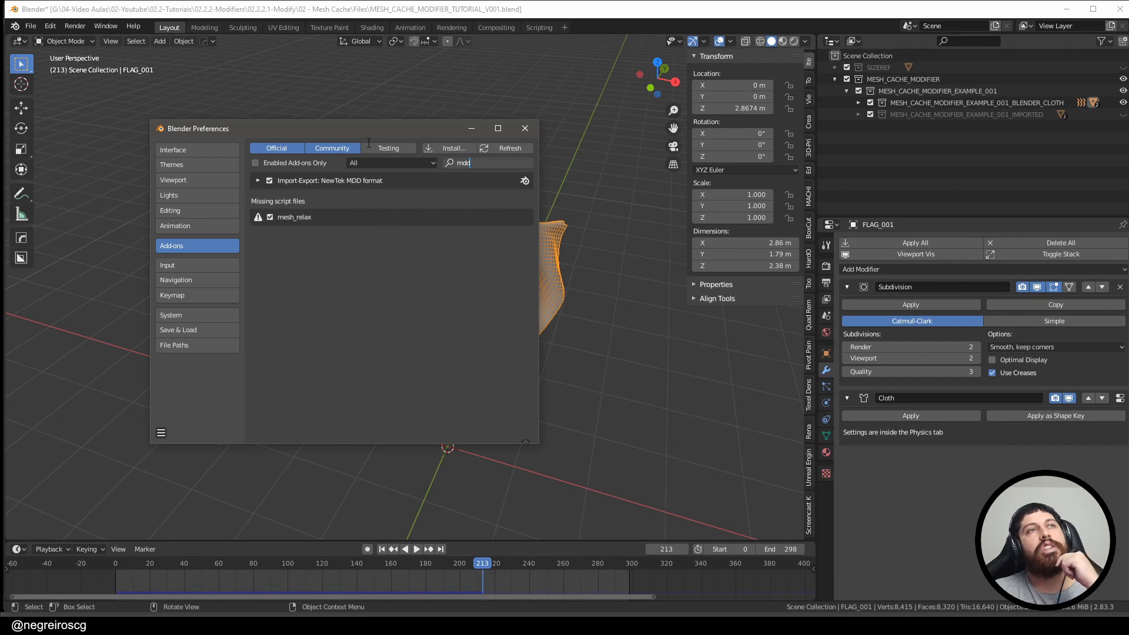
Step: Close the Preferences and move the timeline to frame 87
mouse_move(377, 133)
left_mouse_down()
mouse_move(381, 150)
mouse_move(398, 140)
left_mouse_up()
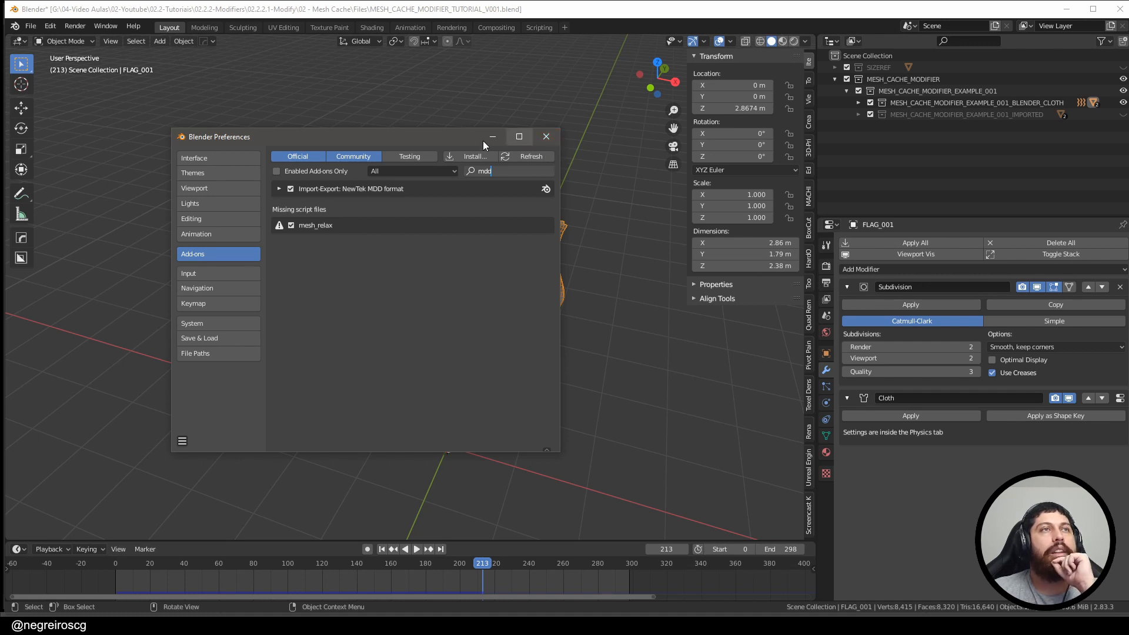
left_click(552, 141)
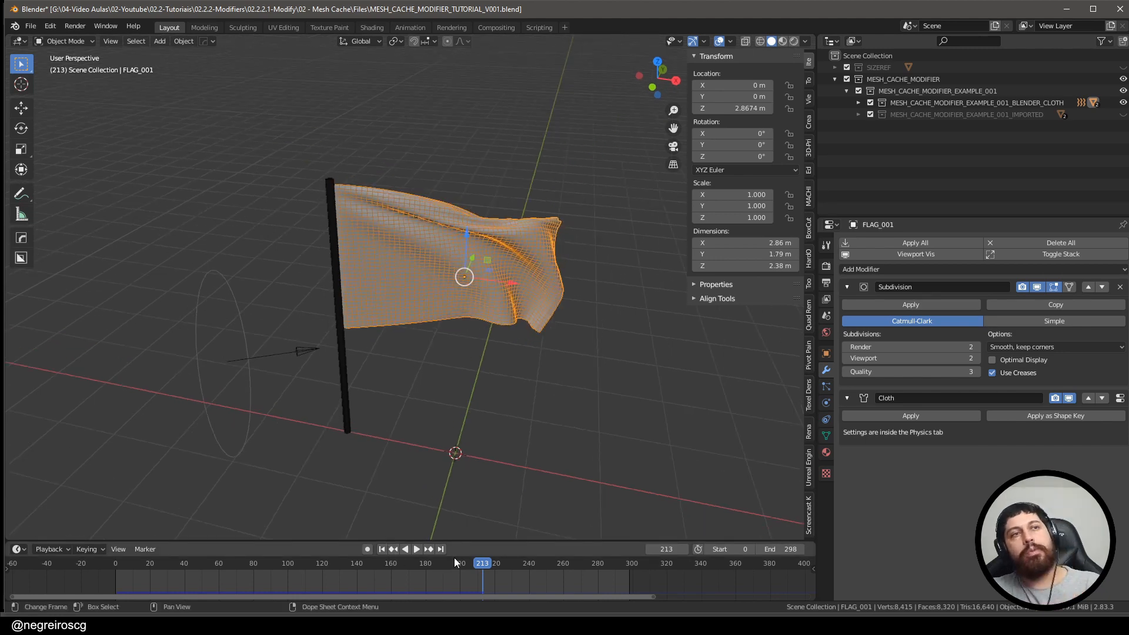
left_click_drag(480, 566, 265, 569)
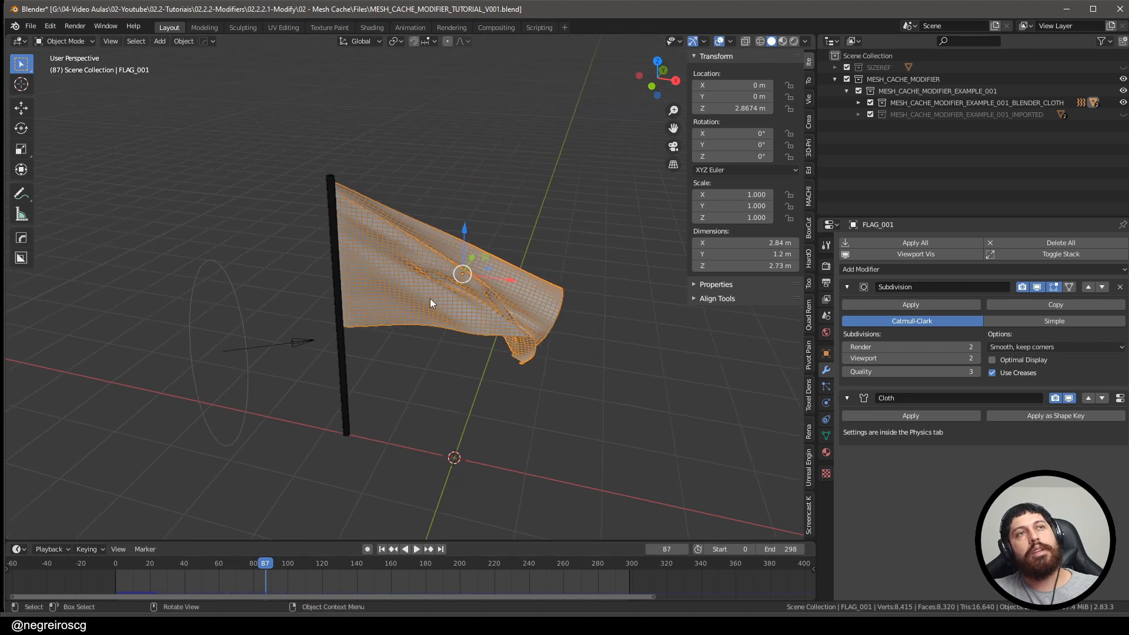
key("F4")
mouse_move(383, 346)
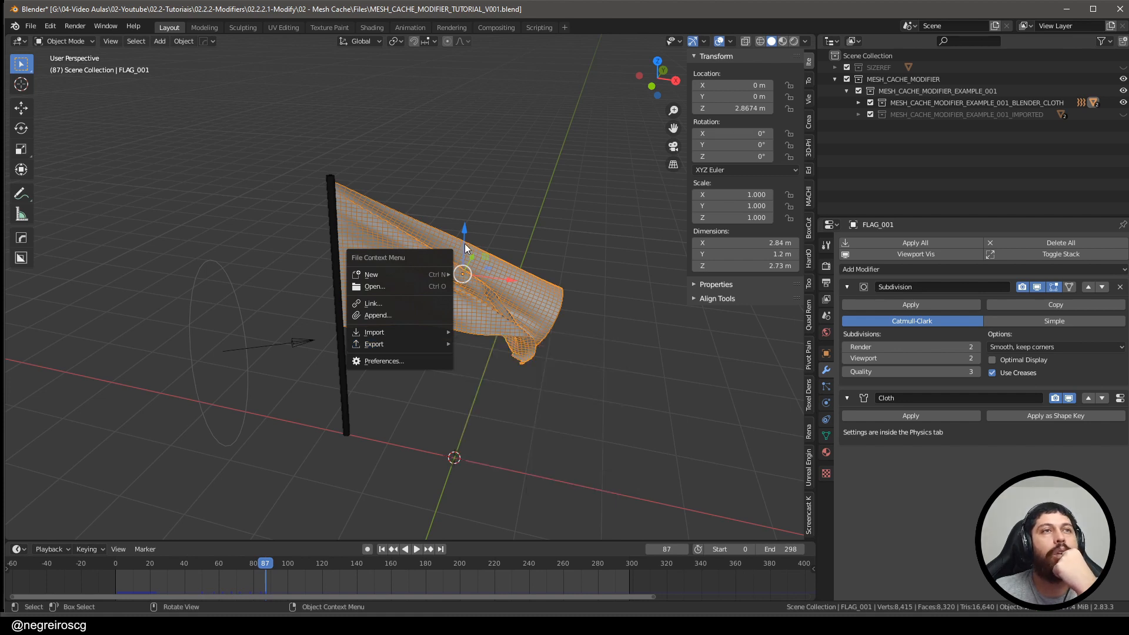
right_click(419, 244)
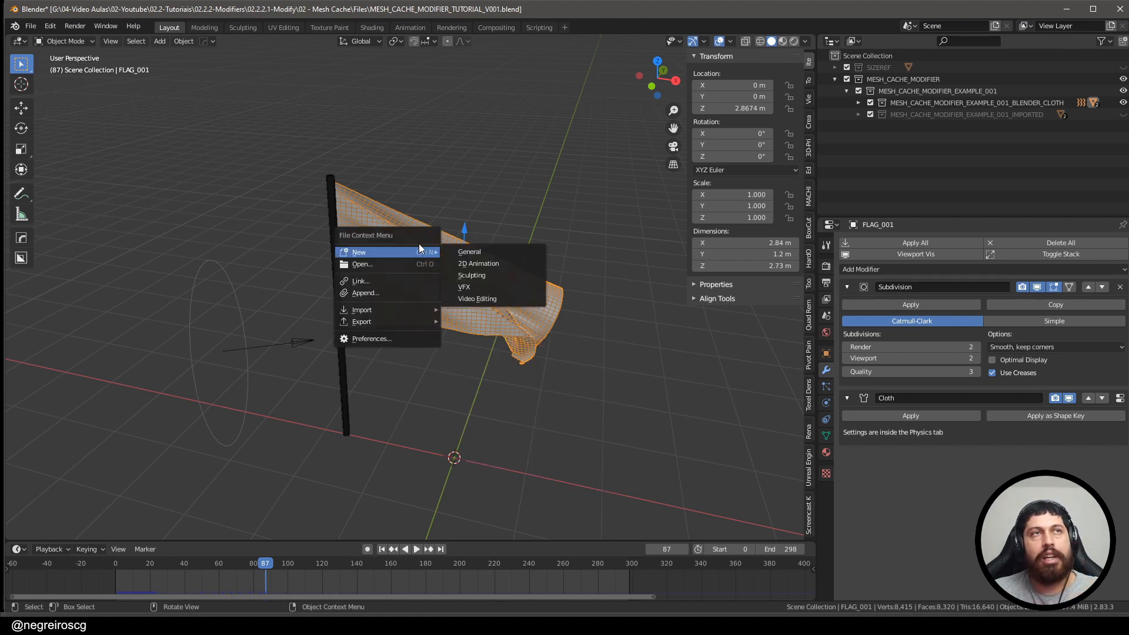
key("F4")
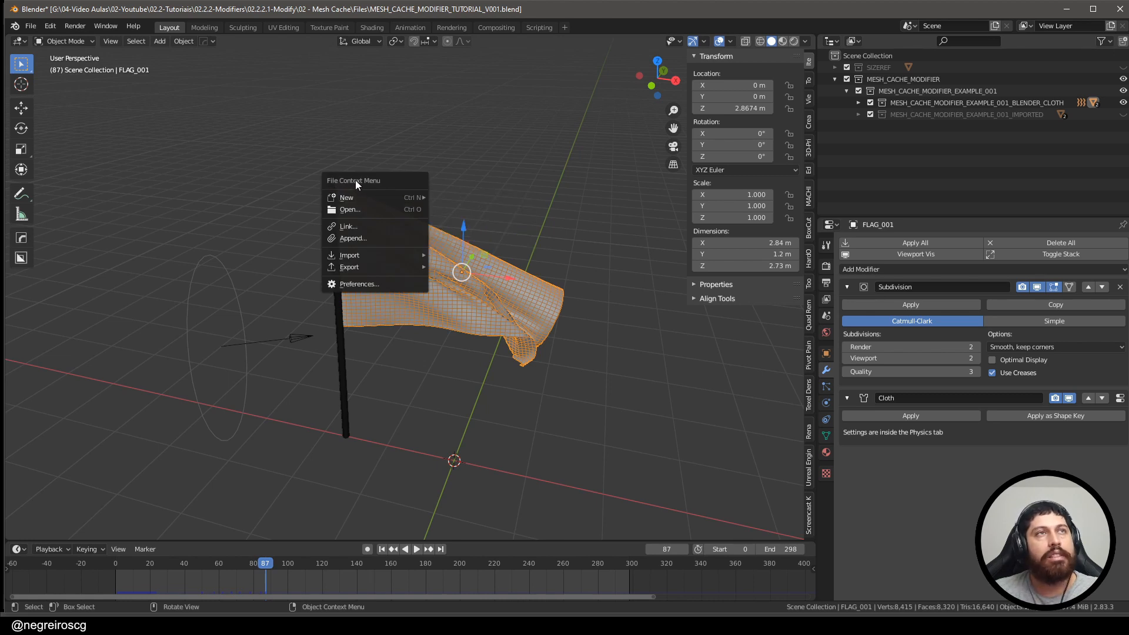
left_click(31, 26)
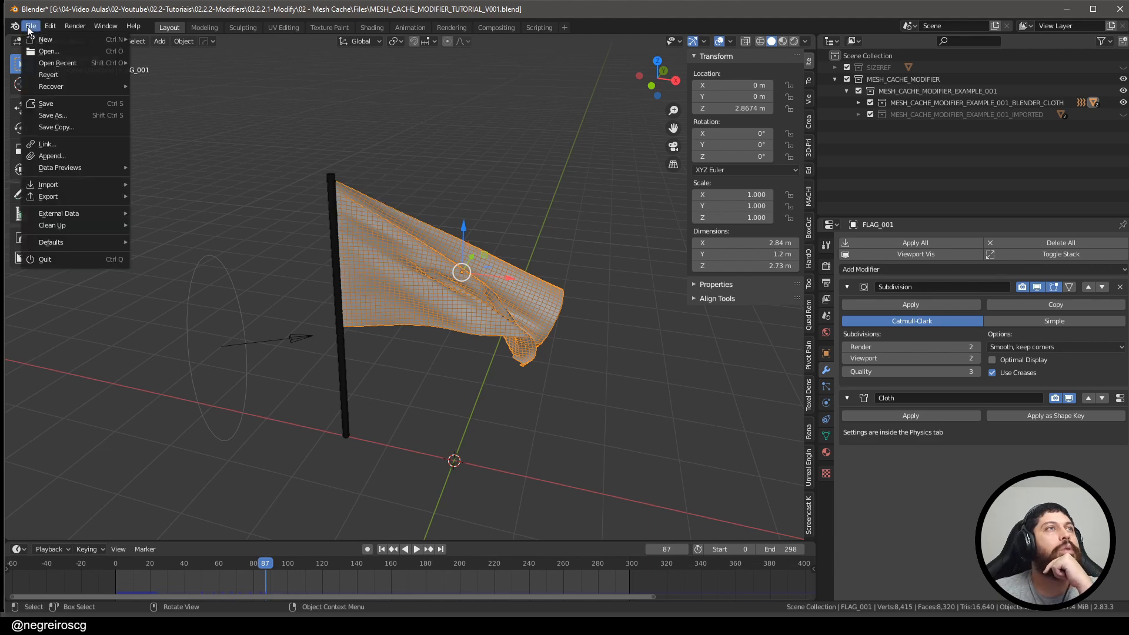
Step: Open the MDD export for the flag, review its frame settings and the existing MDD files, and cancel the export
key("F4")
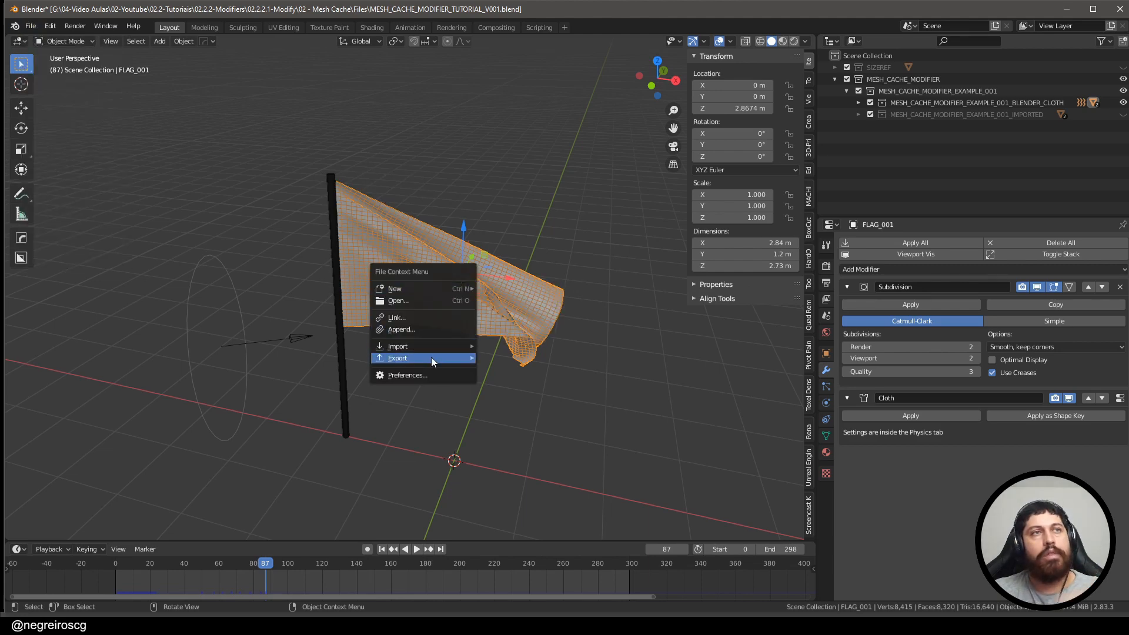
mouse_move(457, 362)
left_click(577, 474)
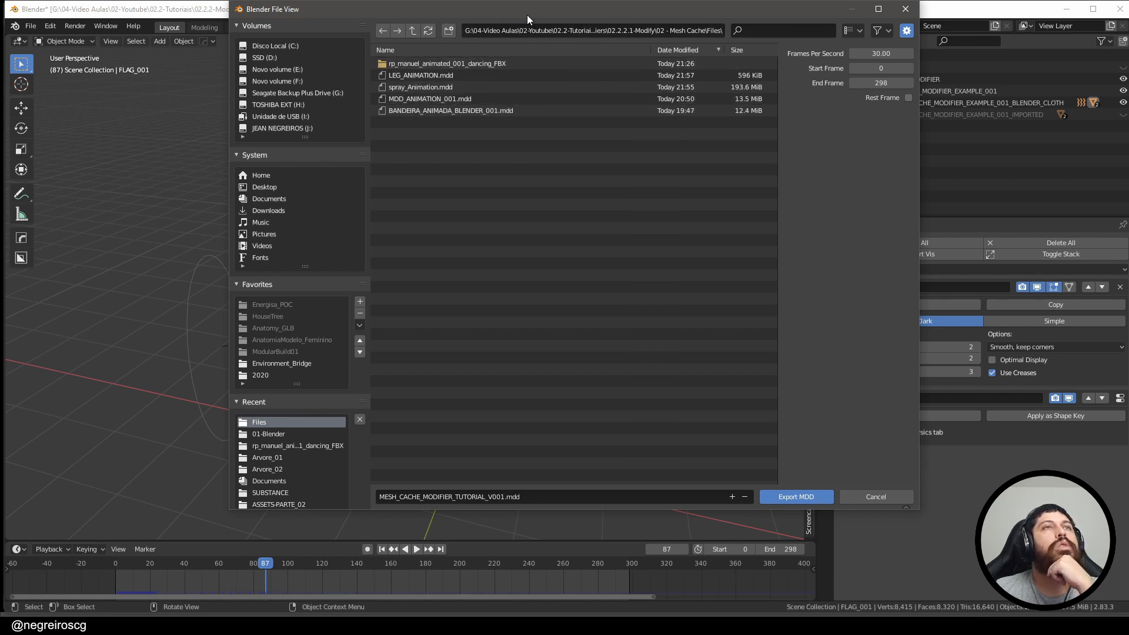
left_click_drag(524, 12, 477, 24)
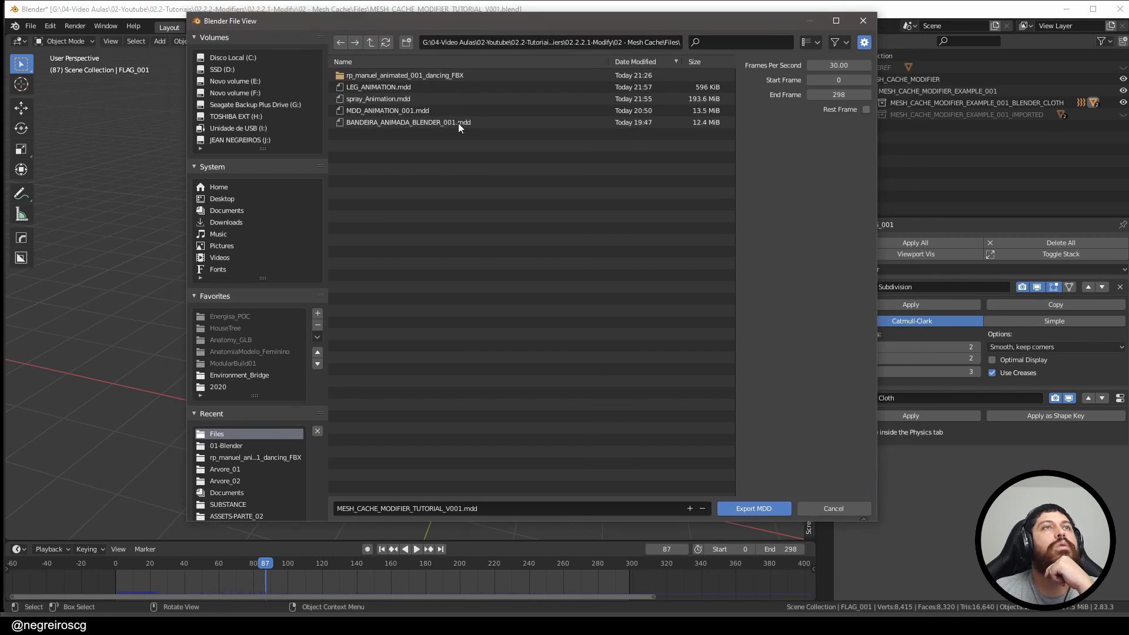
left_click(848, 509)
Step: Duplicate the cloth flag together with its pole and place the copies about 4.75 m away along the X axis
left_click(521, 384)
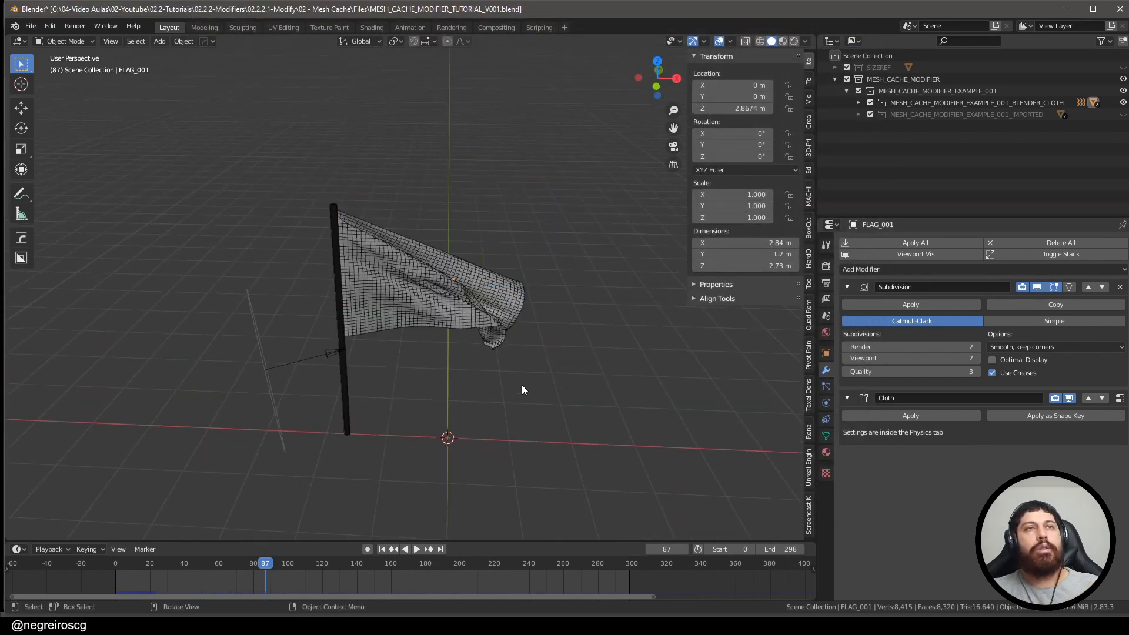
left_click(454, 301)
middle_click_drag(453, 301, 316, 282)
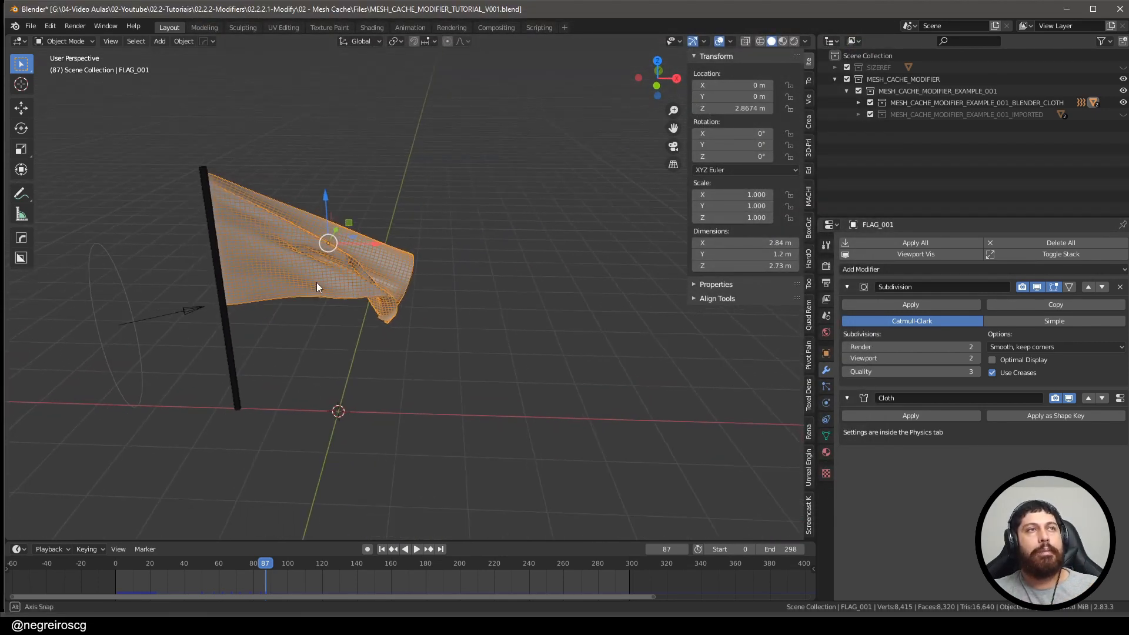
left_click(235, 336, "shift")
key("shift+d")
key("x")
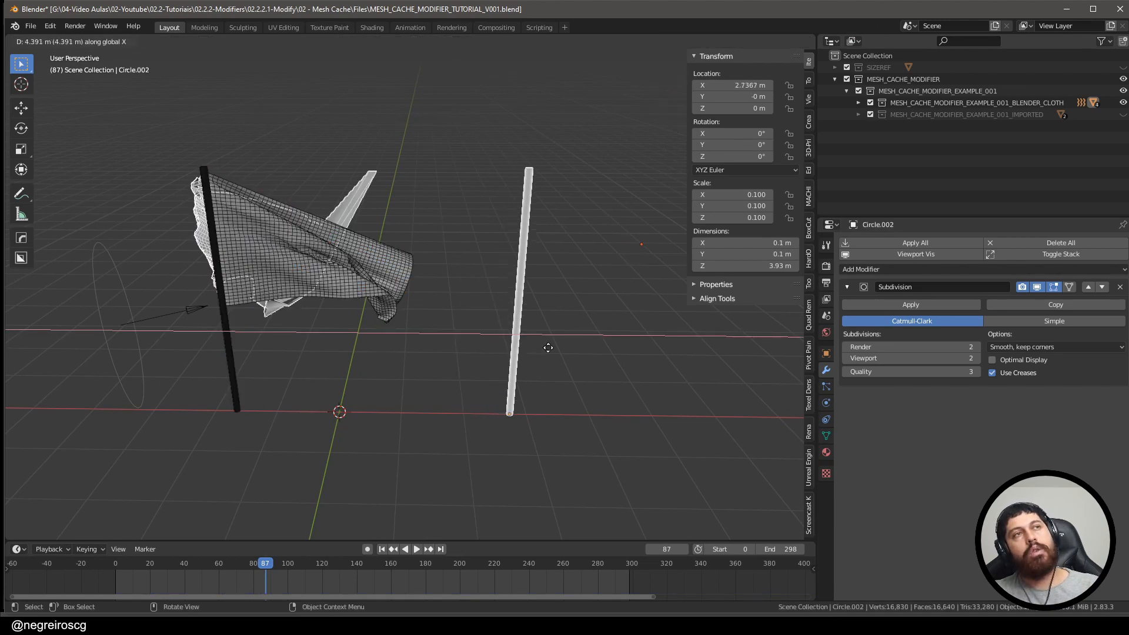
left_click(562, 346)
middle_click_drag(562, 345, 469, 260)
Step: Select the duplicated flag on its own and remove its Cloth physics
key("alt+a")
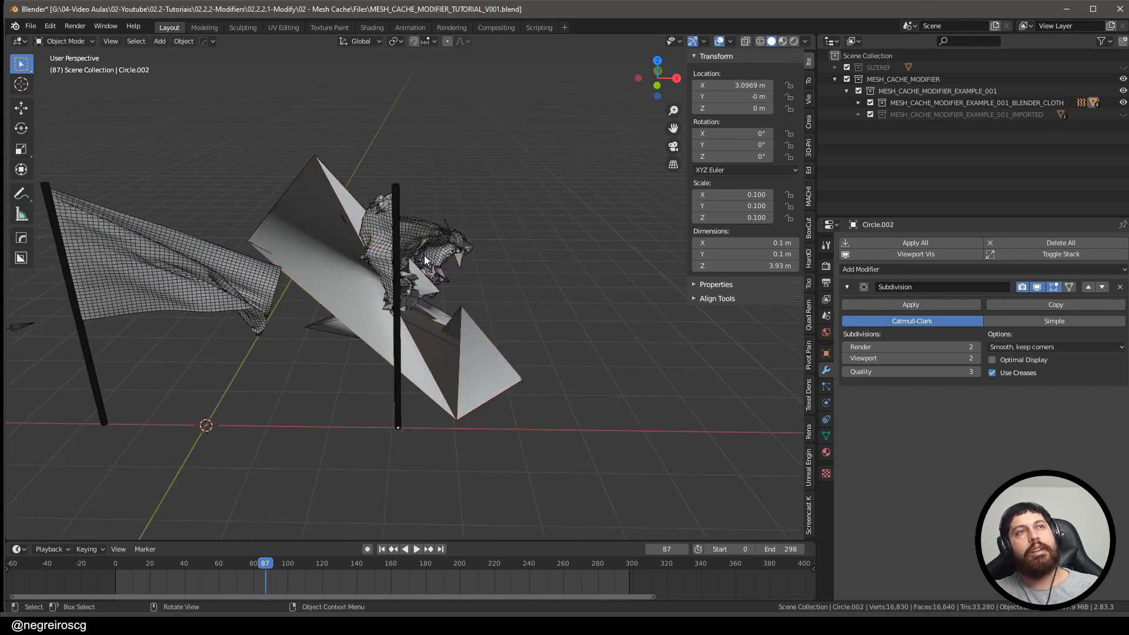
left_click(425, 255)
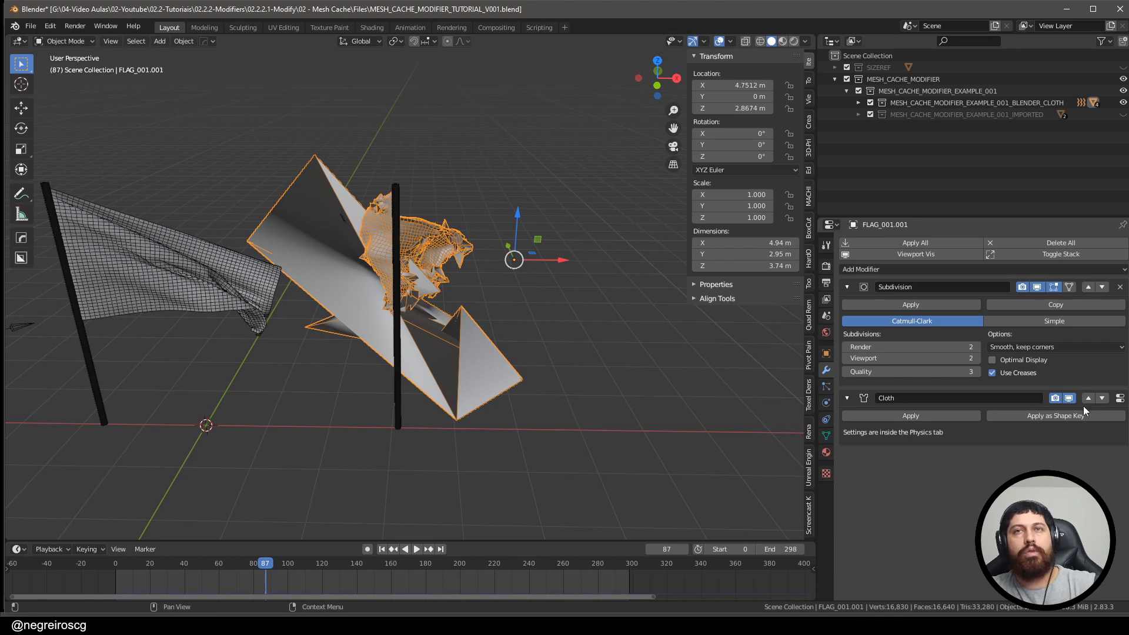
left_click(826, 402)
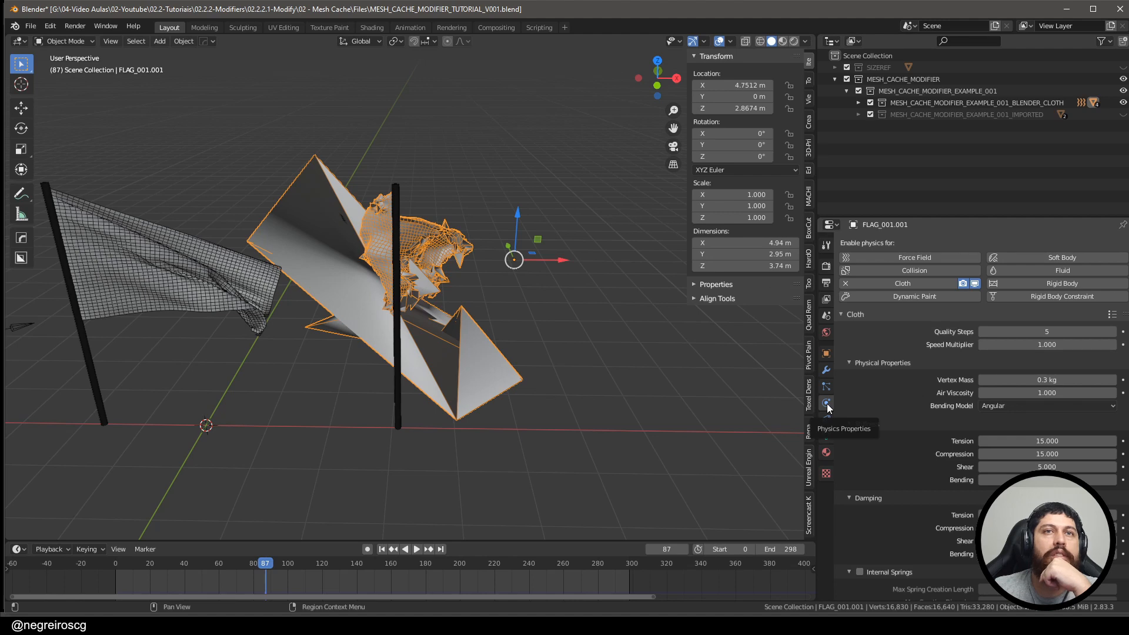
left_click(845, 282)
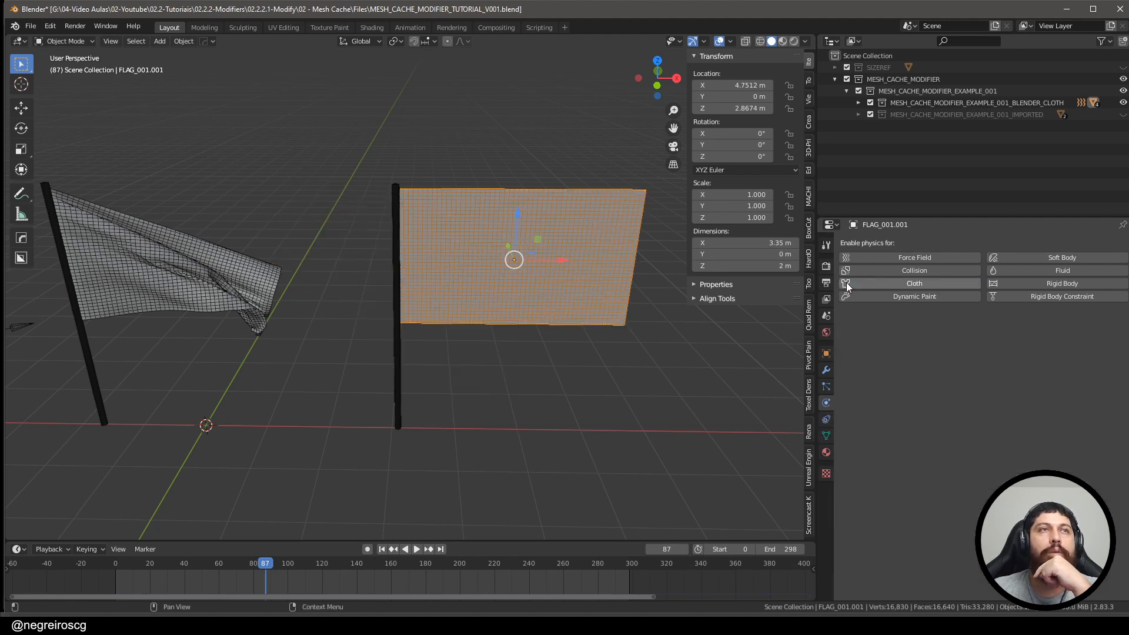
Step: Play the animation from the first frame to compare the simulated flag with its duplicate, stopping at frame 297
middle_click_drag(543, 285, 494, 284)
left_click_drag(269, 566, 226, 564)
key("space")
key("space")
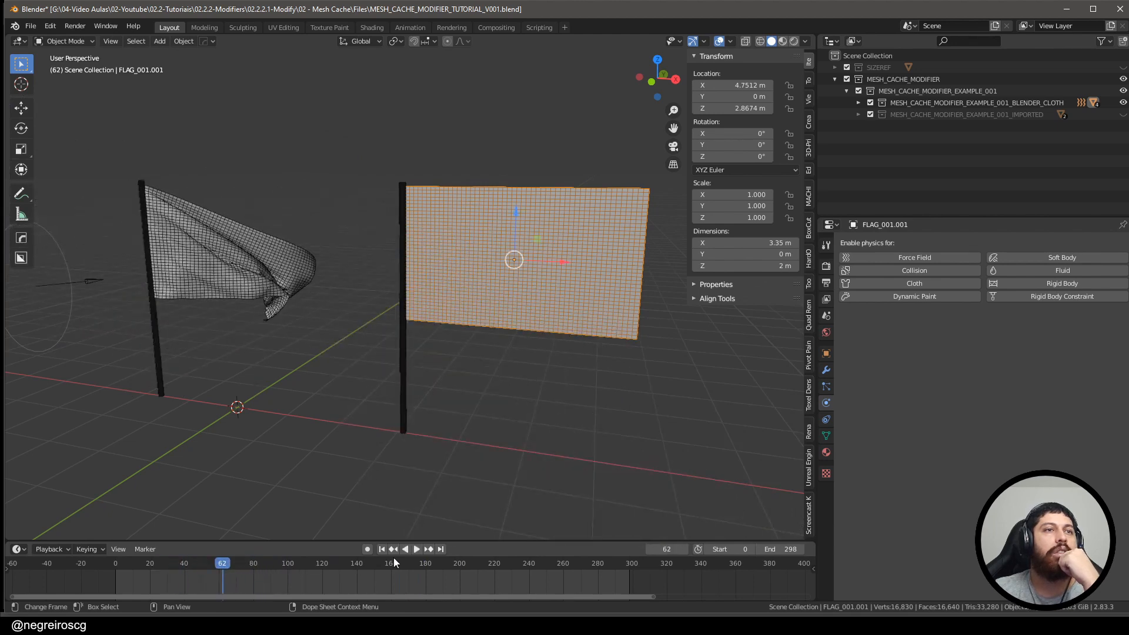
left_click(381, 549)
left_click(417, 548)
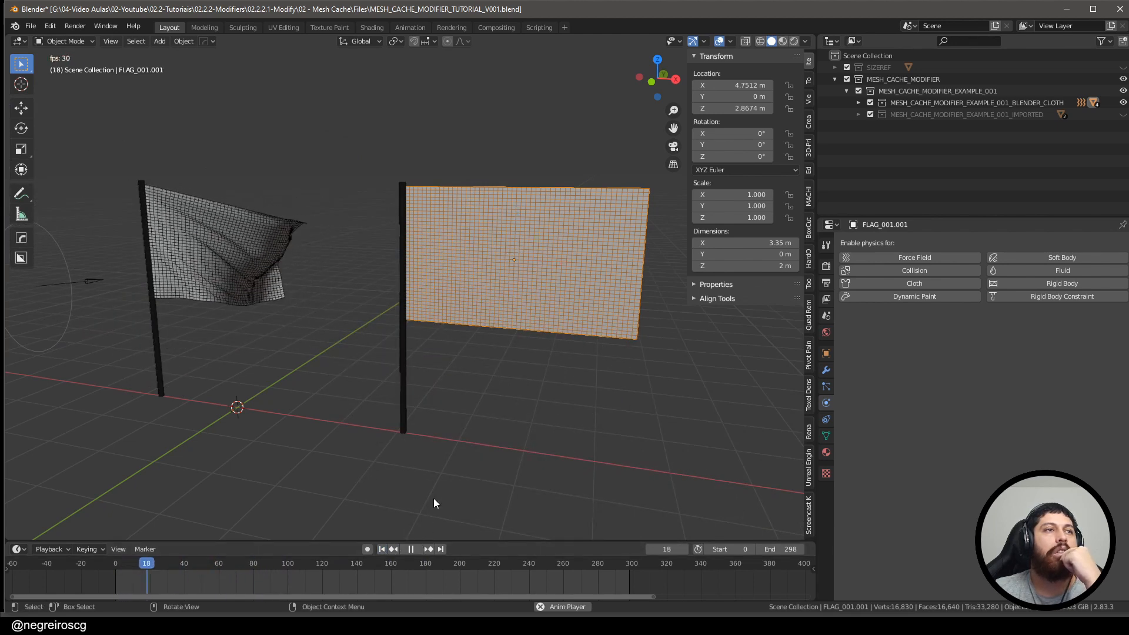
scroll(431, 381, "down", 1)
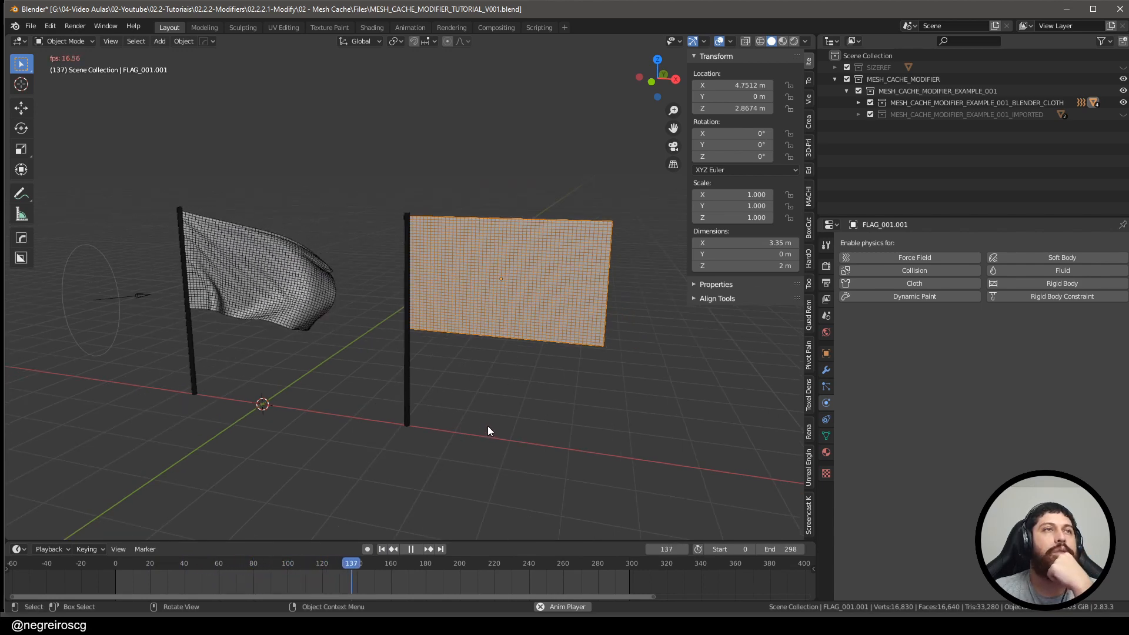
middle_click_drag(495, 452, 518, 447)
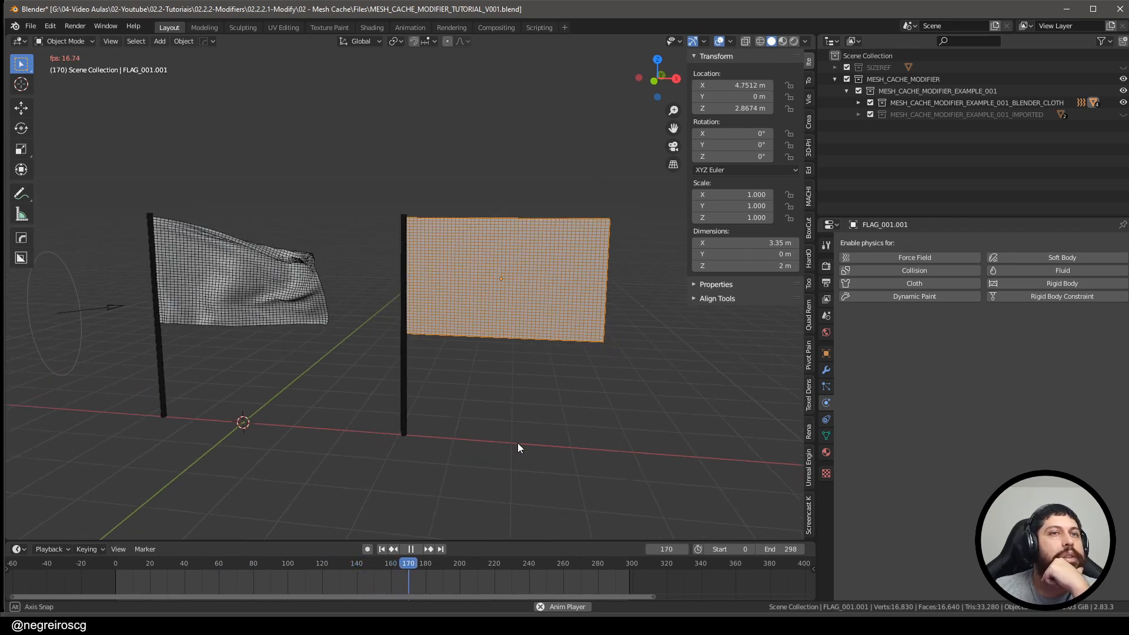
left_click(259, 344)
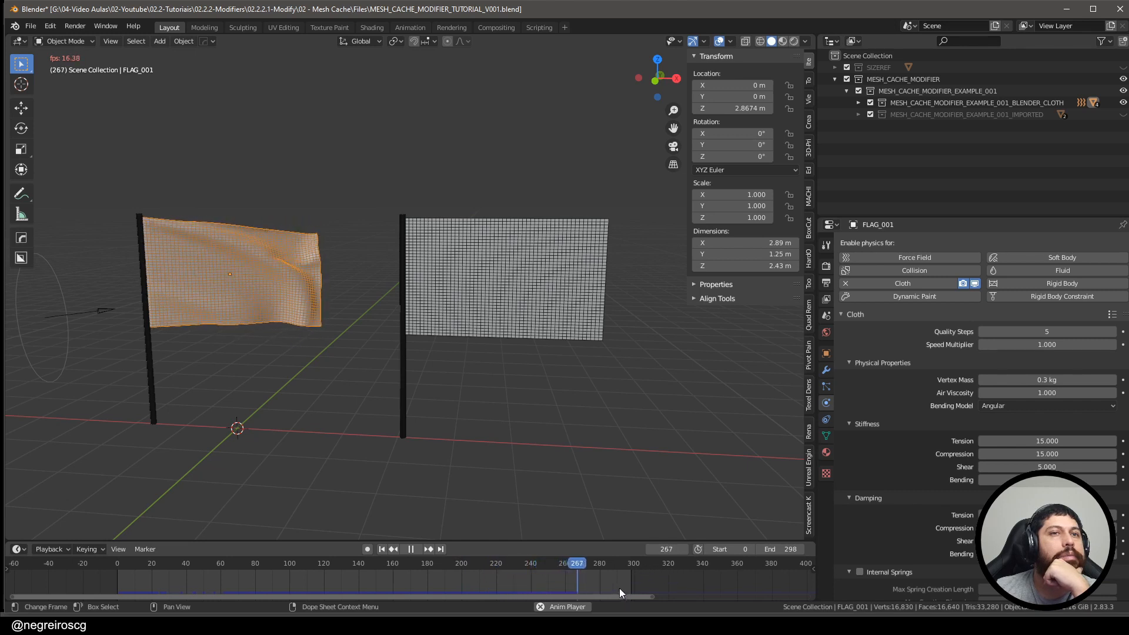
left_click(411, 549)
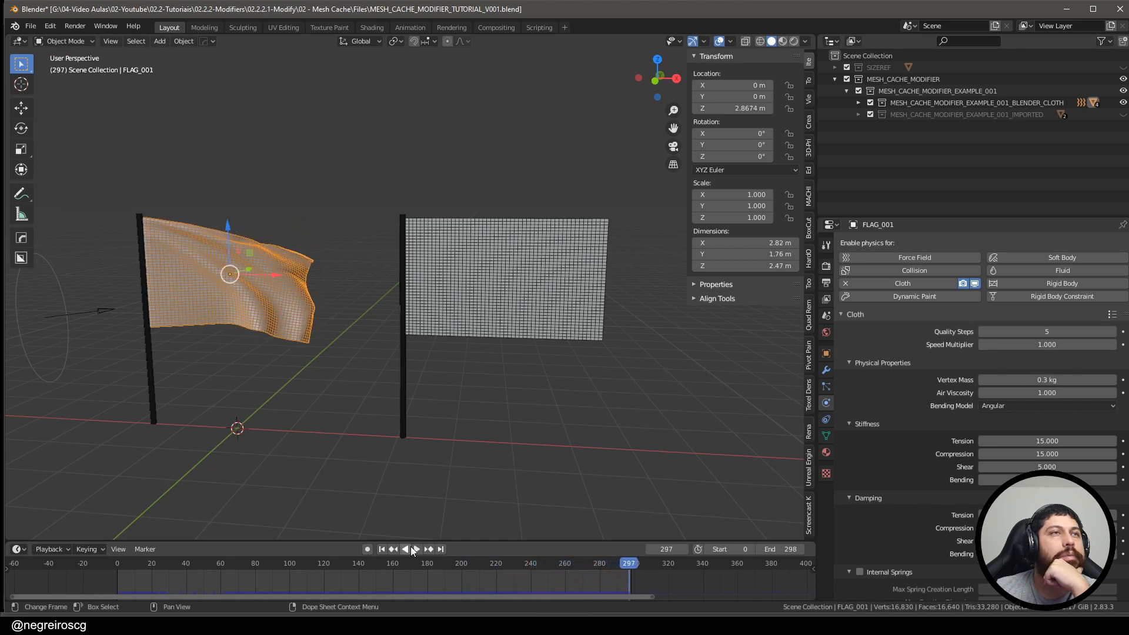
Step: Add a Mesh Cache modifier to the duplicated flag, collapse its Subdivision modifier, and keep the cache format on MDD
left_click(502, 300)
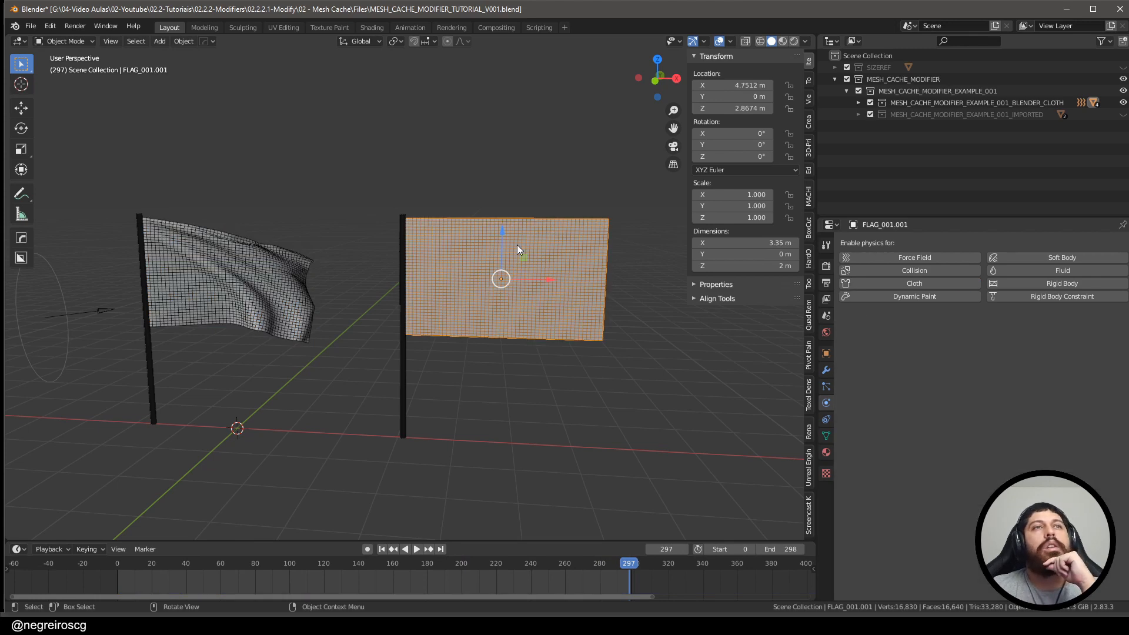
middle_click_drag(526, 245, 594, 294)
left_click(824, 370)
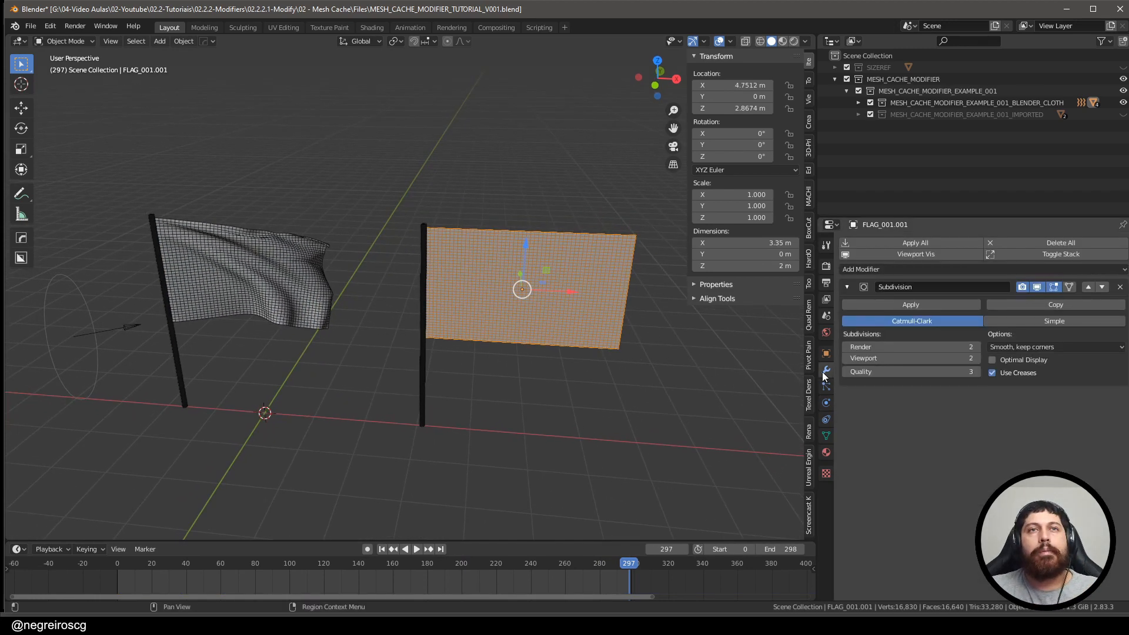
left_click(895, 268)
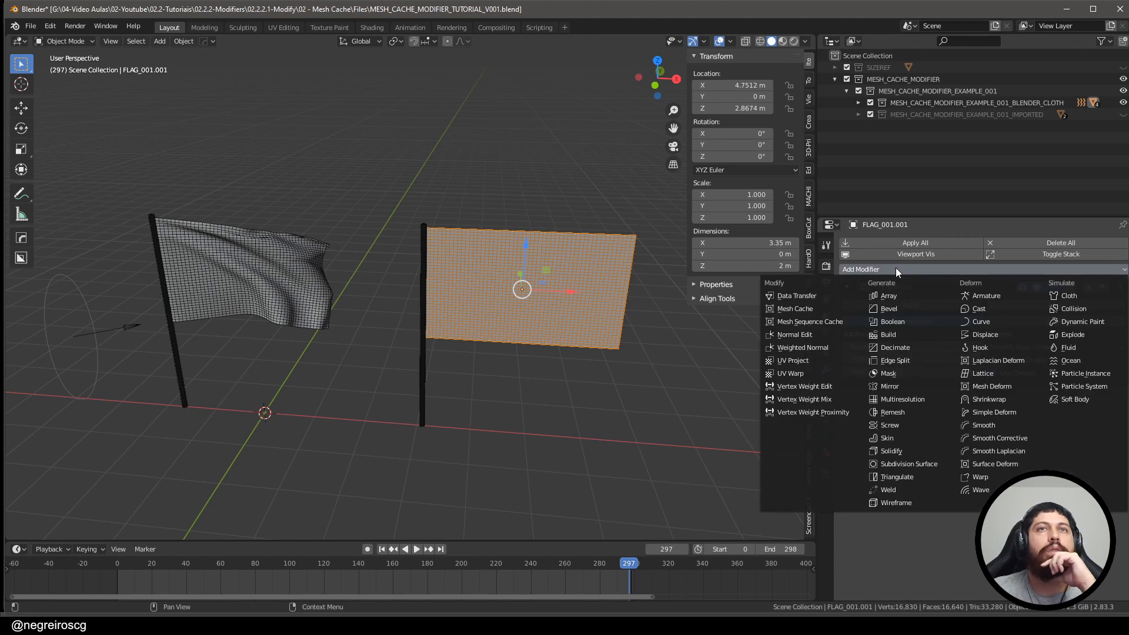
left_click(799, 308)
left_click(844, 284)
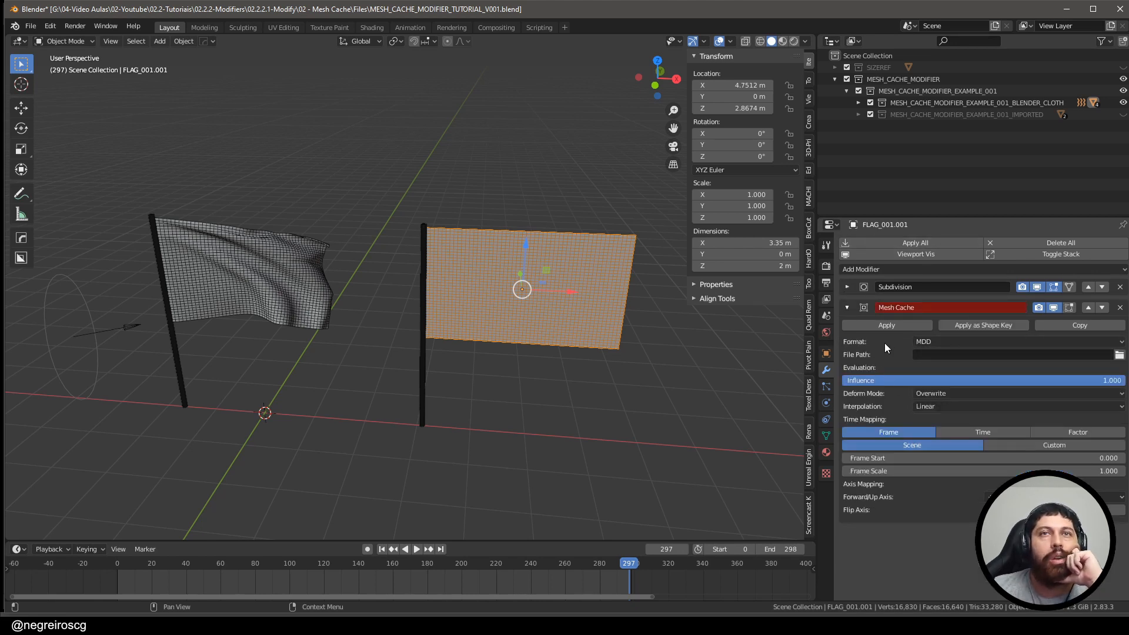
left_click(954, 342)
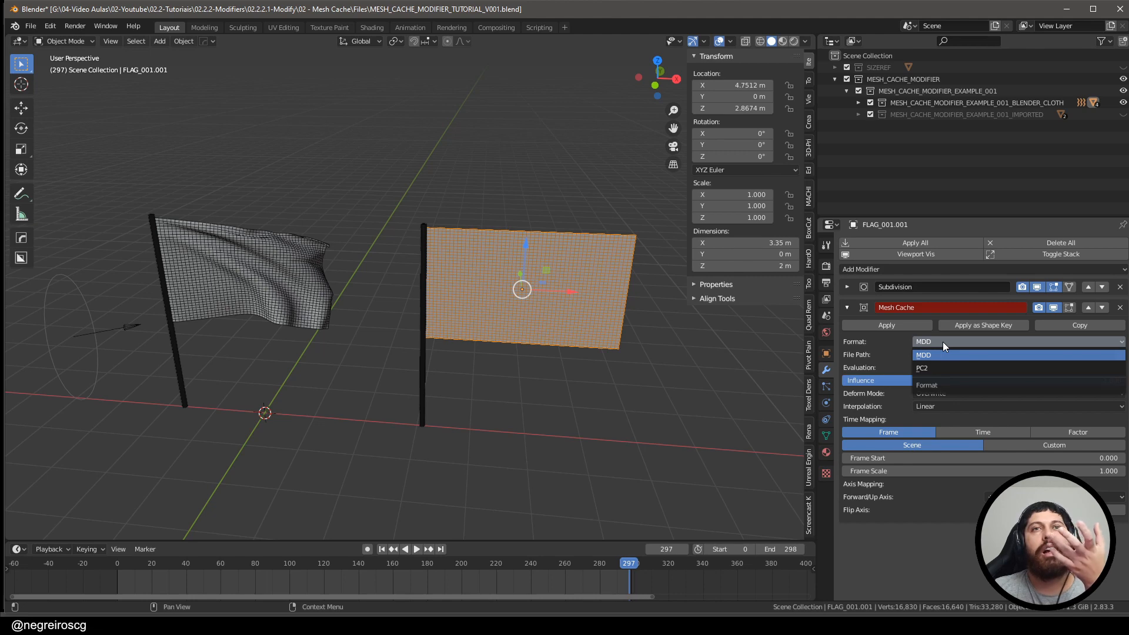
left_click(943, 341)
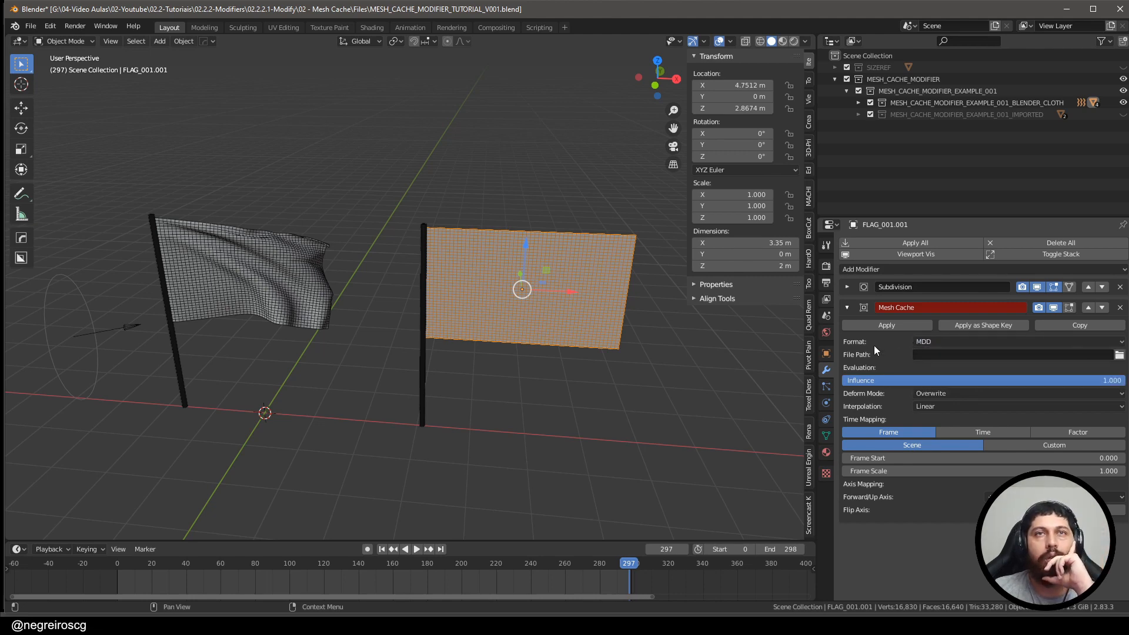
Step: Load BANDEIRA_ANIMADA_BLENDER_001.mdd into the Mesh Cache modifier and scrub the timeline to frame 198 to check the motion
left_click(1118, 355)
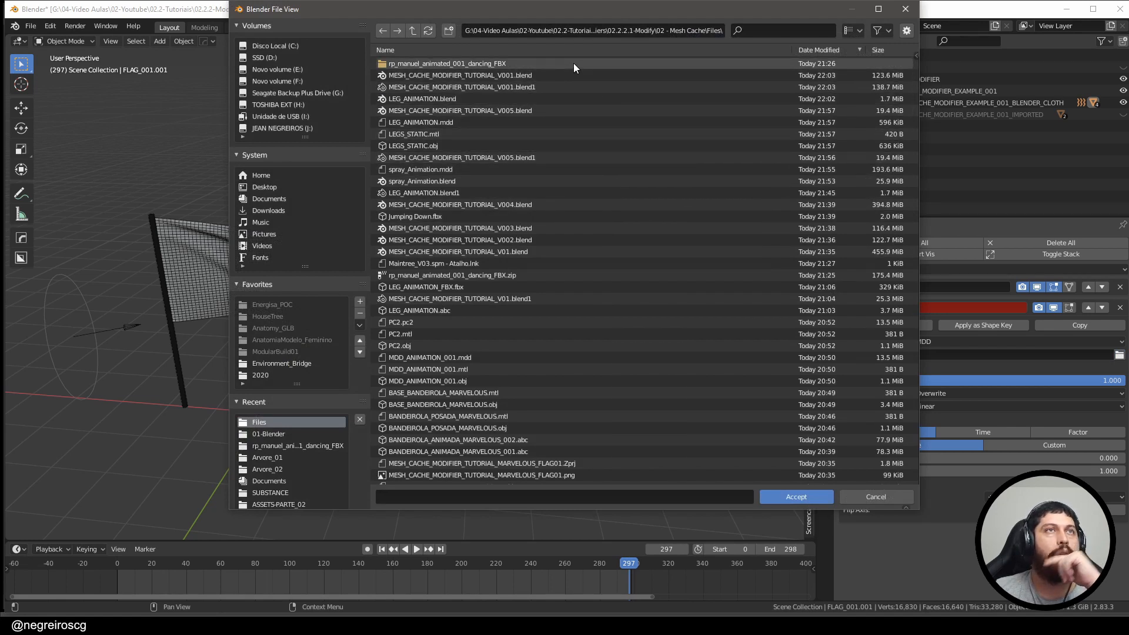
scroll(497, 467, "down", 2)
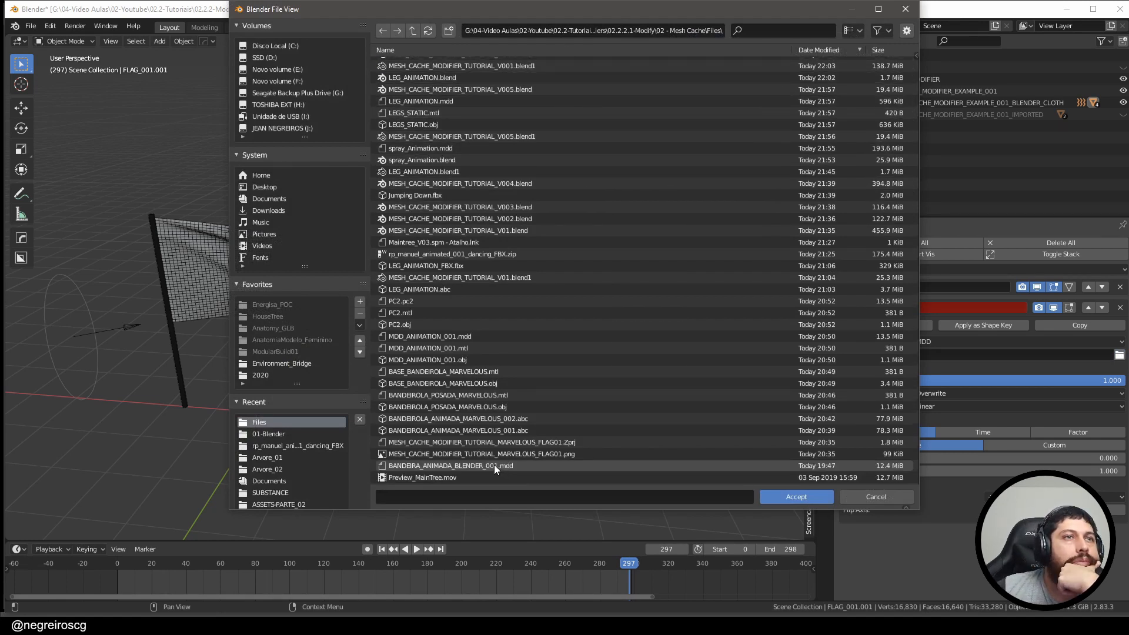
left_click(494, 464)
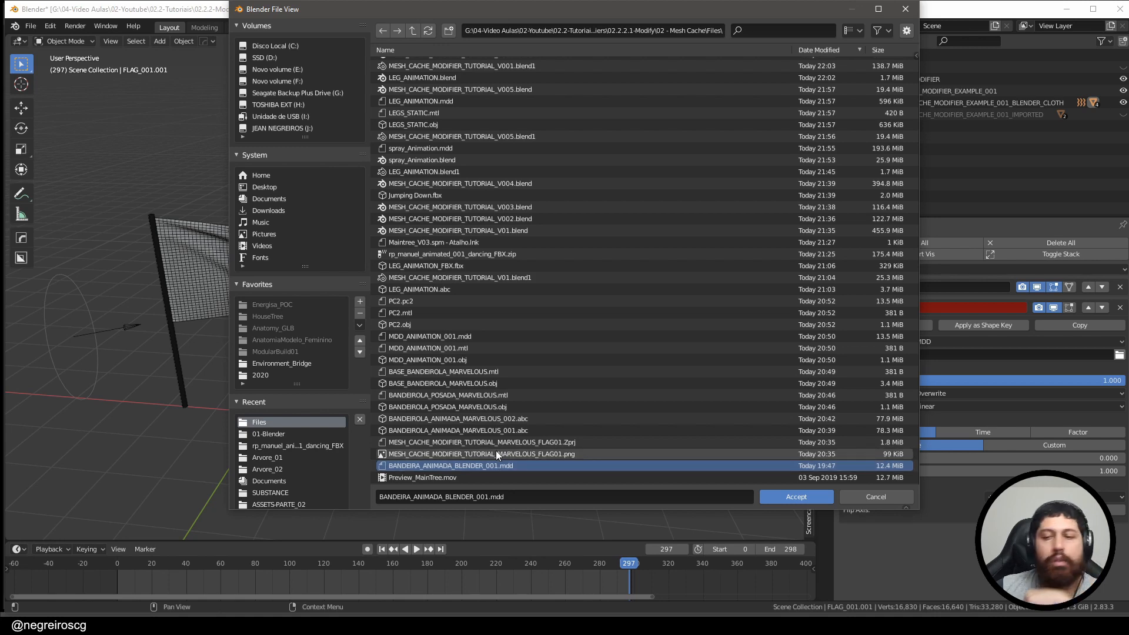
left_click(809, 498)
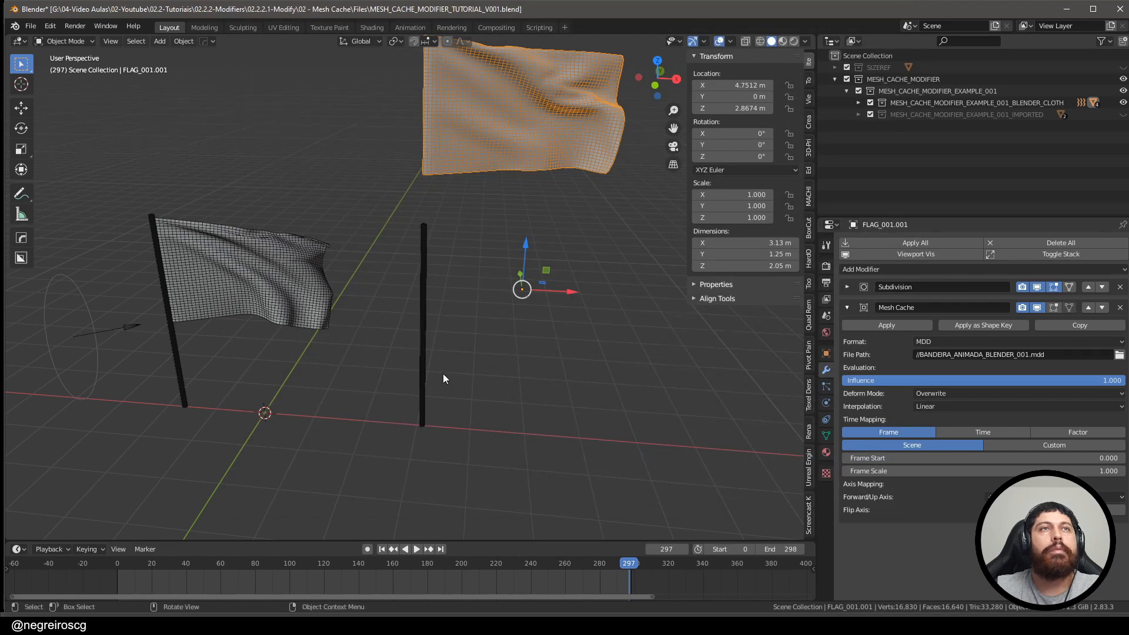
middle_click_drag(443, 373, 463, 408)
left_click_drag(639, 565, 458, 563)
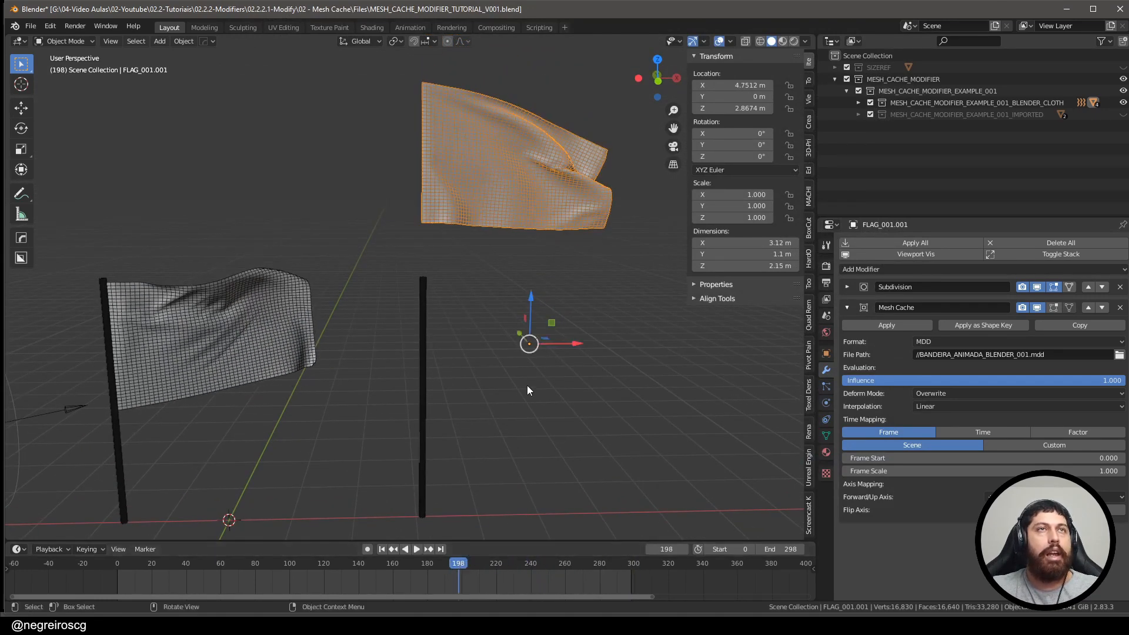
Step: Return to frame 0, lower the duplicated flag about 2.9 m along Z to line up with its pole, and play the animation
left_click(383, 549)
middle_click_drag(470, 408, 477, 382)
key("grave")
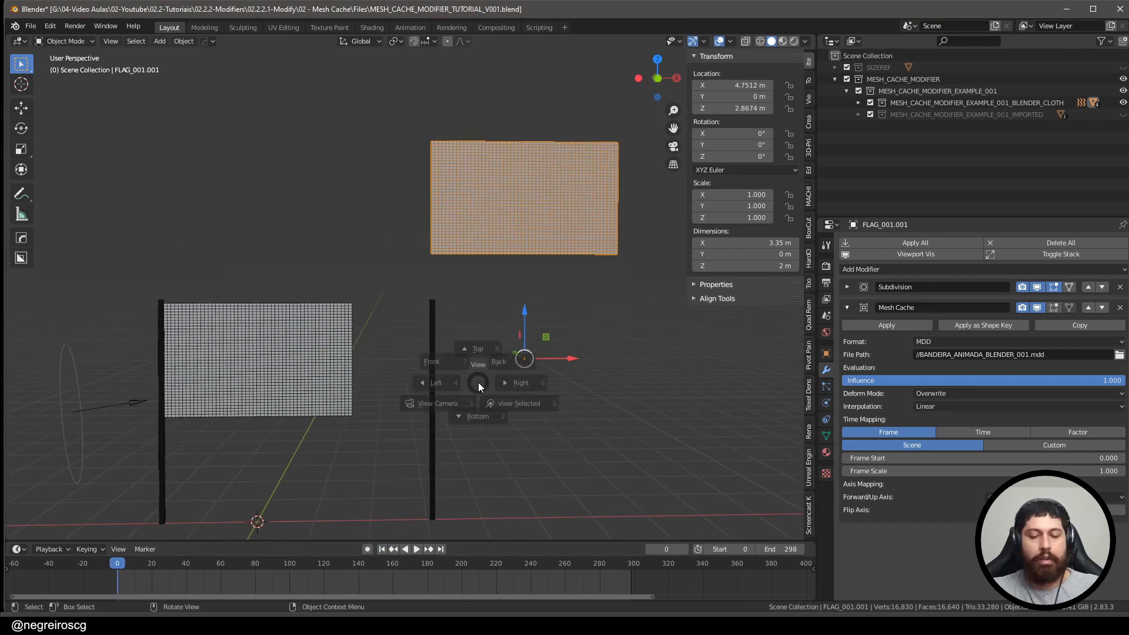
key("7")
key("g")
key("z")
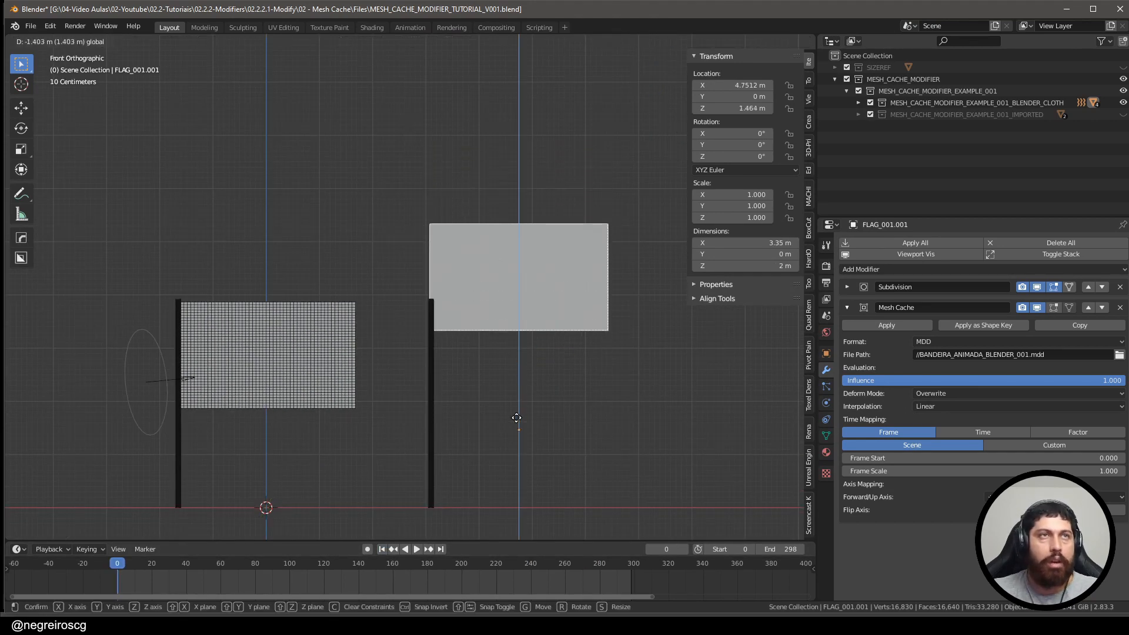
left_click(511, 482)
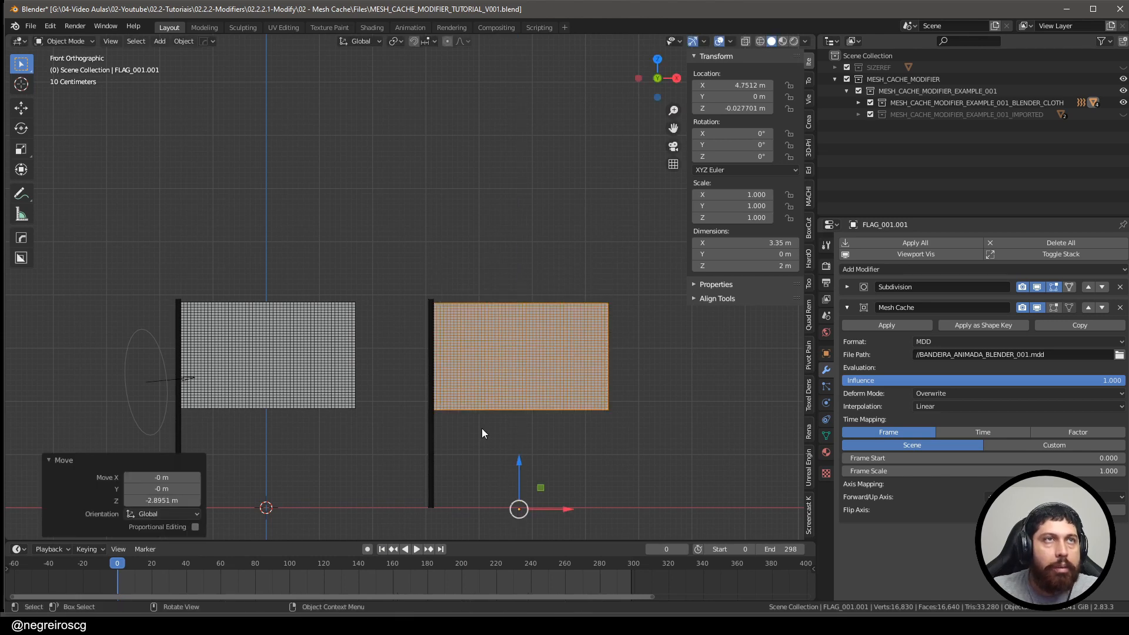
middle_click_drag(482, 428, 567, 337)
left_click(415, 549)
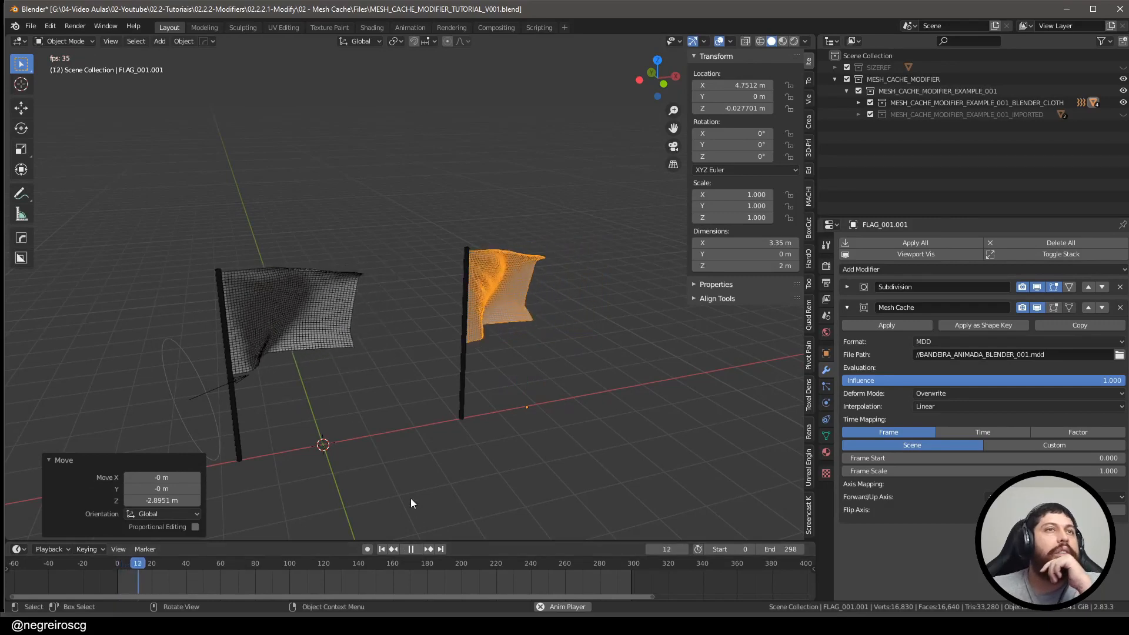
Step: Stop the playback, return the timeline to frame 0, and deselect everything
middle_click_drag(380, 336, 374, 341)
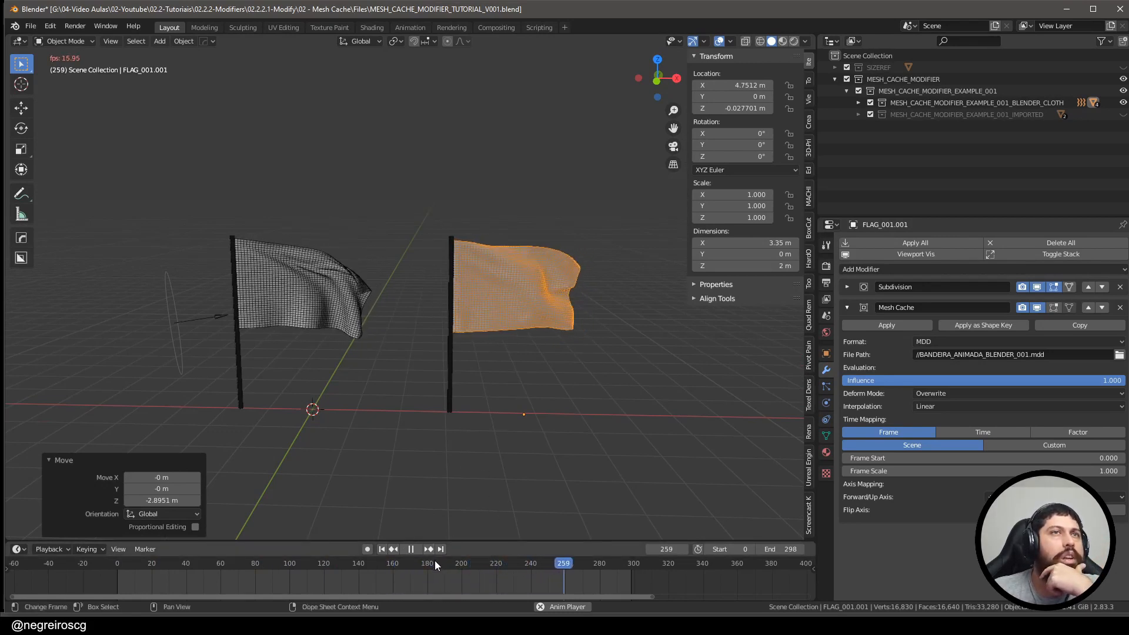
left_click(409, 549)
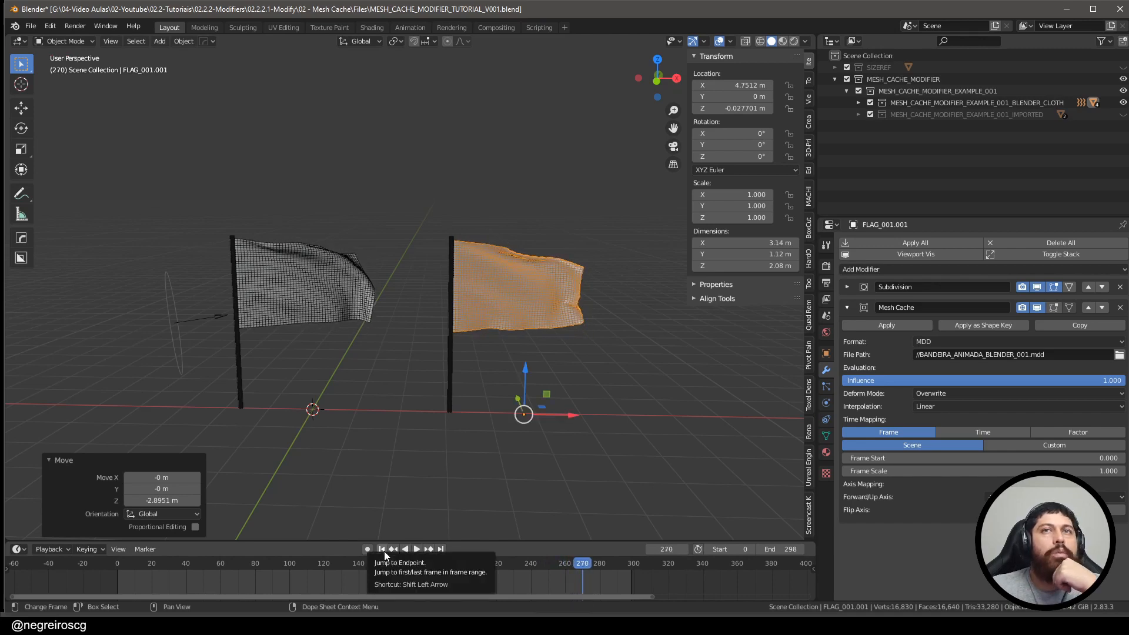
left_click(382, 549)
key("alt+a")
middle_click_drag(538, 284, 559, 292)
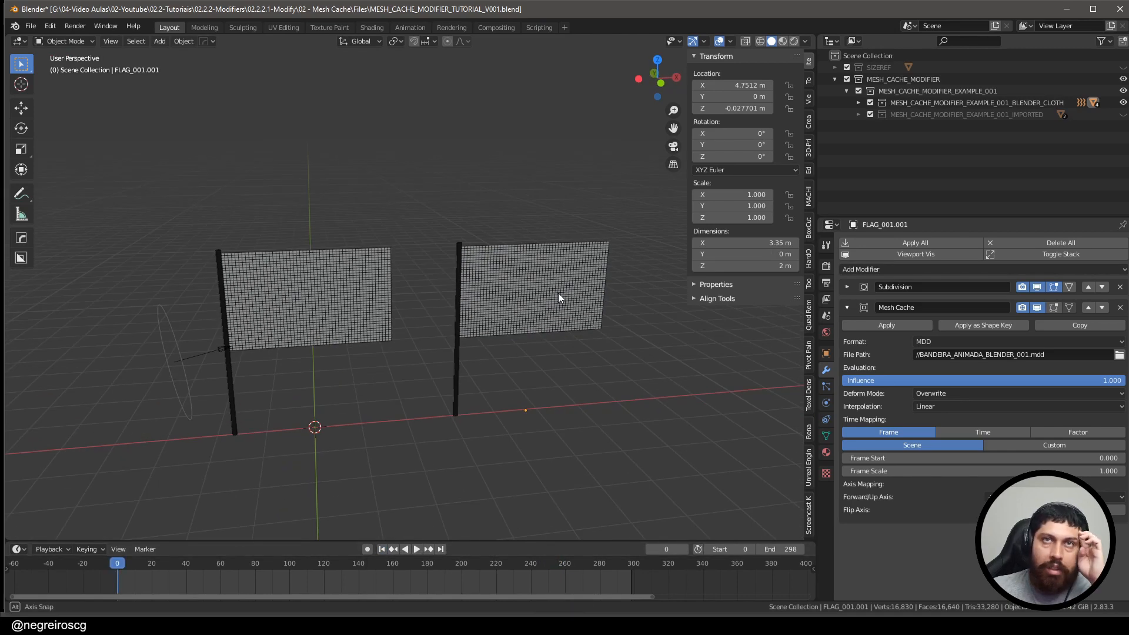
scroll(537, 297, "up", 3)
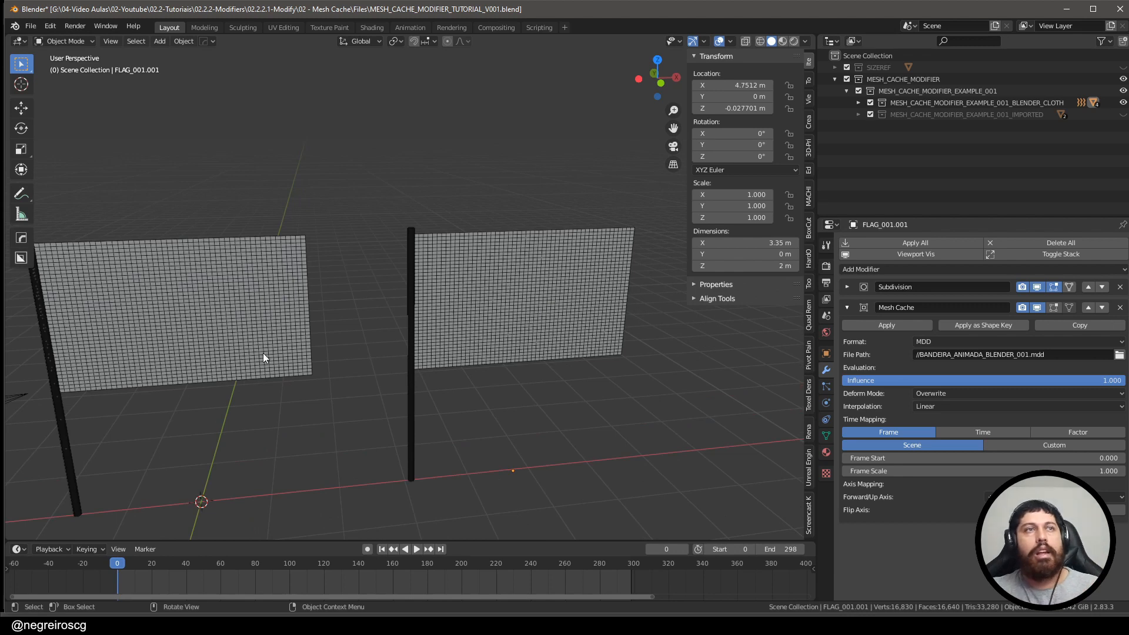
scroll(263, 352, "down", 3)
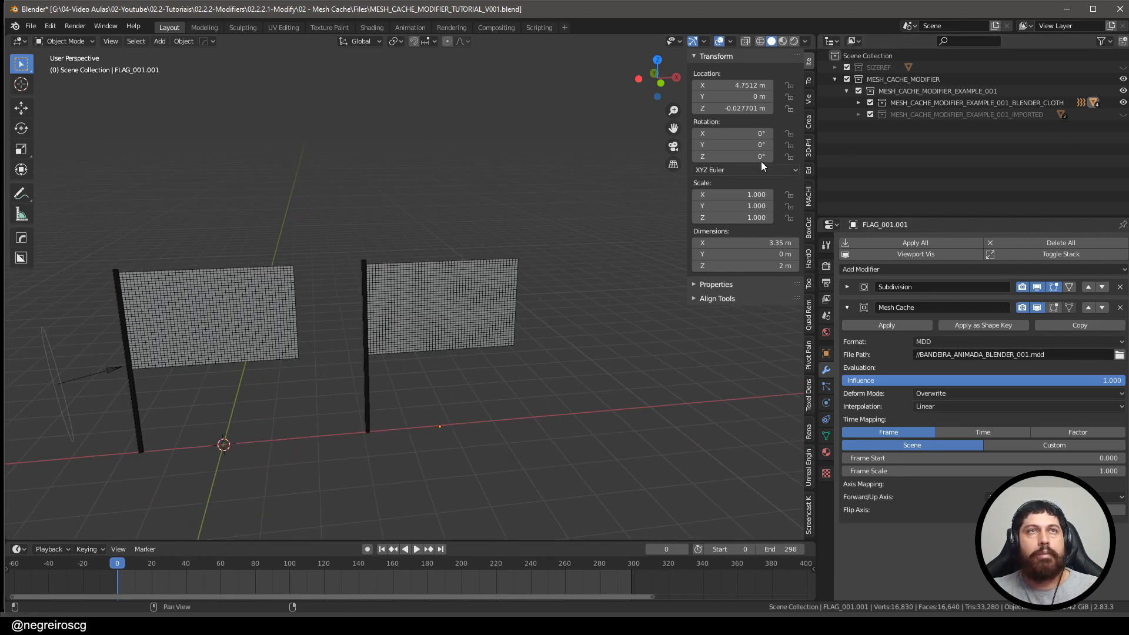
Step: Hide the original flag with its pole and wind field, and scrub the duplicated flag's animation to frame 127
left_click_drag(199, 213, 40, 417)
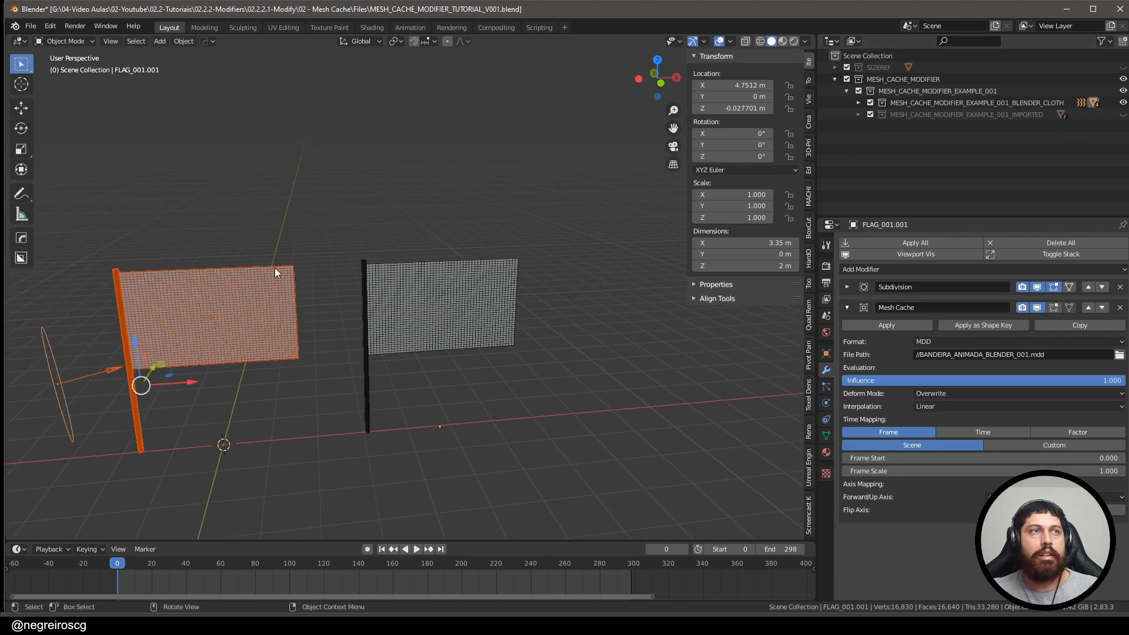
key("h")
left_click(461, 317)
key("KP_Decimal")
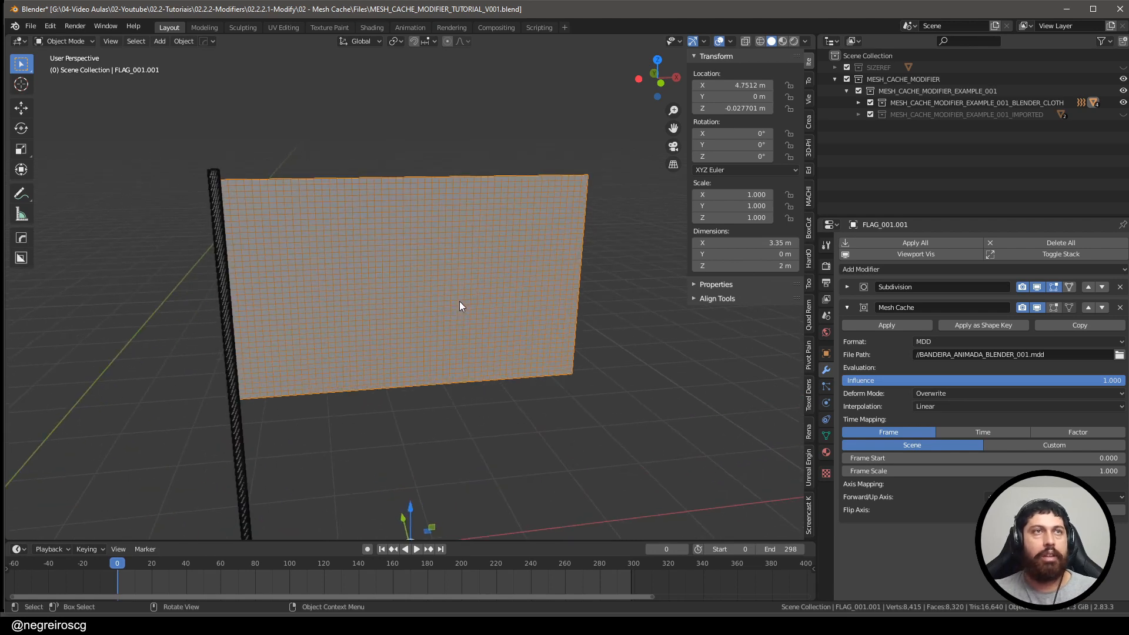
left_click_drag(119, 569, 336, 577)
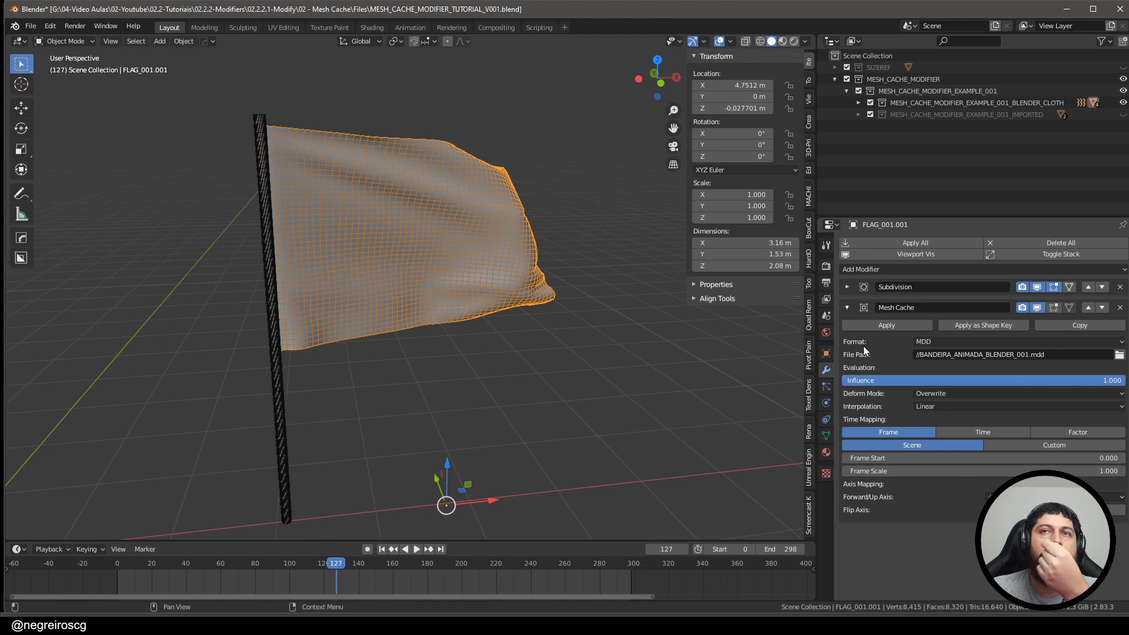
Step: Try a Mesh Cache influence of 0.291 while playing the animation, and restore the influence to 1
middle_click_drag(735, 346, 558, 353)
left_click_drag(1110, 385, 923, 381)
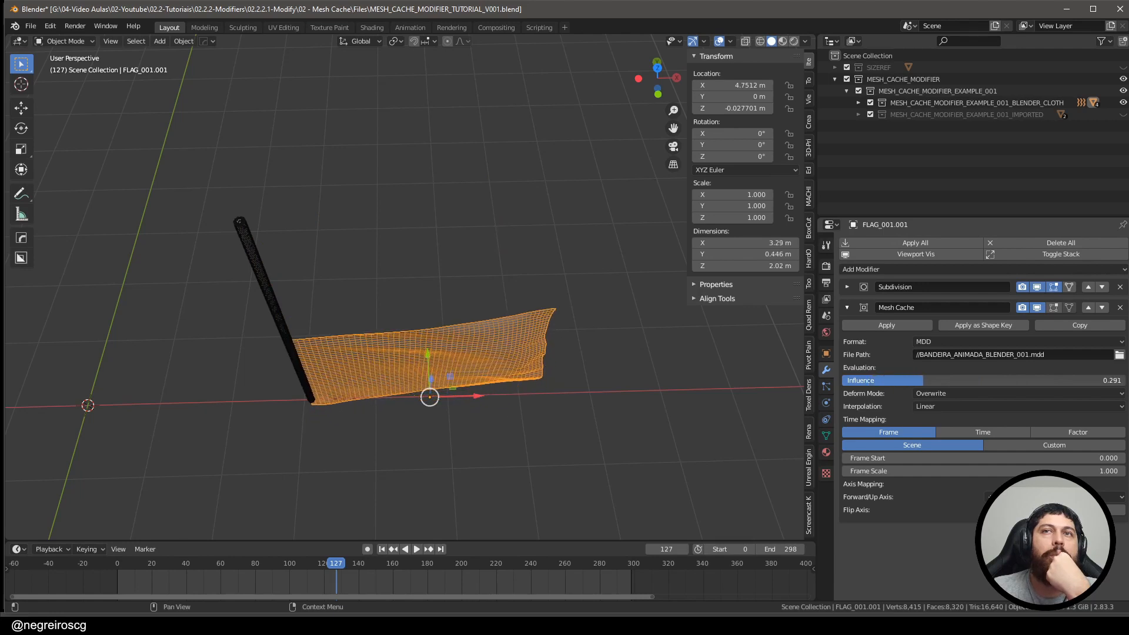
middle_click_drag(669, 390, 456, 352)
left_click(416, 548)
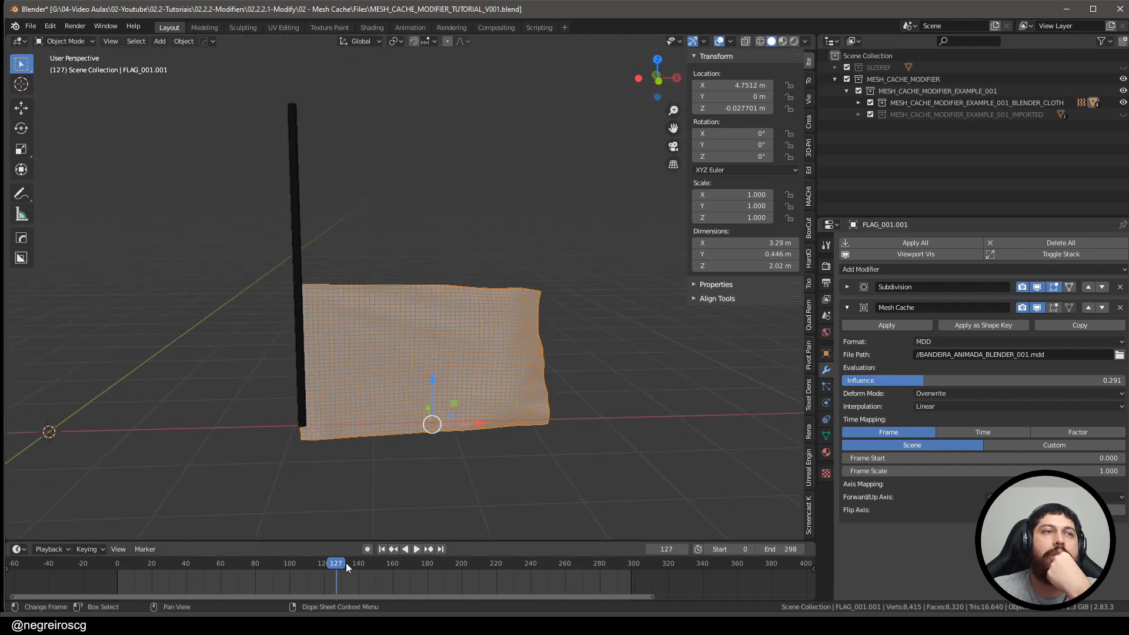
mouse_move(345, 563)
left_mouse_down()
mouse_move(190, 566)
mouse_move(517, 569)
mouse_move(336, 573)
left_mouse_up()
key("space")
middle_click_drag(476, 357, 461, 359)
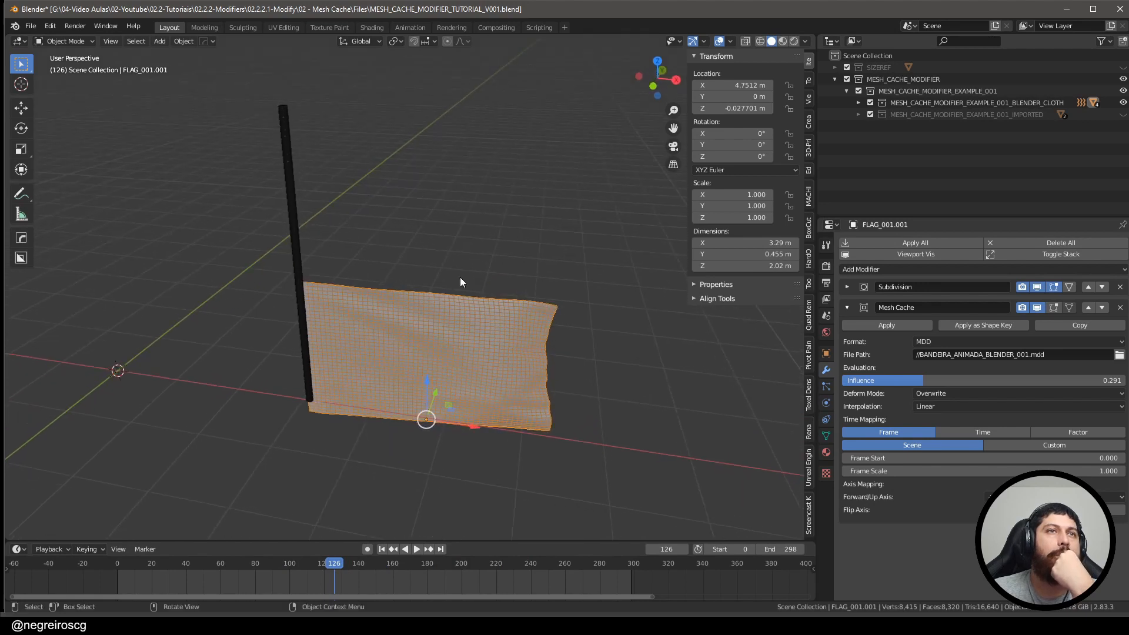
middle_click_drag(459, 282, 428, 366)
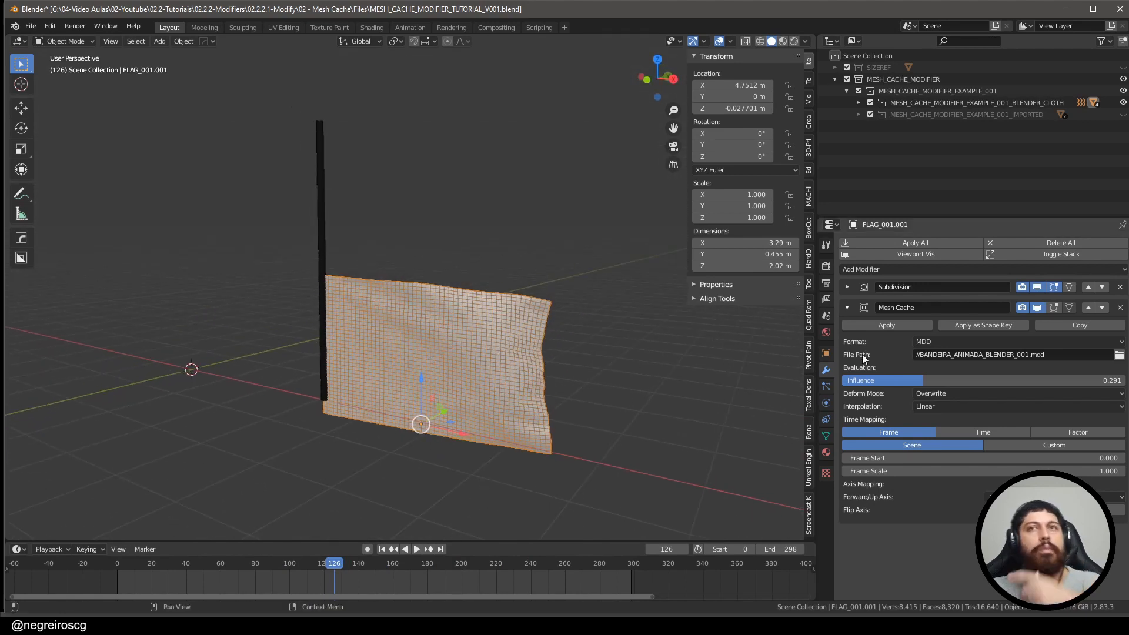
left_click_drag(905, 381, 1107, 380)
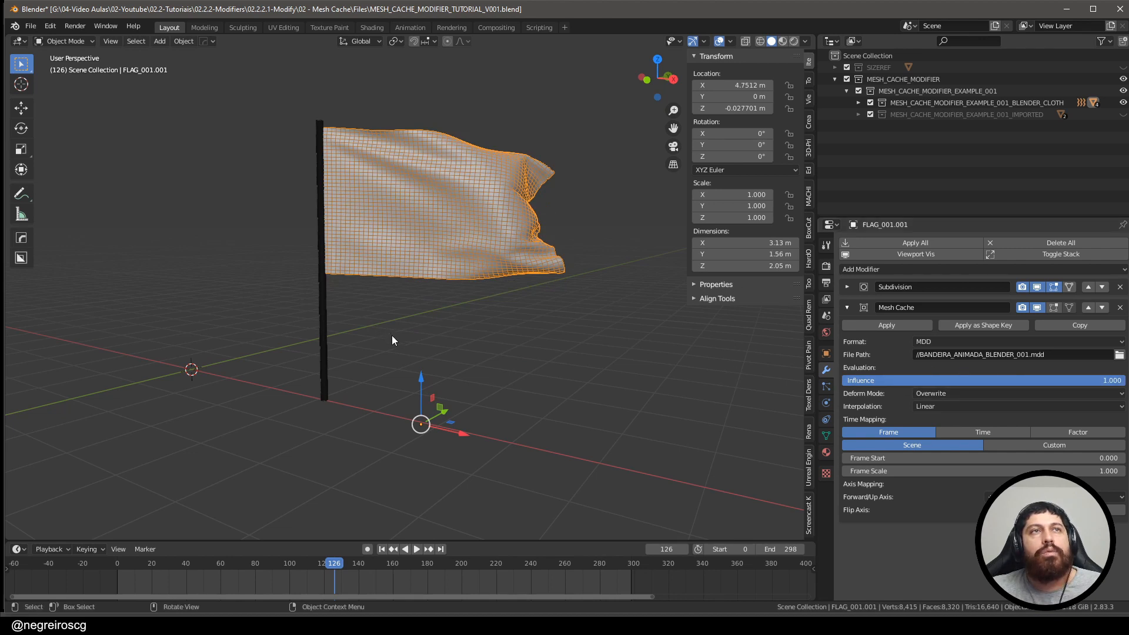
middle_click_drag(391, 340, 406, 335)
Step: Set the Mesh Cache influence to 0 and switch the modifier's viewport display off and back on to compare
left_click_drag(1100, 380, 845, 381)
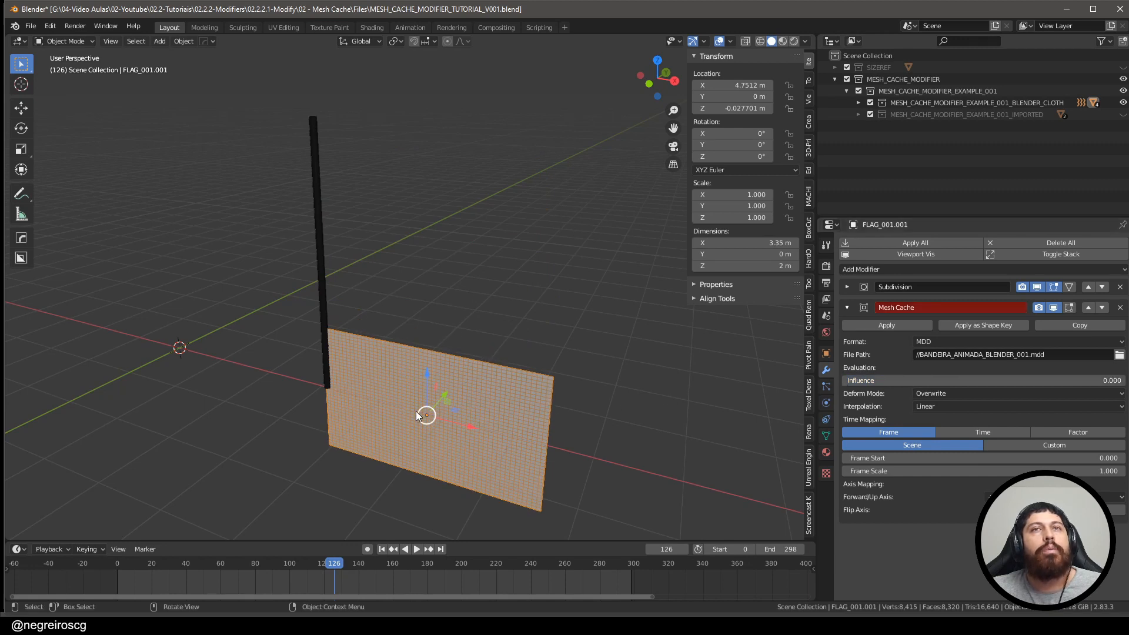
left_click(1052, 307)
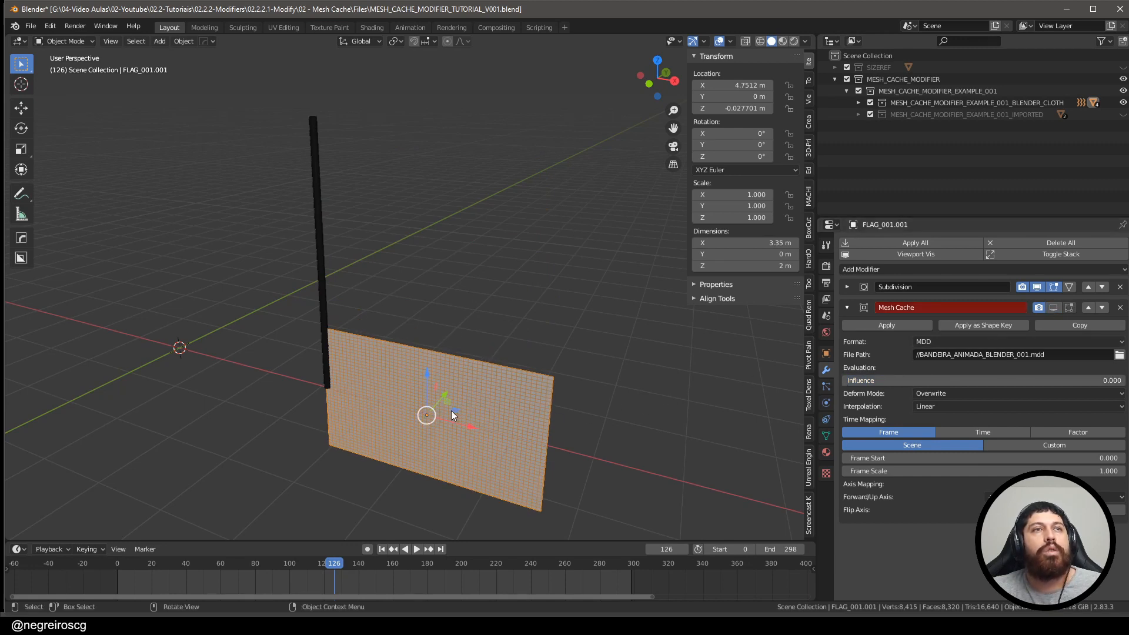
left_click(1052, 308)
Step: Set the Mesh Cache influence to 0.407 and scrub to frame 113 to inspect the flag's position and deformation
left_click_drag(906, 380, 957, 380)
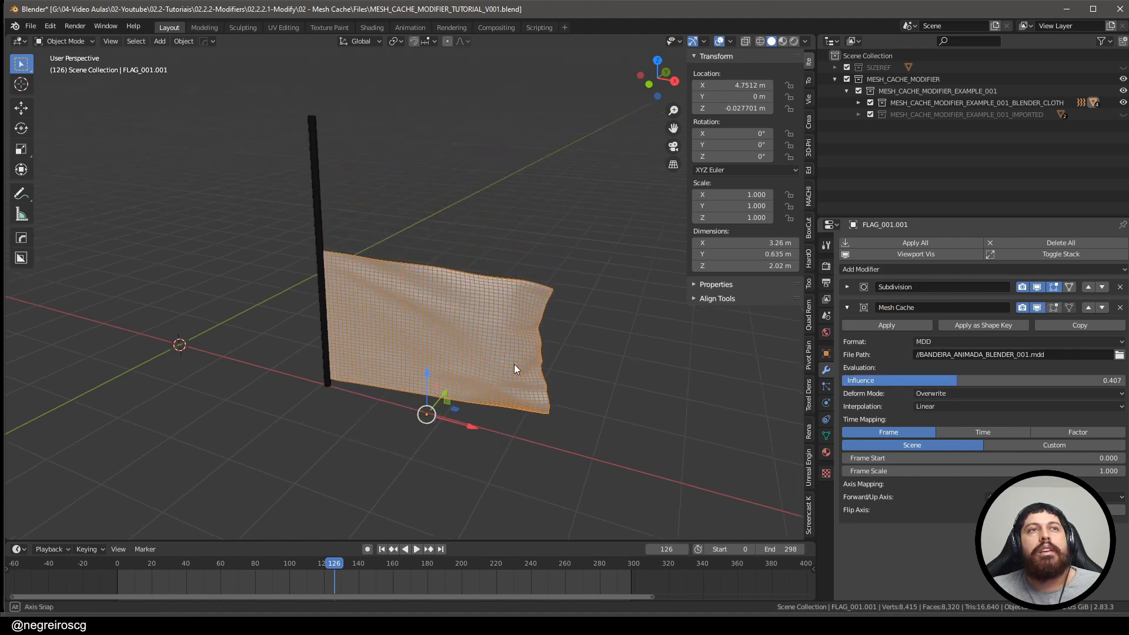
middle_click_drag(514, 364, 519, 435)
mouse_move(330, 563)
left_mouse_down()
mouse_move(133, 568)
mouse_move(312, 570)
left_mouse_up()
middle_click_drag(452, 405, 477, 418)
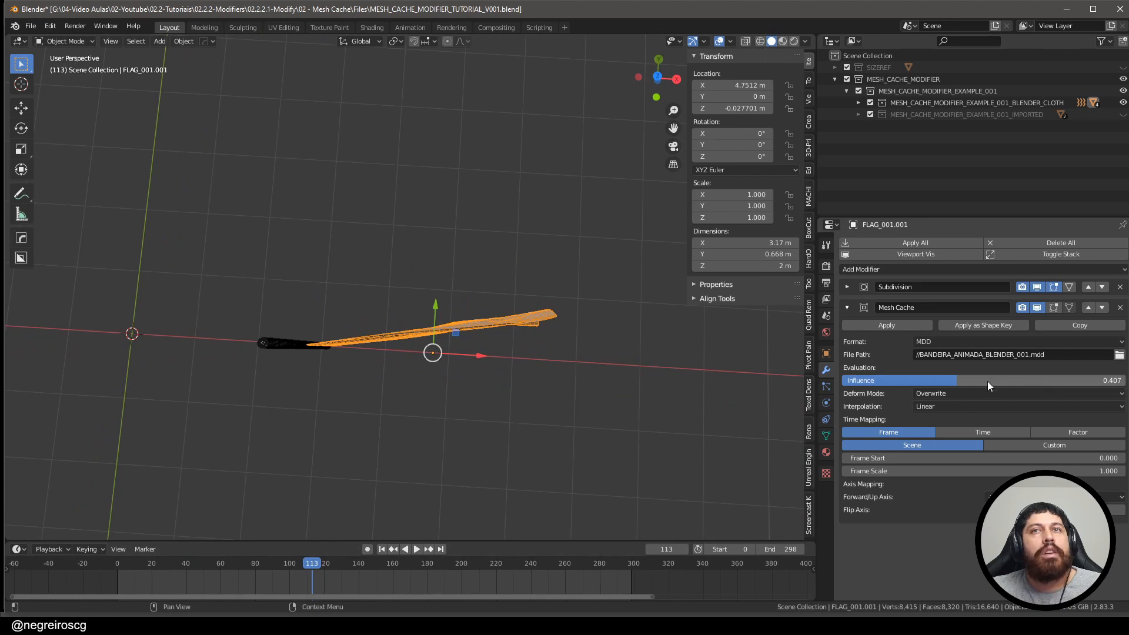
Step: Restore the Mesh Cache influence to 1 and scrub back to frame 72
left_click_drag(986, 381, 1125, 381)
middle_click_drag(547, 412, 536, 369)
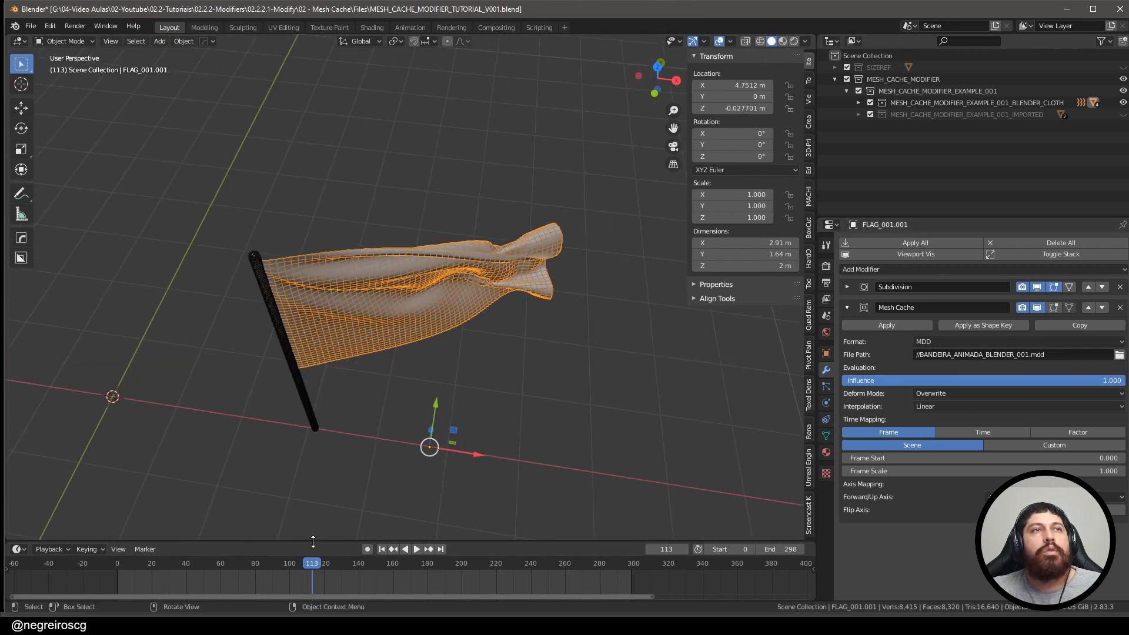
left_click_drag(333, 564, 241, 557)
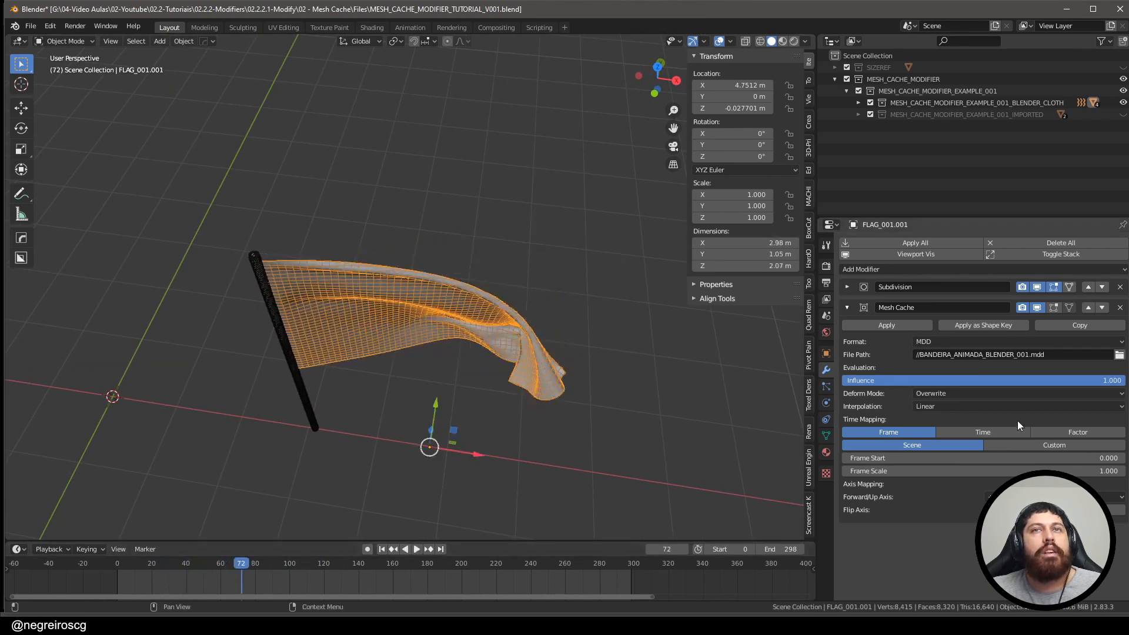
Step: Compare the flag's motion at a Mesh Cache influence of 0.256 by scrubbing to frame 135, and restore the influence to 1
left_click_drag(929, 380, 844, 380)
left_click_drag(1022, 380, 913, 380)
middle_click_drag(605, 445, 595, 424)
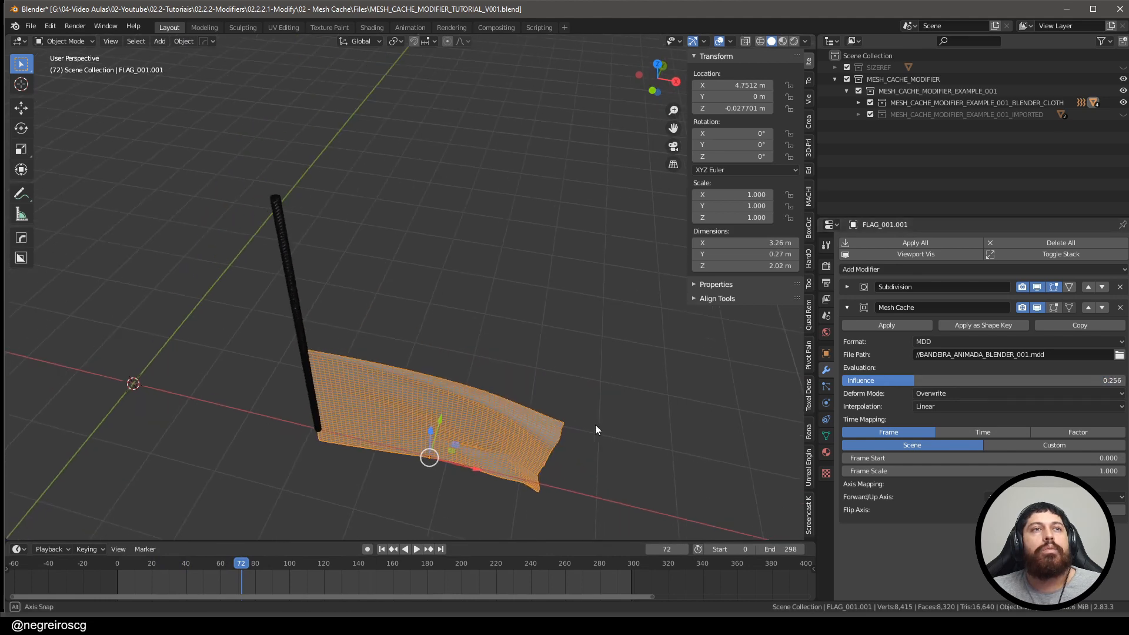
left_click_drag(231, 564, 351, 565)
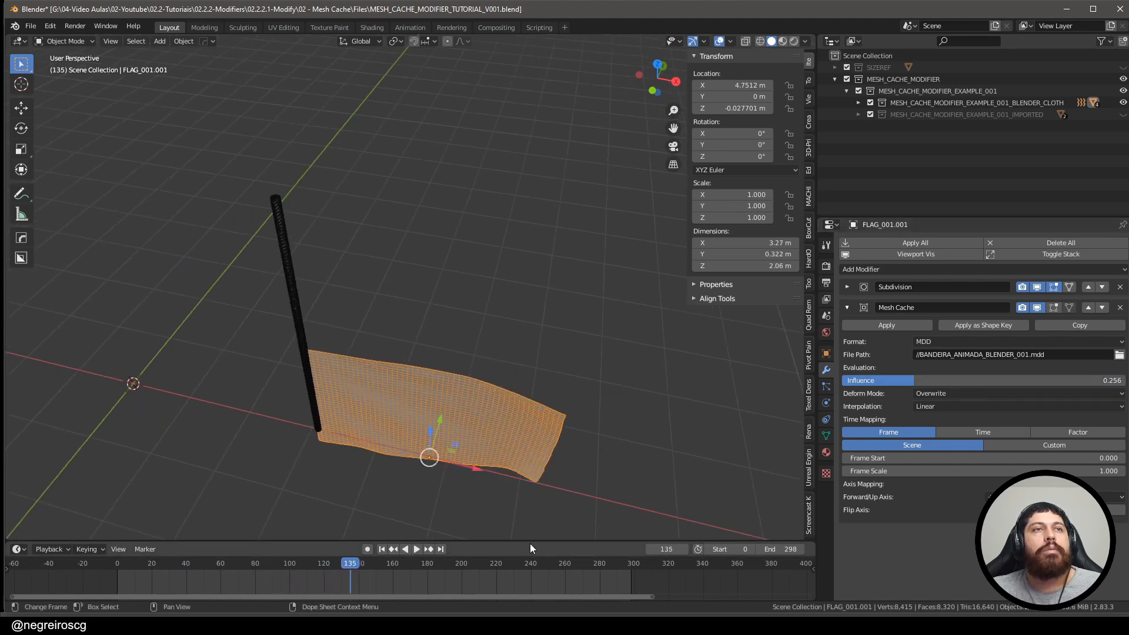
left_click_drag(964, 381, 1123, 381)
Step: Duplicate the cached flag about 5.58 m along the X axis
middle_click_drag(327, 335, 408, 264)
scroll(419, 260, "down", 1)
key("shift+d")
key("x")
left_click(708, 255)
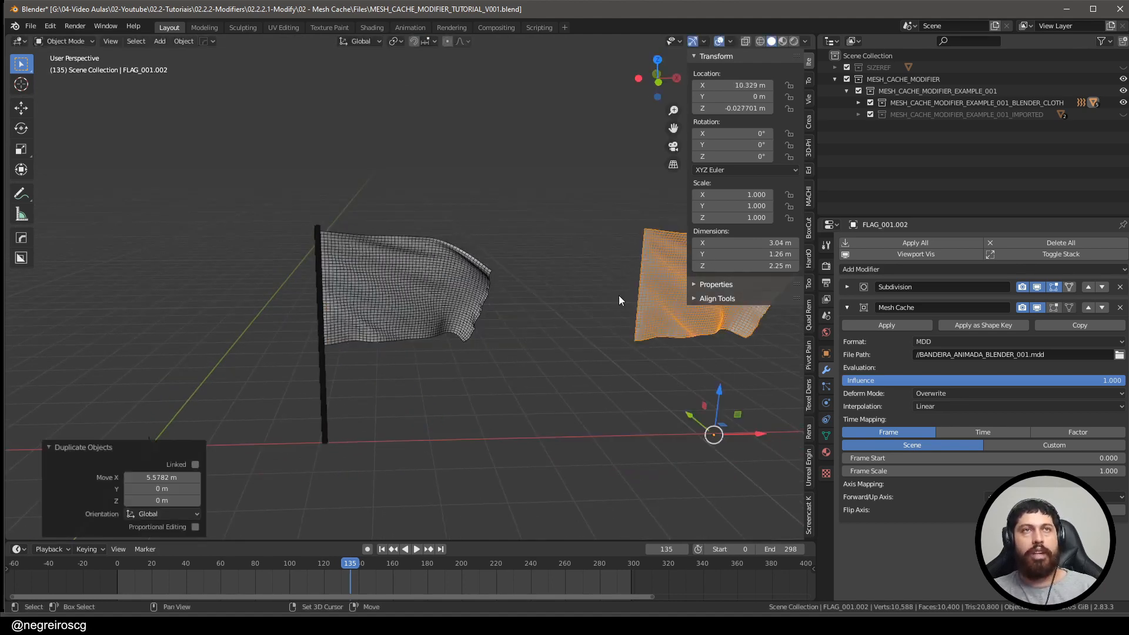
middle_click_drag(619, 300, 459, 339, "shift")
Step: Set the Mesh Cache influence of the new flag copy, the one without a pole, to 0.8
left_click(227, 329)
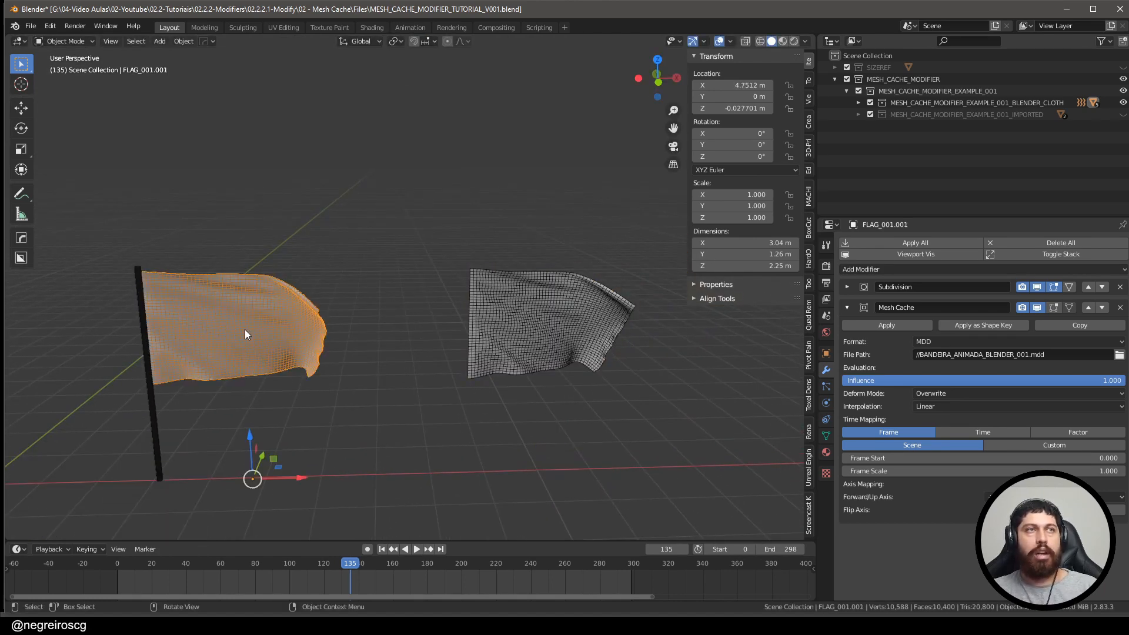
left_click(616, 318)
left_click(1093, 380)
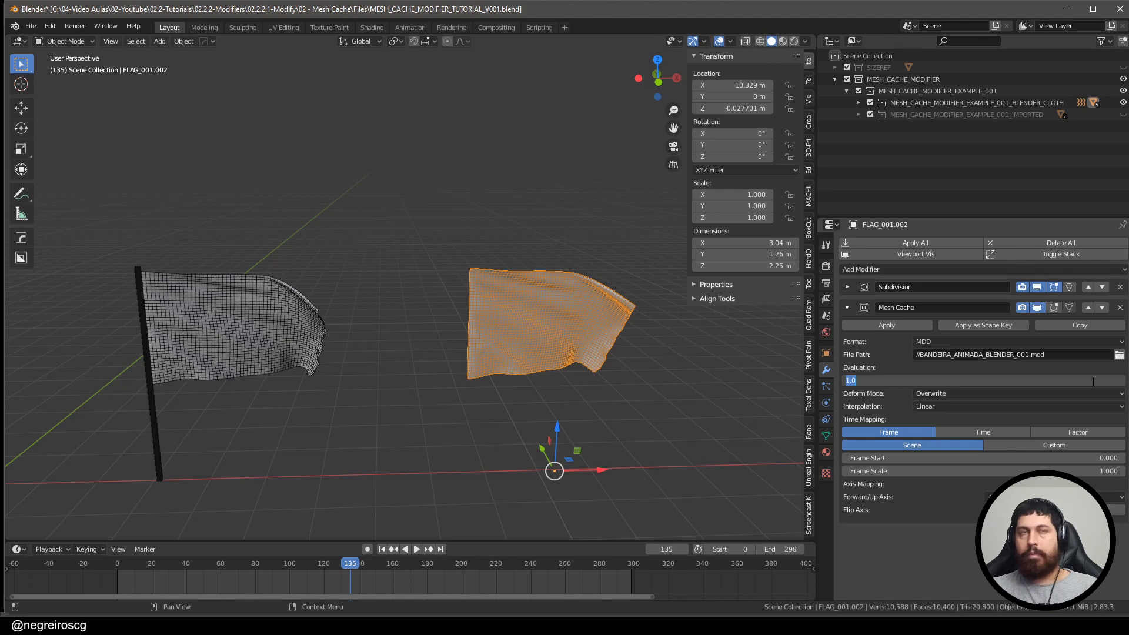
key("BackSpace")
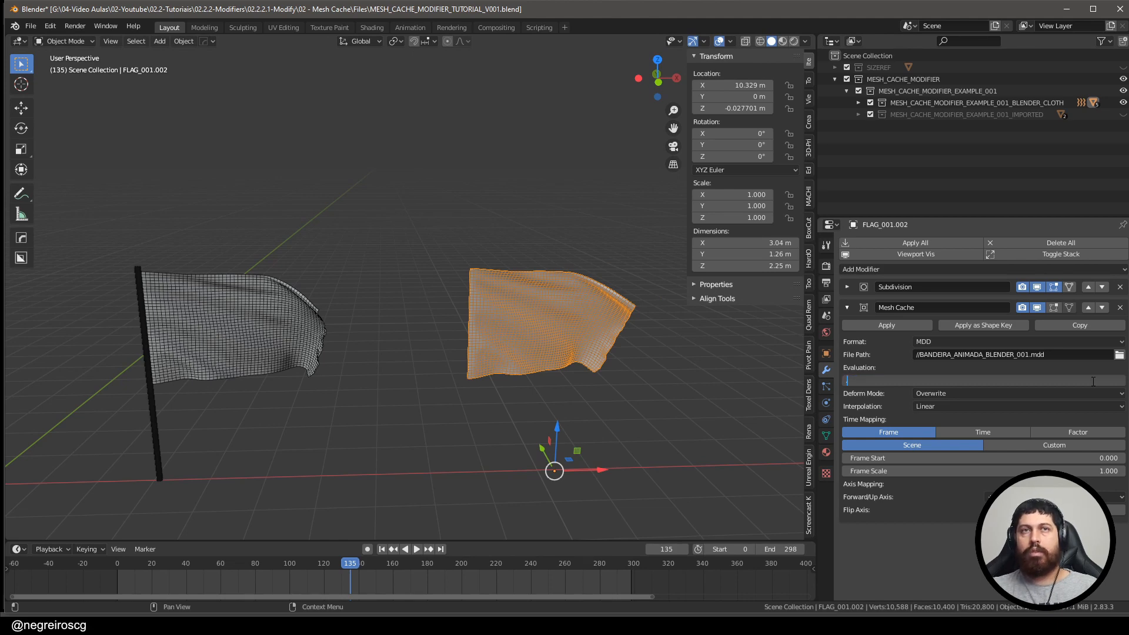
type(".8")
key("Return")
Step: Raise the new flag copy about 0.5 m along Z to level it with the flag on the pole, and deselect it
middle_click_drag(308, 371, 565, 465)
left_click_drag(563, 441, 561, 412)
middle_click_drag(464, 390, 466, 418)
left_click(357, 460)
middle_click_drag(358, 459, 361, 434)
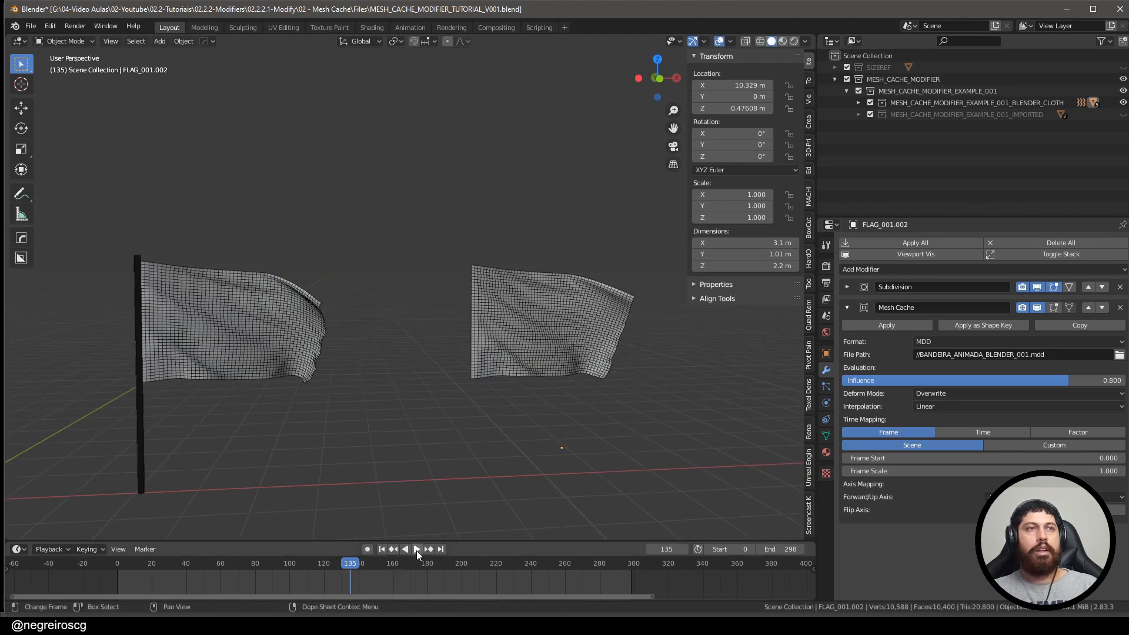
Step: Play the animation to compare the two flags' motion, stopping at frame 287
left_click(416, 550)
mouse_move(385, 353)
middle_mouse_down()
mouse_move(375, 443)
mouse_move(390, 287)
mouse_move(404, 364)
middle_mouse_up()
left_click(411, 549)
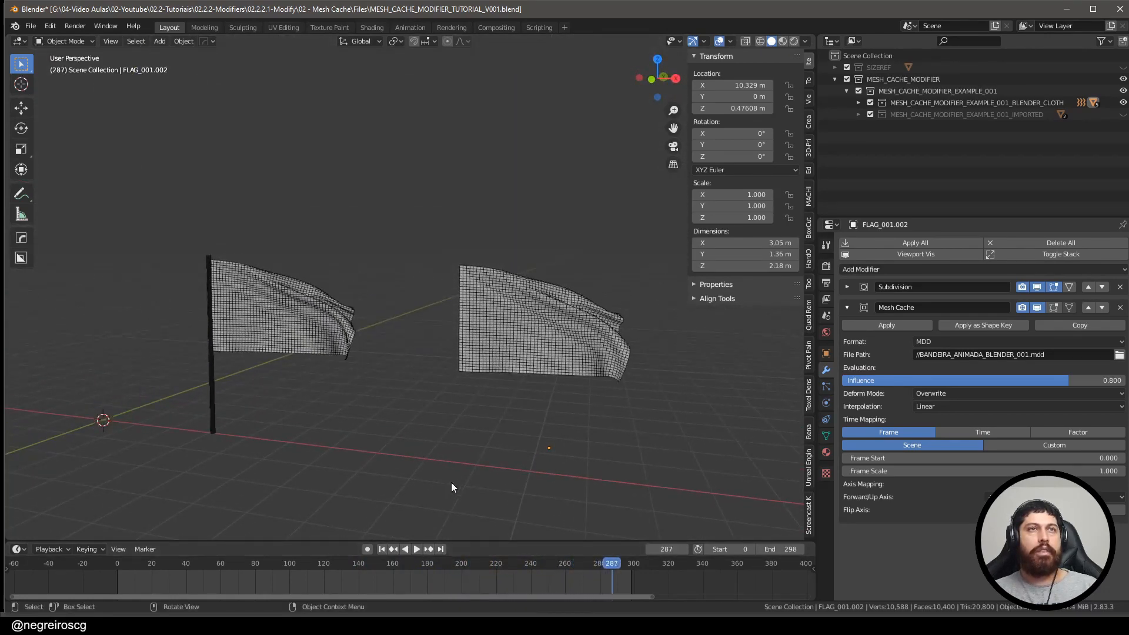
middle_click_drag(450, 486, 595, 381)
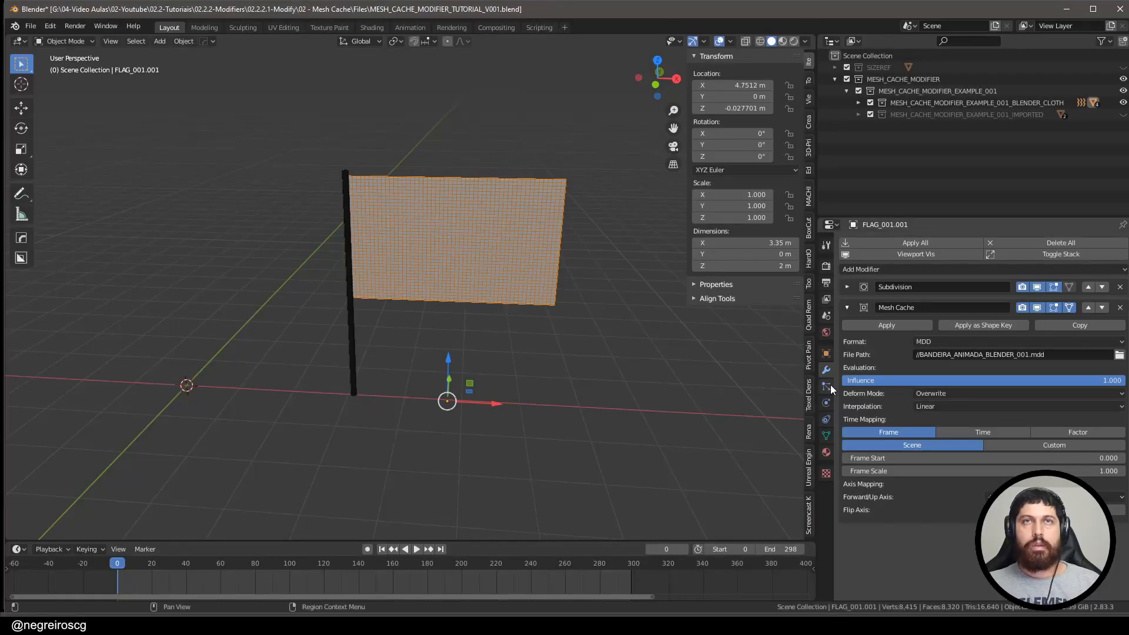
key("Print")
left_click_drag(817, 239, 1128, 544)
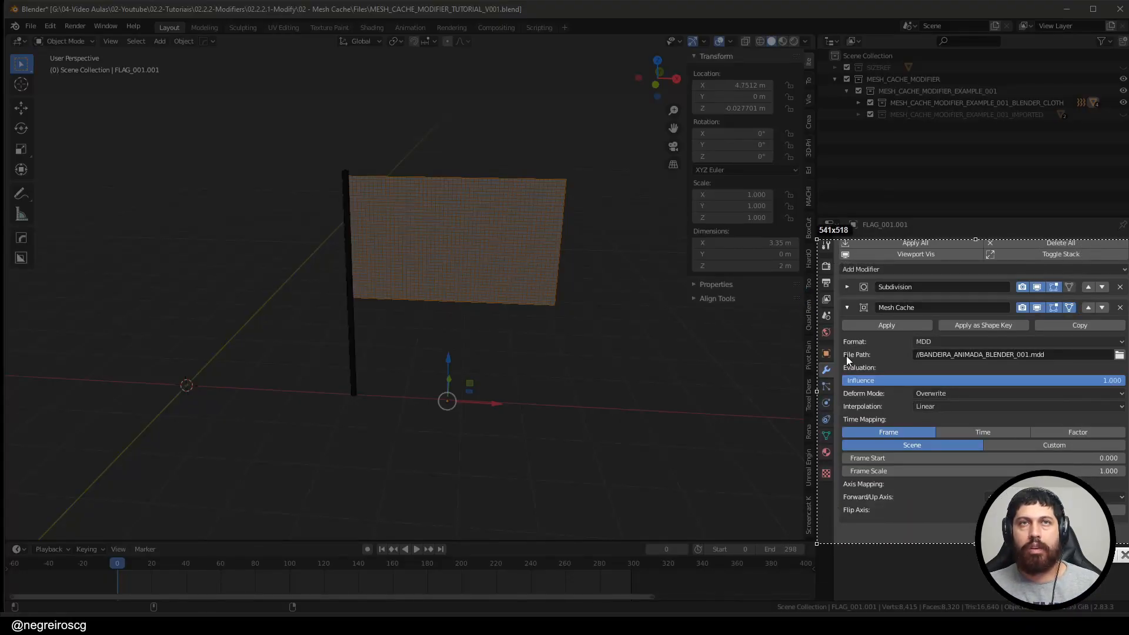
mouse_move(841, 389)
left_mouse_down()
mouse_move(937, 450)
mouse_move(1105, 470)
mouse_move(1126, 456)
left_mouse_up()
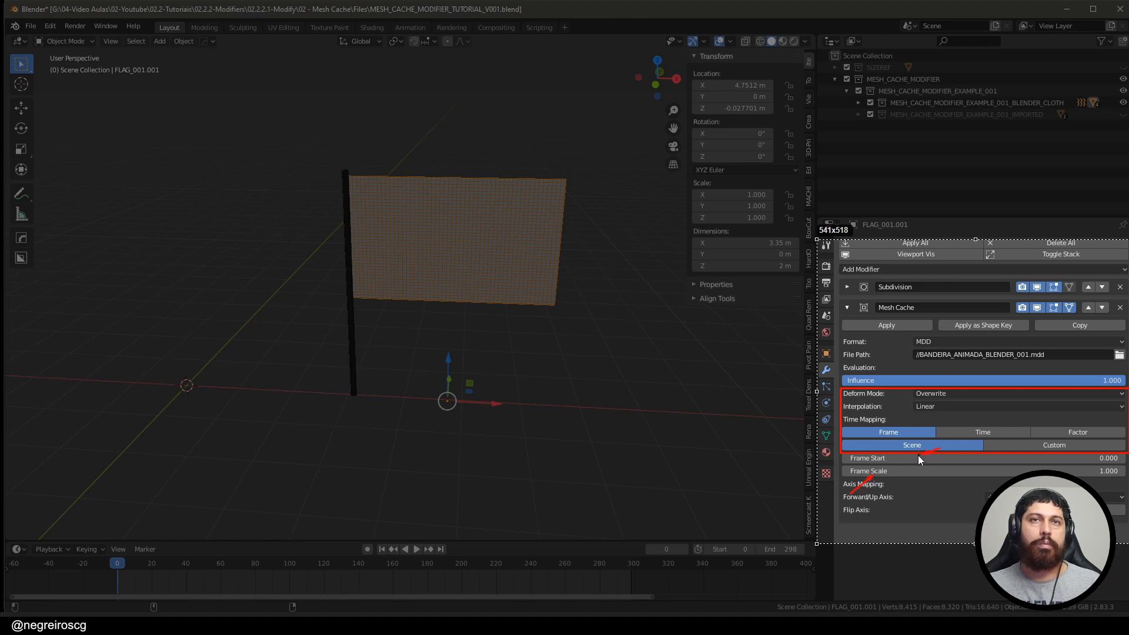
key("Escape")
key("Print")
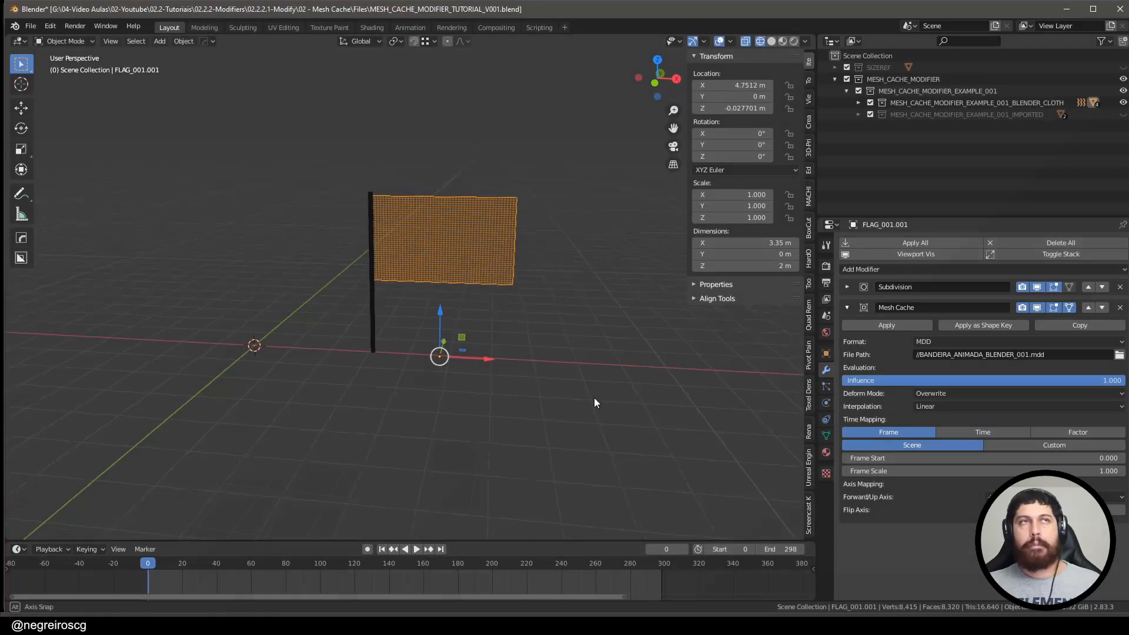
Step: Duplicate the cached flag about 5.53 m along X and move the copy back about 0.59 m toward the pole
middle_click_drag(578, 399, 544, 415, "shift")
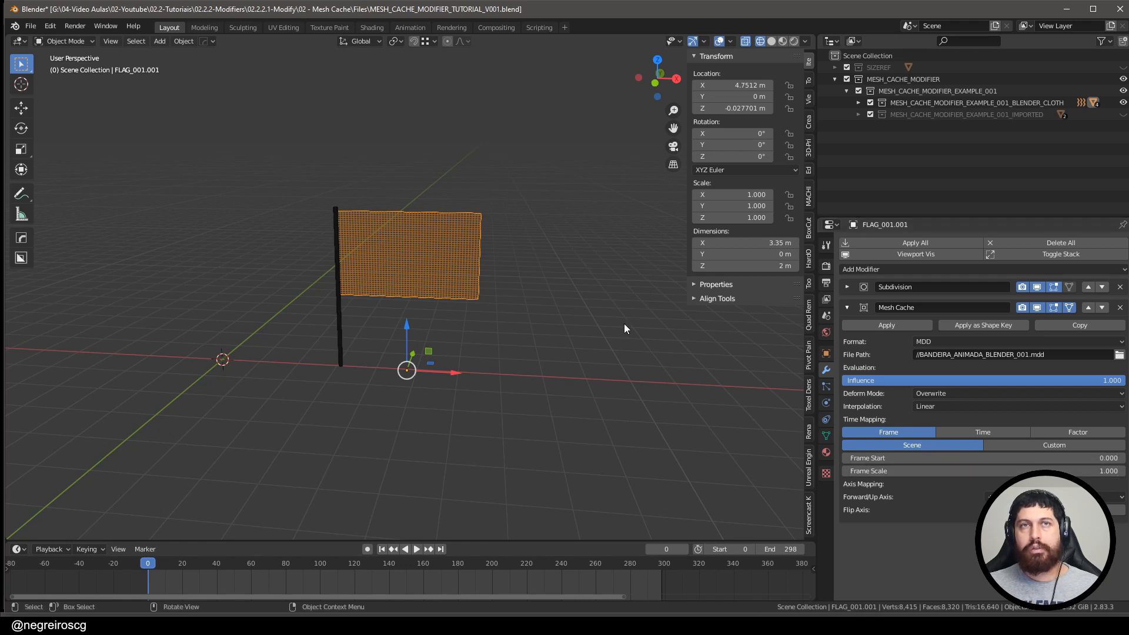
middle_click_drag(413, 290, 379, 319, "shift")
key("shift+d")
key("x")
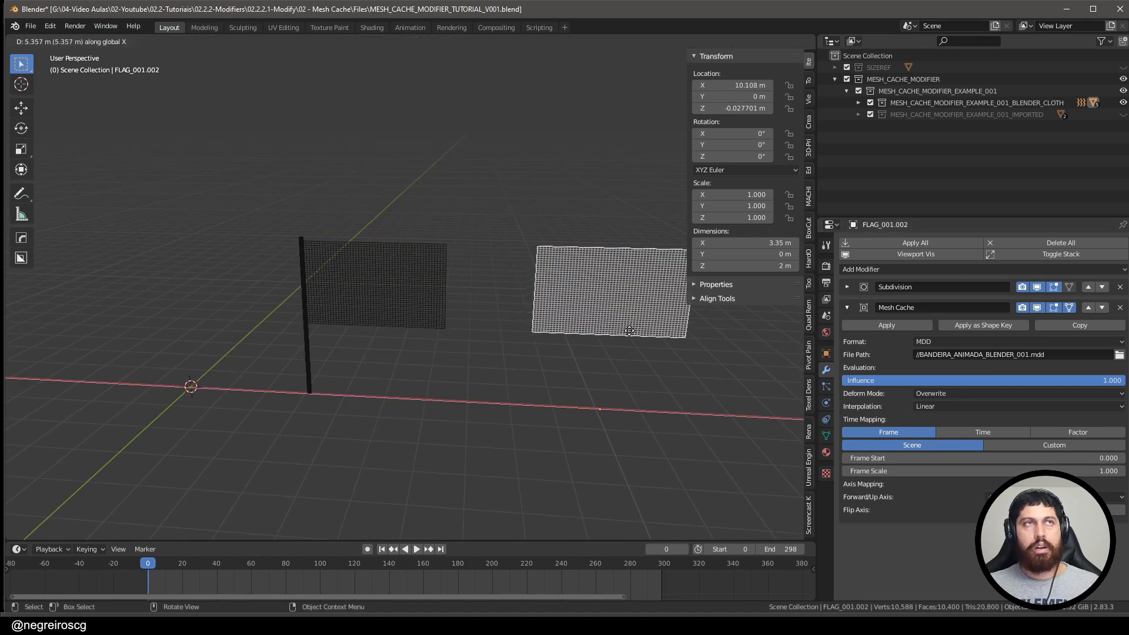
left_click(569, 358)
middle_click_drag(569, 359, 548, 387, "shift")
middle_click_drag(530, 337, 473, 351)
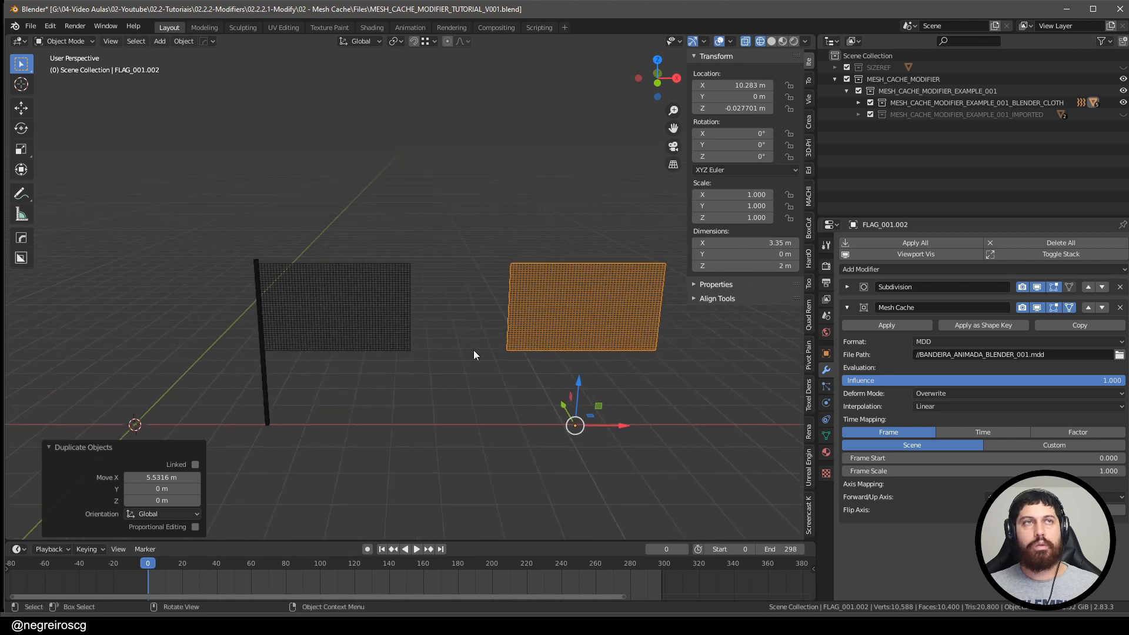
left_click_drag(600, 421, 574, 421)
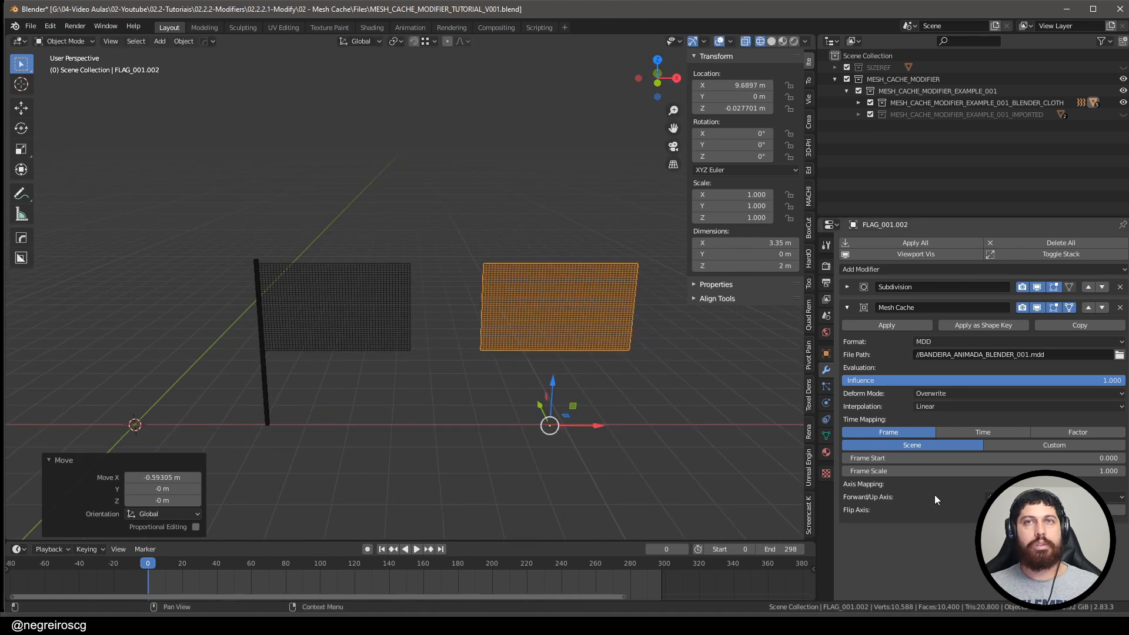
Step: Set the Mesh Cache Frame Start of the flag copy without a pole to 10
left_click(991, 458)
type("10")
key("Return")
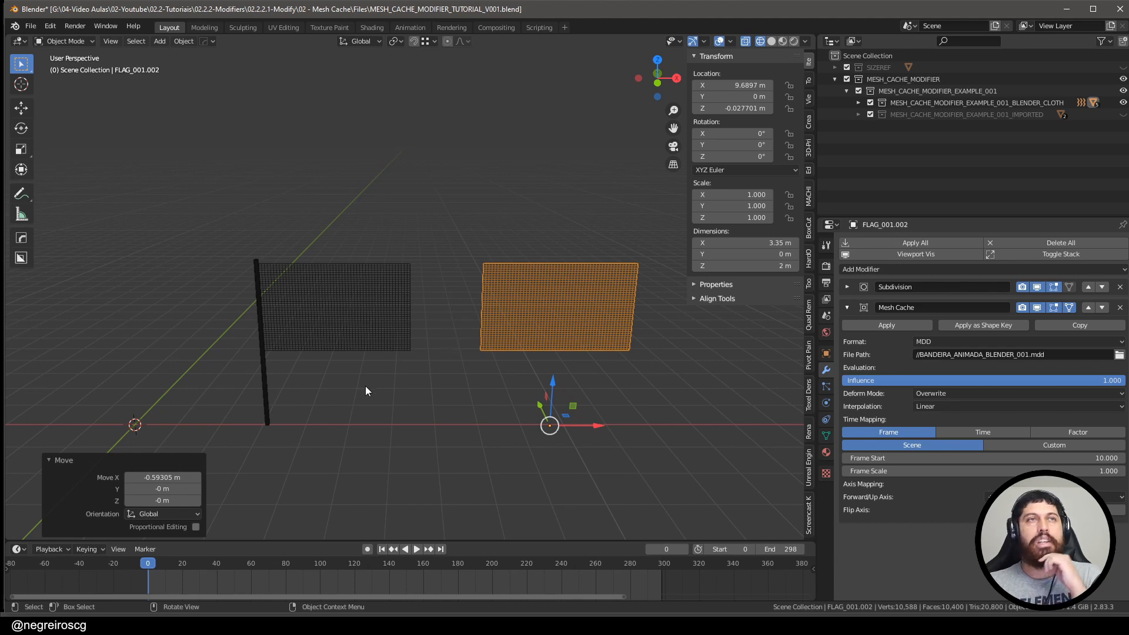
Step: Play the animation in solid shading with the flag copy deselected to compare both flags' timing, stopping at frame 265
middle_click_drag(368, 388, 397, 385)
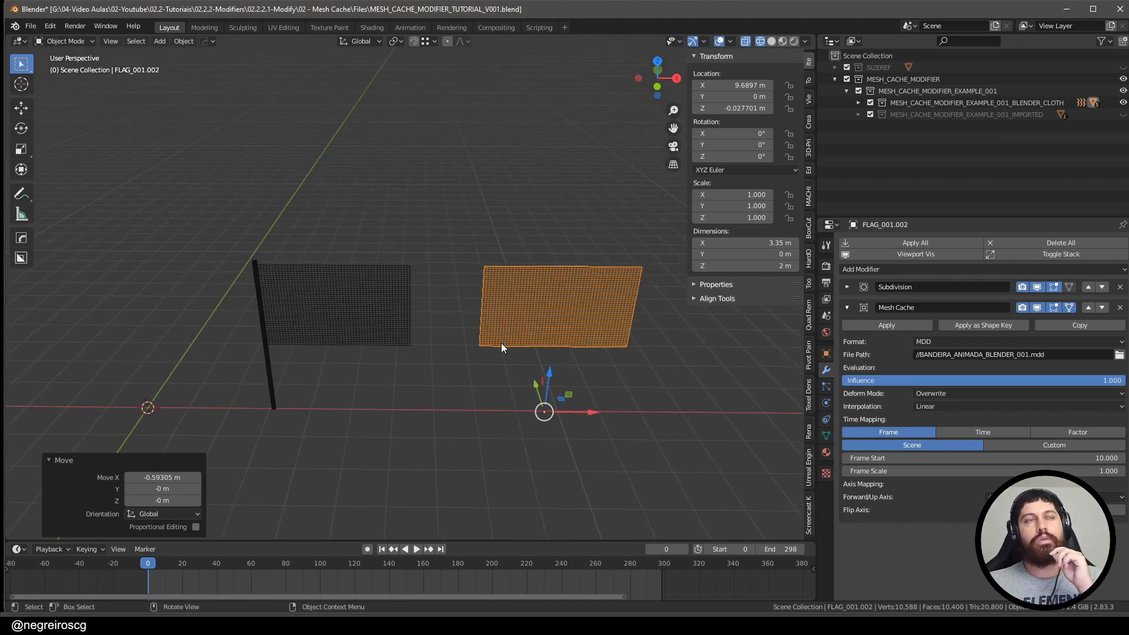
middle_click_drag(501, 346, 505, 328)
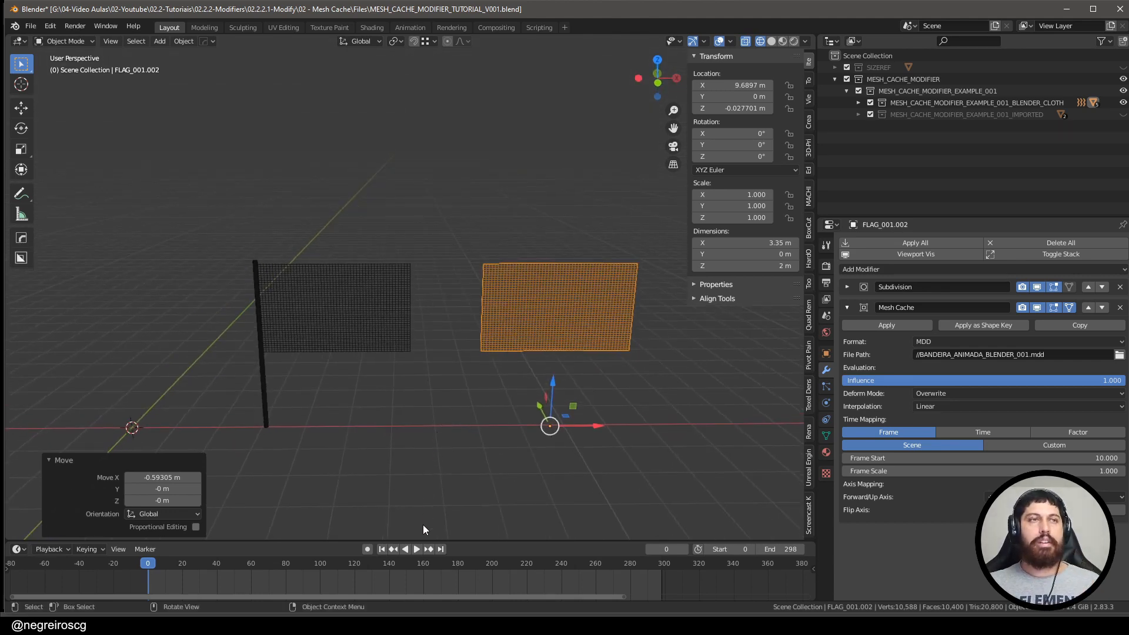
left_click(416, 549)
mouse_move(445, 489)
middle_mouse_down()
mouse_move(479, 387)
mouse_move(458, 413)
mouse_move(465, 383)
middle_mouse_up()
key("shift+z")
left_click(458, 421)
mouse_move(458, 422)
middle_mouse_down()
mouse_move(436, 387)
mouse_move(436, 411)
mouse_move(428, 407)
middle_mouse_up()
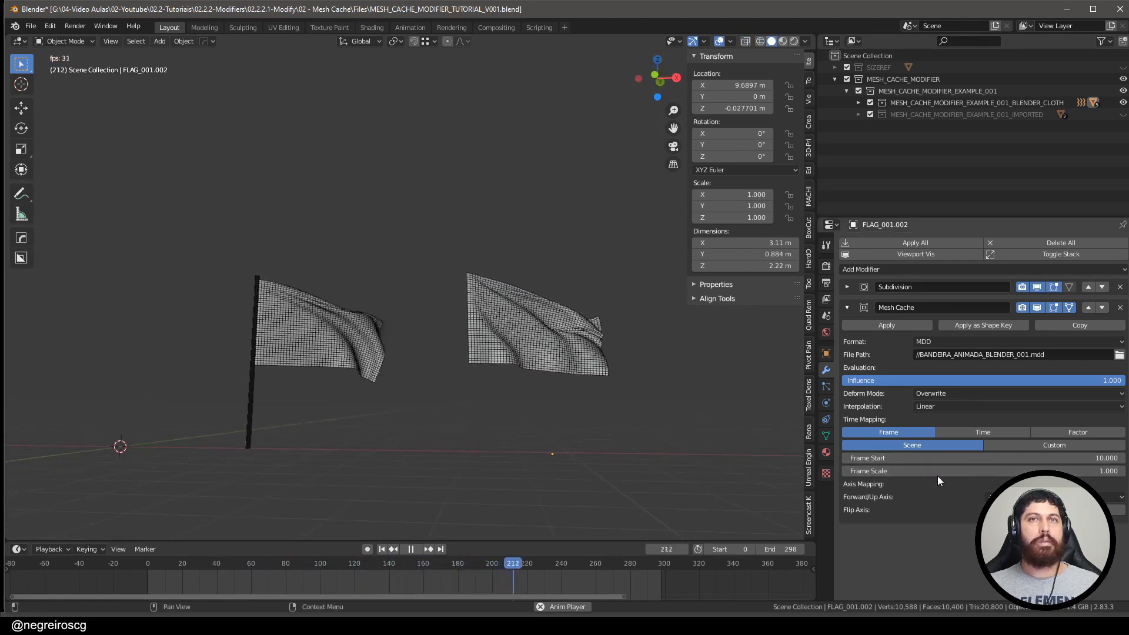
left_click(409, 549)
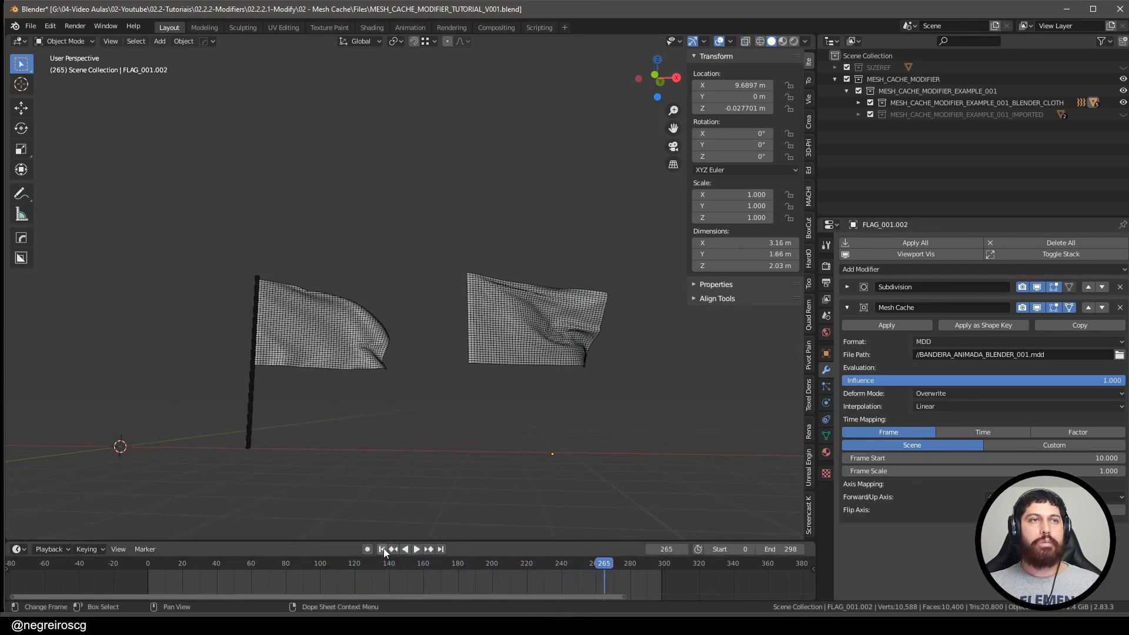
Step: Replay from the first frame while raising the flag copy's Mesh Cache Frame Scale to 3.9, stopping at frame 135
left_click(382, 549)
left_click(417, 549)
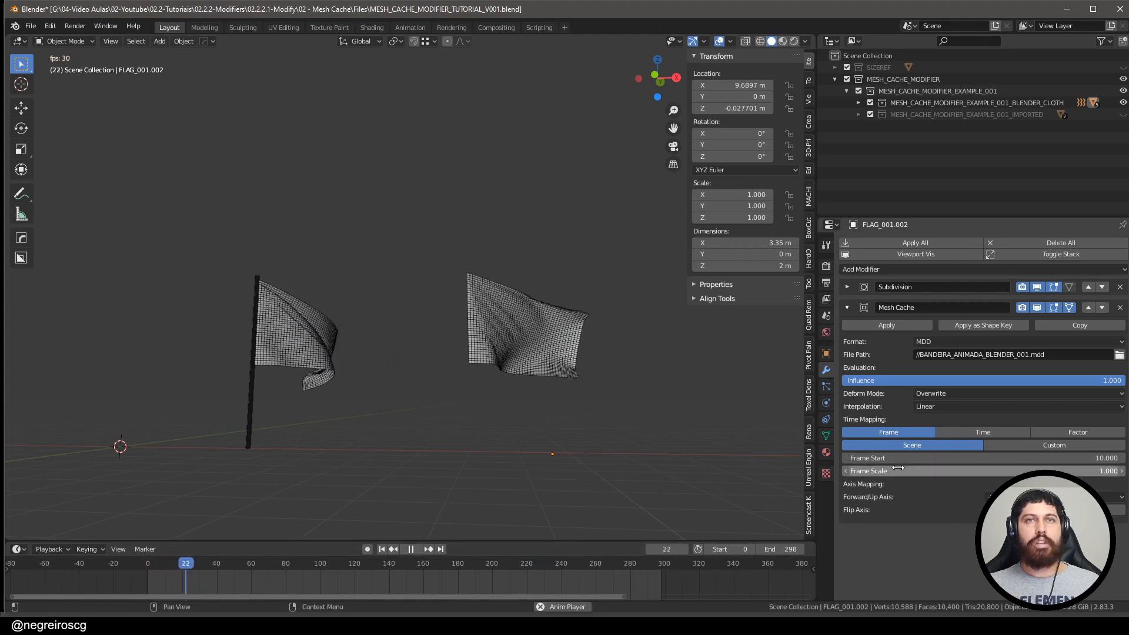
left_click_drag(898, 470, 964, 469)
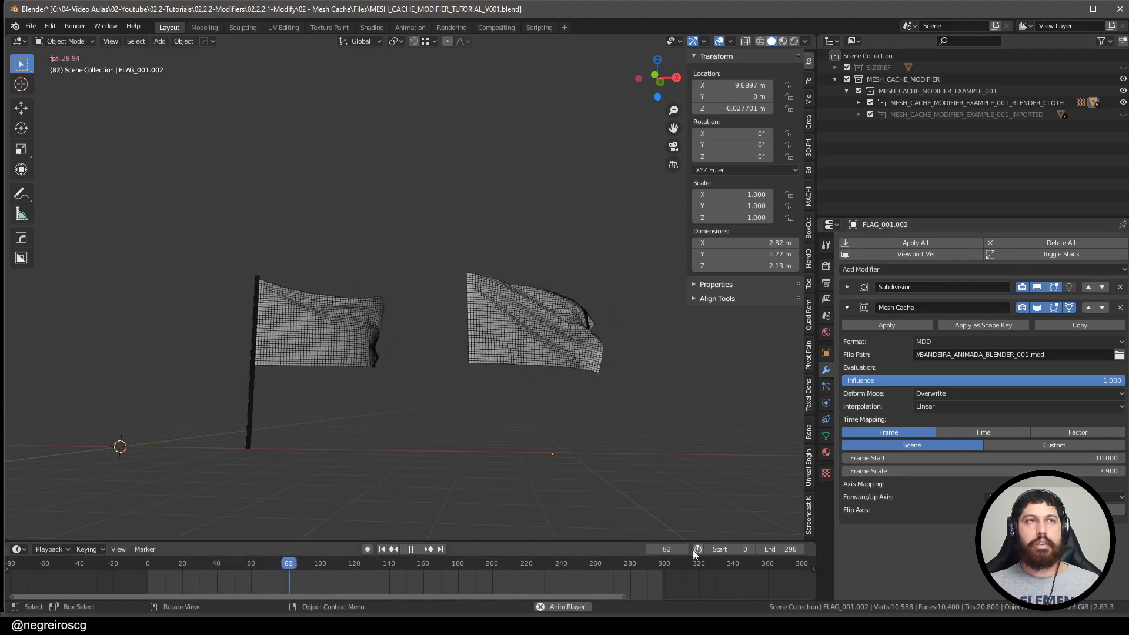
left_click(411, 548)
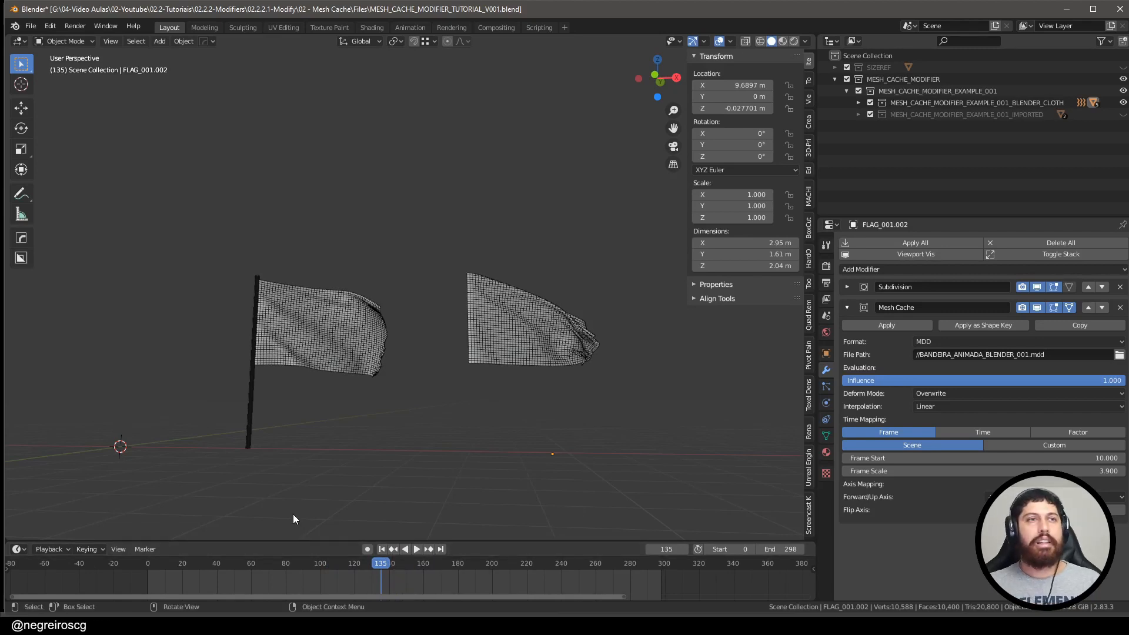
Step: Set the flag copy's Mesh Cache Frame Scale to 3 and replay the animation from the first frame
left_click(1081, 471)
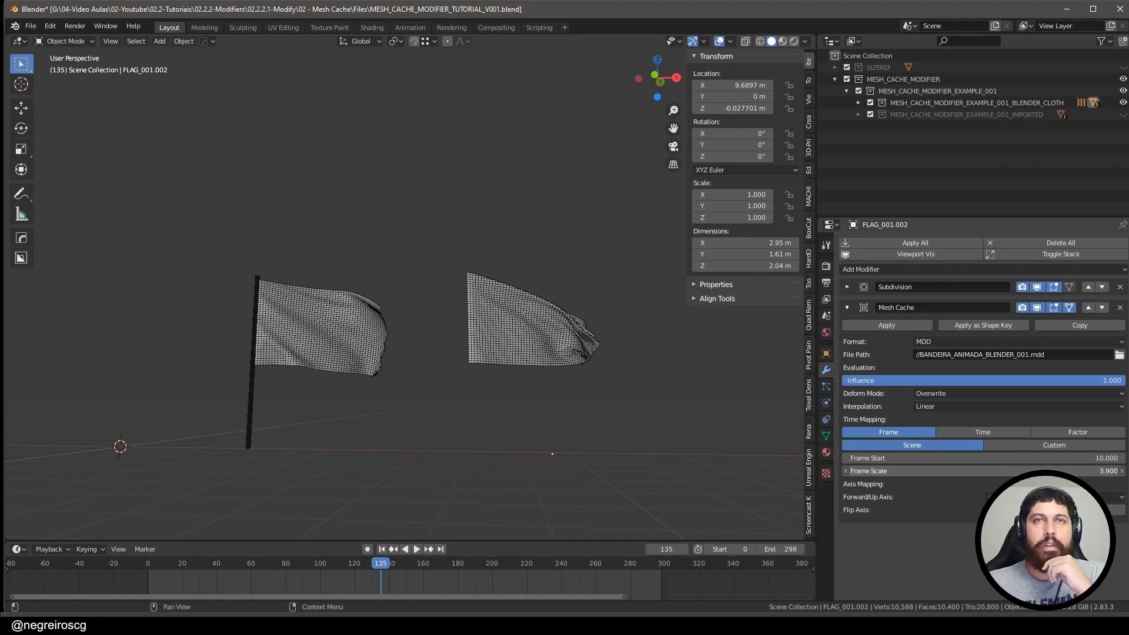
type("3")
key("Return")
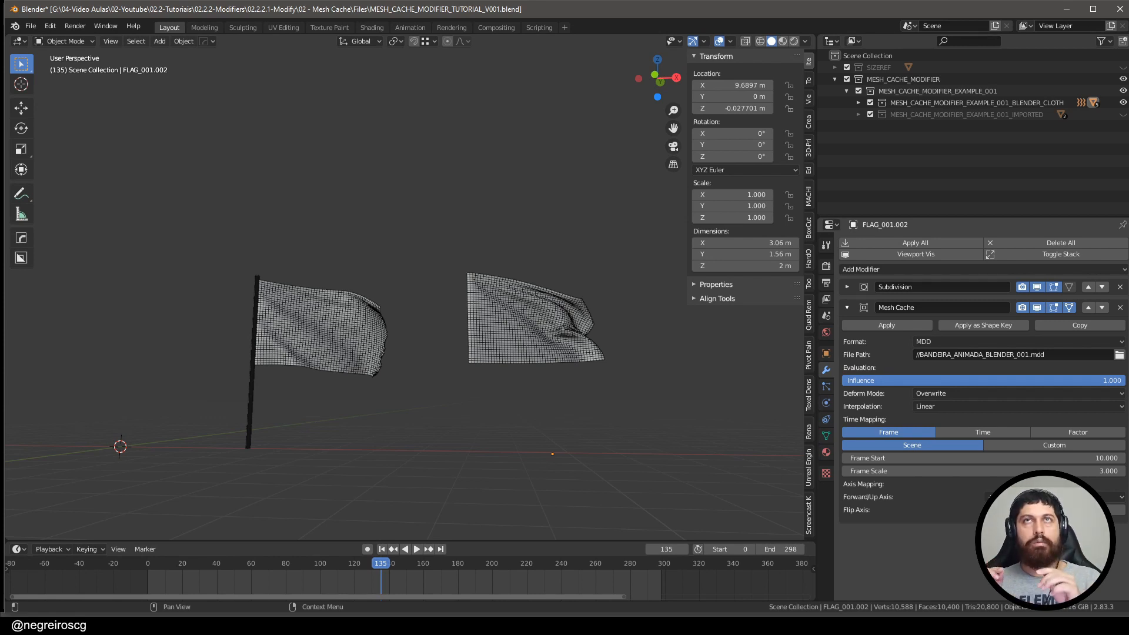
middle_click_drag(317, 327, 324, 353)
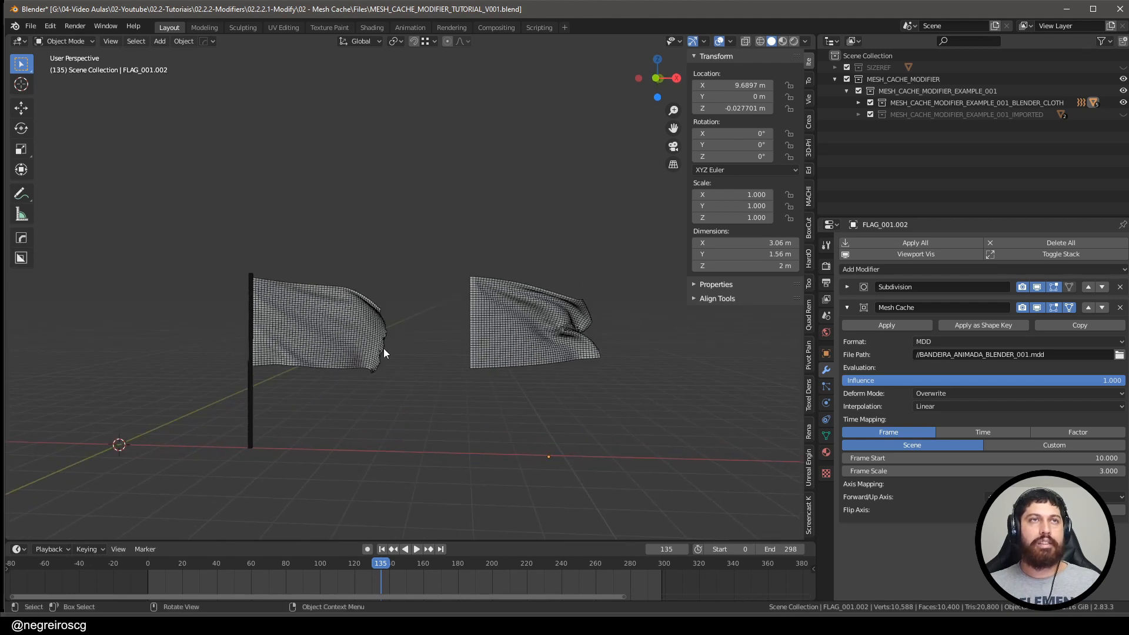
middle_click_drag(440, 334, 428, 403)
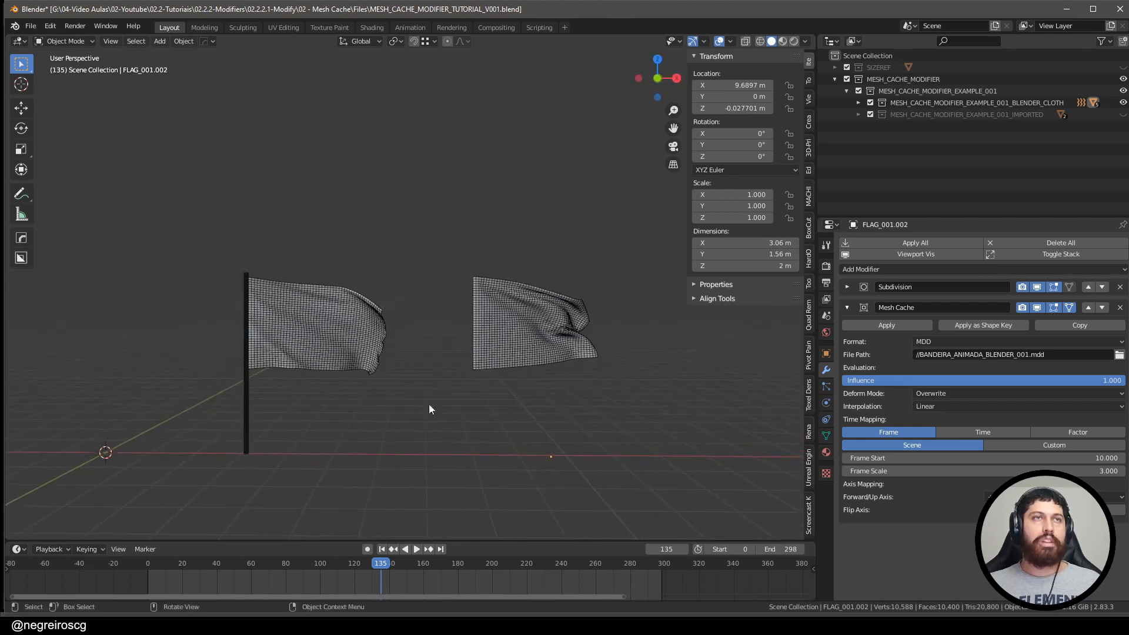
left_click(382, 548)
left_click(416, 548)
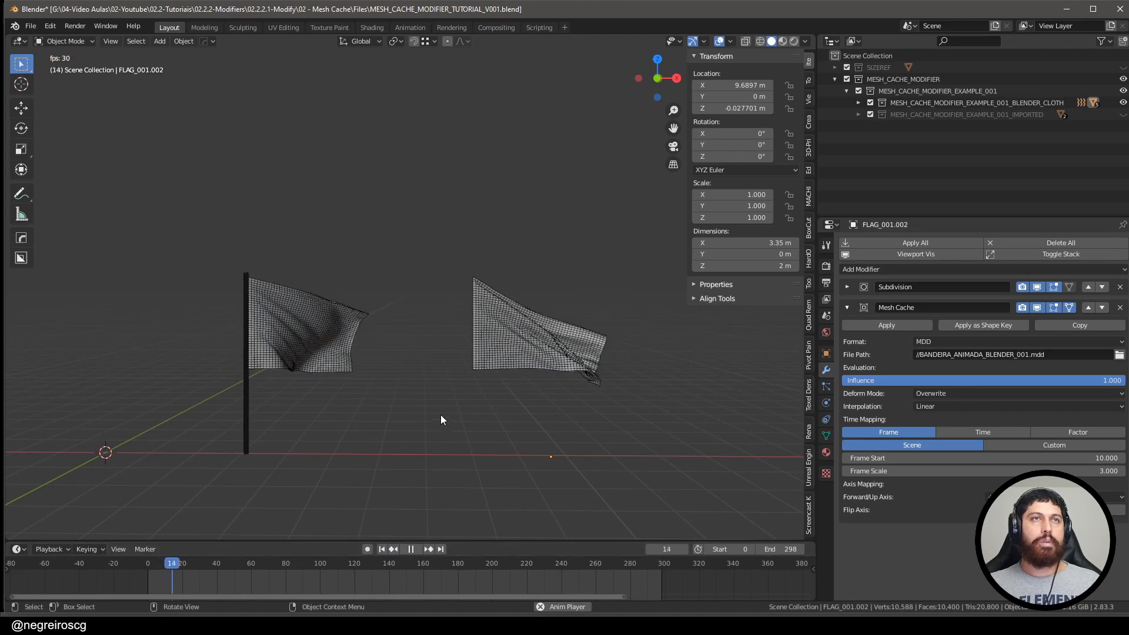
mouse_move(440, 414)
middle_mouse_down()
mouse_move(410, 403)
mouse_move(419, 418)
middle_mouse_up()
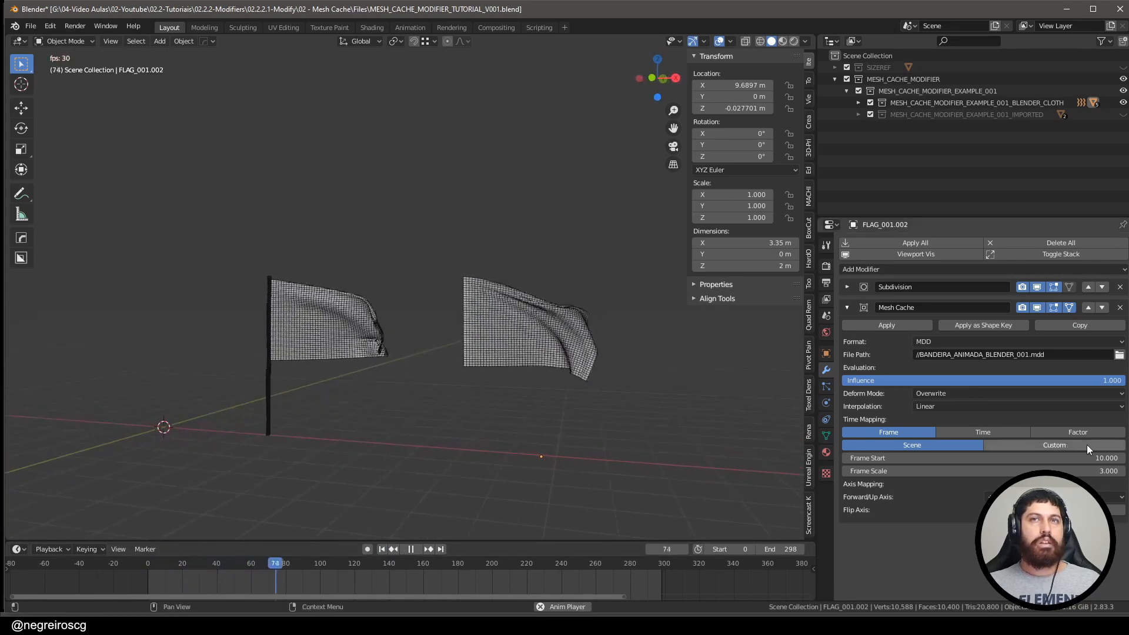
Step: Set the flag copy's Mesh Cache Frame Start to 30 during playback, restart from the first frame and stop at frame 212
double_click(983, 458)
type("30")
key("Return")
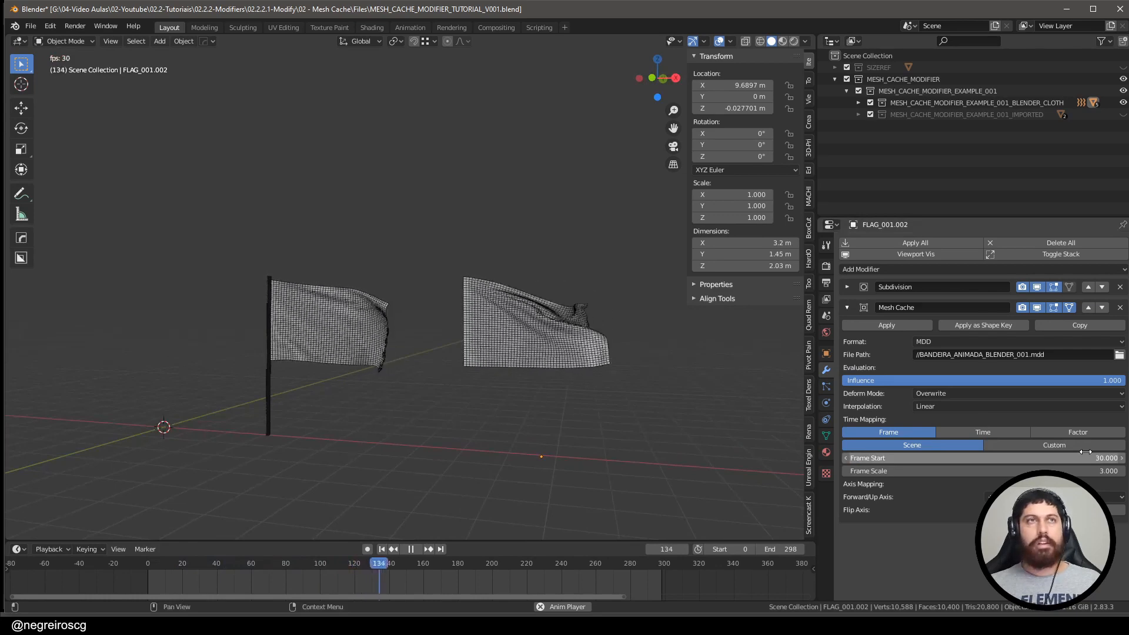
middle_click_drag(564, 388, 566, 378)
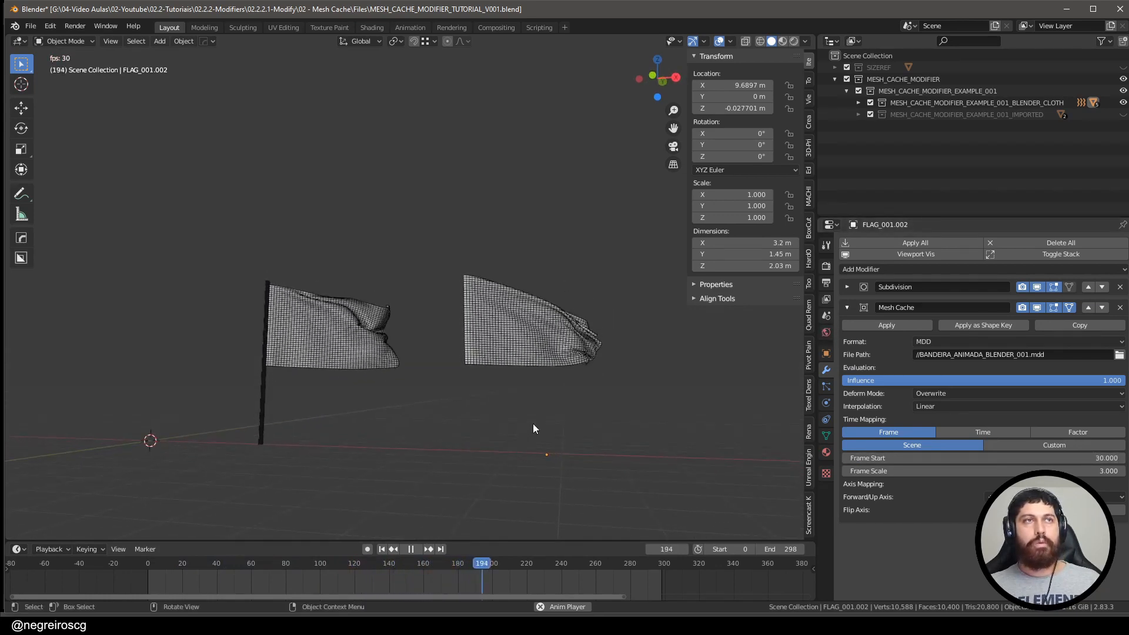
middle_click_drag(532, 424, 570, 408)
right_click(571, 407)
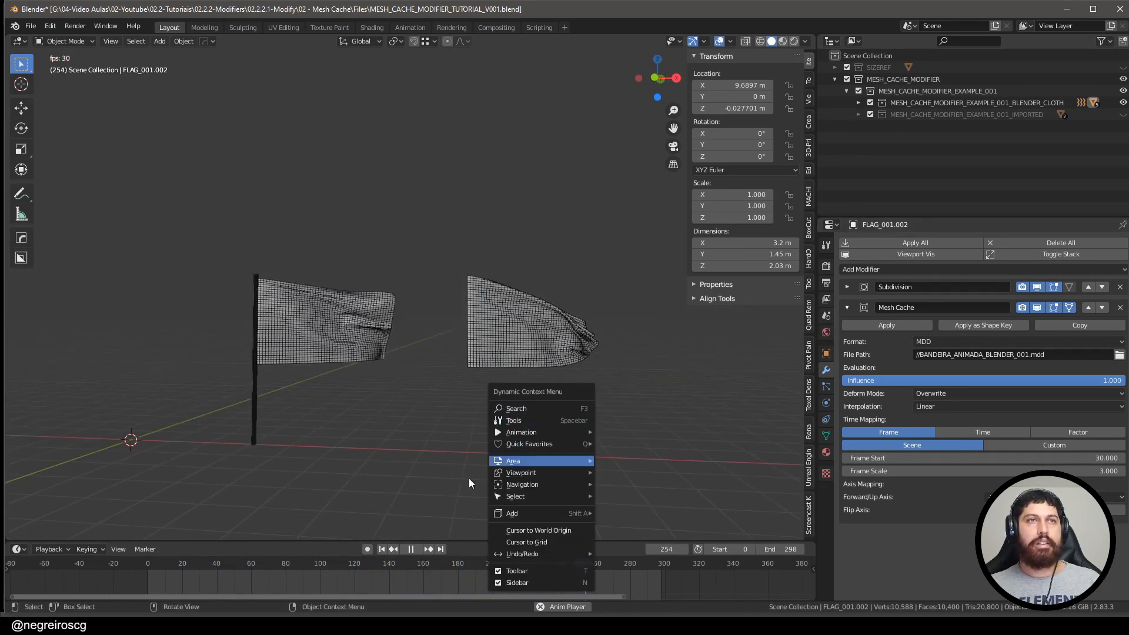
left_click(381, 549)
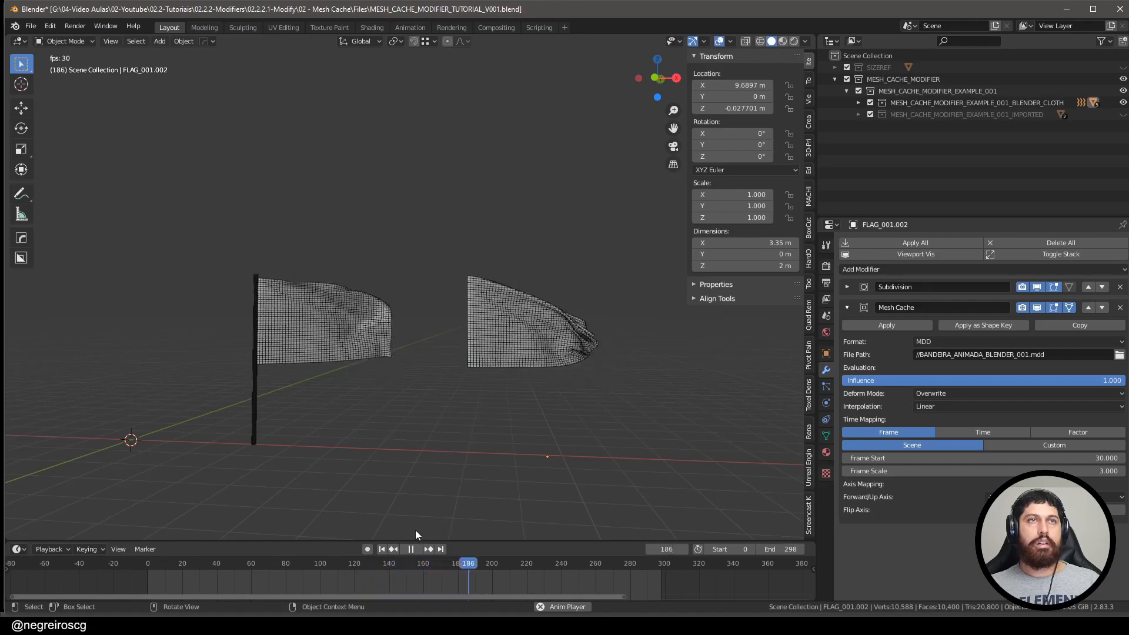
left_click(412, 549)
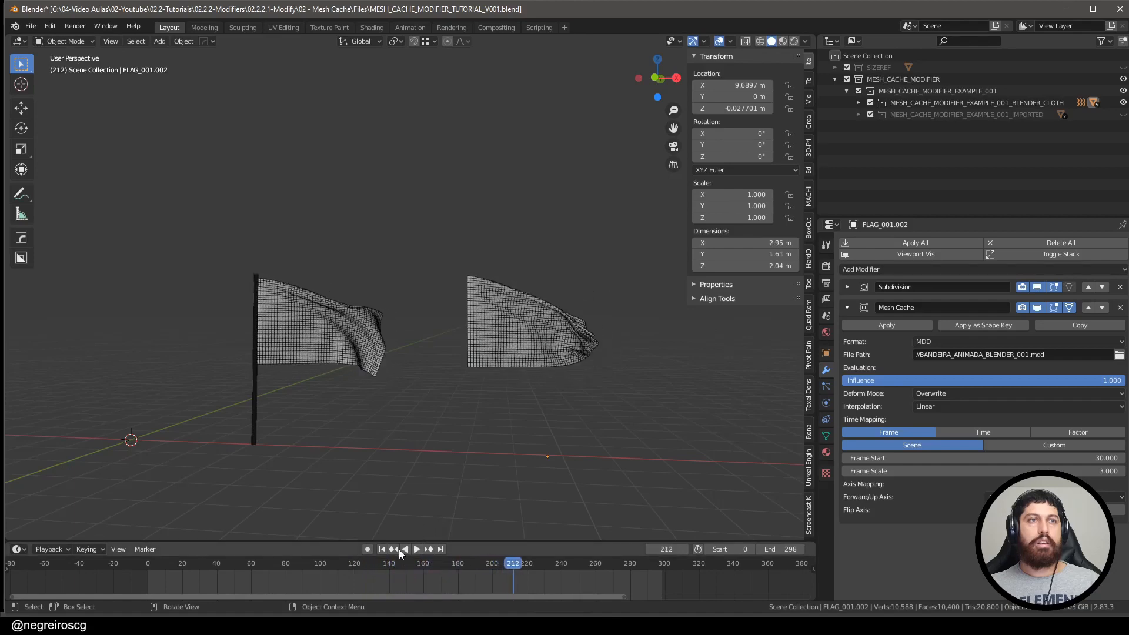
Step: Reset the flag copy's Mesh Cache Frame Start to 0 and play from the first frame, stopping at frame 105
left_click(1053, 457)
key("Return")
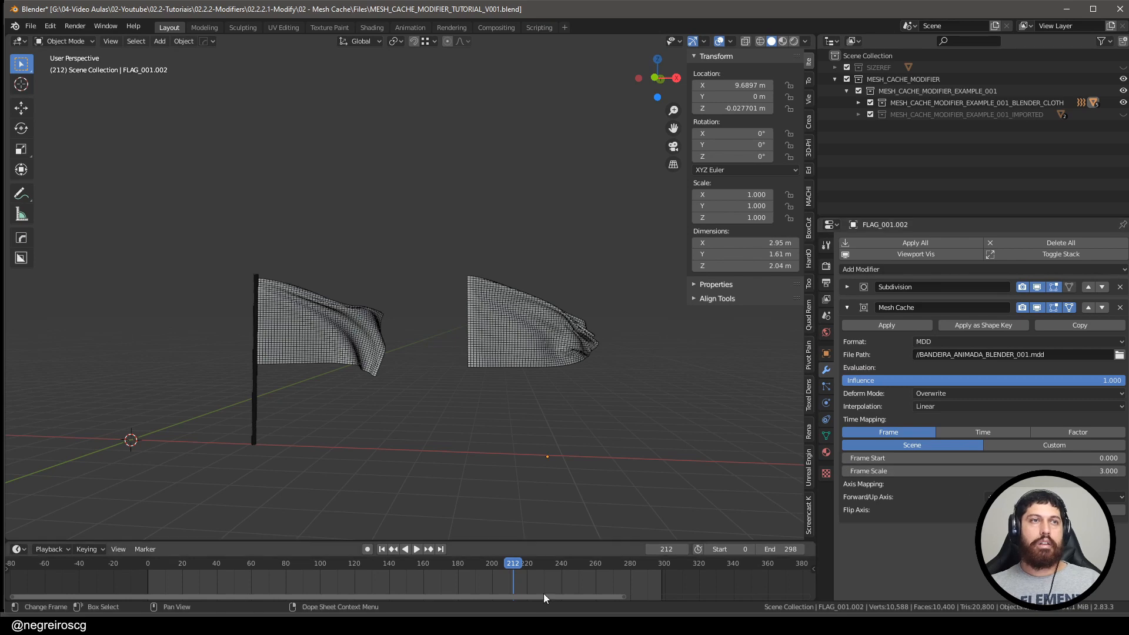
left_click(381, 549)
left_click(415, 549)
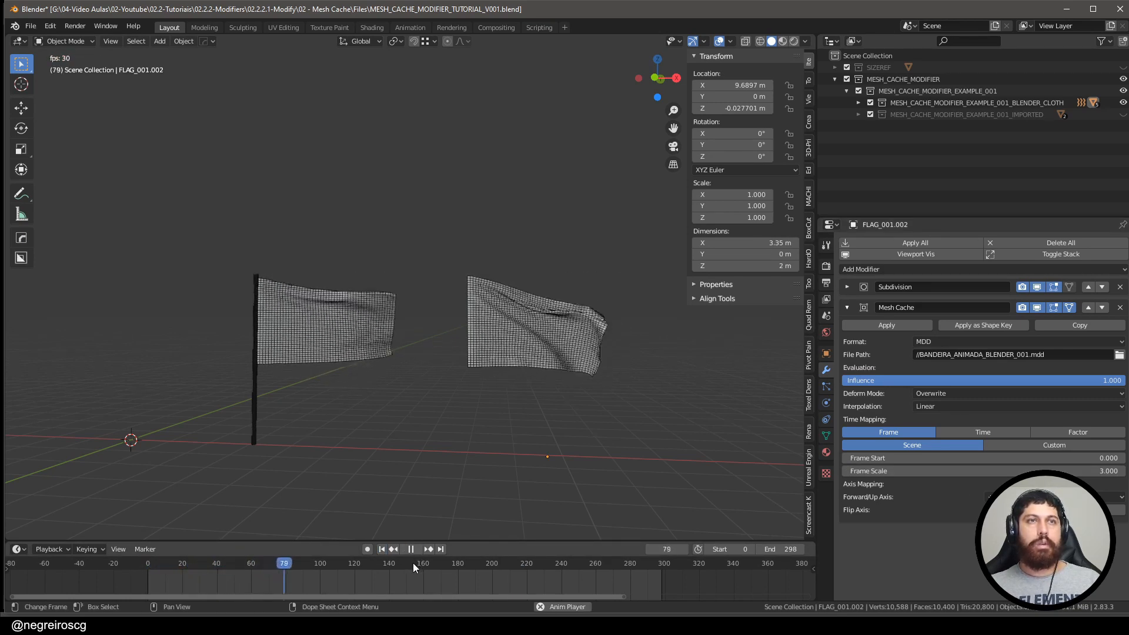
left_click(413, 548)
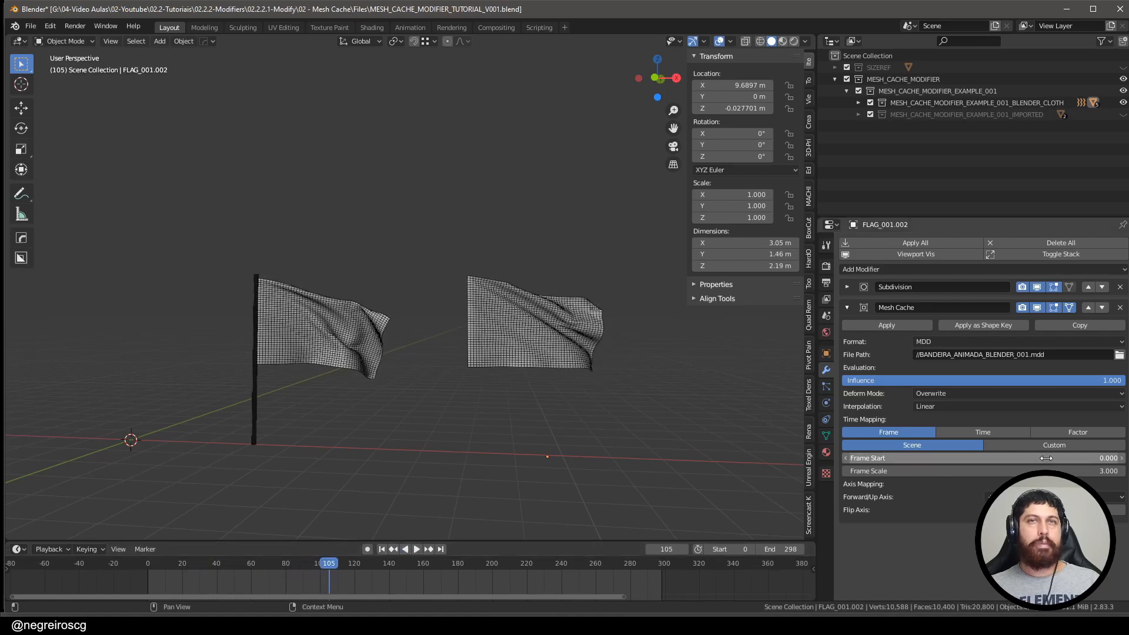
Step: Set the flag copy's Mesh Cache Frame Scale to 0.5 and play from the first frame, stopping at frame 184
left_click(1100, 472)
type("0.5")
key("Return")
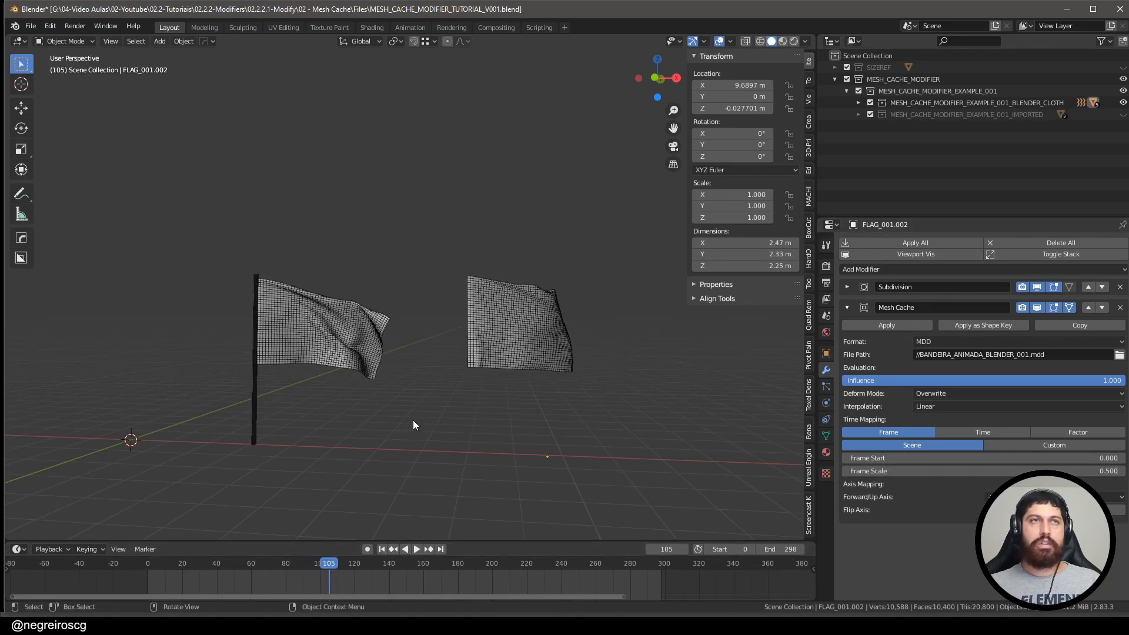
left_click(382, 549)
left_click(417, 549)
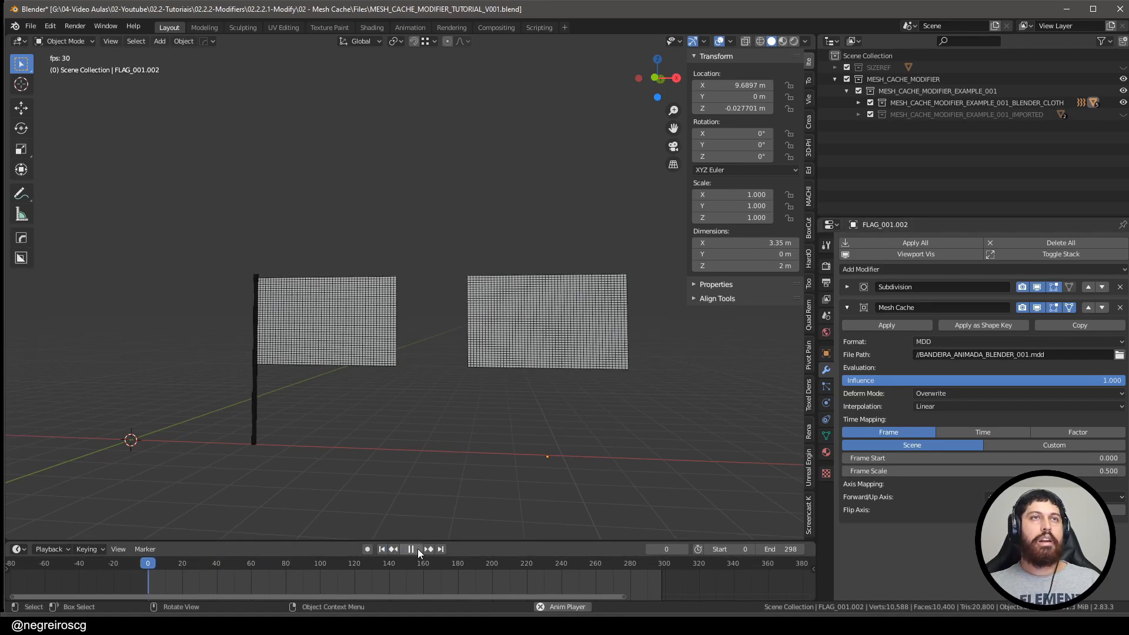
middle_click_drag(504, 357, 514, 429)
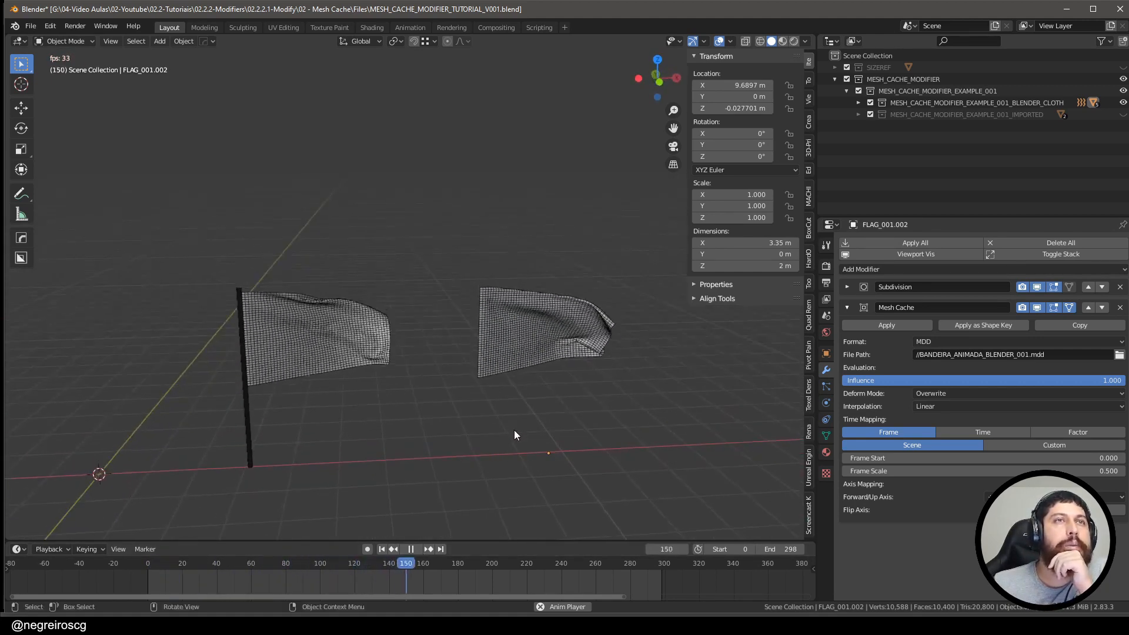
left_click(411, 549)
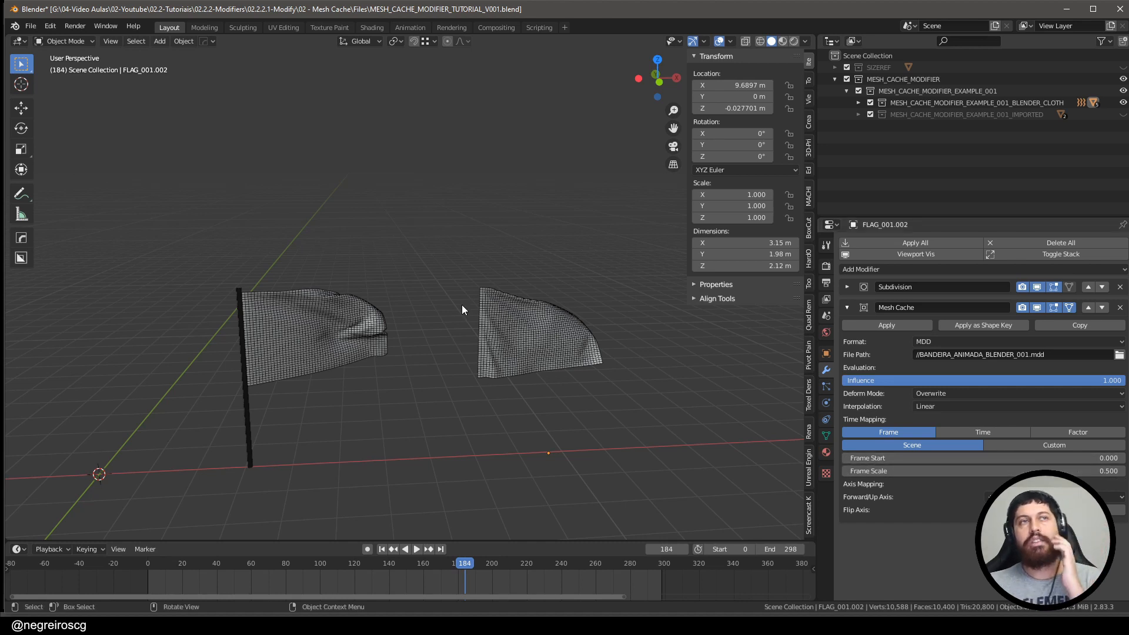
Step: Select the flag on the pole and examine its cloth shape and Mesh Cache settings
scroll(324, 340, "up", 1)
left_click(323, 340)
middle_click_drag(320, 335, 575, 334, "shift")
scroll(575, 334, "up", 1)
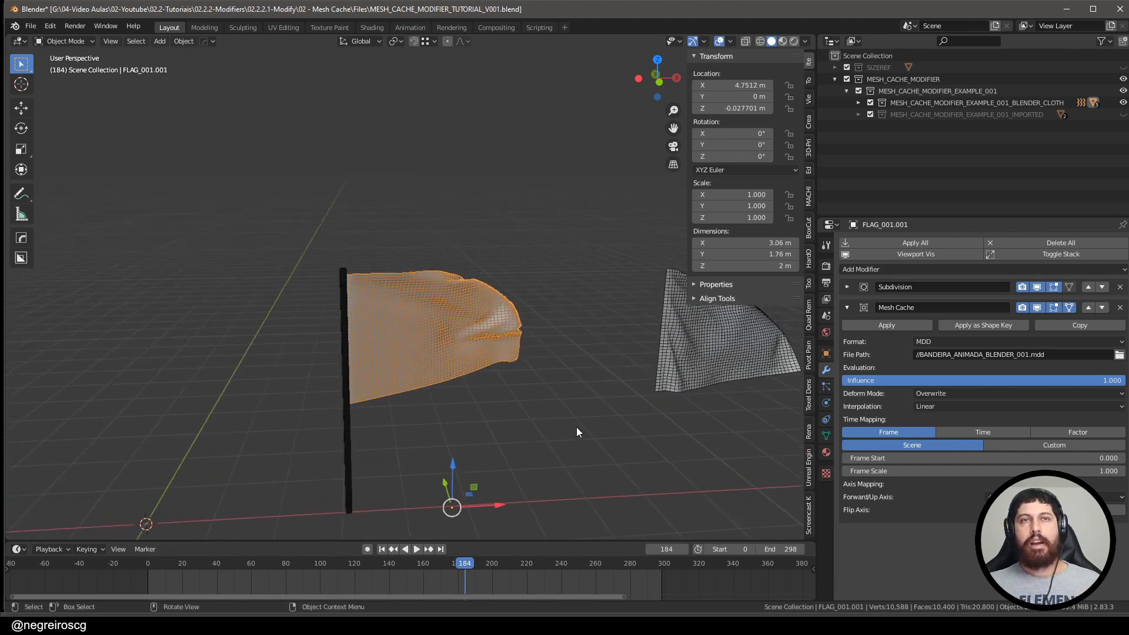
scroll(576, 427, "up", 1)
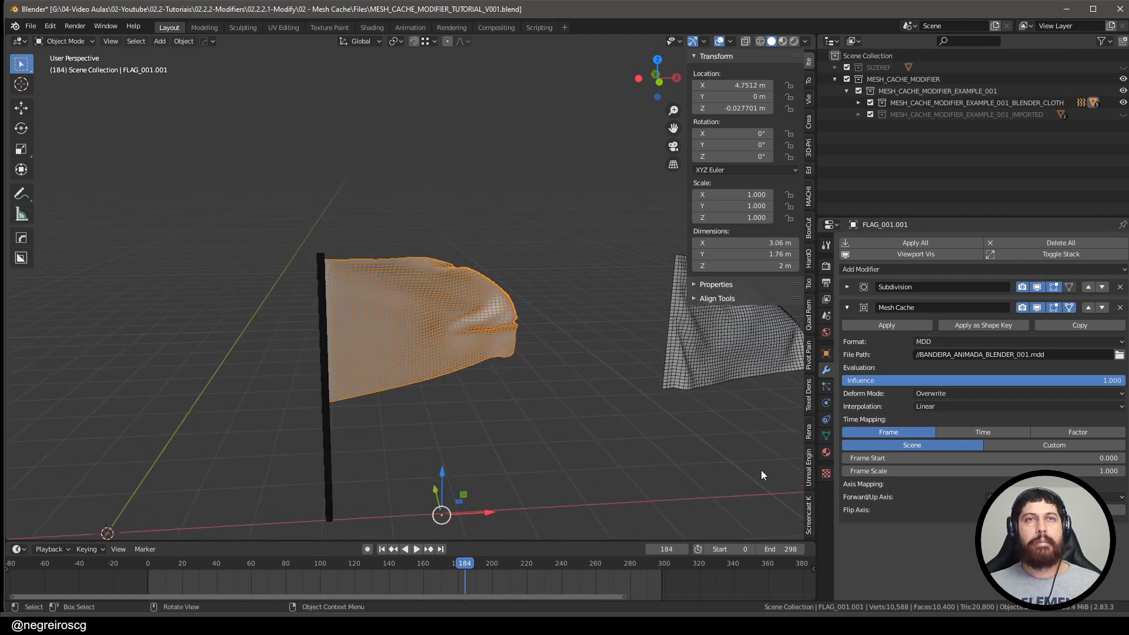
scroll(454, 390, "down", 2)
middle_click_drag(455, 390, 455, 407)
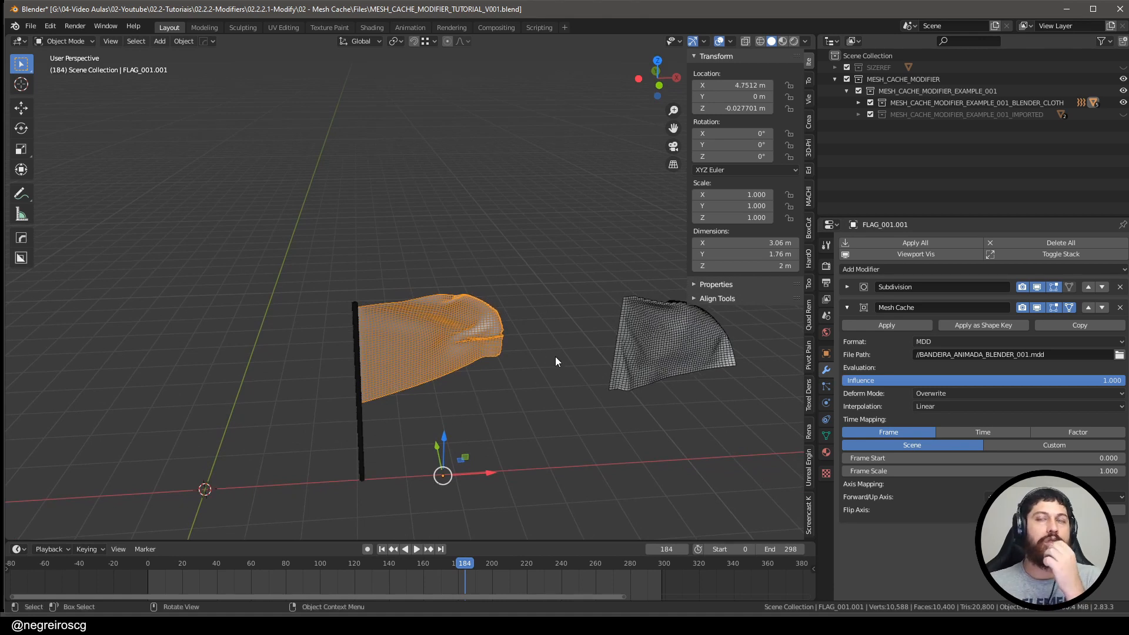
Step: Delete the flag copy that has no pole
left_click(665, 364)
key("x")
left_click(665, 364)
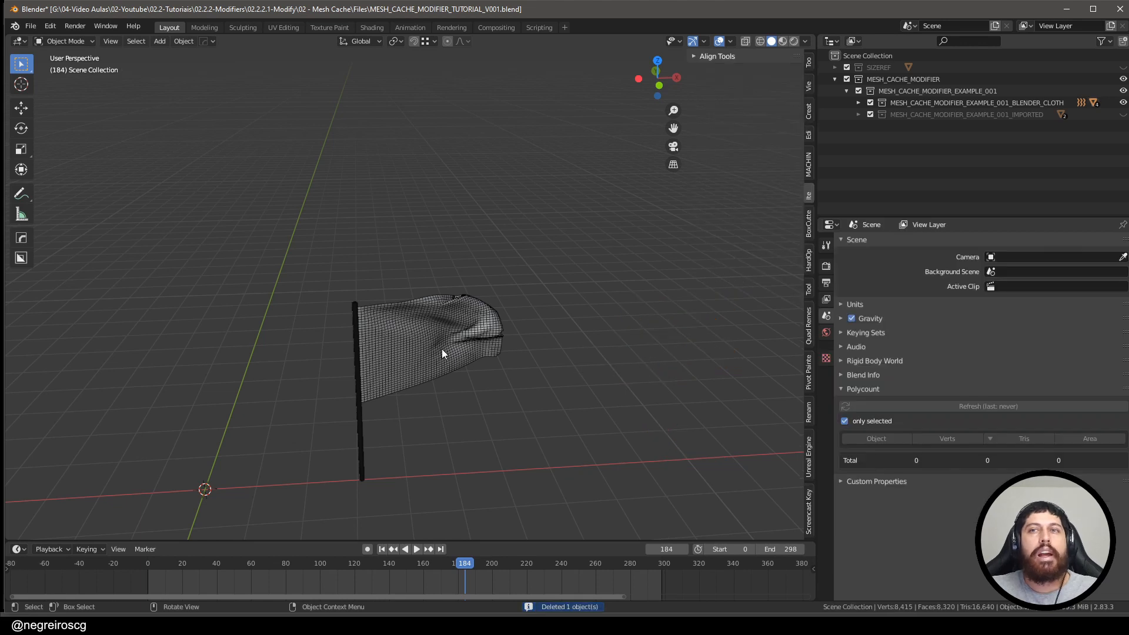
Step: Select the remaining flag on the pole and flip its Mesh Cache deformation along the X axis
left_click(442, 340)
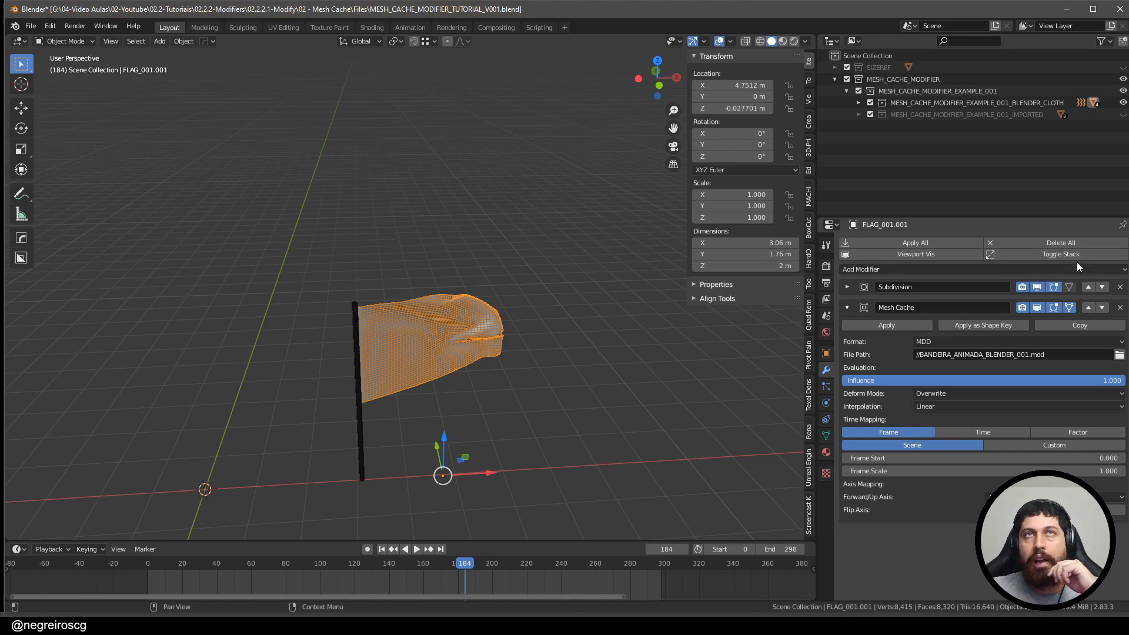
middle_click_drag(534, 399, 566, 425)
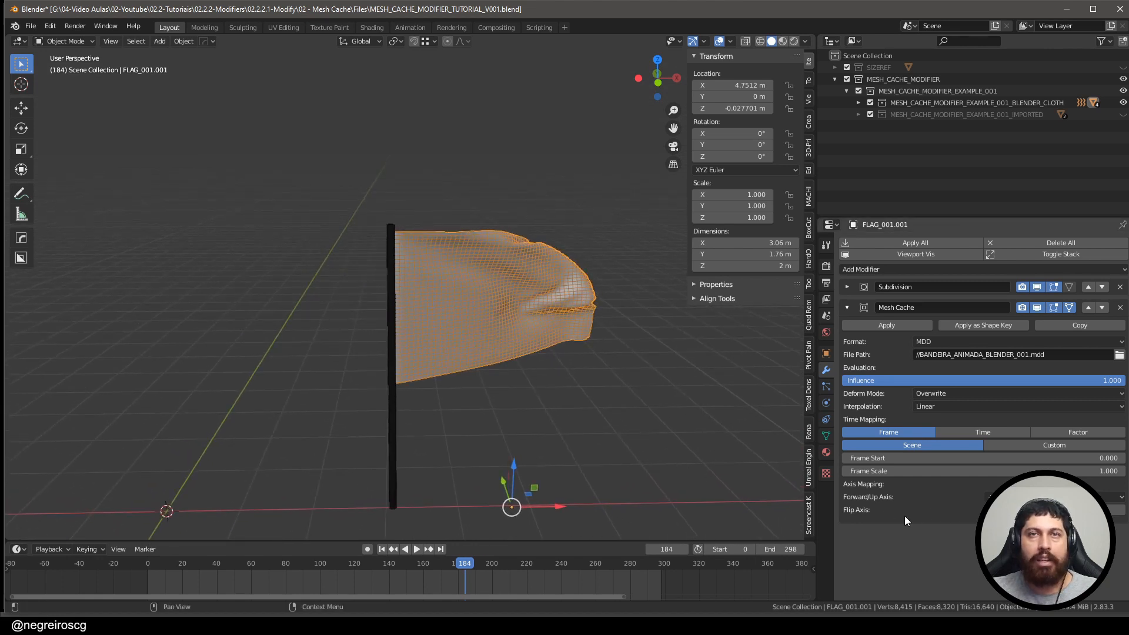
middle_click_drag(649, 465, 749, 486, "shift")
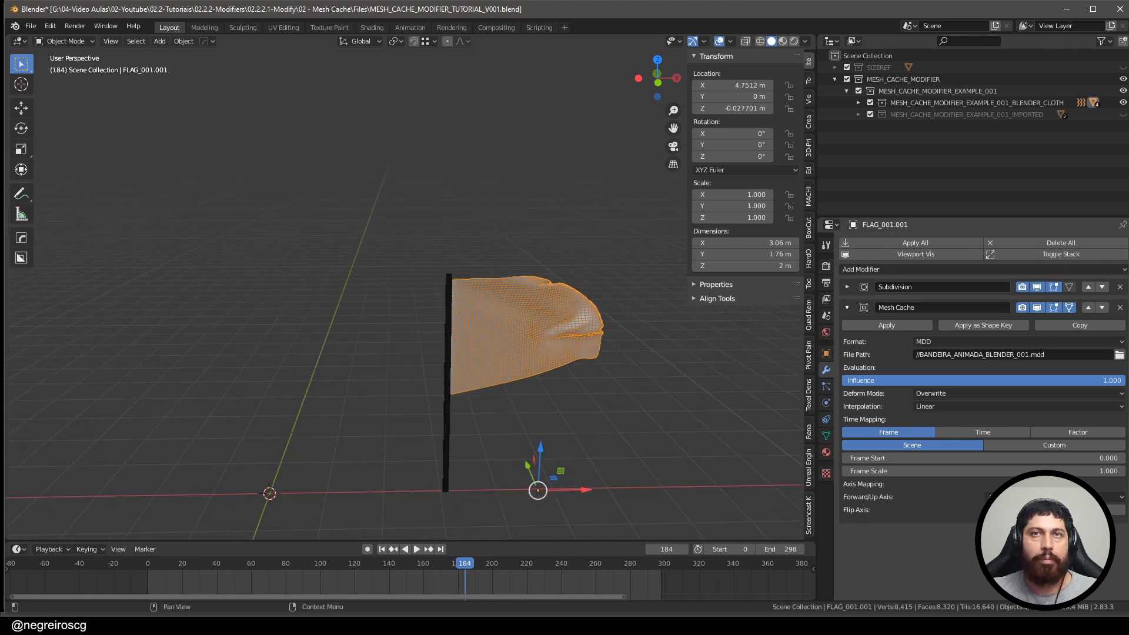
middle_click_drag(686, 450, 637, 450)
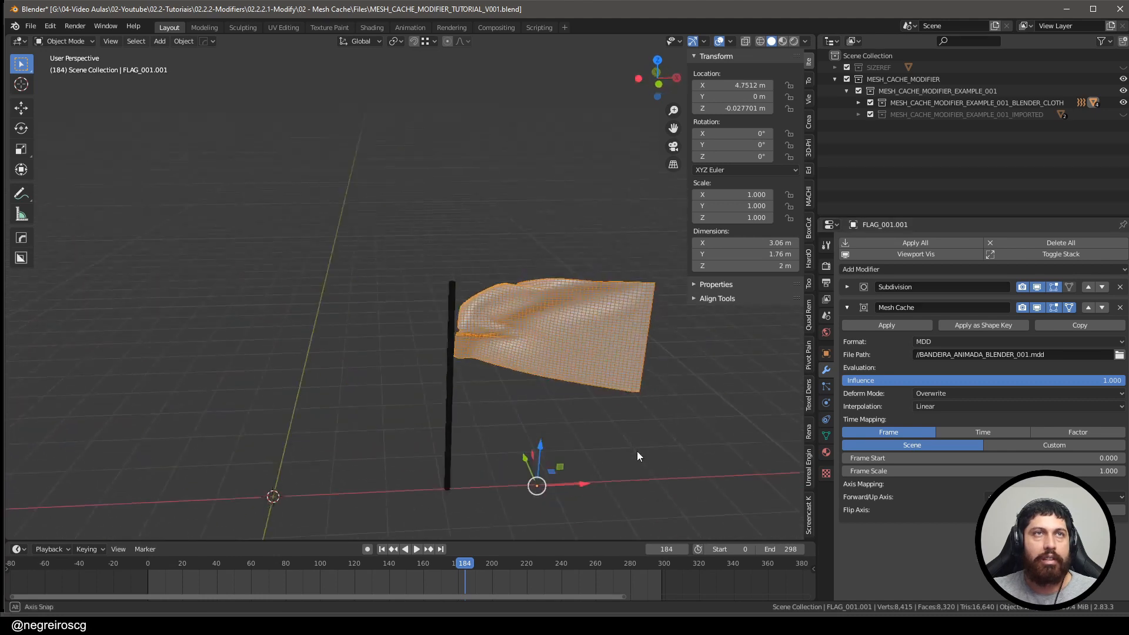
middle_click_drag(626, 355, 649, 395)
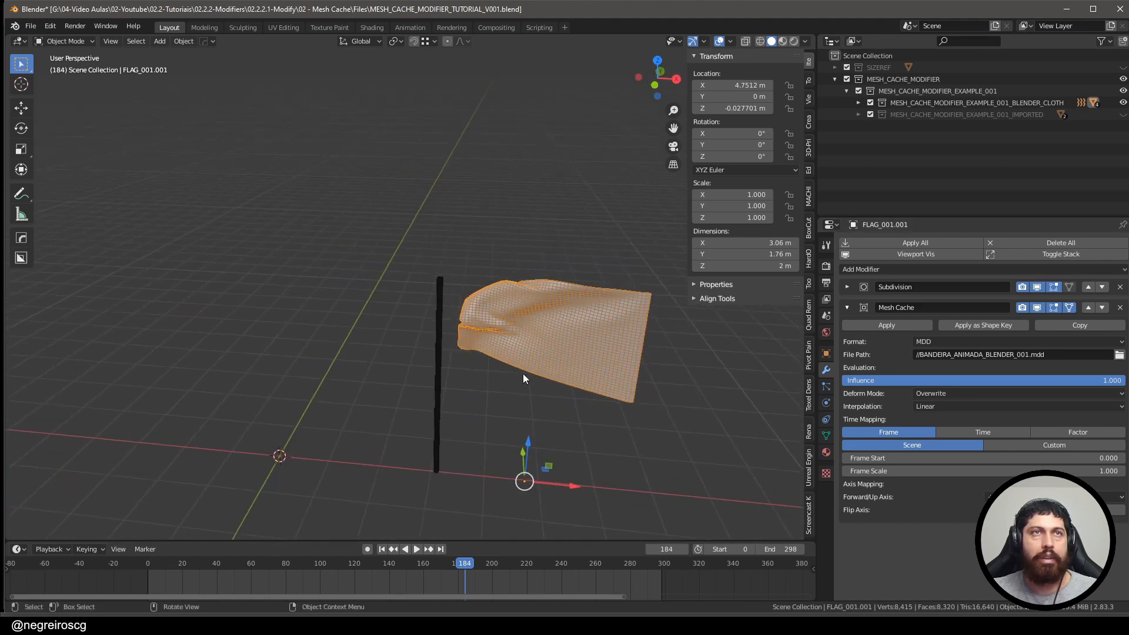
Step: Turn off the flag's wireframe display and undo the X-axis flip of its Mesh Cache deformation
key("shift+w")
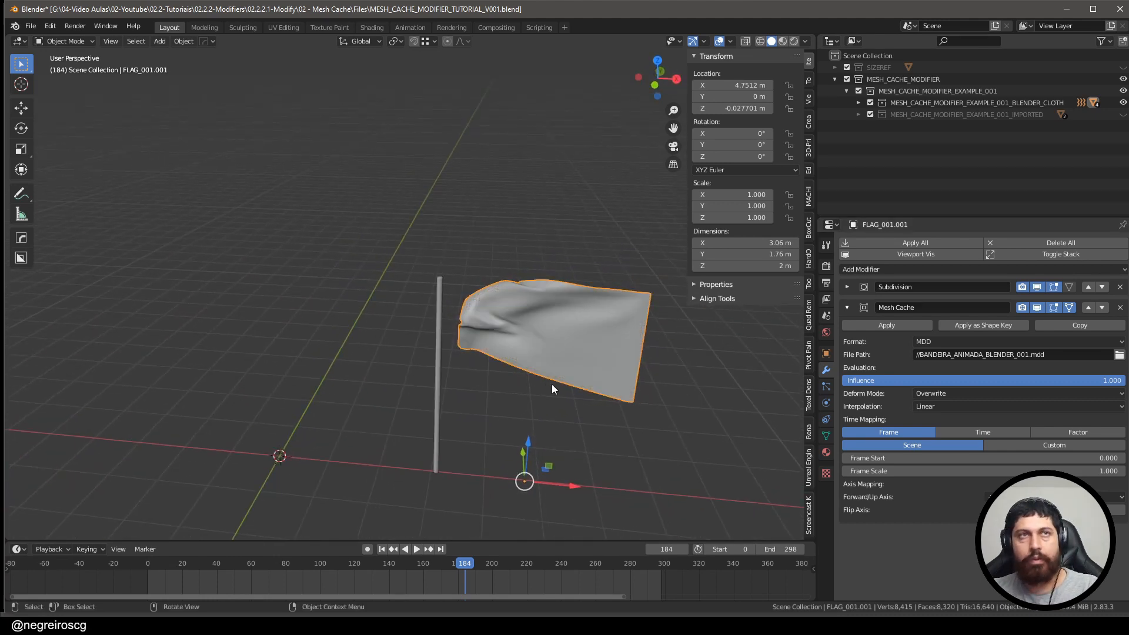
middle_click_drag(551, 384, 555, 376)
key("ctrl+z")
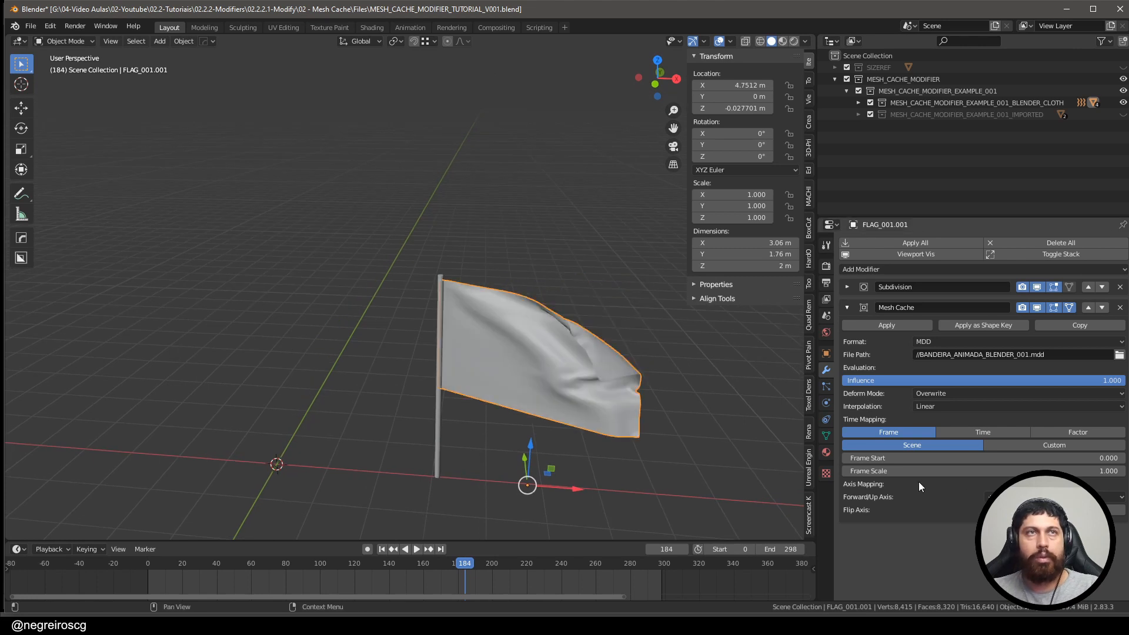
Step: Examine the flag and its pole from several sides and scrub the animation back to frame 60
middle_click_drag(617, 412, 453, 435)
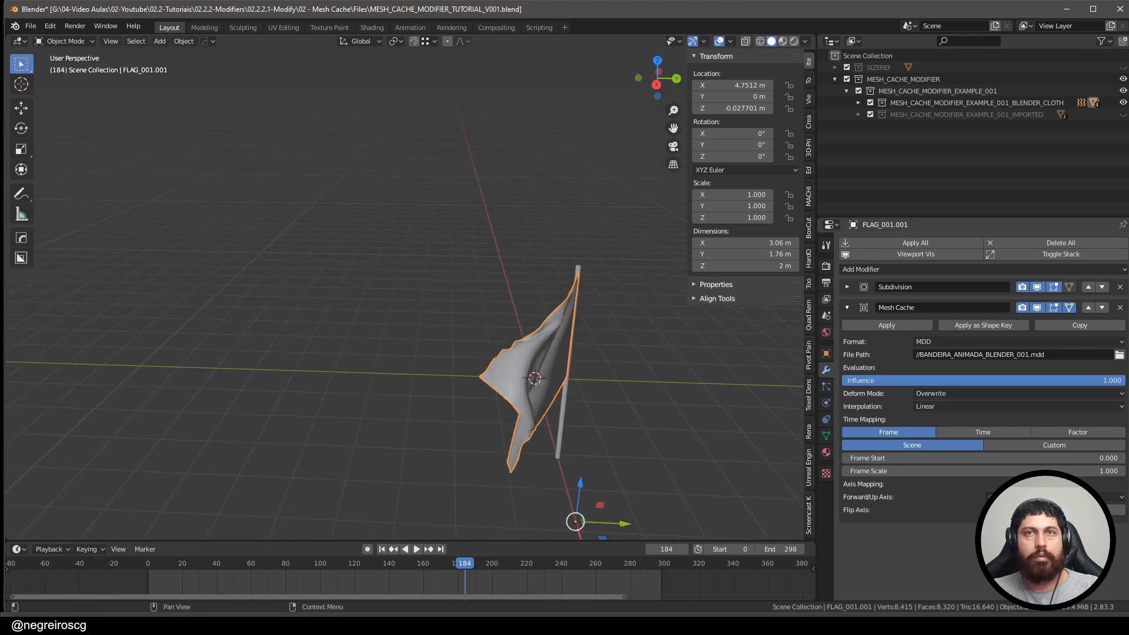
middle_click_drag(587, 424, 580, 359)
key("ctrl+z")
key("ctrl+z")
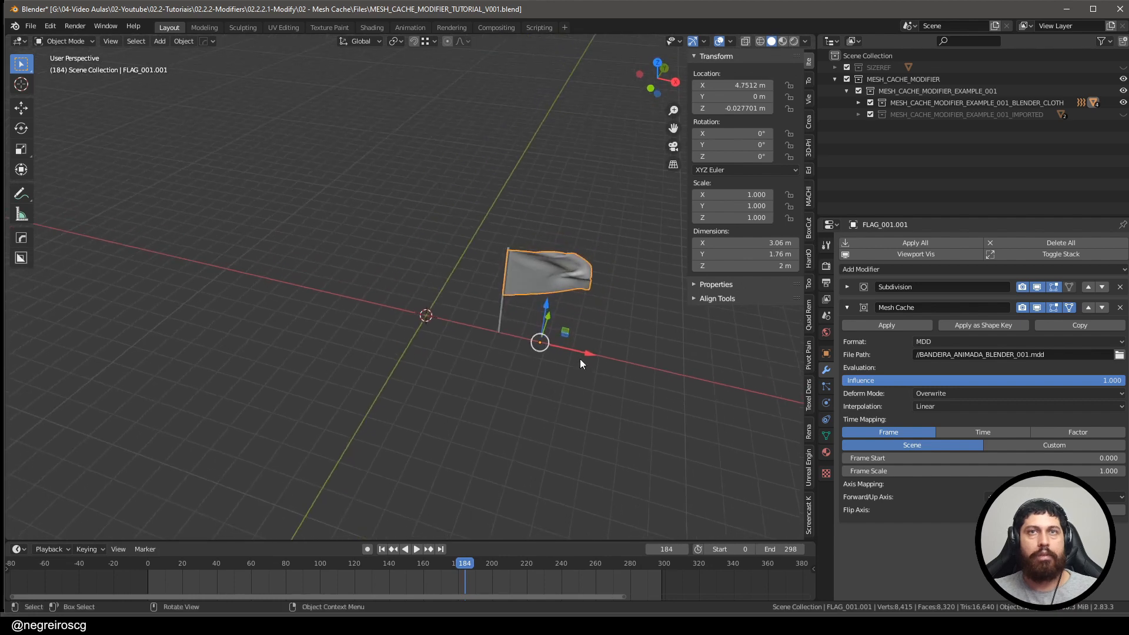
scroll(602, 257, "up", 4)
scroll(546, 288, "up", 3)
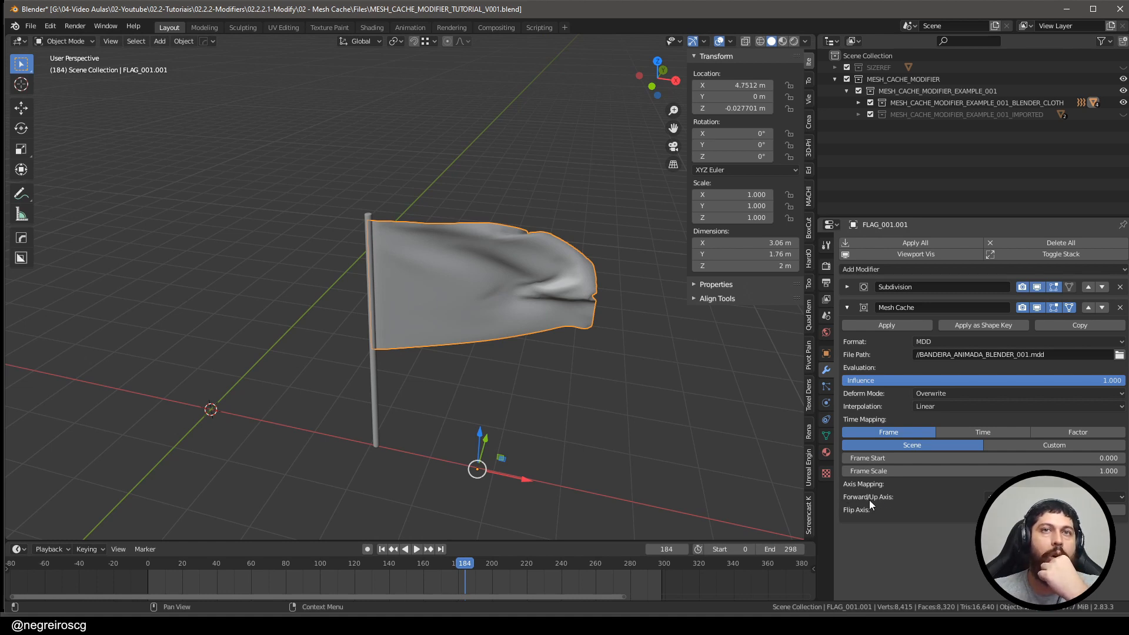
middle_click_drag(647, 382, 441, 400)
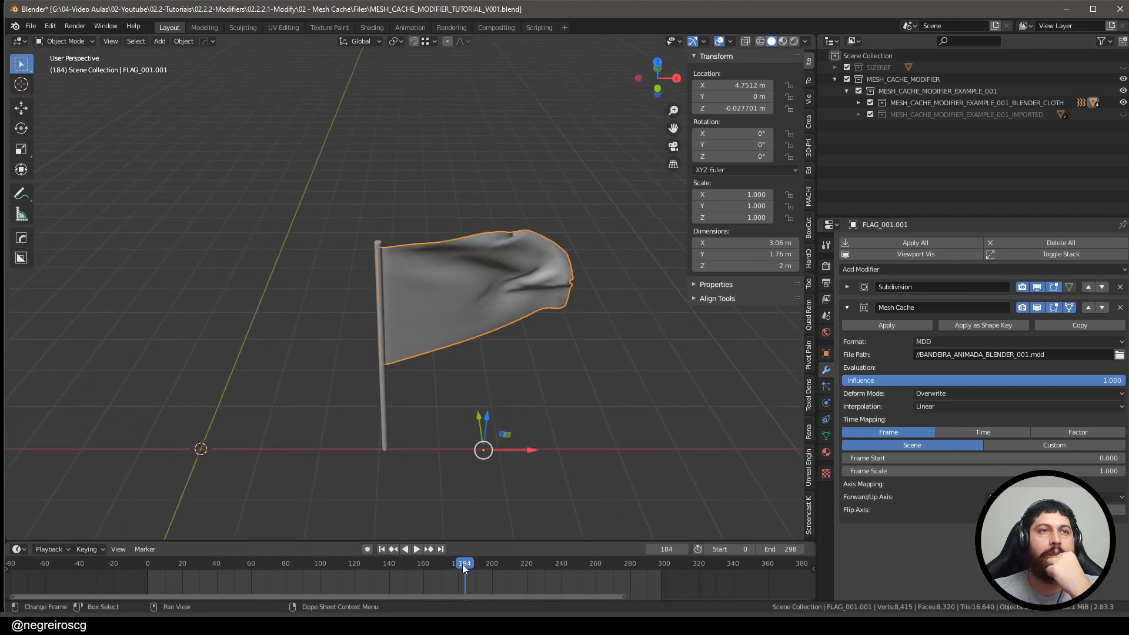
left_click_drag(462, 563, 251, 564)
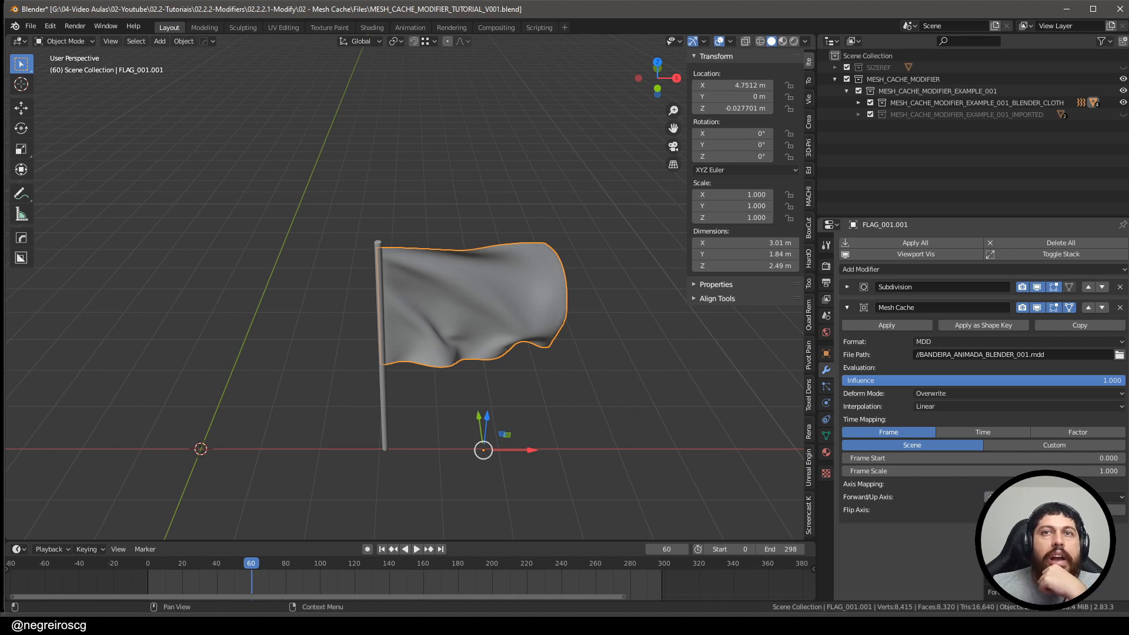
Step: Try a different up axis in the flag's Mesh Cache axis mapping and restore the original orientation
left_click(1014, 534)
middle_click_drag(723, 468, 711, 470)
left_click(1086, 497)
left_click(1087, 522)
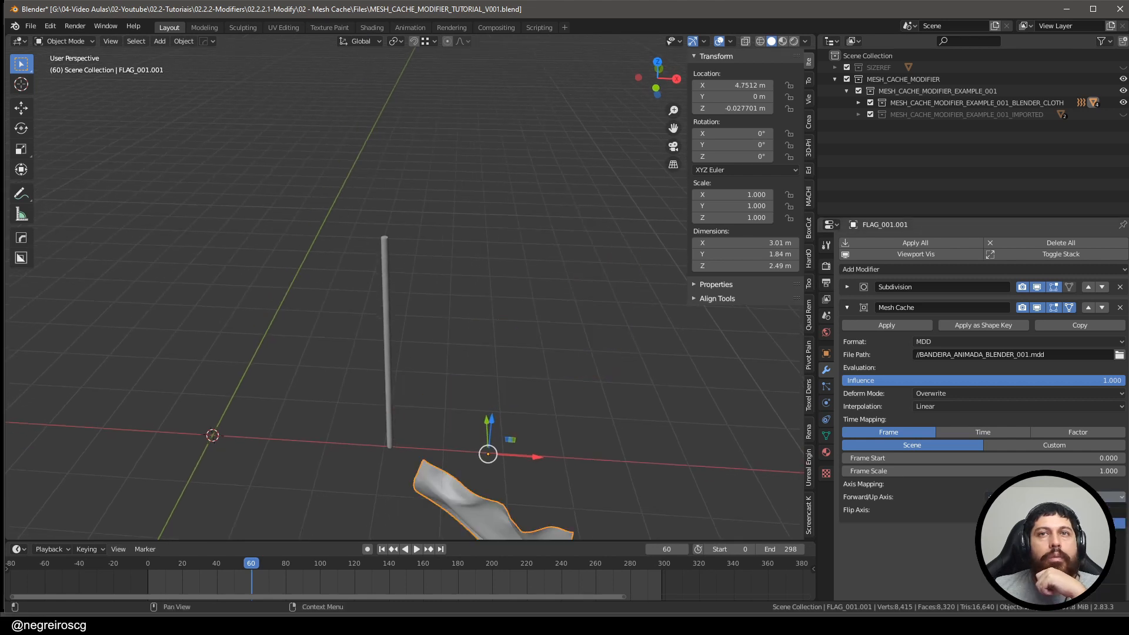
left_click(1086, 536)
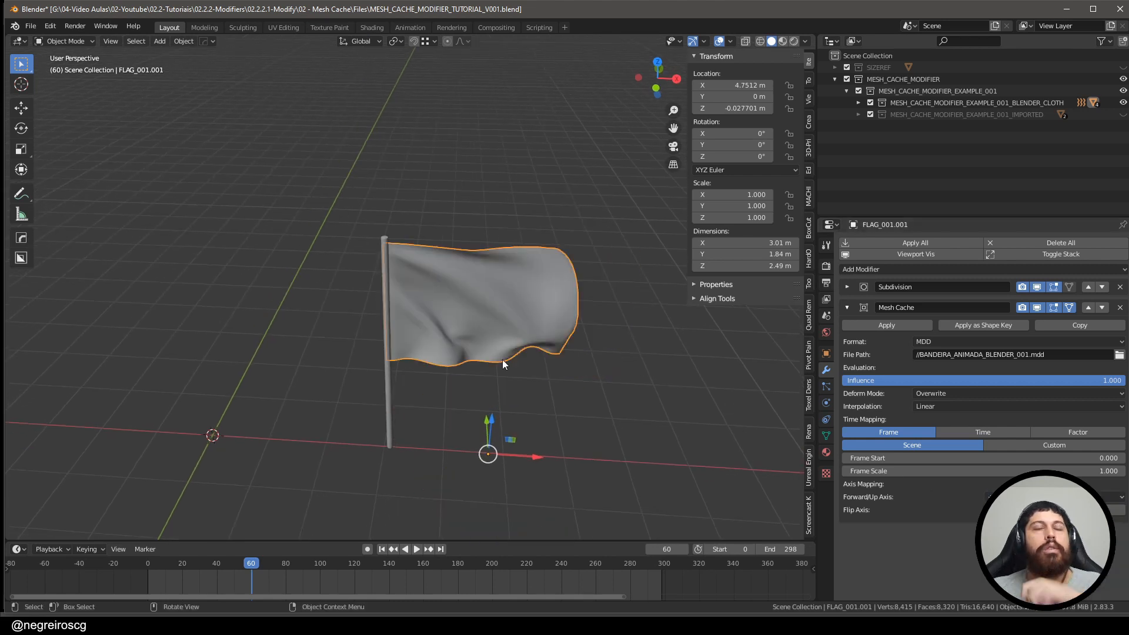
middle_click_drag(502, 363, 574, 368)
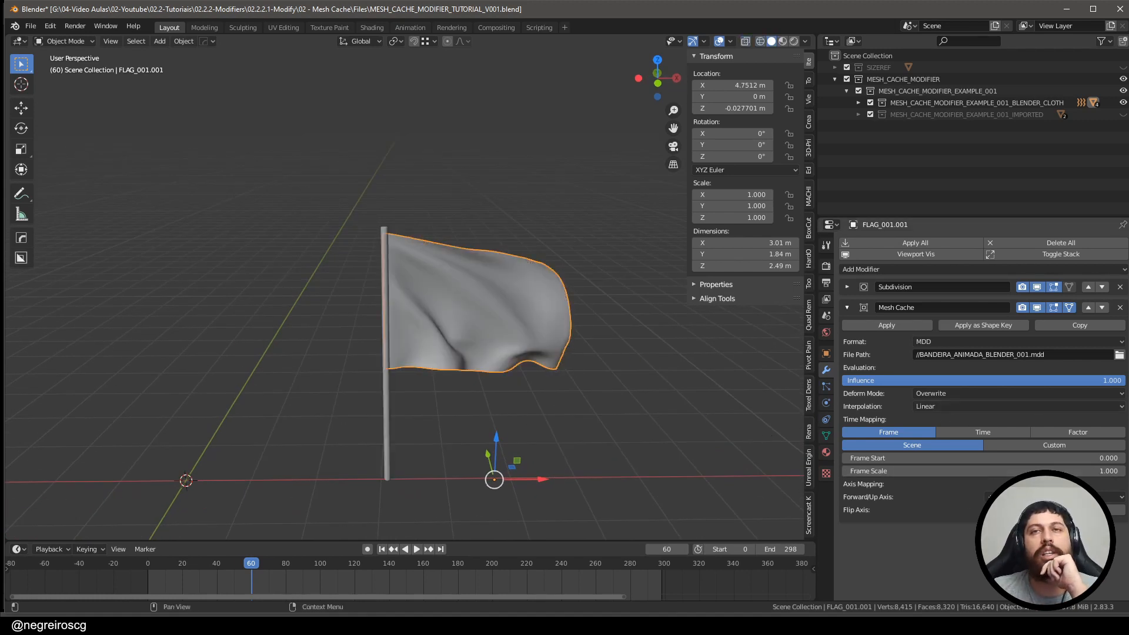
middle_click_drag(507, 283, 453, 340)
key("shift+z")
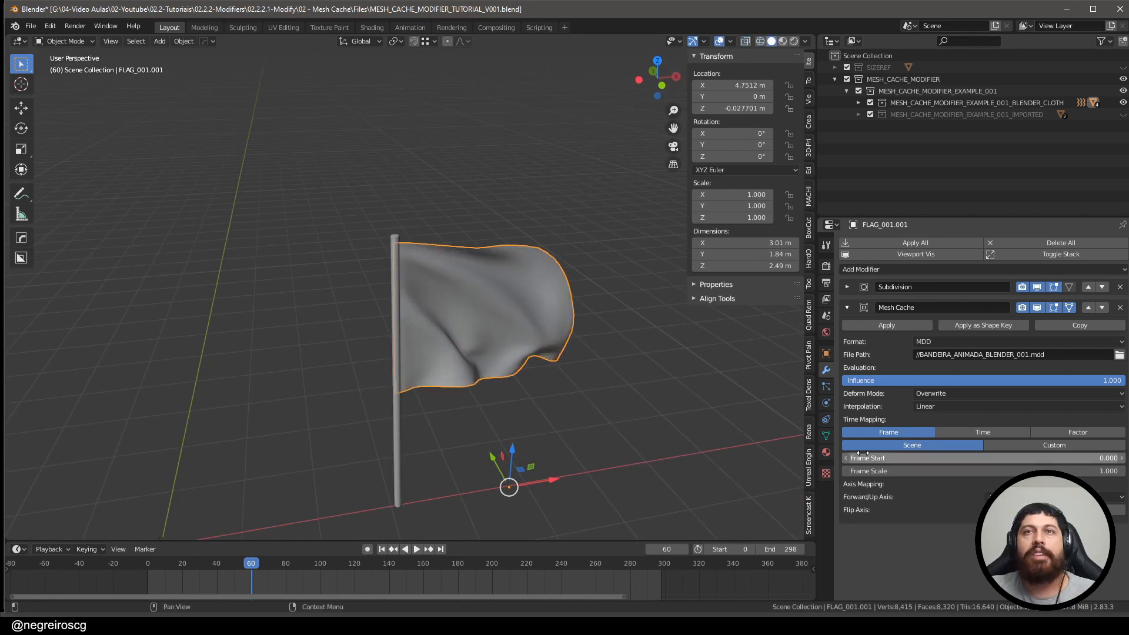
middle_click_drag(562, 253, 549, 251)
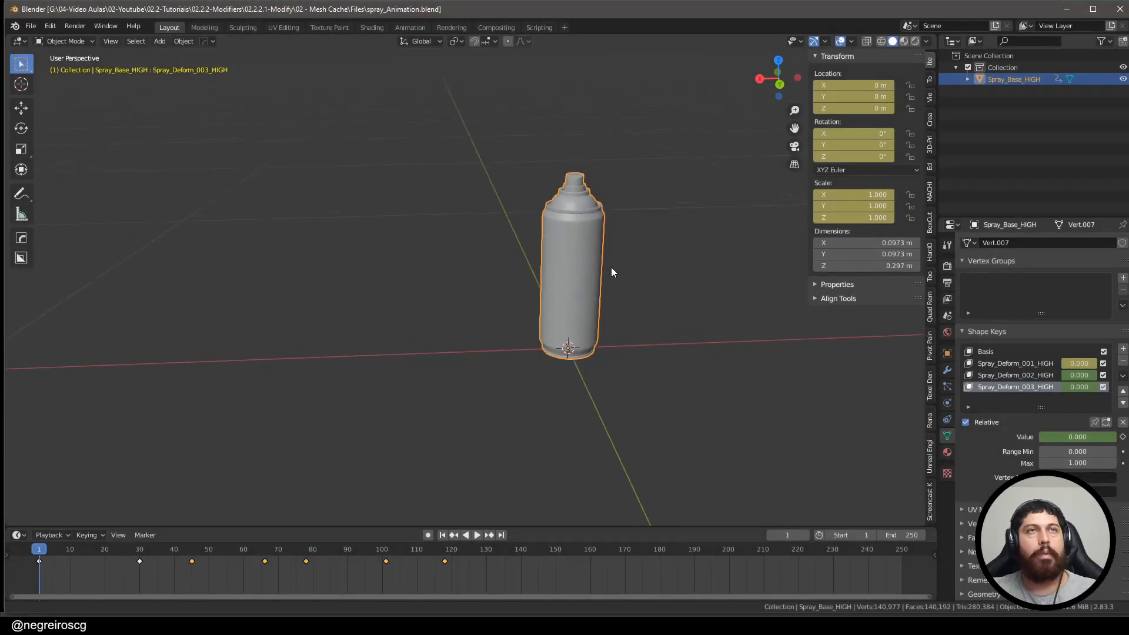
Step: Select the spray can and preview its Spray_Deform_001_HIGH shape key at about 0.98, returning the value to 0
left_click(645, 288)
left_click(549, 282)
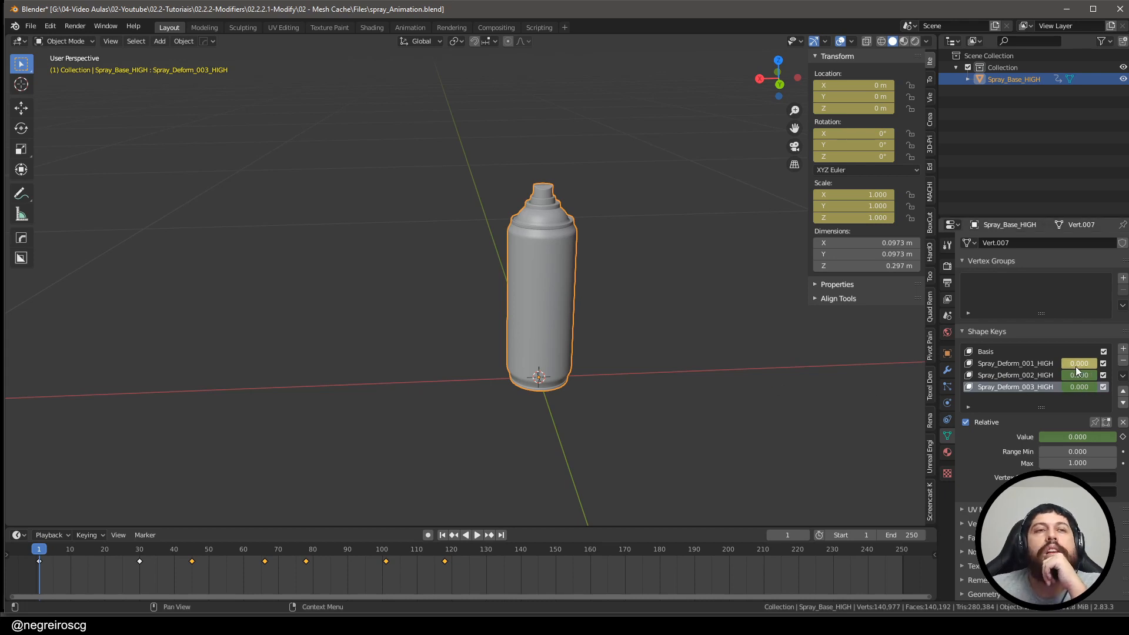
mouse_move(547, 280)
middle_mouse_down()
mouse_move(524, 242)
mouse_move(556, 242)
mouse_move(598, 290)
middle_mouse_up()
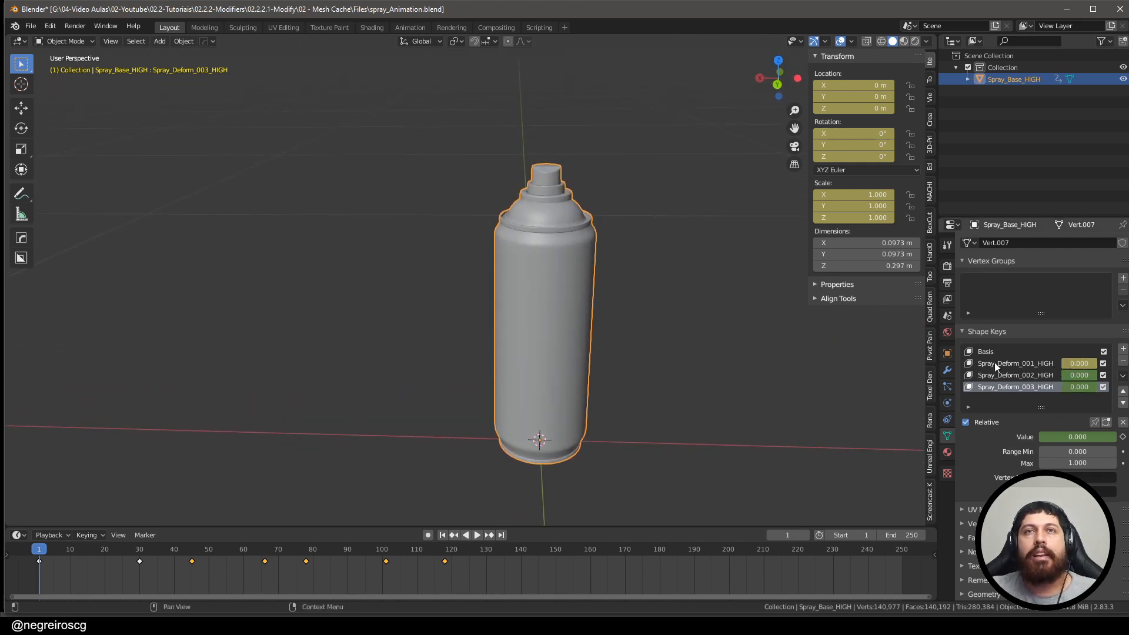
middle_click_drag(474, 374, 495, 368)
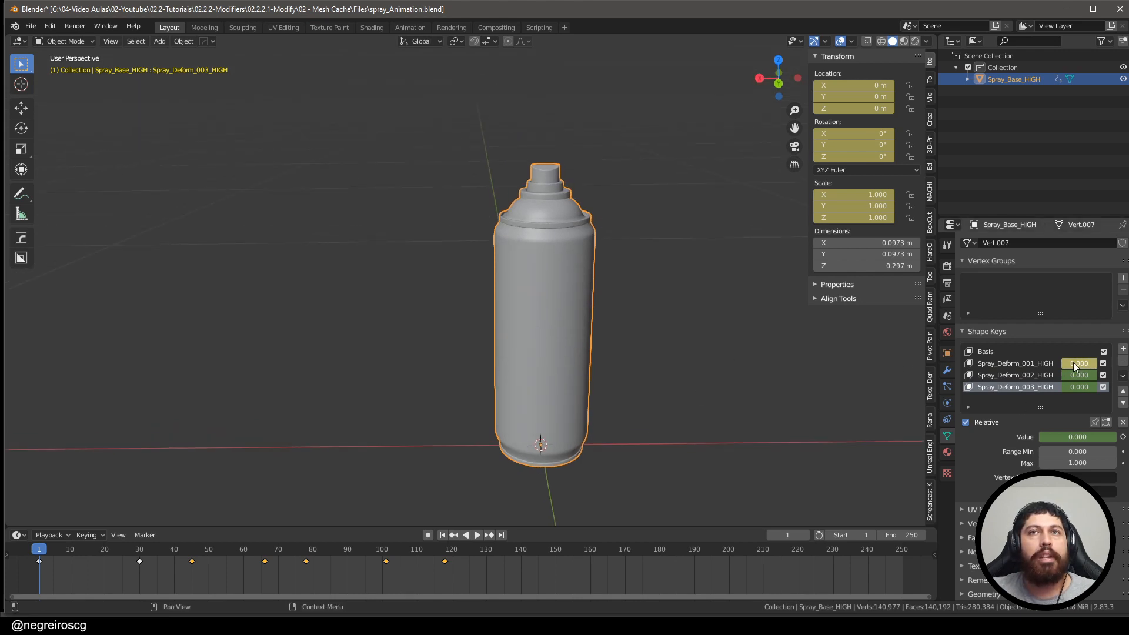
left_click_drag(1073, 362, 1100, 362)
mouse_move(865, 407)
middle_mouse_down()
mouse_move(725, 214)
mouse_move(620, 252)
mouse_move(647, 234)
mouse_move(635, 244)
middle_mouse_up()
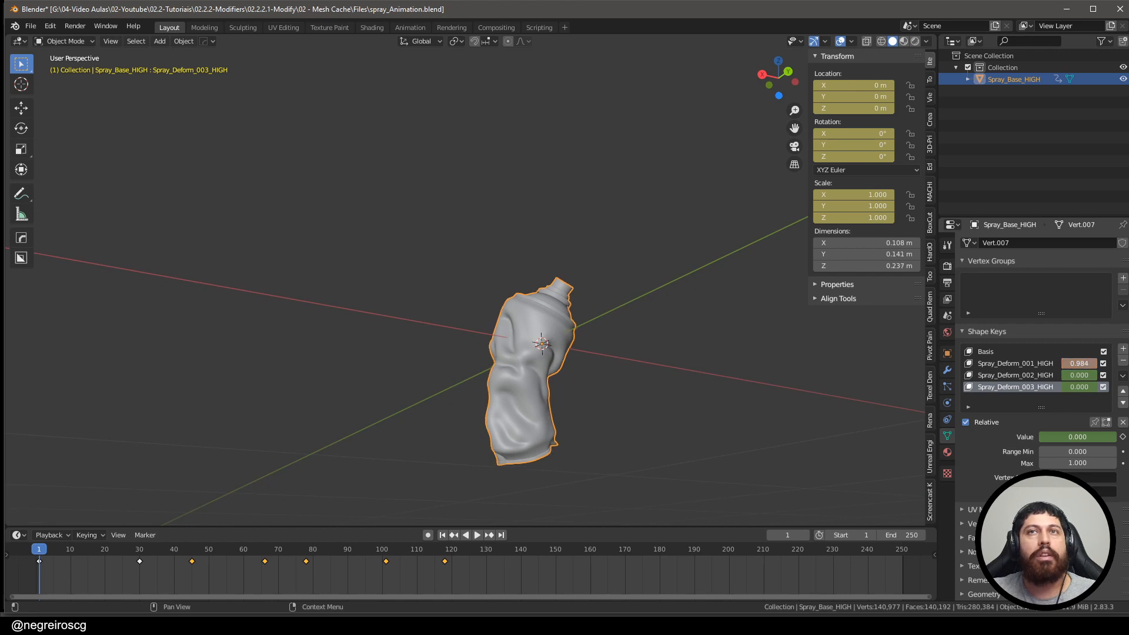
left_click_drag(1093, 363, 1062, 363)
middle_click_drag(603, 277, 577, 337)
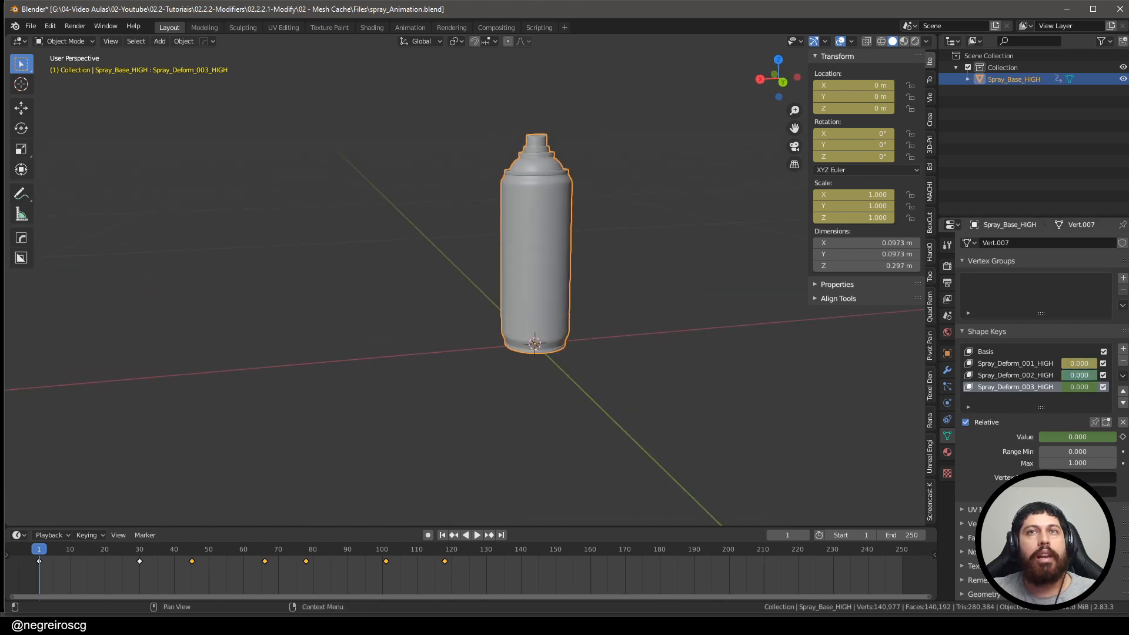
mouse_move(1074, 375)
left_mouse_down()
mouse_move(1101, 375)
mouse_move(1052, 375)
mouse_move(1105, 387)
mouse_move(1072, 387)
left_mouse_up()
middle_click_drag(559, 378, 613, 382)
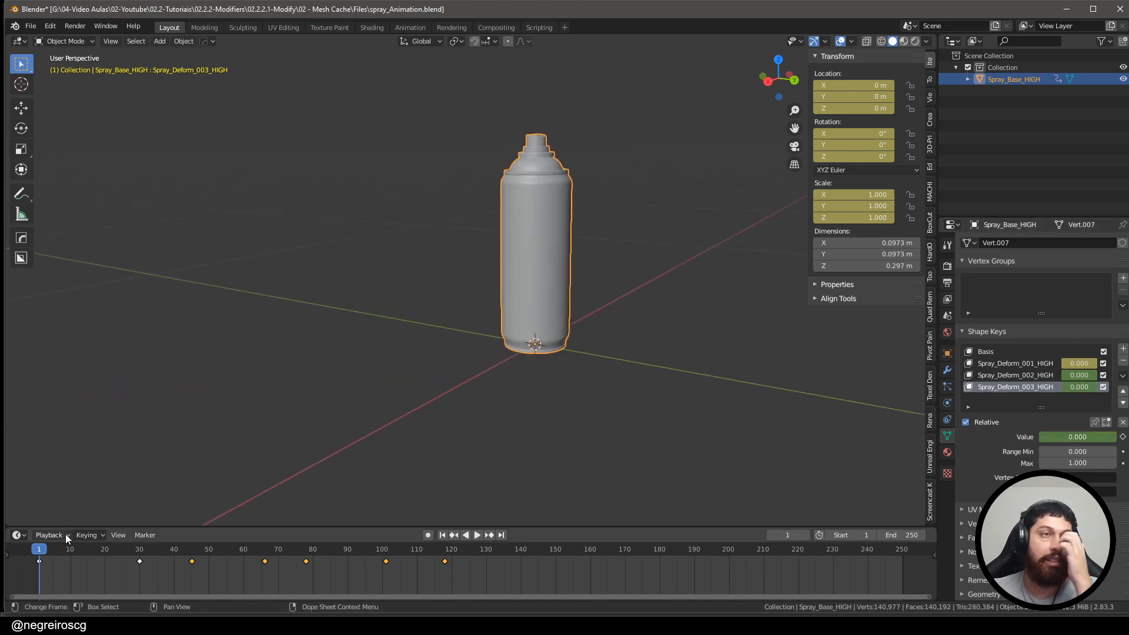
Step: Play the spray can's shape key animation up to frame 120 and bring up the file commands that include Export
key("space")
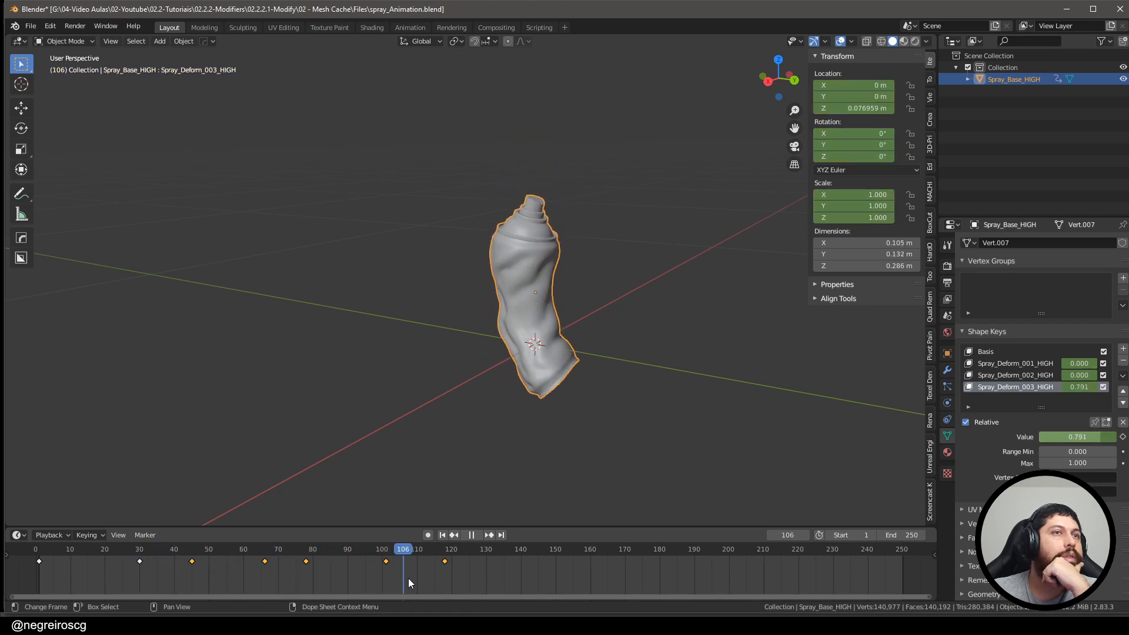
key("space")
middle_click_drag(504, 317, 547, 295)
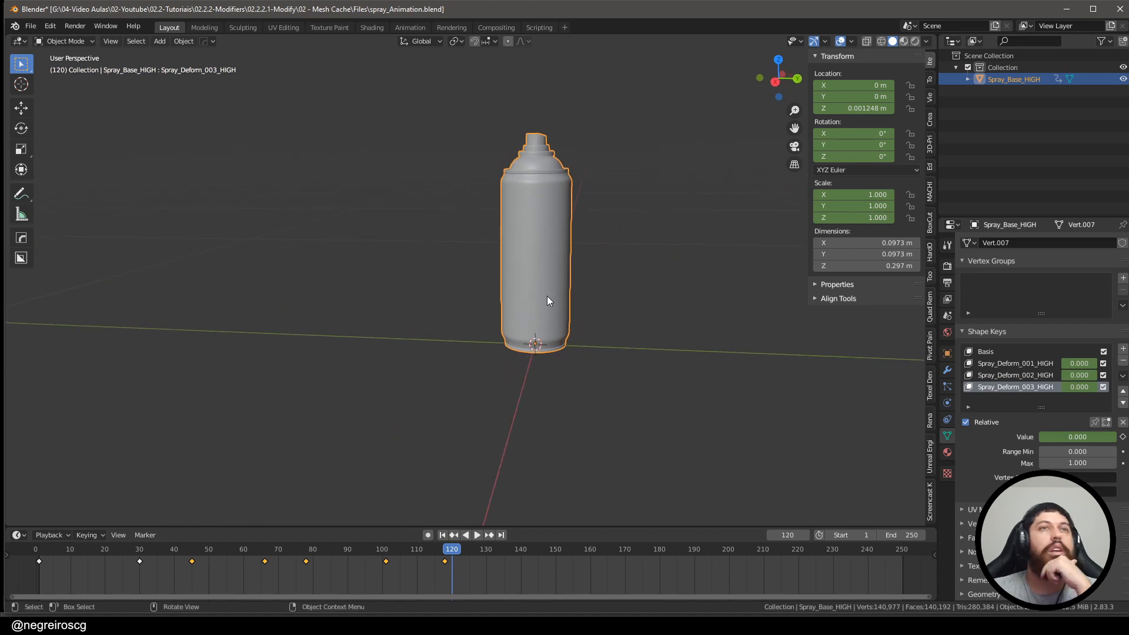
key("F4")
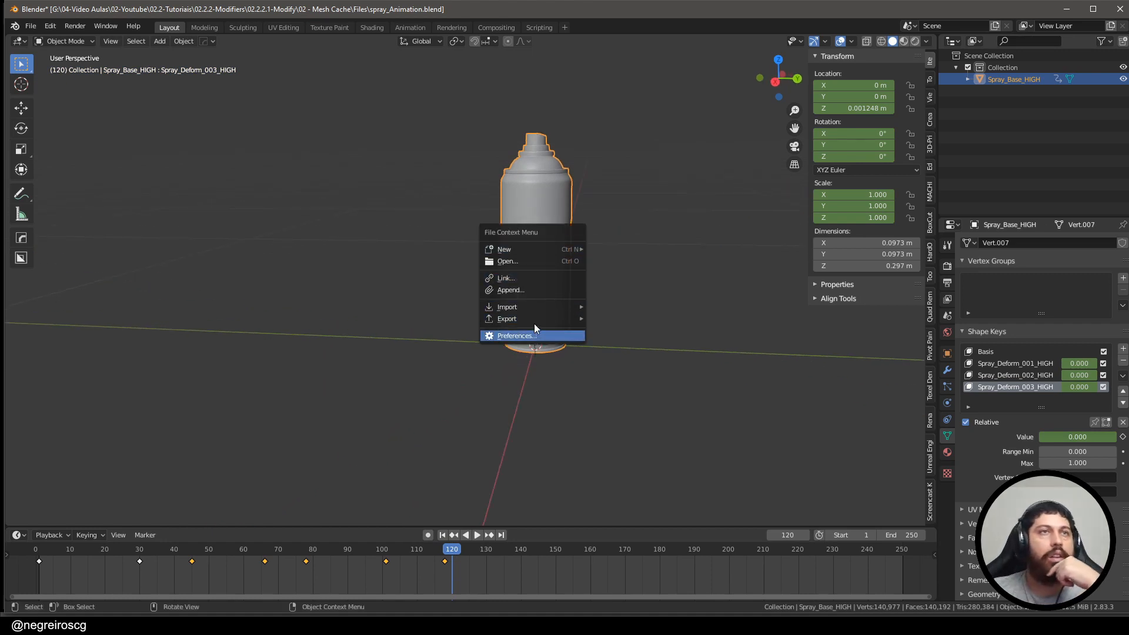
mouse_move(534, 322)
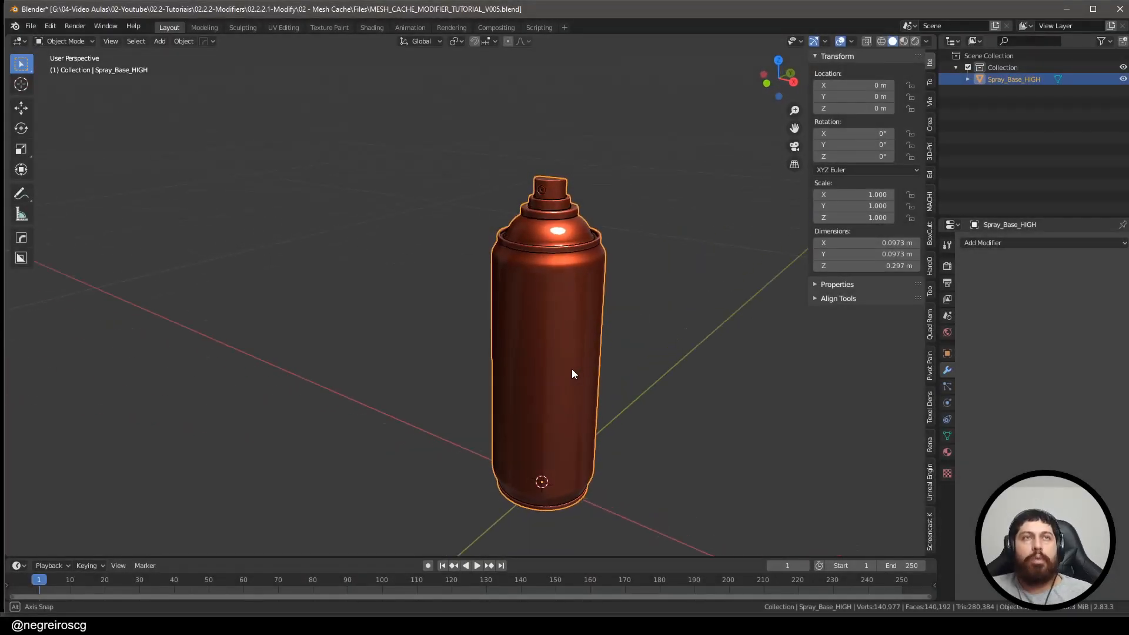
Step: Check the red spray can's mesh, timeline and shape key list for existing animation
middle_click_drag(572, 370, 577, 352)
key("shift+w")
key("shift+w")
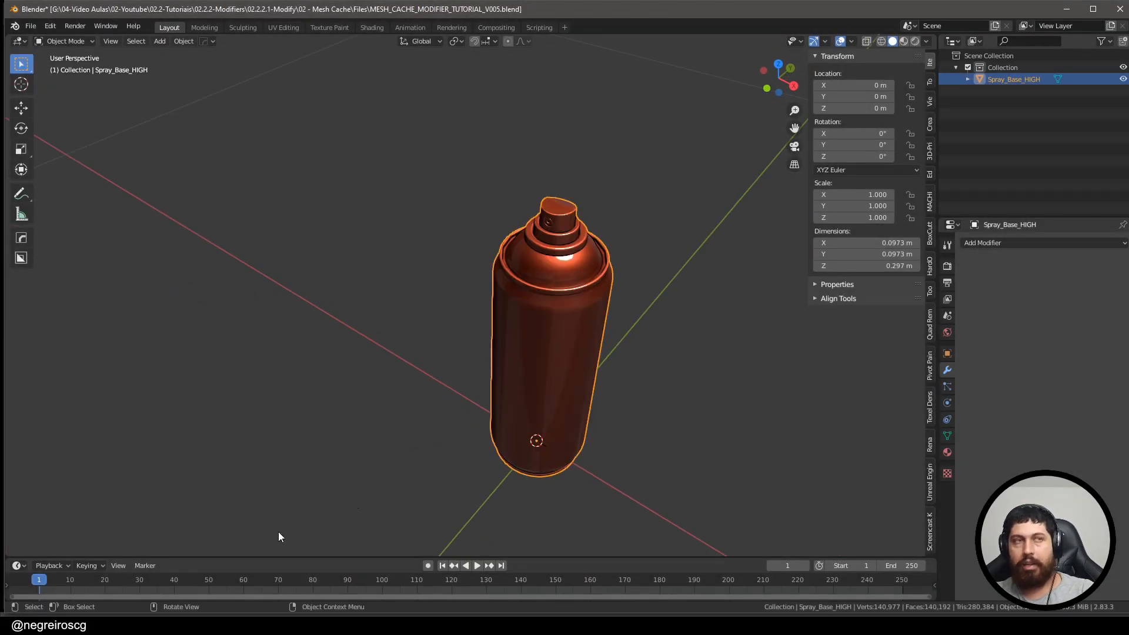
left_click_drag(193, 556, 117, 519)
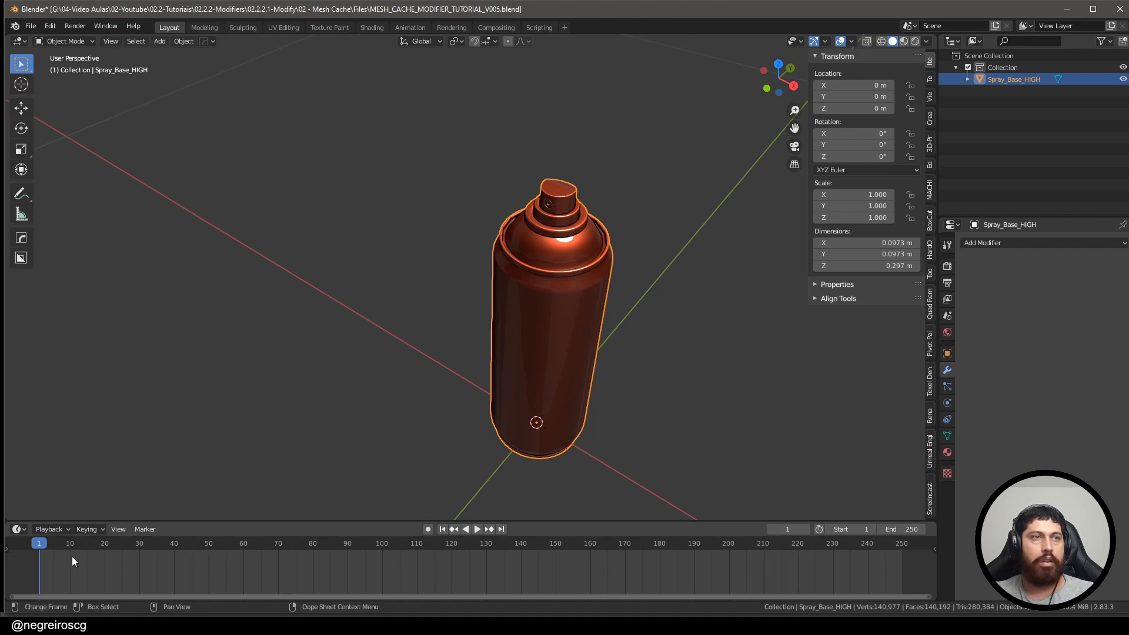
left_click_drag(213, 548, 49, 550)
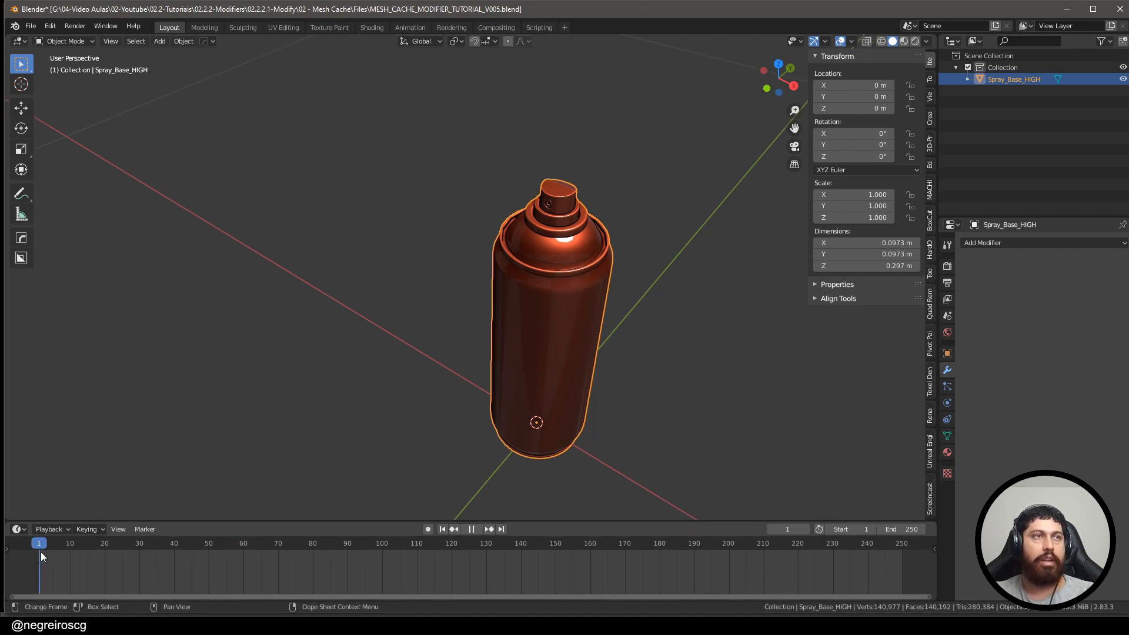
key("space")
left_click(946, 436)
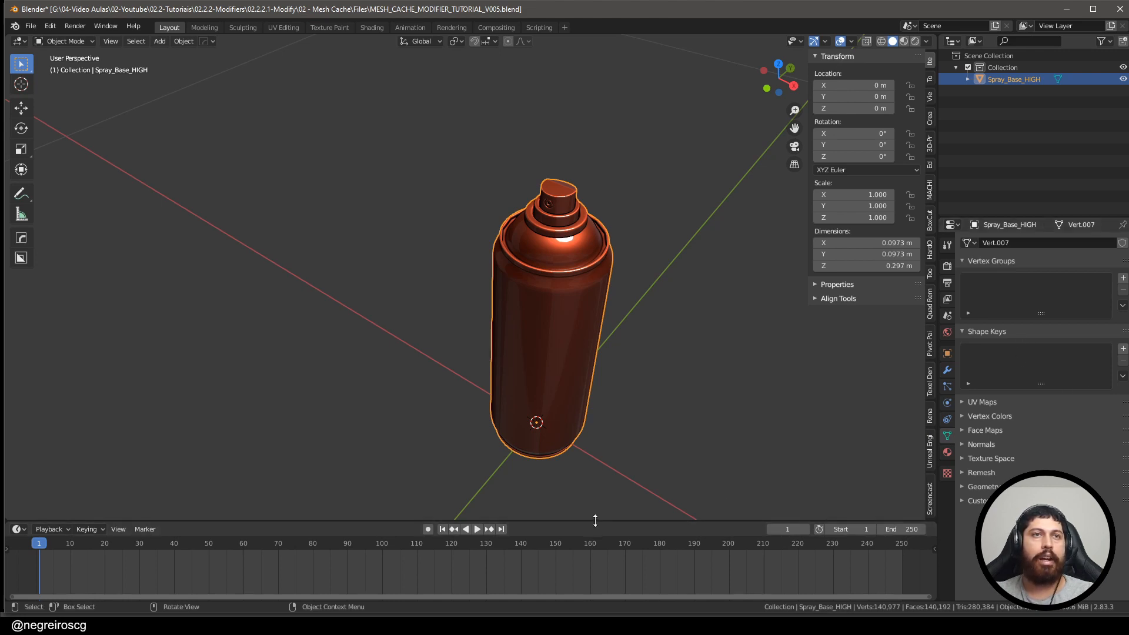
left_click_drag(595, 521, 595, 566)
middle_click_drag(594, 558, 573, 458)
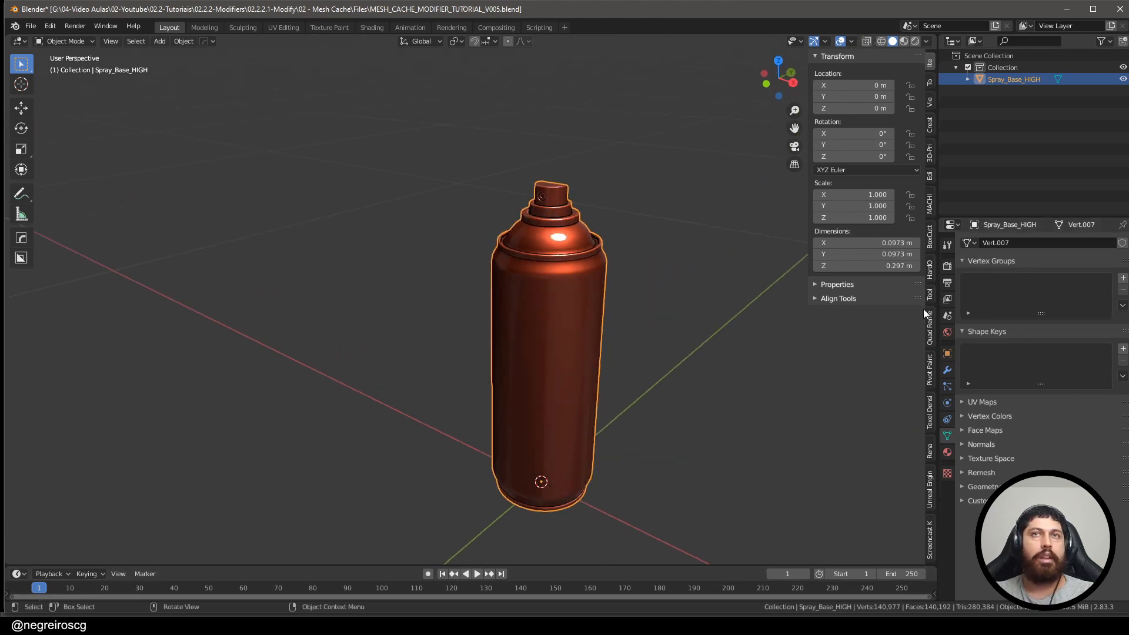
Step: Add a Mesh Cache modifier to the red spray can
left_click(946, 369)
left_click(998, 243)
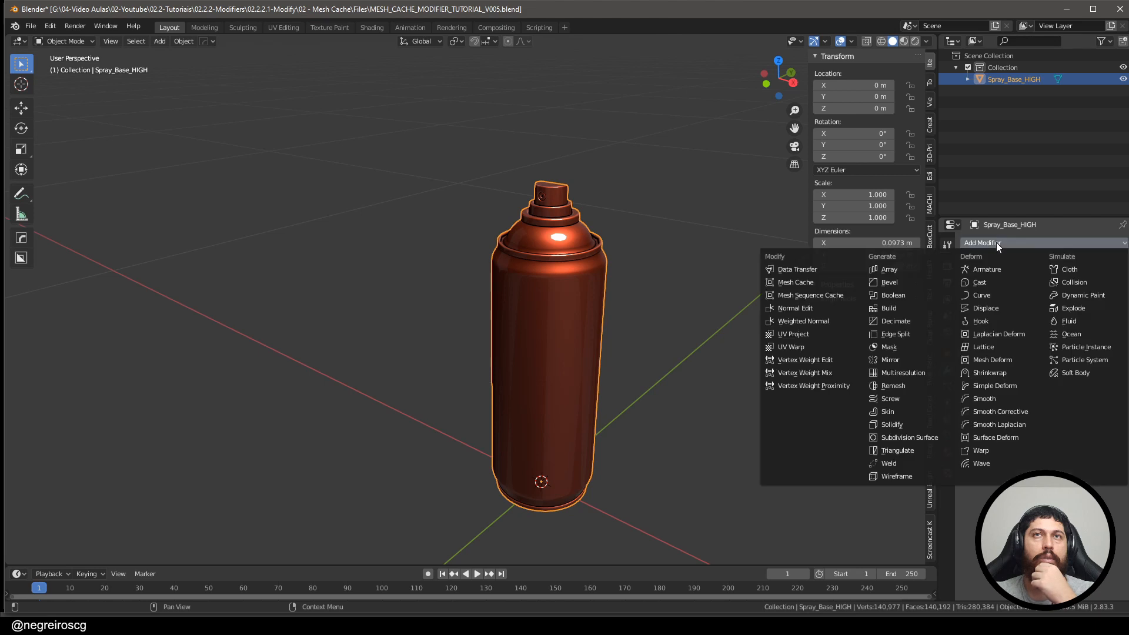
left_click(810, 283)
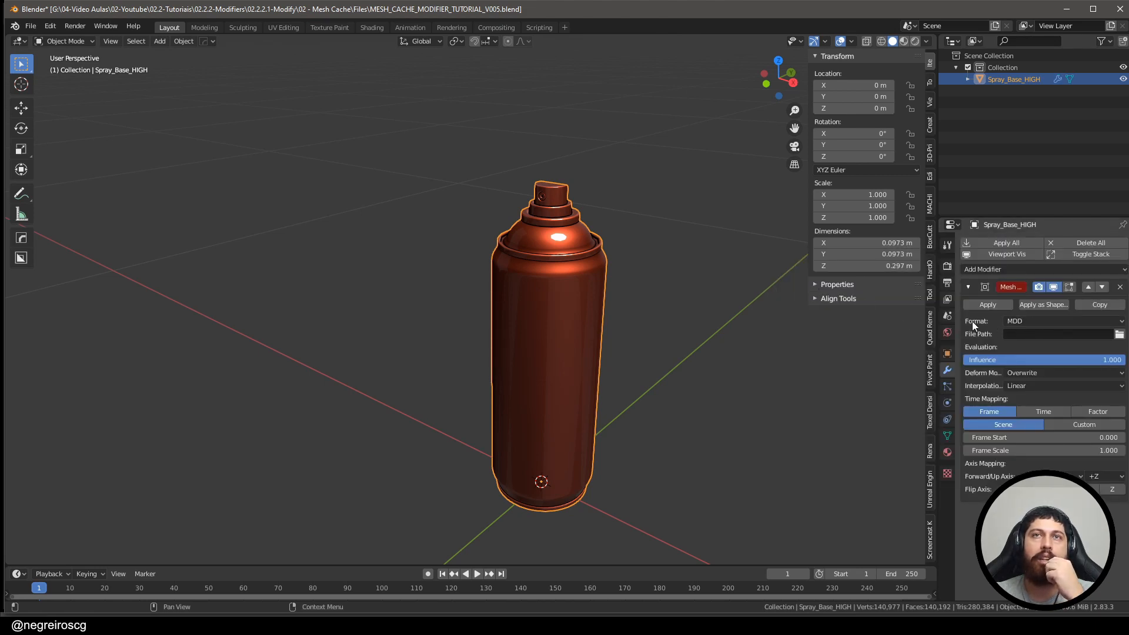
Step: Search the project files for spray_Animation.mdd and load it as the spray can's Mesh Cache file
left_click(1119, 333)
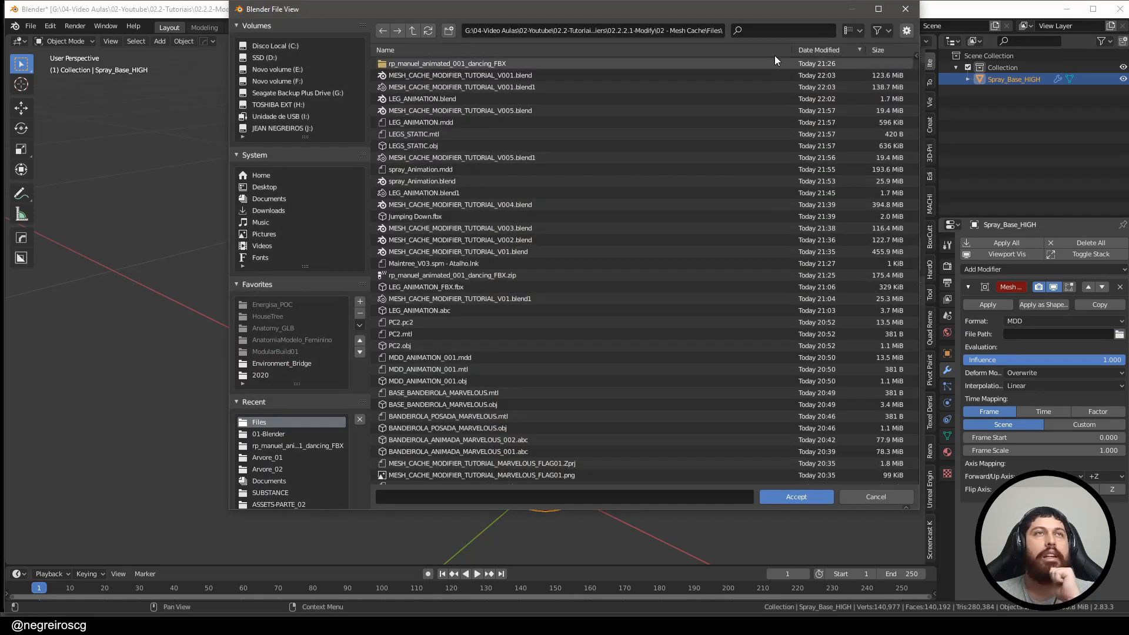
left_click(769, 32)
type("//spray_Animation.mdd")
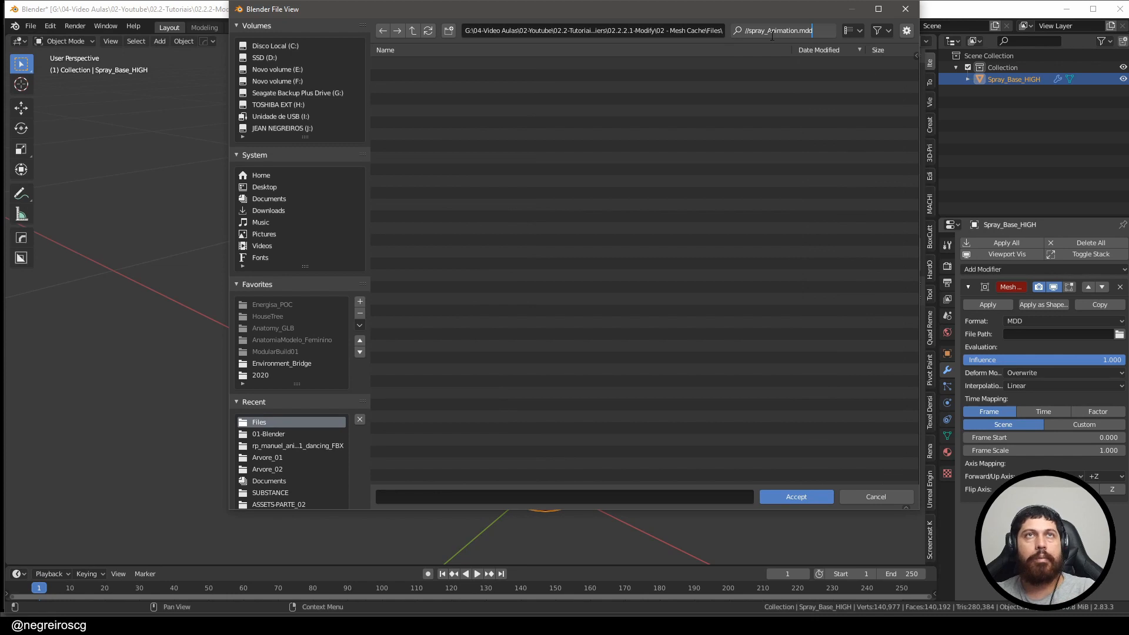
key("Delete")
key("Delete")
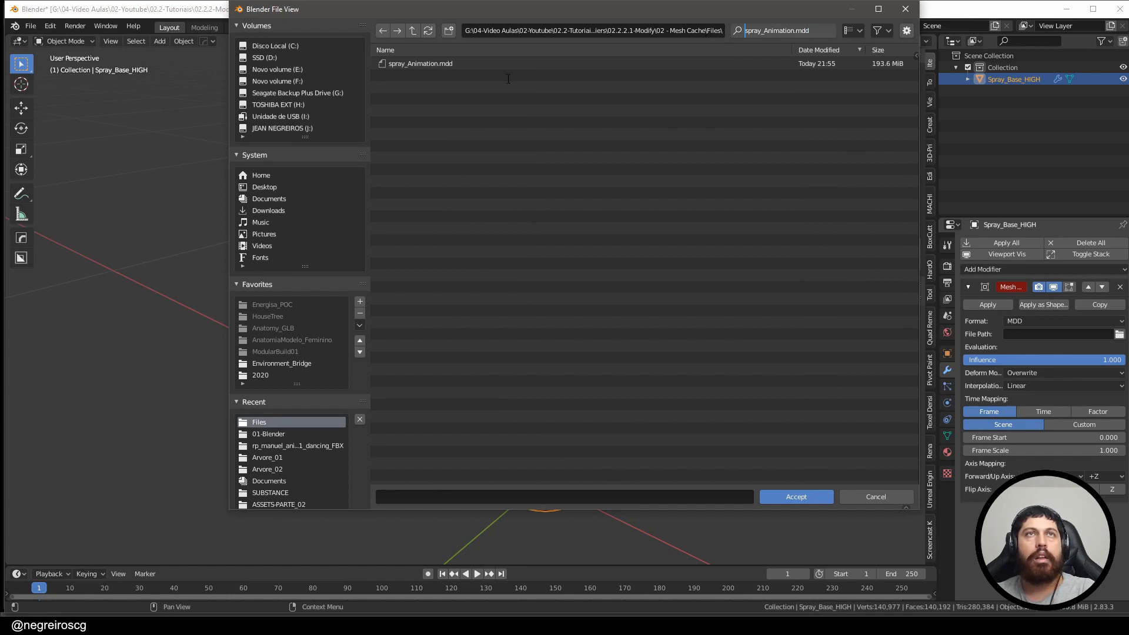
key("Return")
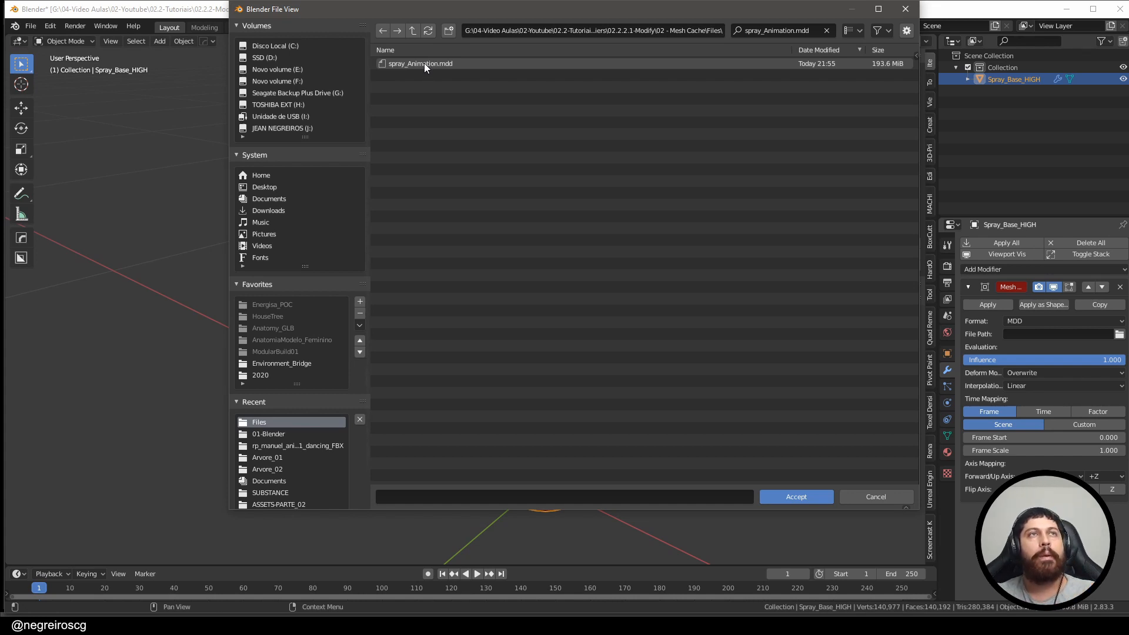
left_click(425, 62)
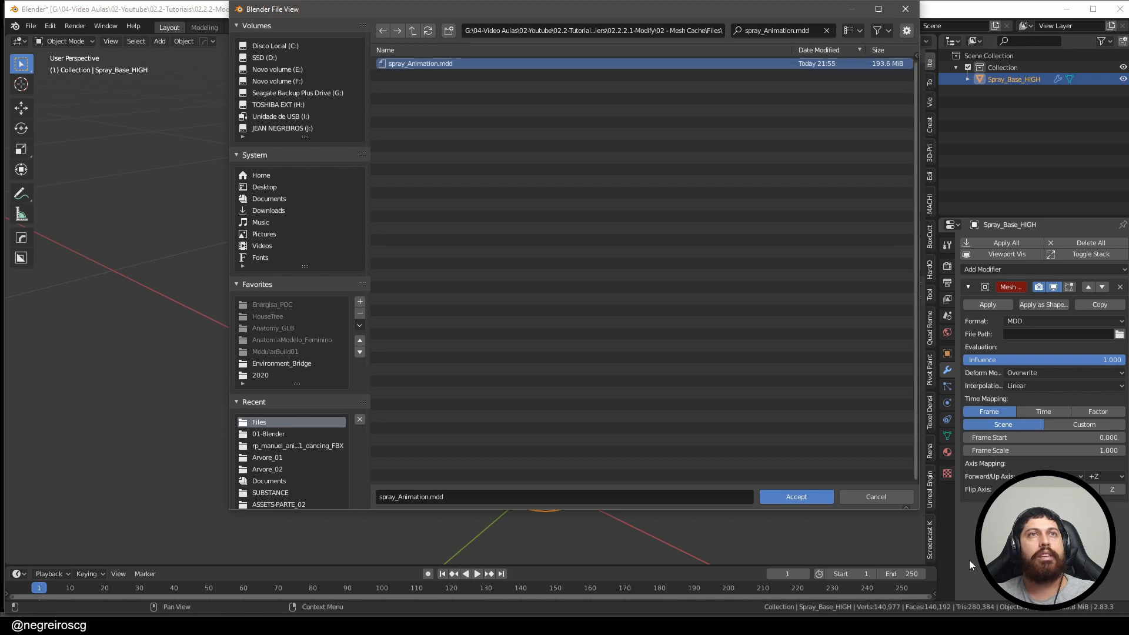
left_click(794, 497)
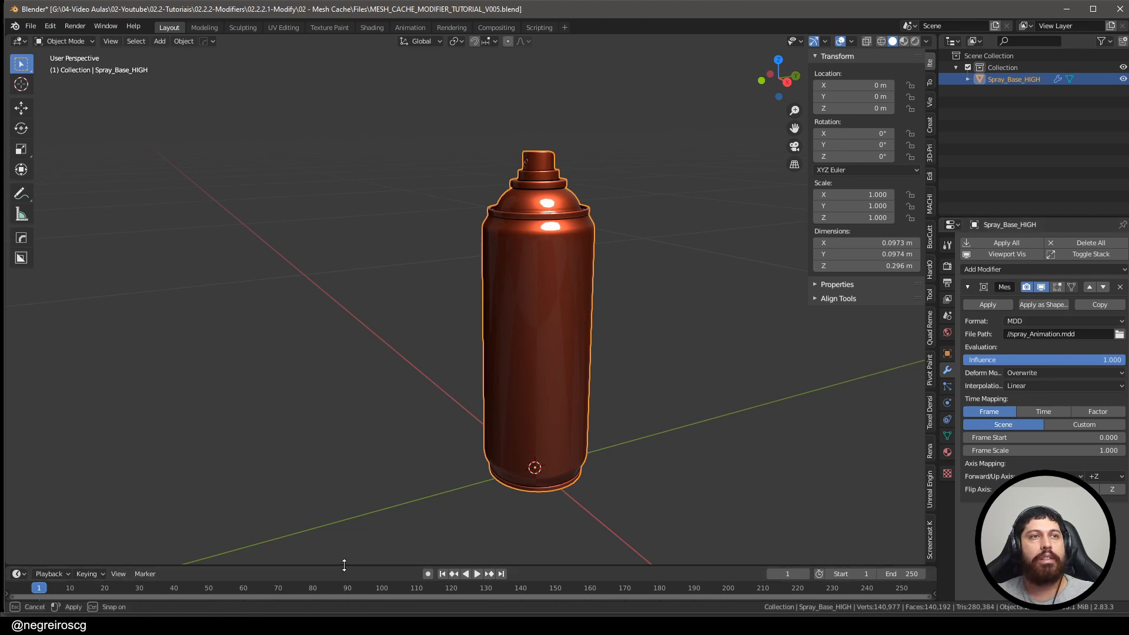
Step: Enlarge the timeline slightly, play the spray can's cached animation to around frame 143 and return to the first frame
left_click_drag(341, 565, 412, 549)
left_click(475, 556)
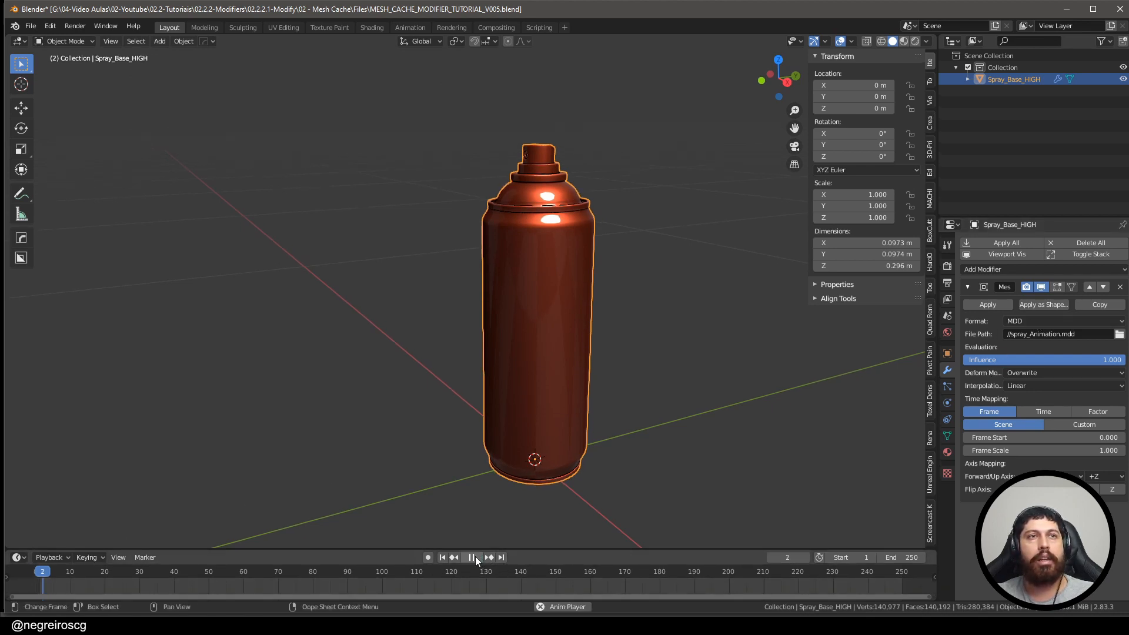
middle_click_drag(611, 361, 514, 458)
left_click(471, 557)
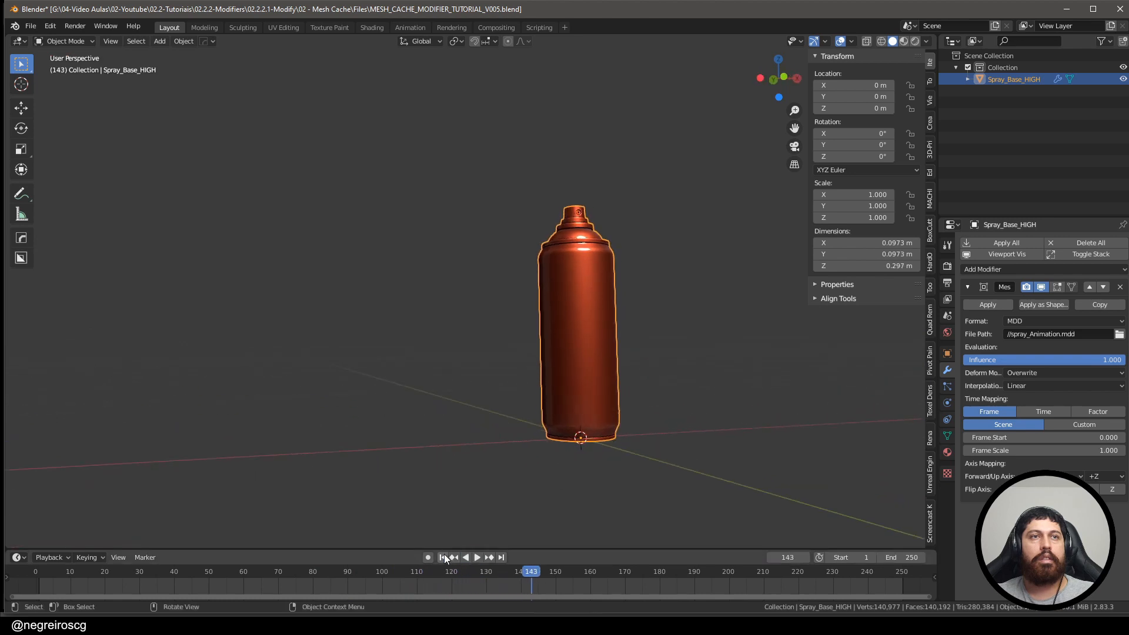
left_click(442, 556)
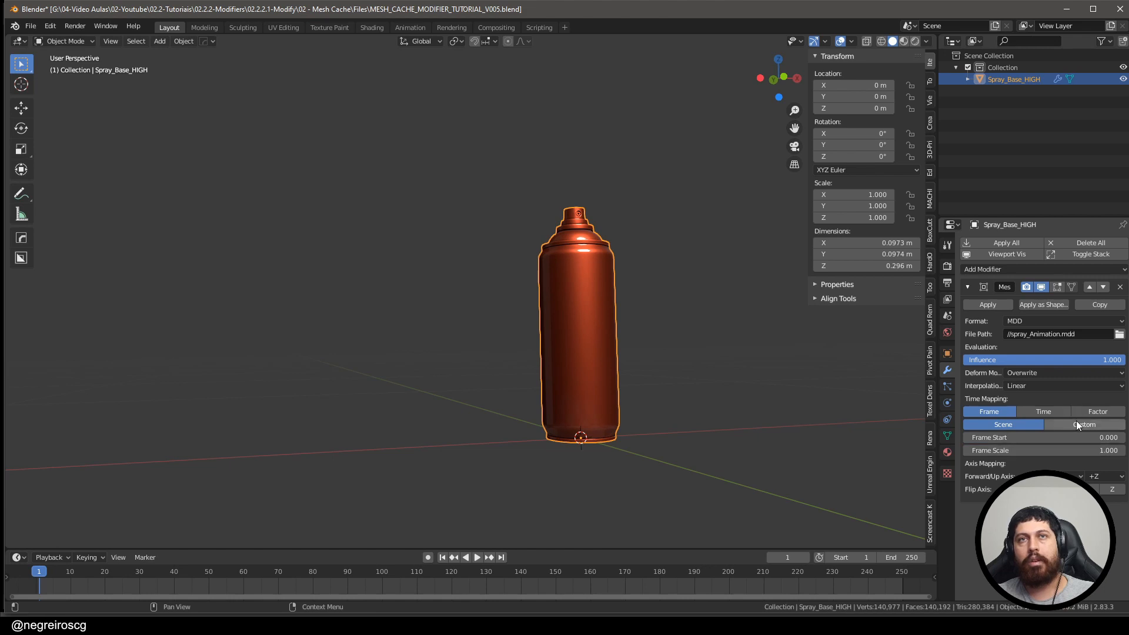
Step: Set the Mesh Cache modifier's Frame Scale to 2 and play the spray can's animation, restarting it from the first frame
left_click(1089, 449)
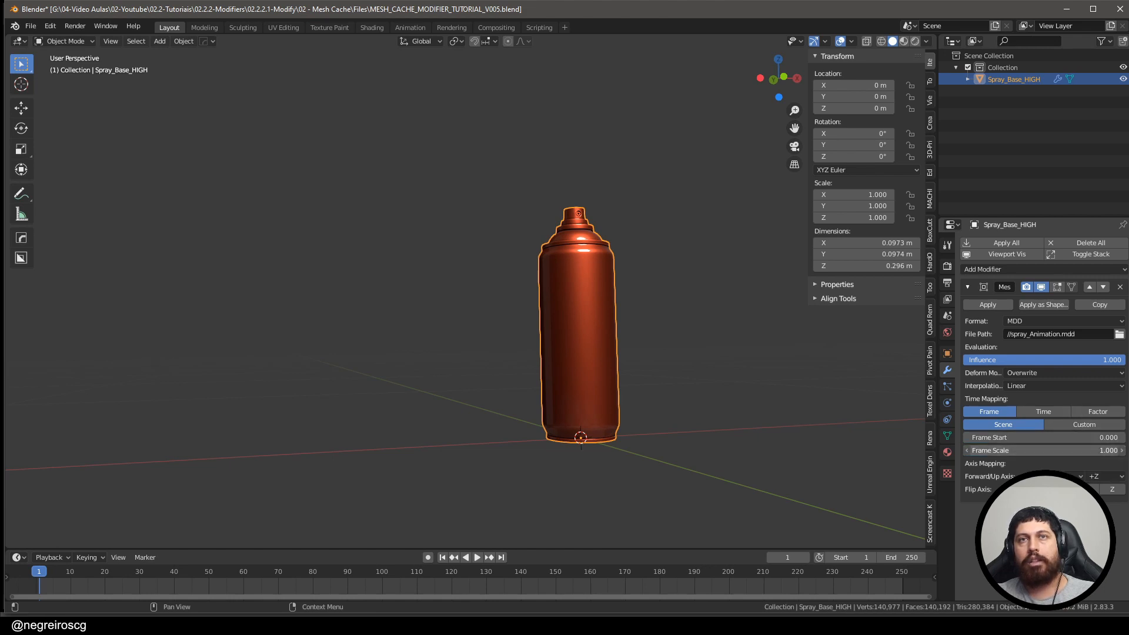
type("2")
key("Return")
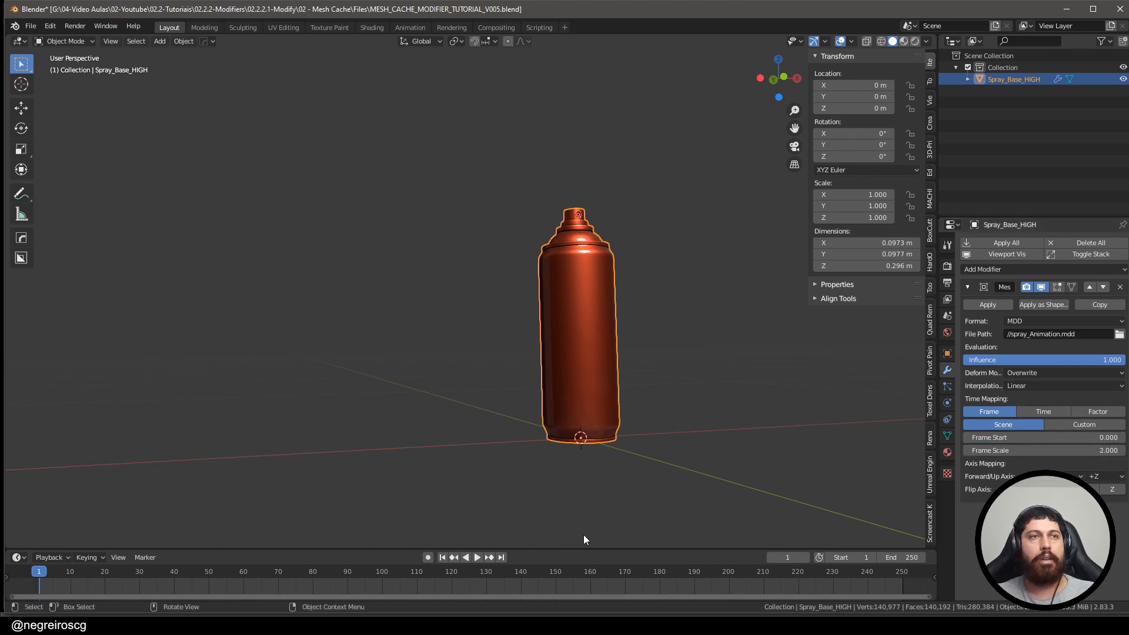
left_click(476, 558)
middle_click_drag(691, 353, 721, 428)
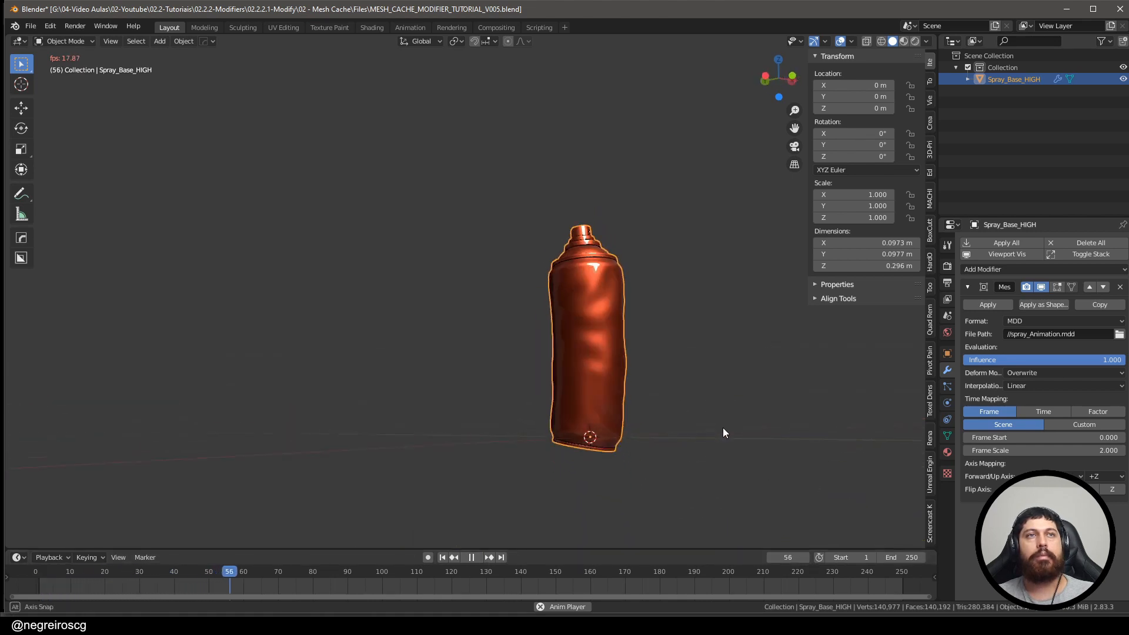
left_click(442, 557)
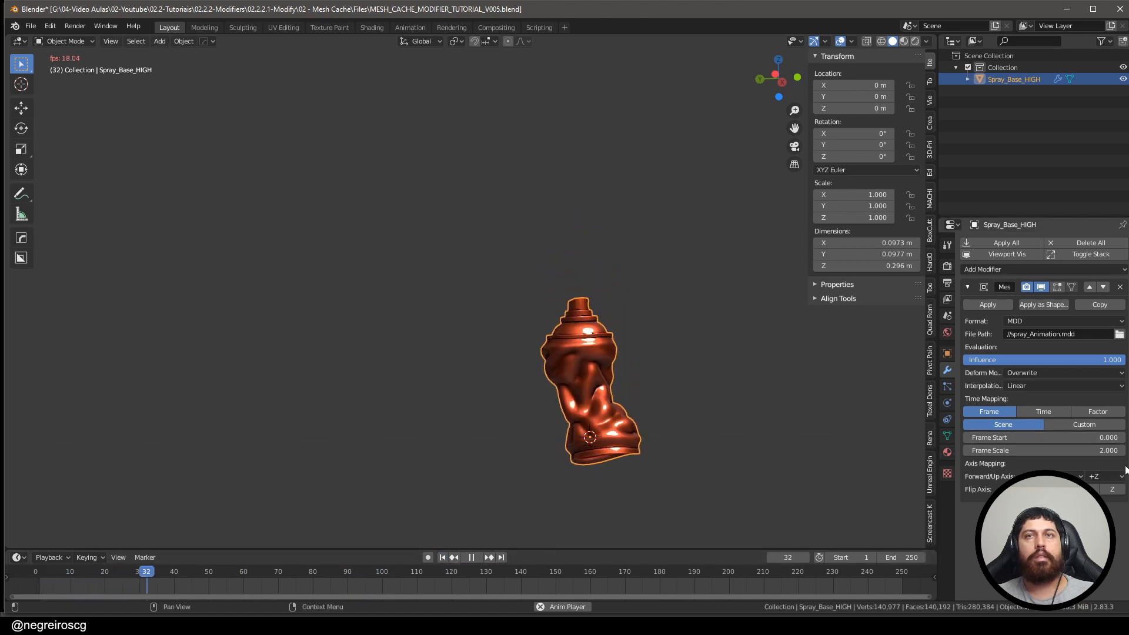
Step: Set the Mesh Cache modifier's Frame Scale to 0.5, watch the playback, stop it and return to the first frame
double_click(1088, 451)
type(".5")
key("Return")
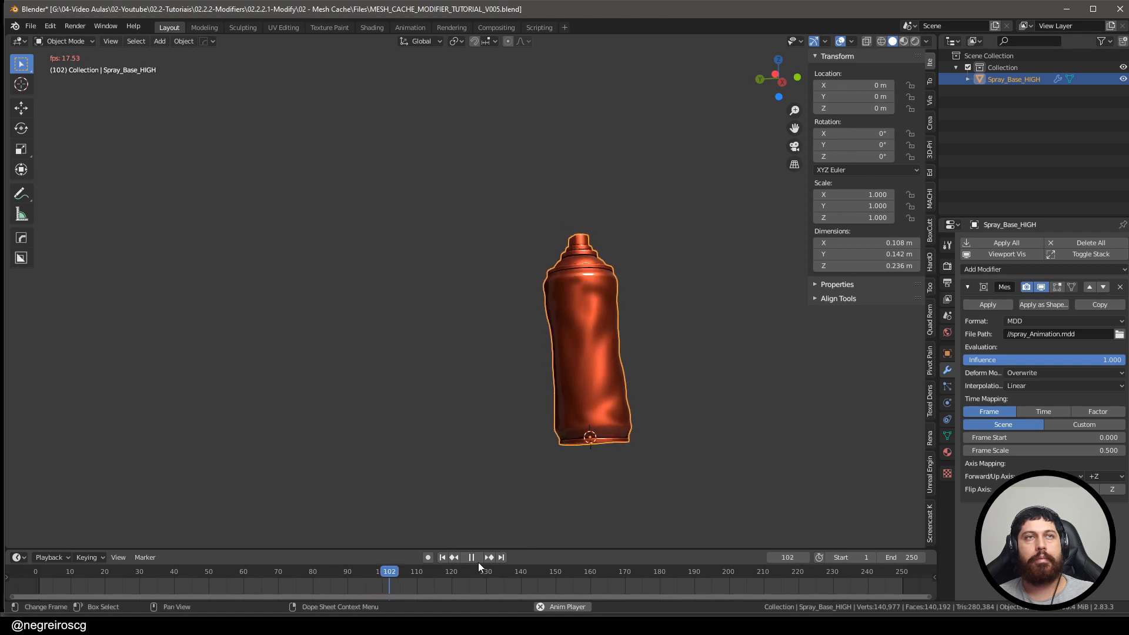
middle_click_drag(713, 418, 555, 534)
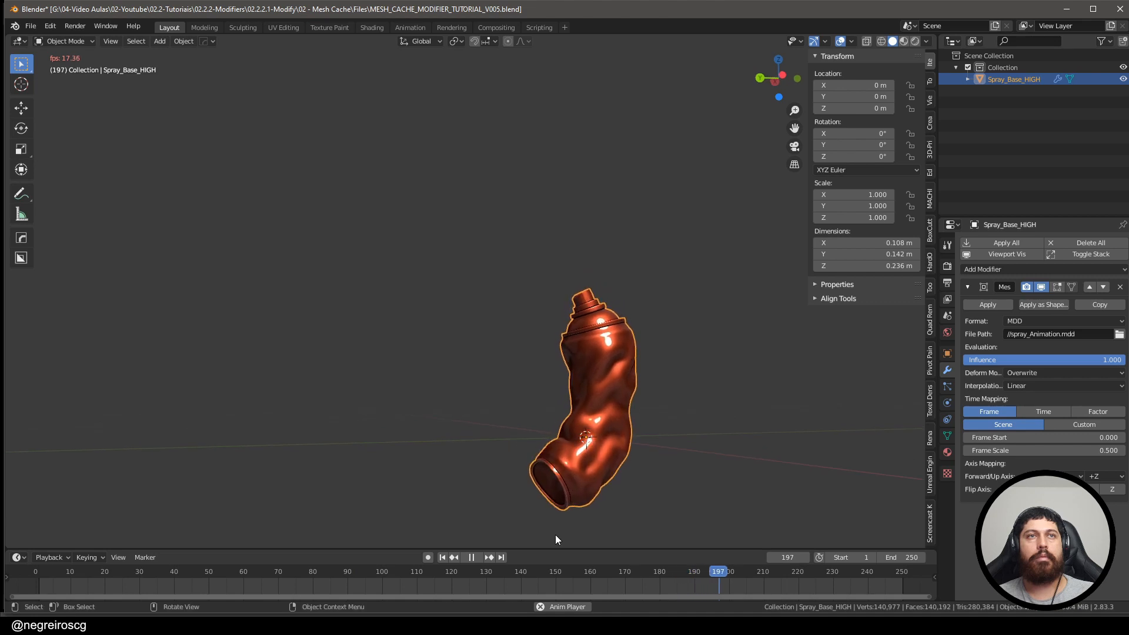
left_click(470, 557)
left_click(442, 557)
middle_click_drag(518, 440, 593, 386)
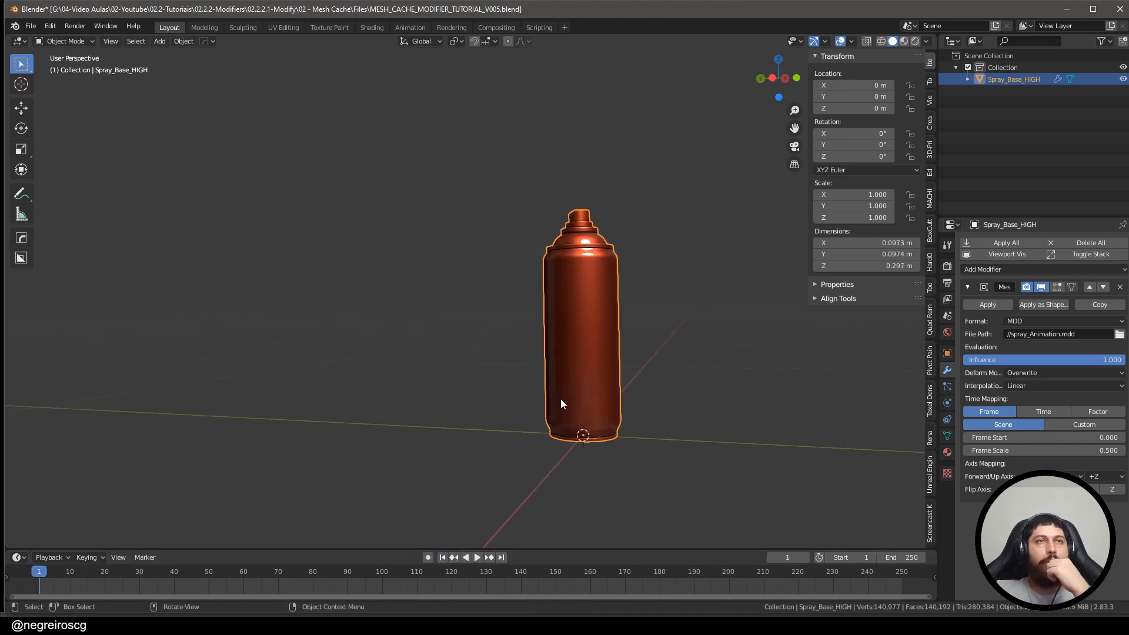
middle_click_drag(615, 322, 631, 319)
middle_click_drag(707, 280, 703, 289)
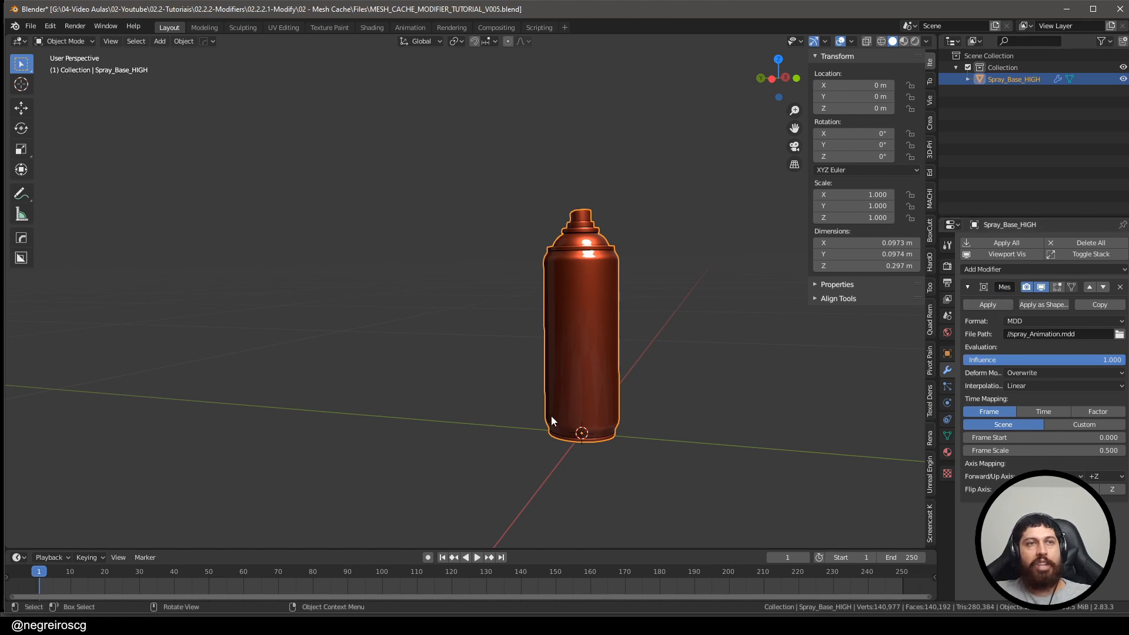
middle_click_drag(551, 415, 562, 443)
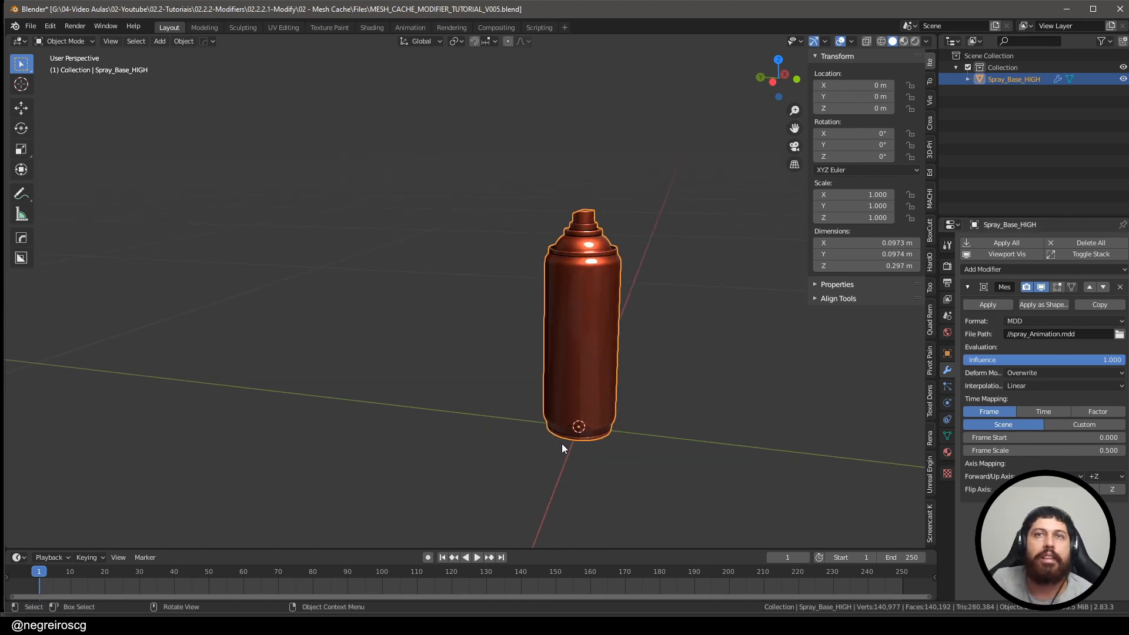
middle_click_drag(562, 256, 576, 259)
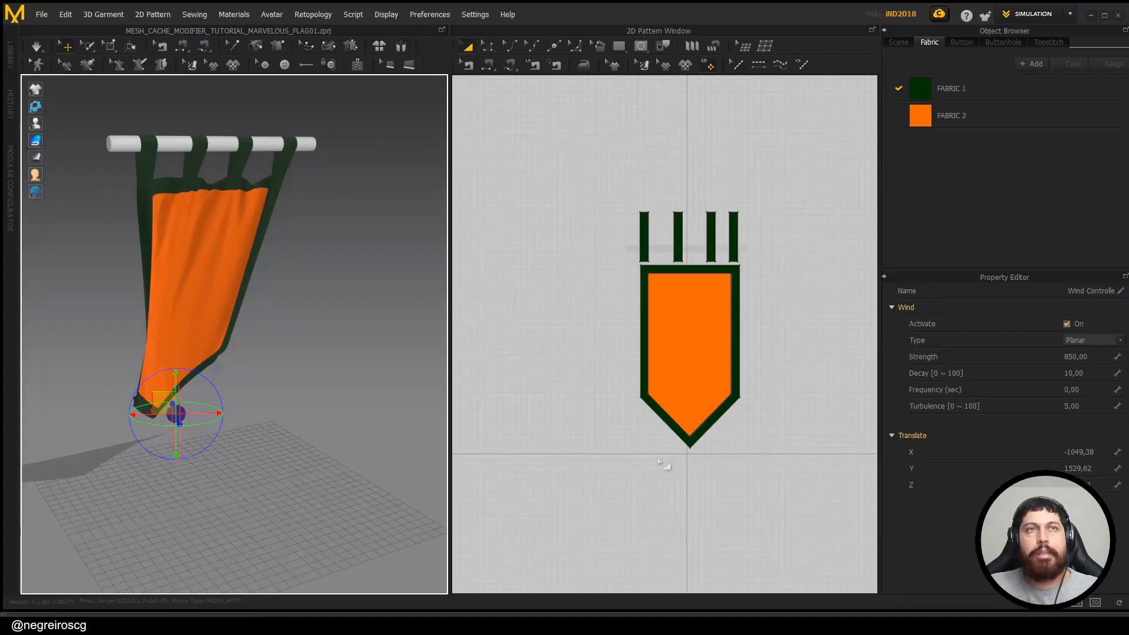
Step: Switch to Marvelous Designer, widen the 3D window and run the flag's wind simulation while viewing it from several angles
middle_click_drag(163, 273, 157, 271)
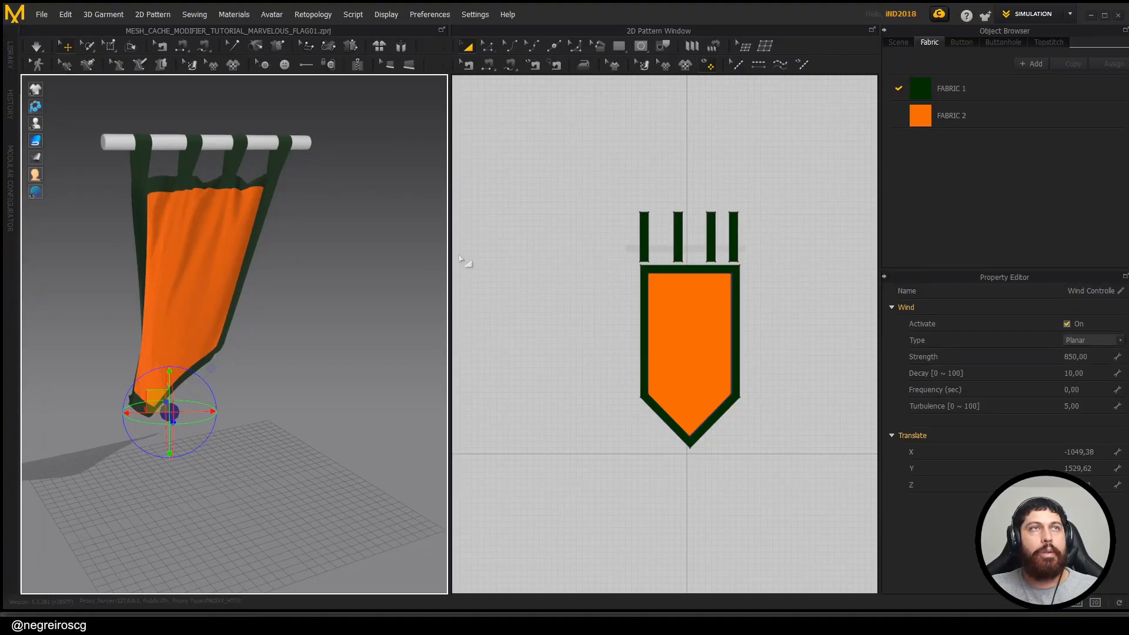
left_click_drag(450, 263, 674, 286)
middle_click_drag(356, 316, 341, 292)
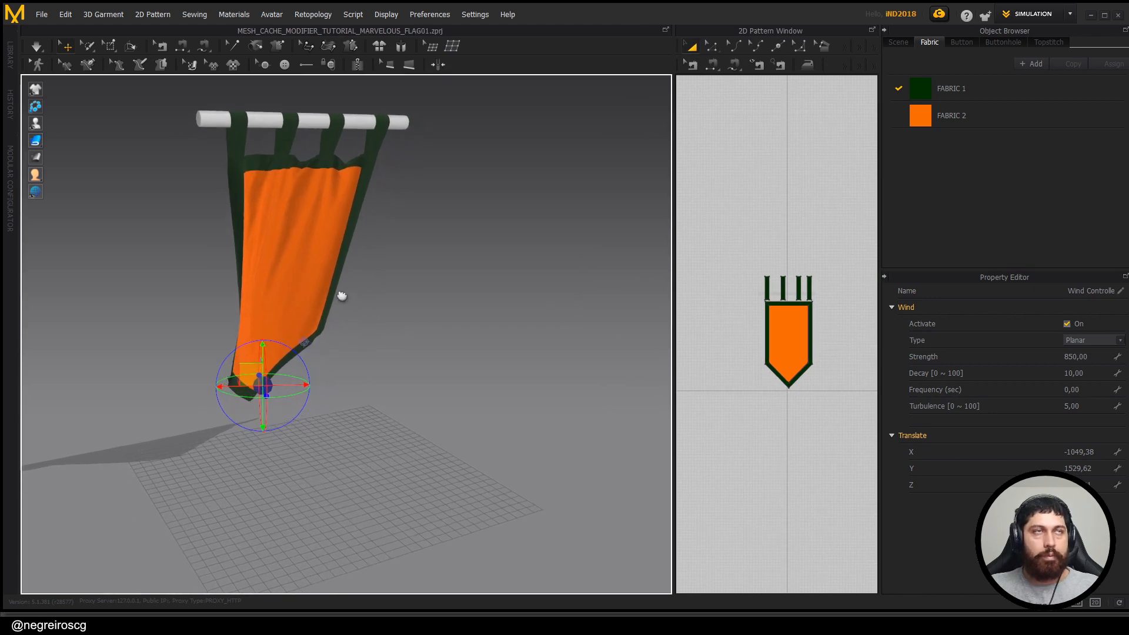
right_click_drag(341, 292, 310, 282)
middle_click_drag(333, 334, 355, 418)
right_click_drag(355, 418, 334, 380)
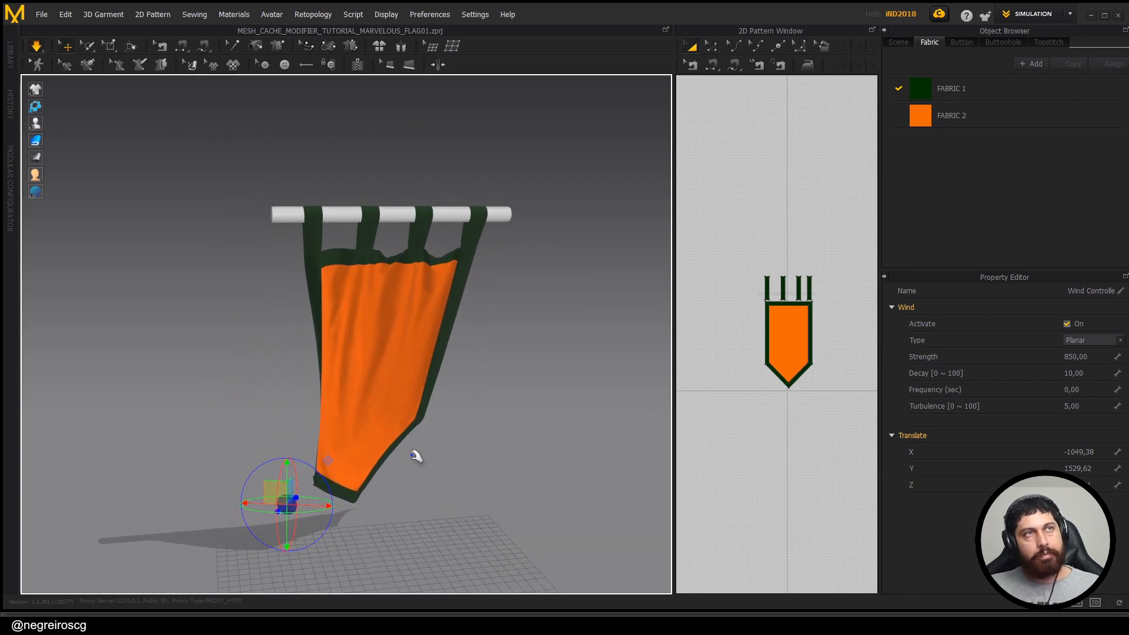
right_click_drag(414, 450, 348, 433)
middle_click_drag(496, 498, 377, 433)
right_click_drag(377, 433, 429, 441)
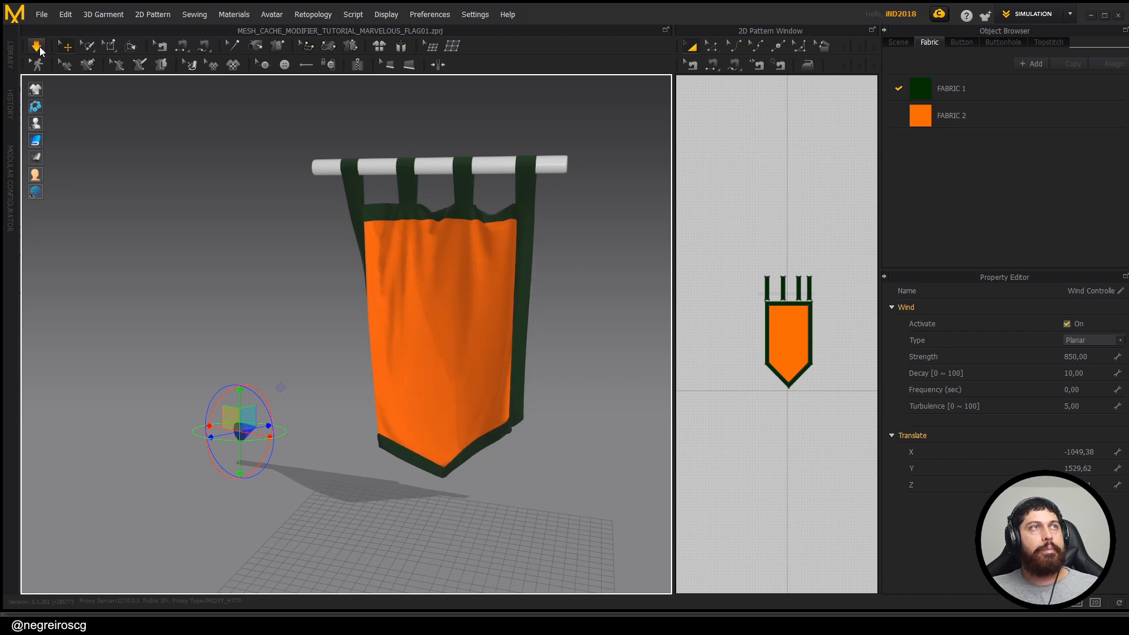
Step: Look through the flag project's export formats, including the animation caches, and choose Alembic (OGAWA)
left_click(42, 15)
mouse_move(69, 167)
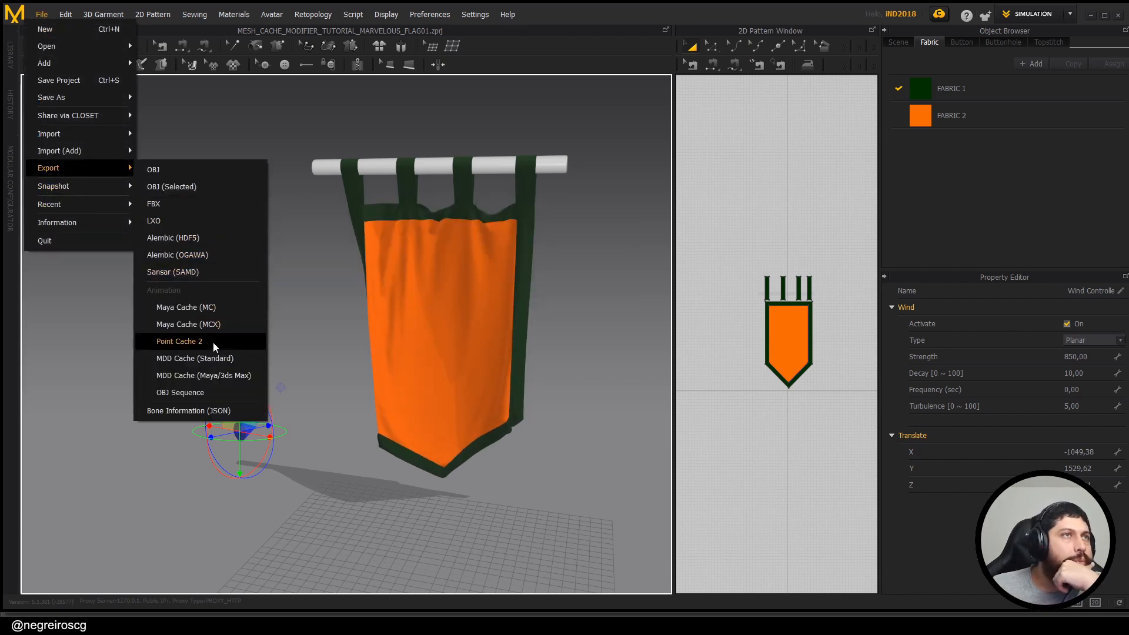
left_click(210, 259)
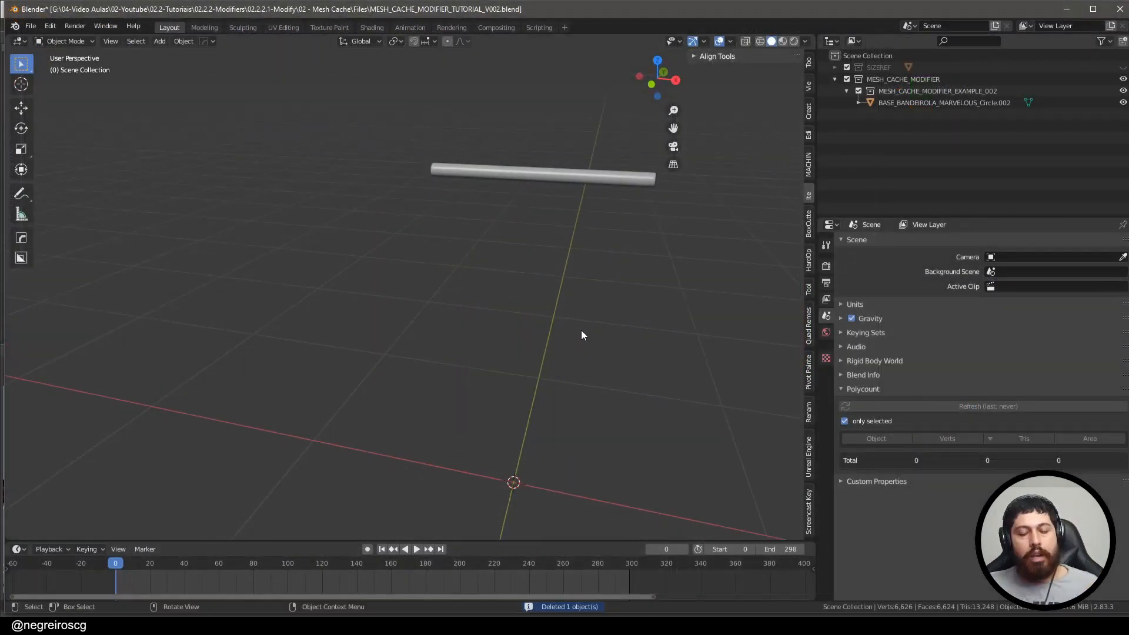
Step: Switch to Blender and import BANDEIROLA_ANIMADA_MARVELOUS_002.abc as Alembic into the scene with the pole
key("F4")
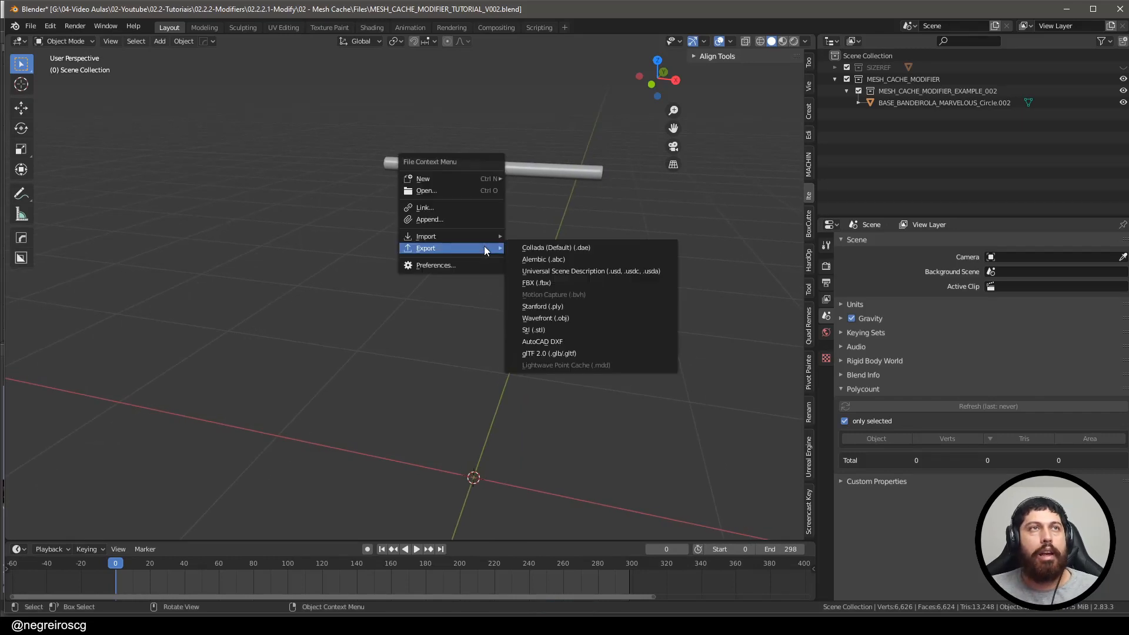
mouse_move(470, 237)
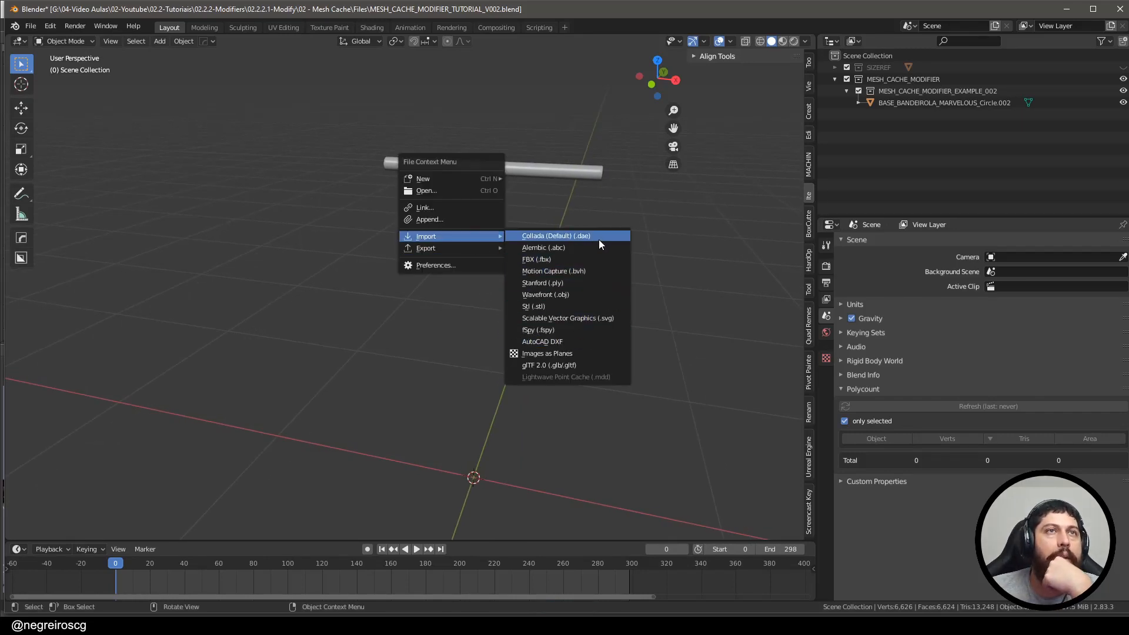
left_click(552, 250)
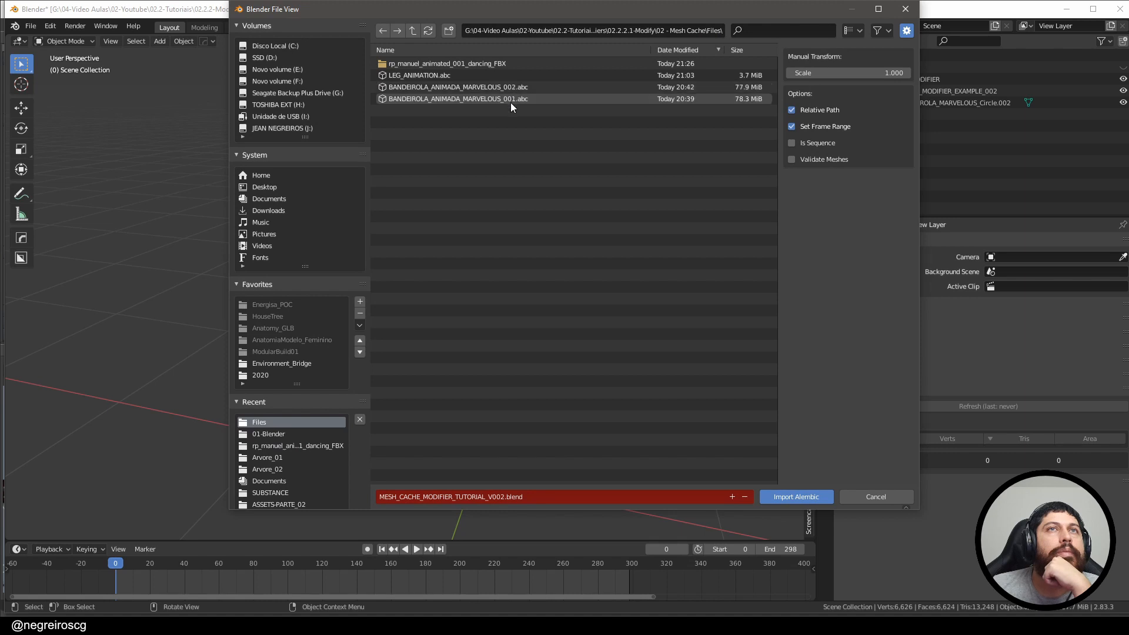
left_click(509, 87)
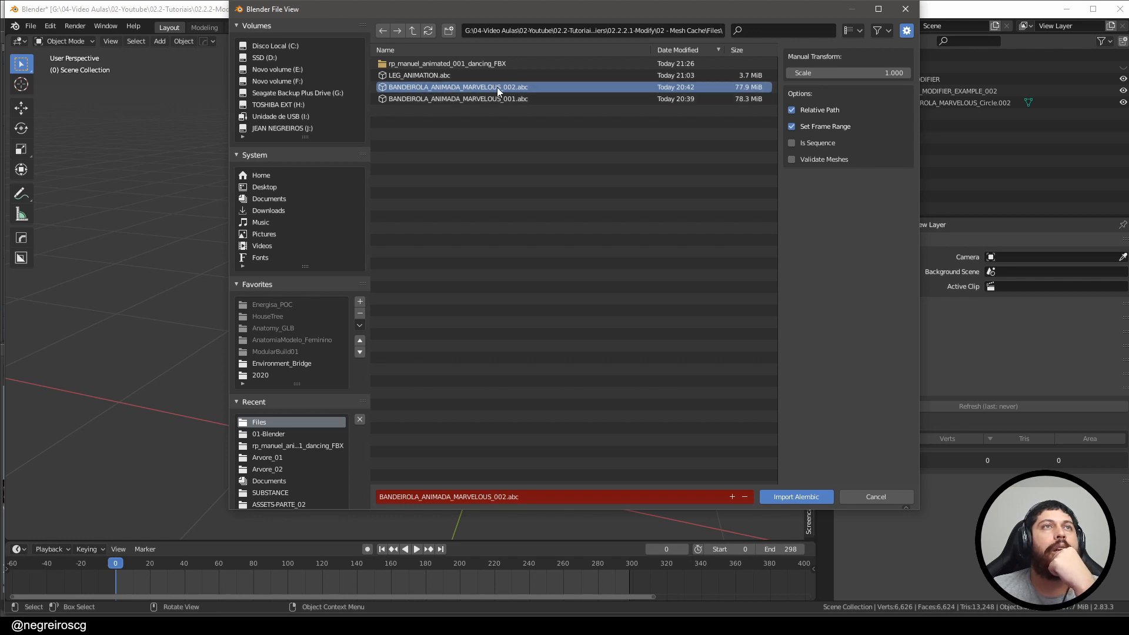
left_click(792, 497)
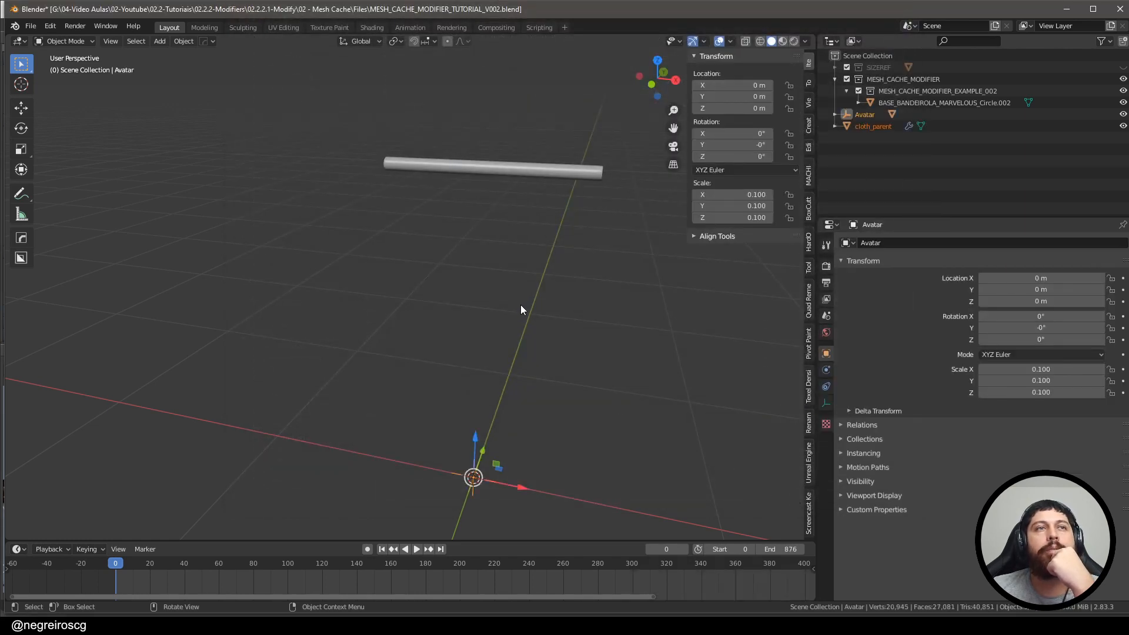
Step: Scale the imported flag and its pole down by a factor of 0.1 twice, to an overall scale of 0.001
scroll(520, 305, "down", 10)
scroll(519, 304, "down", 6)
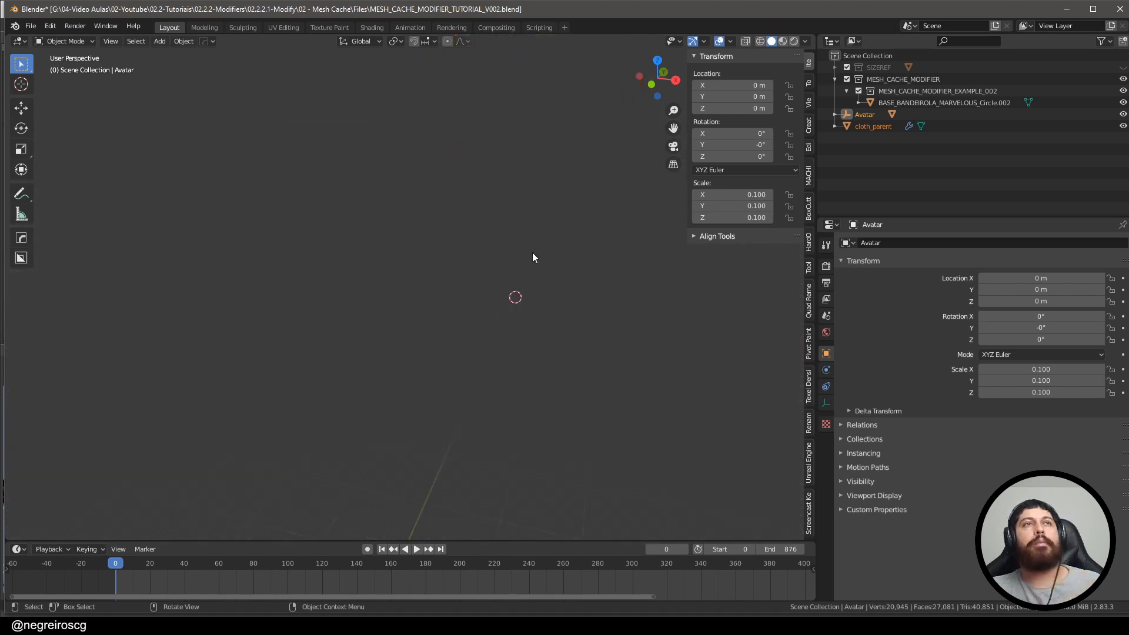
scroll(532, 253, "up", 7)
type("s.1")
key("Return")
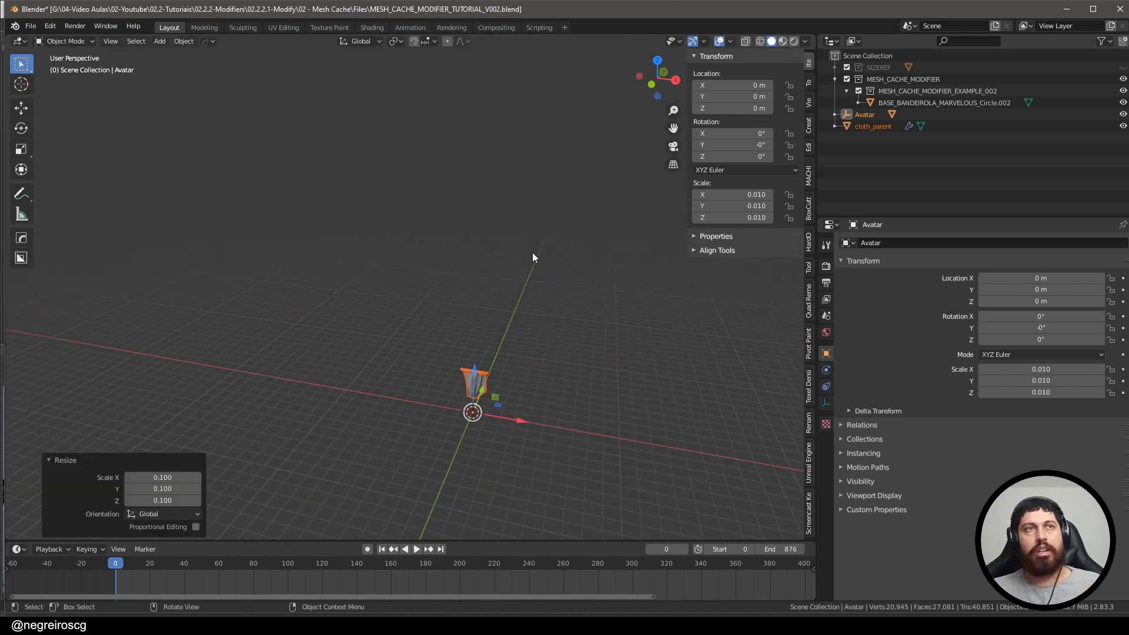
scroll(598, 350, "up", 5)
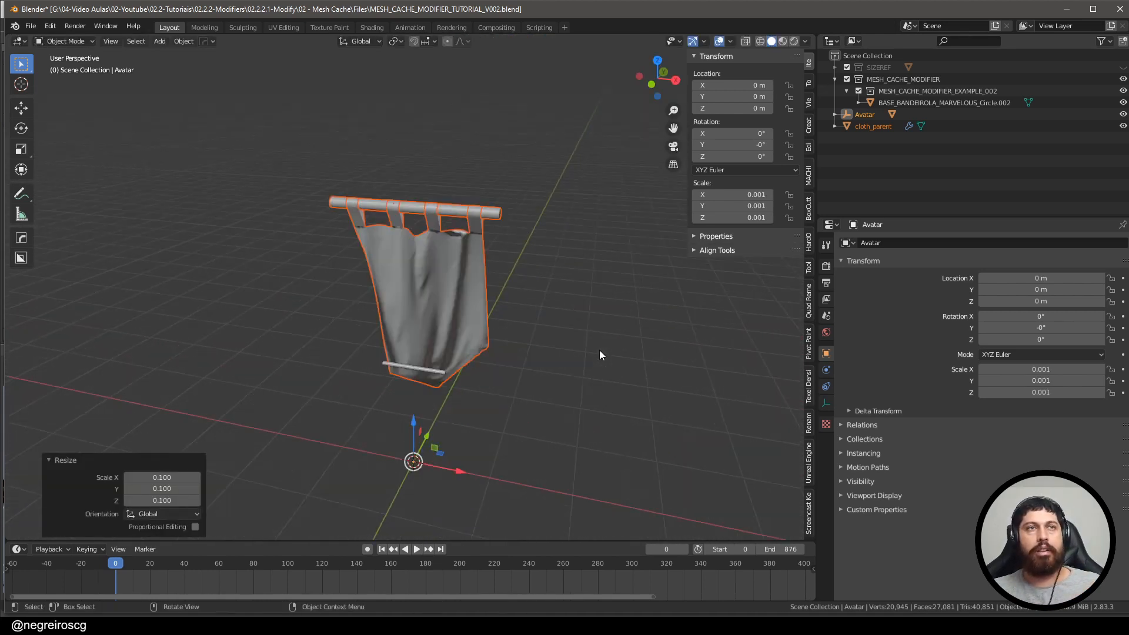
Step: In front view, scale the imported flag by about 0.411 and fine-tune its size to match the existing pole
key("KP_1")
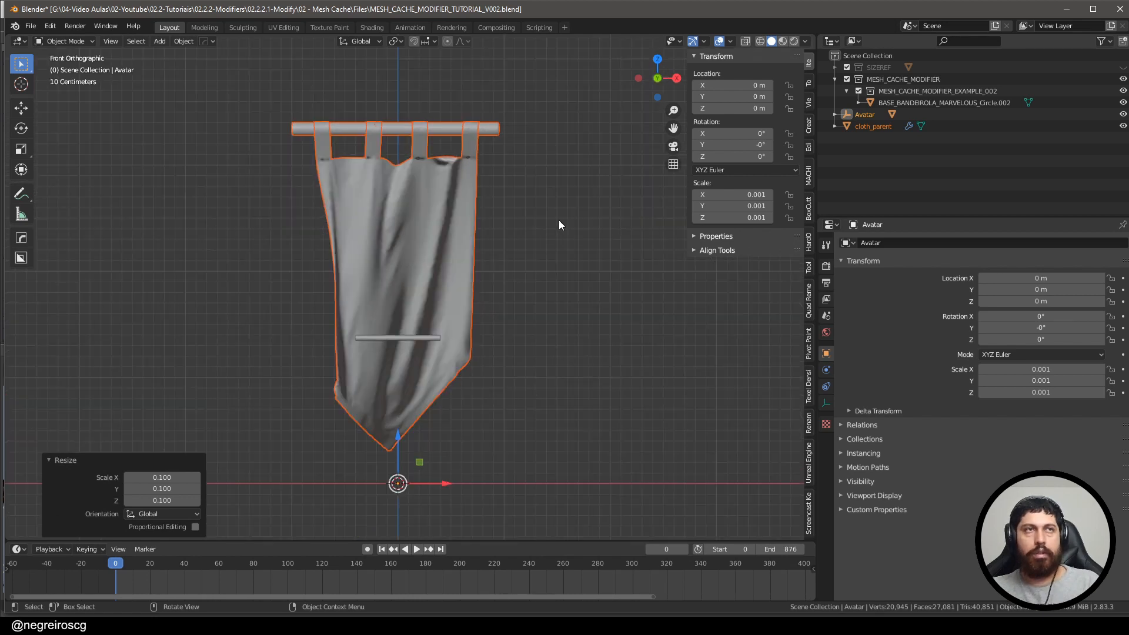
key("s")
left_click(446, 354)
scroll(456, 339, "up", 10)
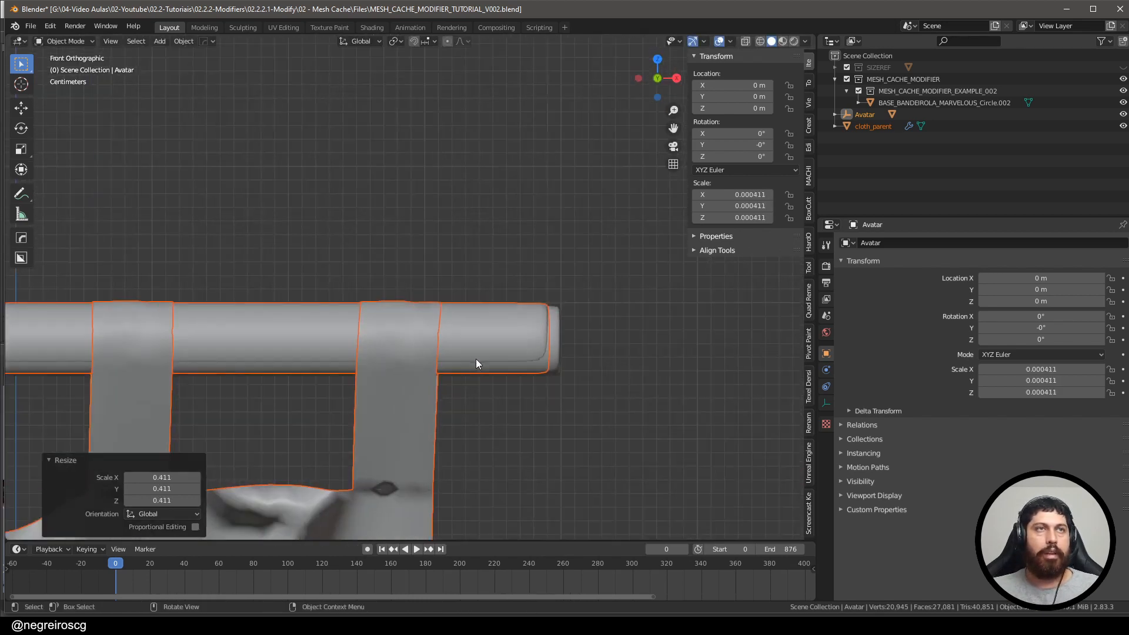
key("s")
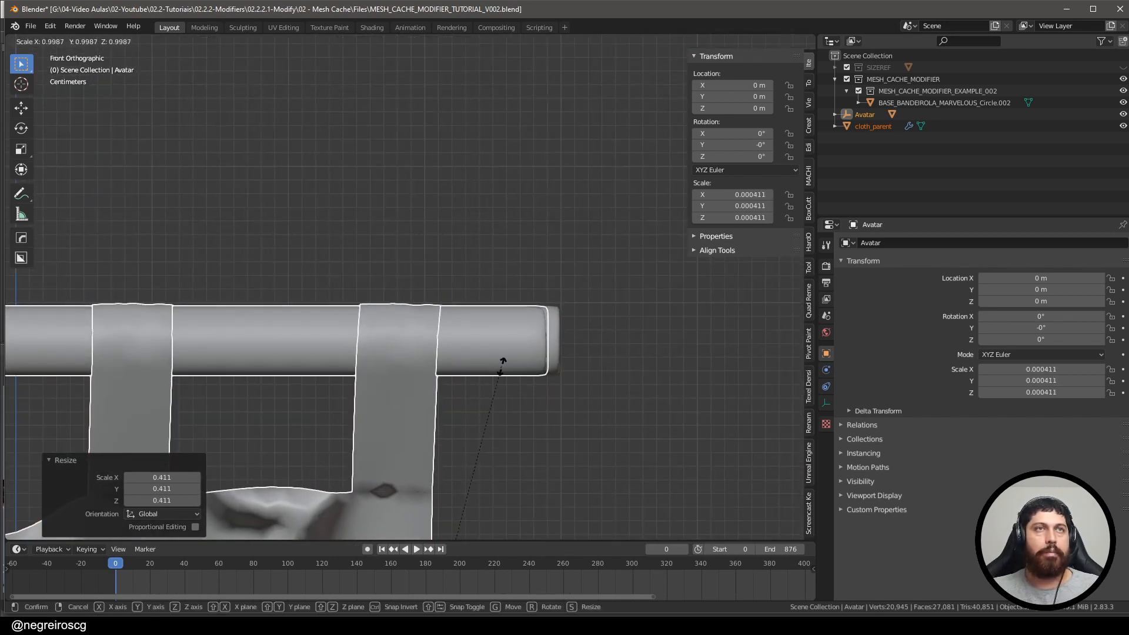
left_click(501, 353)
Step: Select the imported cloth, examine its Mesh Sequence Cache modifier and compare the flag with the original in Marvelous Designer
scroll(500, 337, "down", 3)
scroll(499, 333, "down", 3)
middle_click_drag(500, 333, 469, 340)
left_click(471, 266)
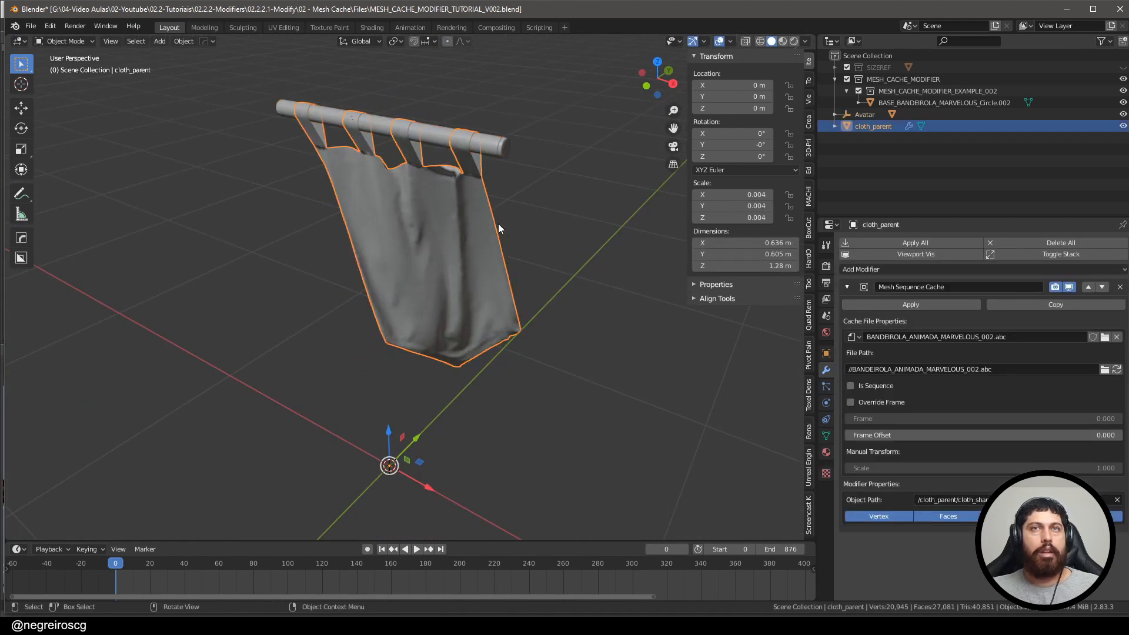
middle_click_drag(498, 223, 516, 270)
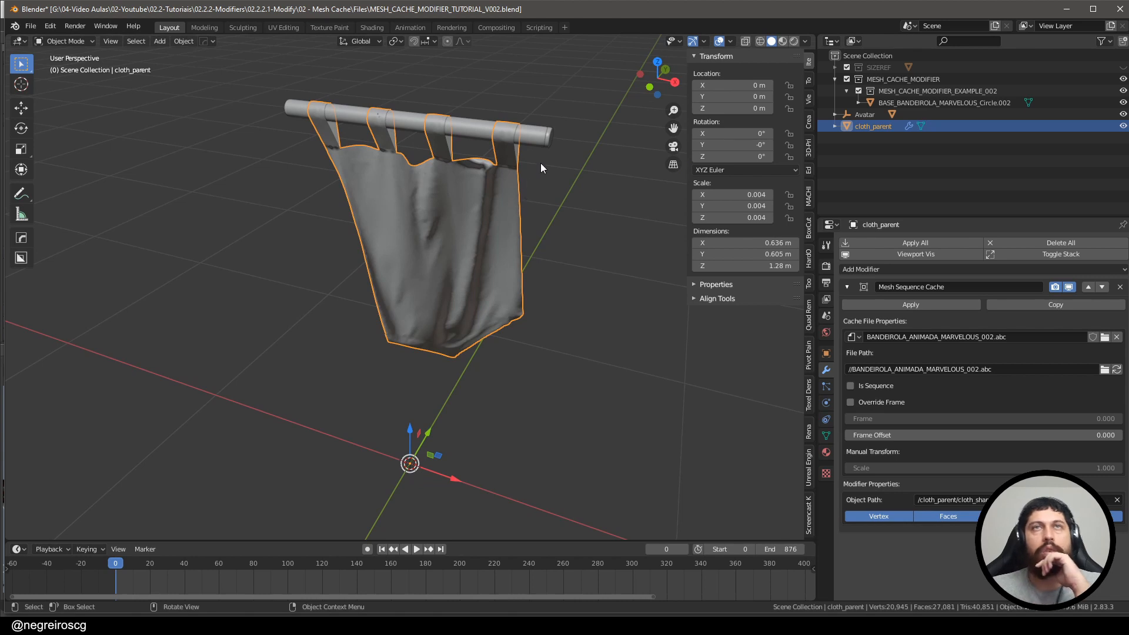
middle_click_drag(541, 164, 485, 231)
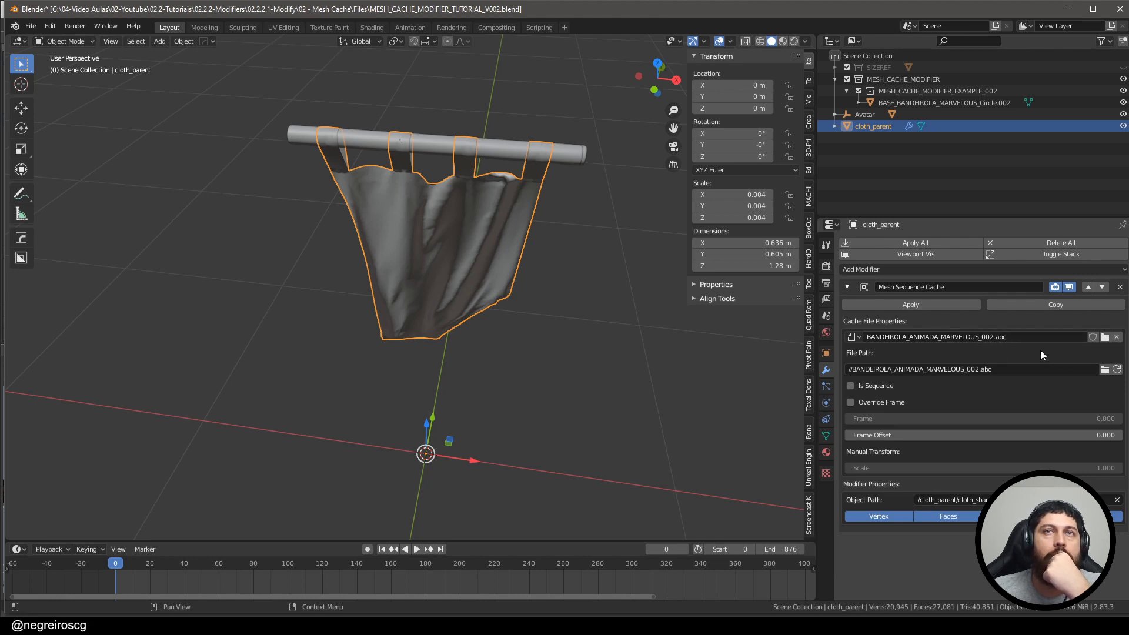
middle_click_drag(564, 276, 519, 302)
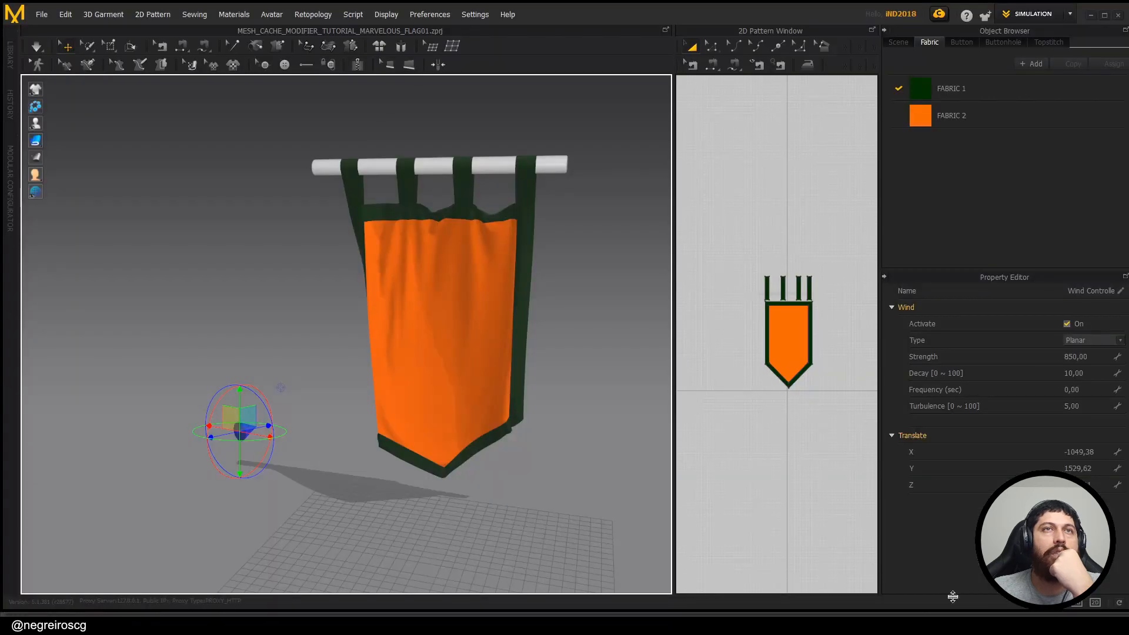
right_click_drag(415, 383, 397, 399)
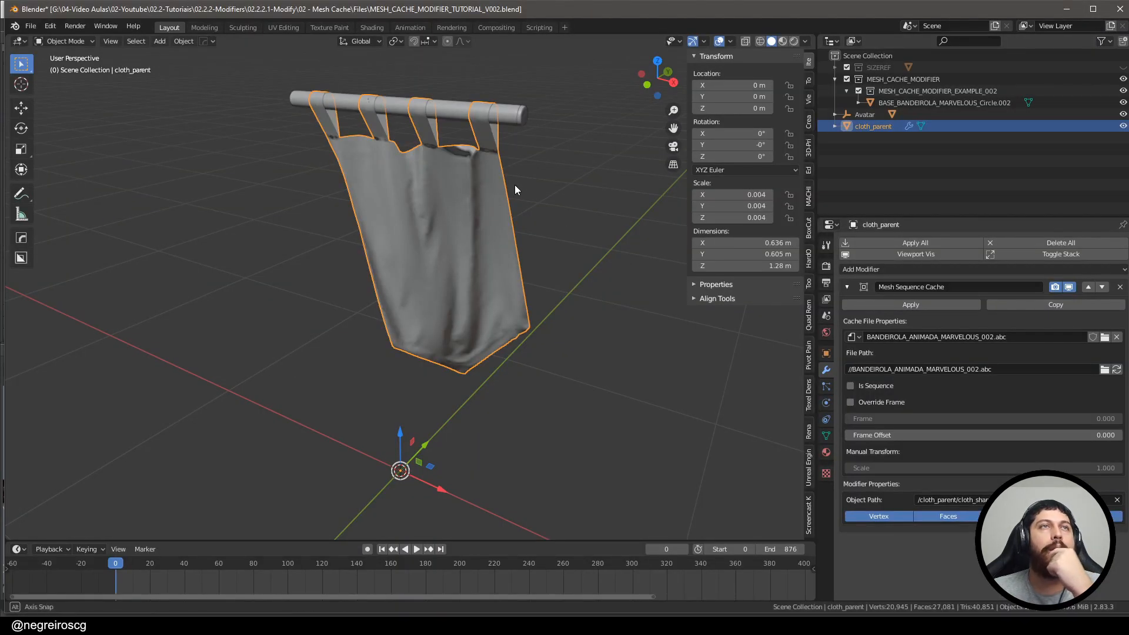
Step: Play the imported flag's cached animation and examine the cloth movement from several angles
middle_click_drag(515, 190, 580, 321)
scroll(561, 310, "down", 3)
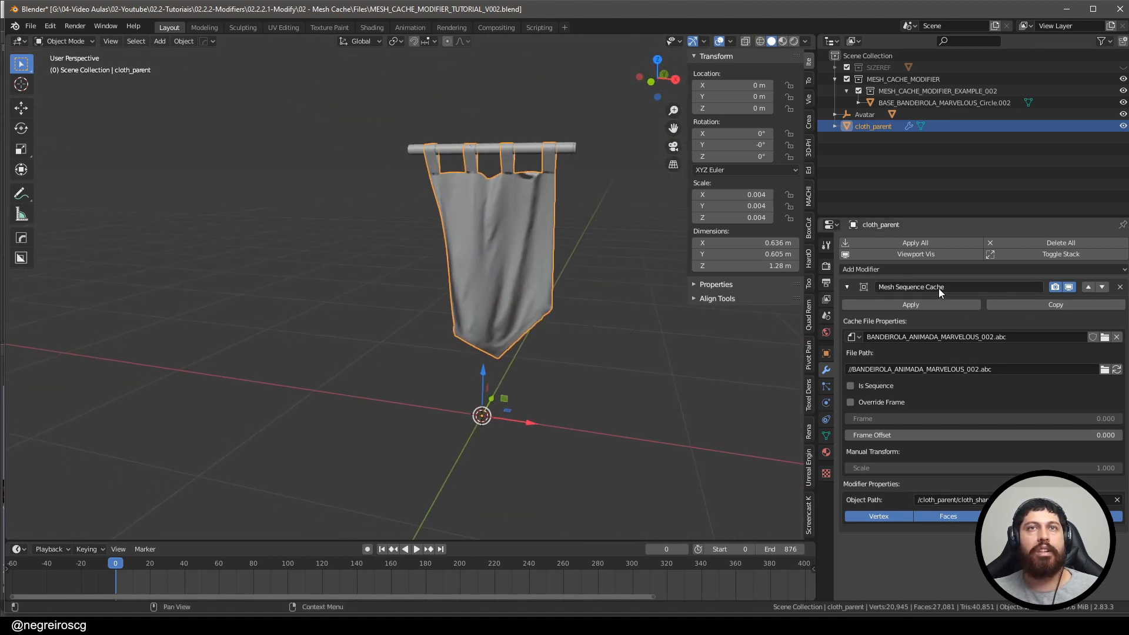
mouse_move(544, 288)
middle_mouse_down()
mouse_move(510, 291)
mouse_move(526, 296)
middle_mouse_up()
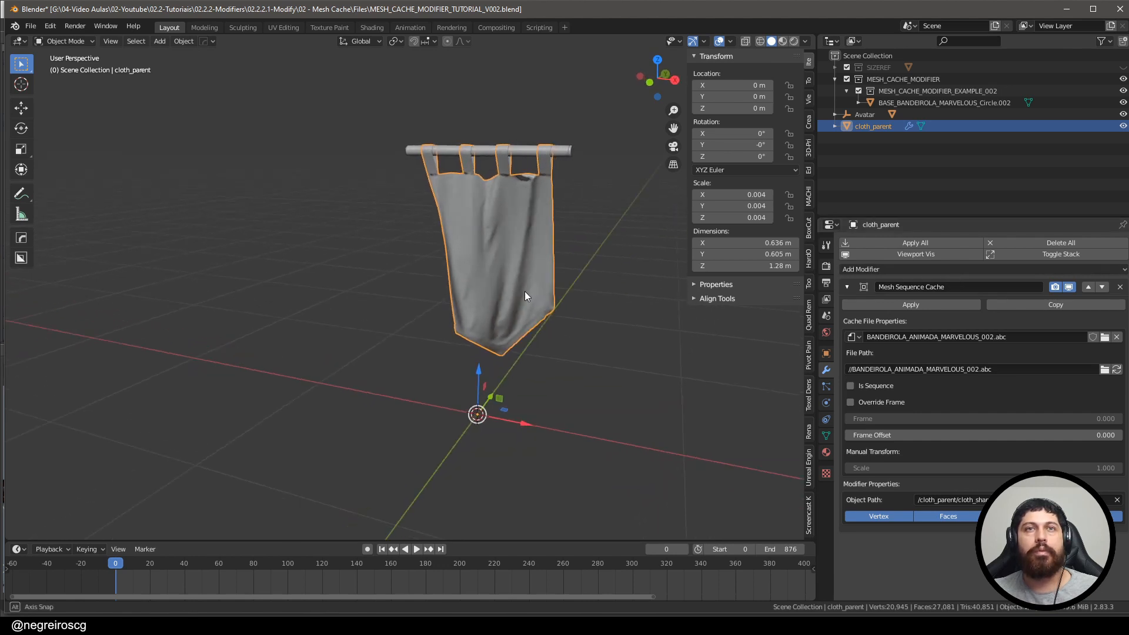
left_click(414, 550)
middle_click_drag(390, 360, 474, 345)
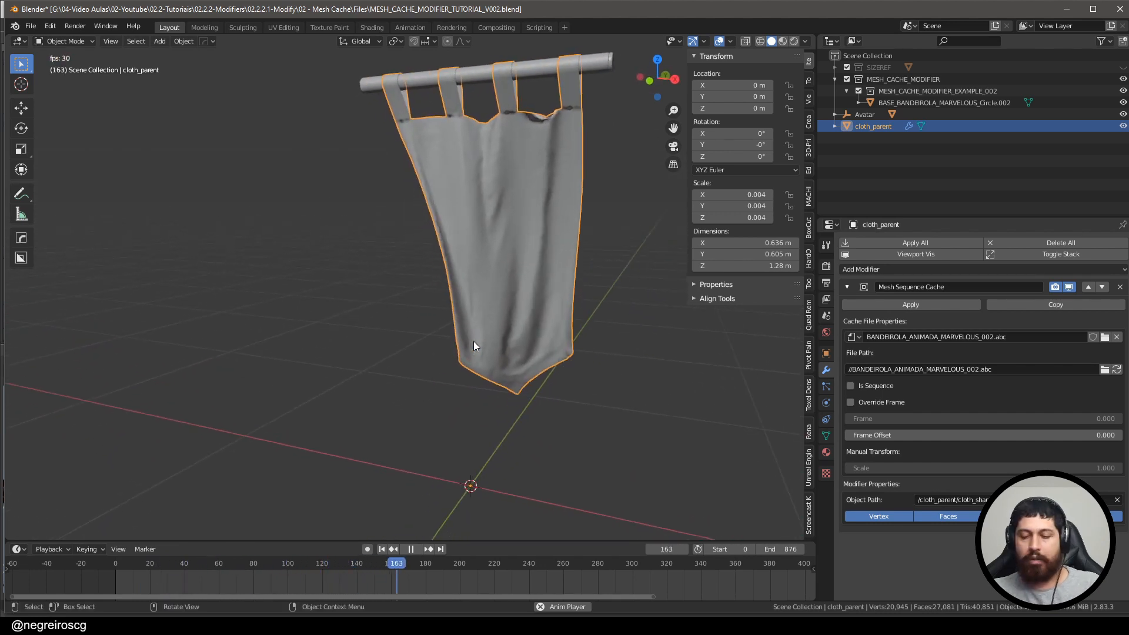
key("shift+w")
middle_click_drag(487, 264, 478, 303)
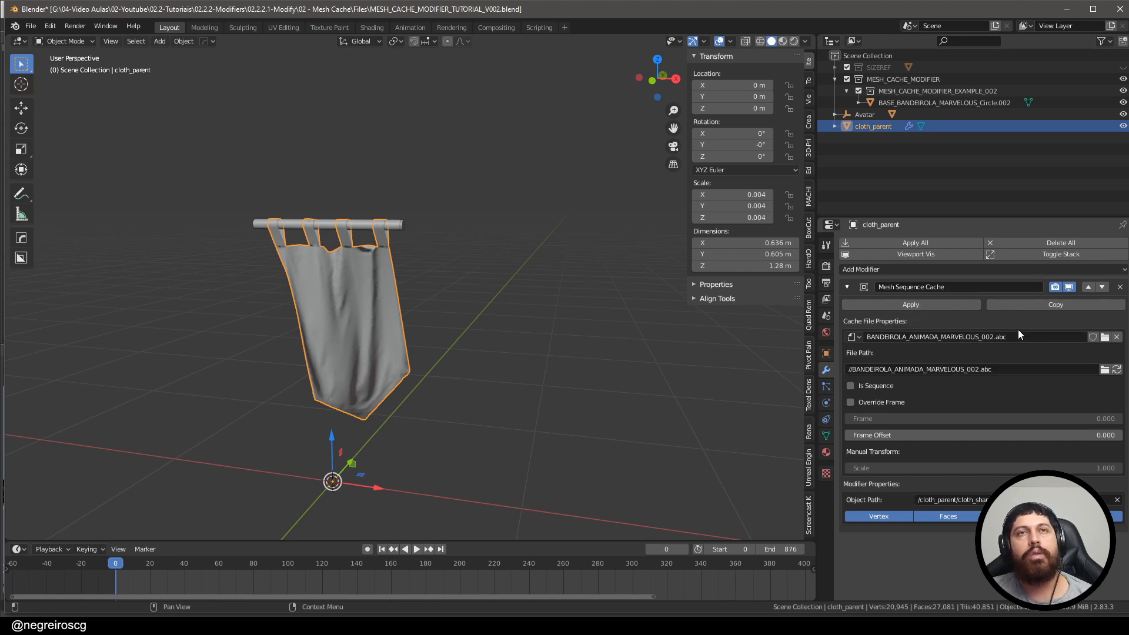
Step: Show the wireframe over the shaded flag and pole, and play the animation up to frame 210 to examine the mesh
middle_click_drag(559, 365, 577, 375)
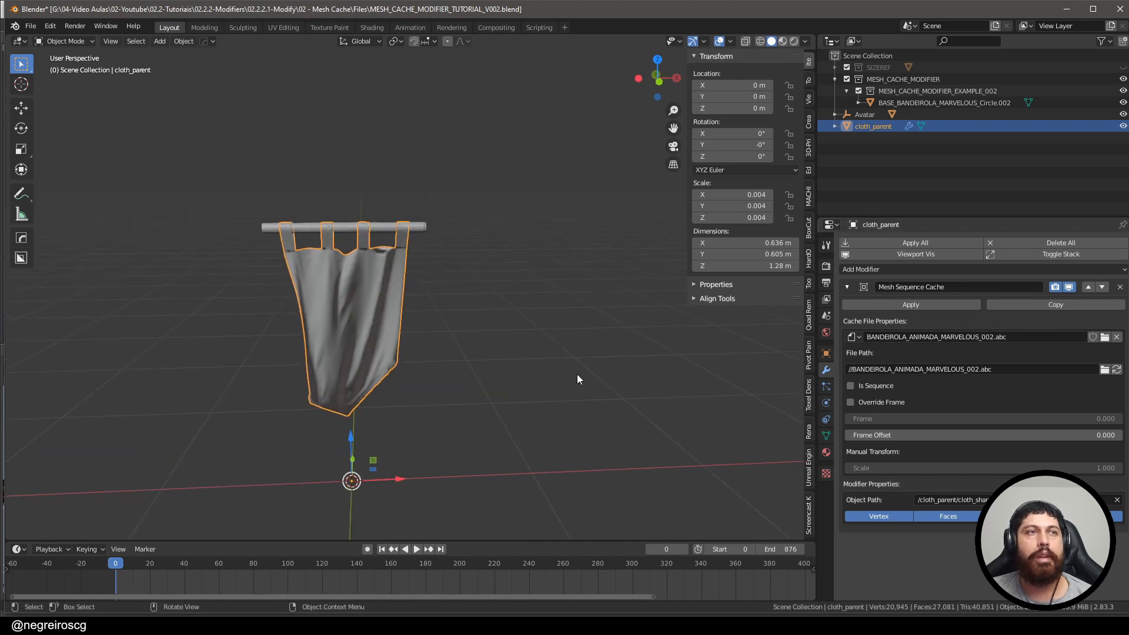
middle_click_drag(403, 481, 413, 484)
scroll(358, 307, "up", 3)
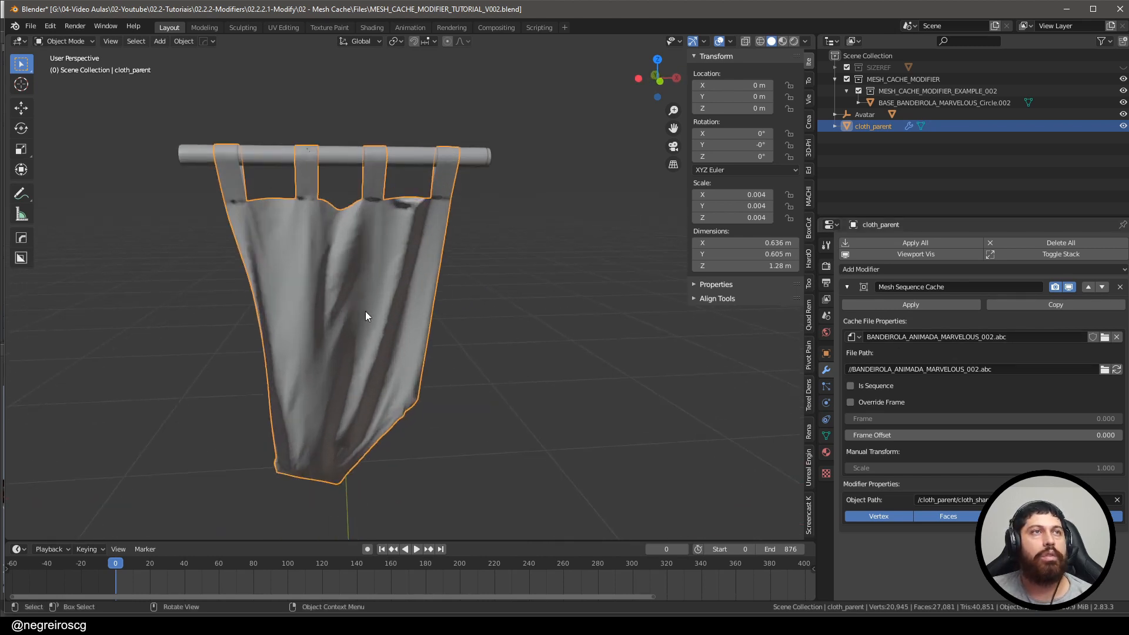
key("ctrl+shift+h")
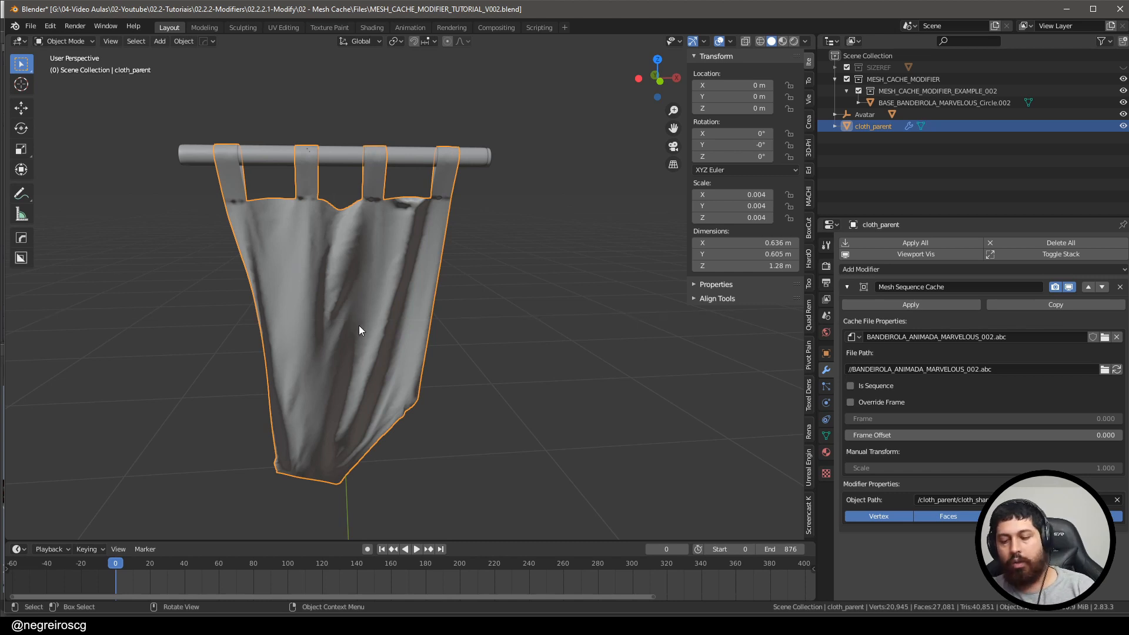
key("shift+z")
mouse_move(363, 277)
middle_mouse_down()
mouse_move(432, 326)
mouse_move(419, 376)
mouse_move(453, 360)
mouse_move(458, 315)
middle_mouse_up()
left_click(416, 549)
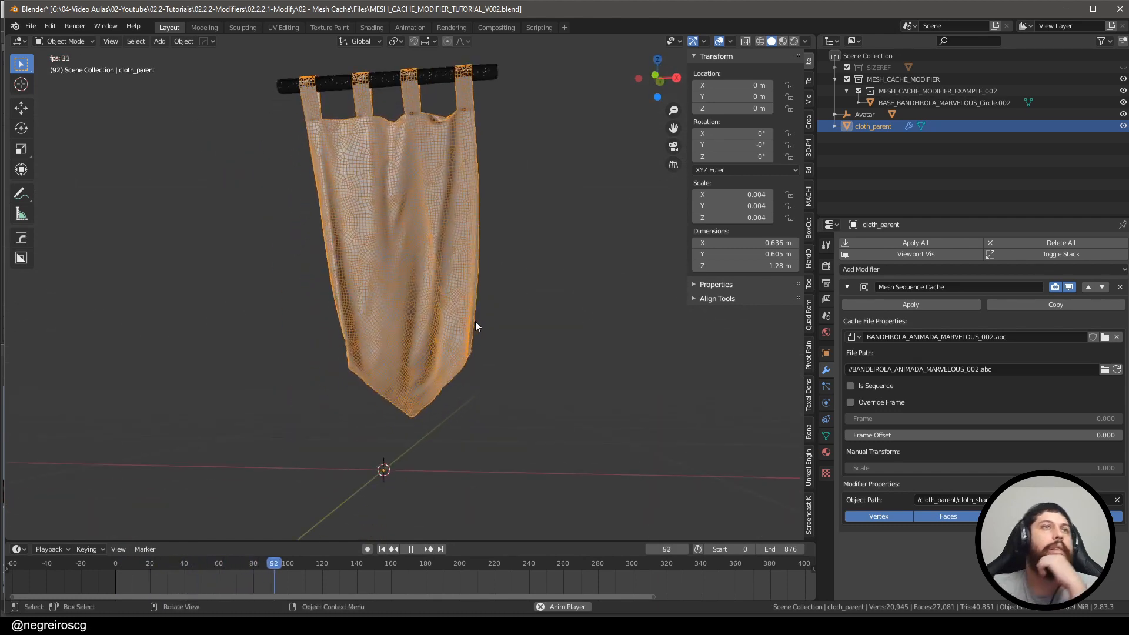
middle_click_drag(489, 343, 465, 428)
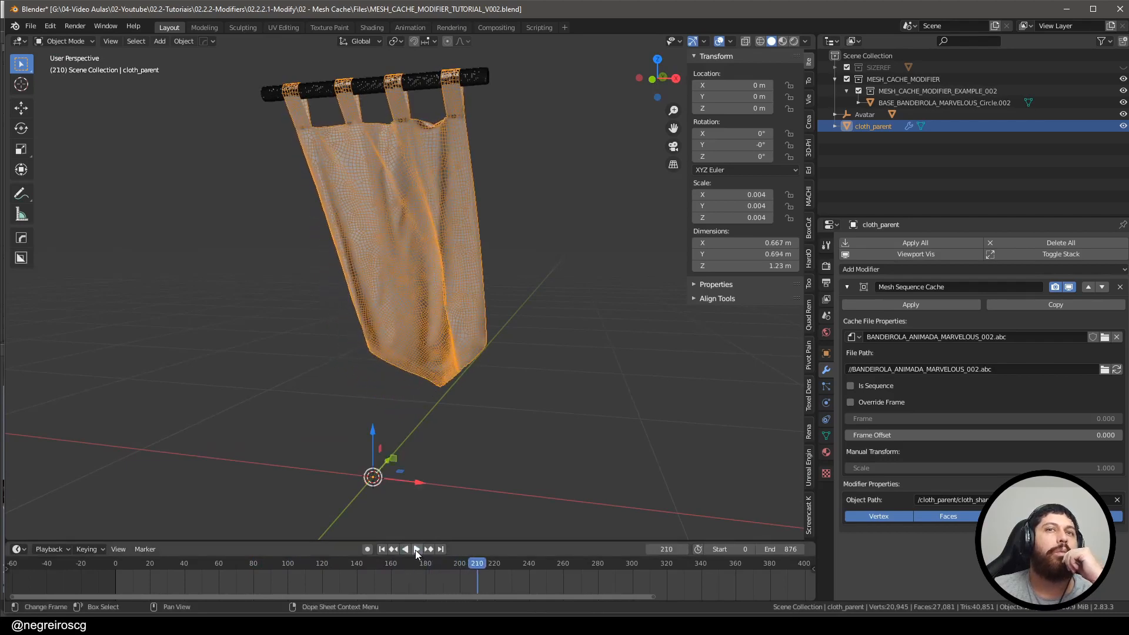
left_click(414, 549)
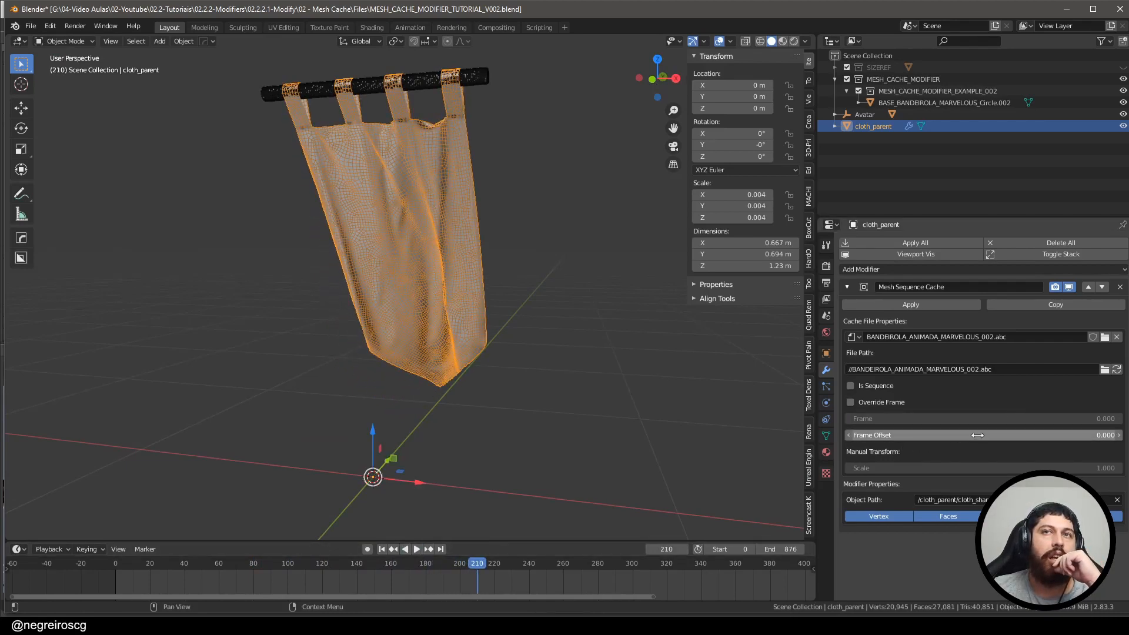
Step: Set the Mesh Sequence Cache's Frame Offset to 30.2 and replay the flag animation from the start to check the timing
left_click_drag(959, 436, 926, 436)
type("0")
key("Return")
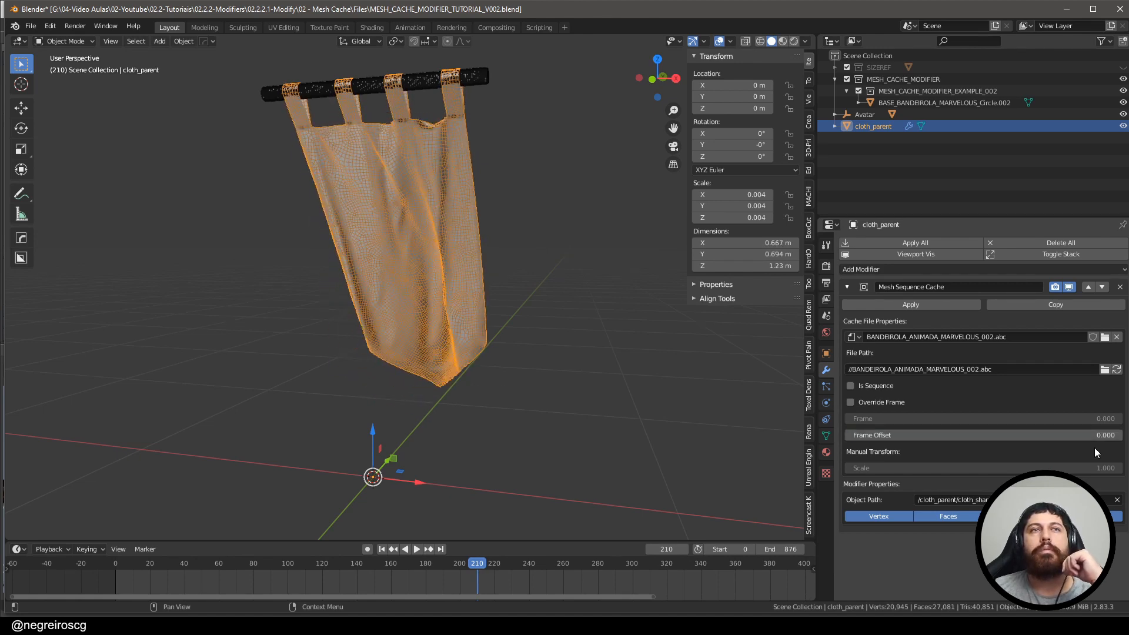
left_click_drag(999, 436, 1075, 435)
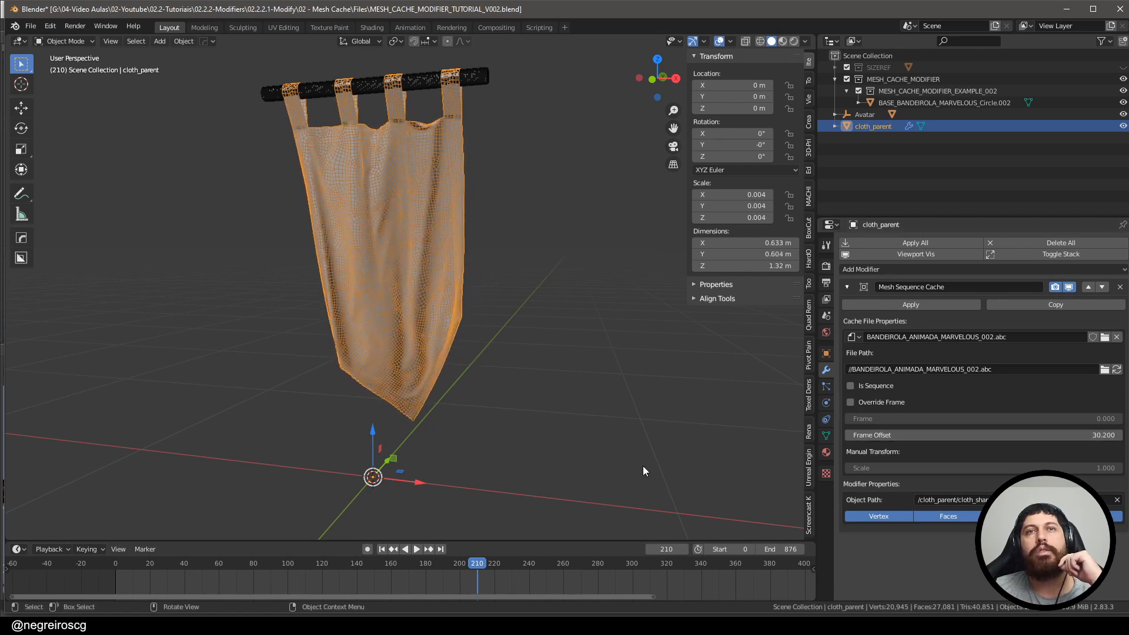
left_click(382, 549)
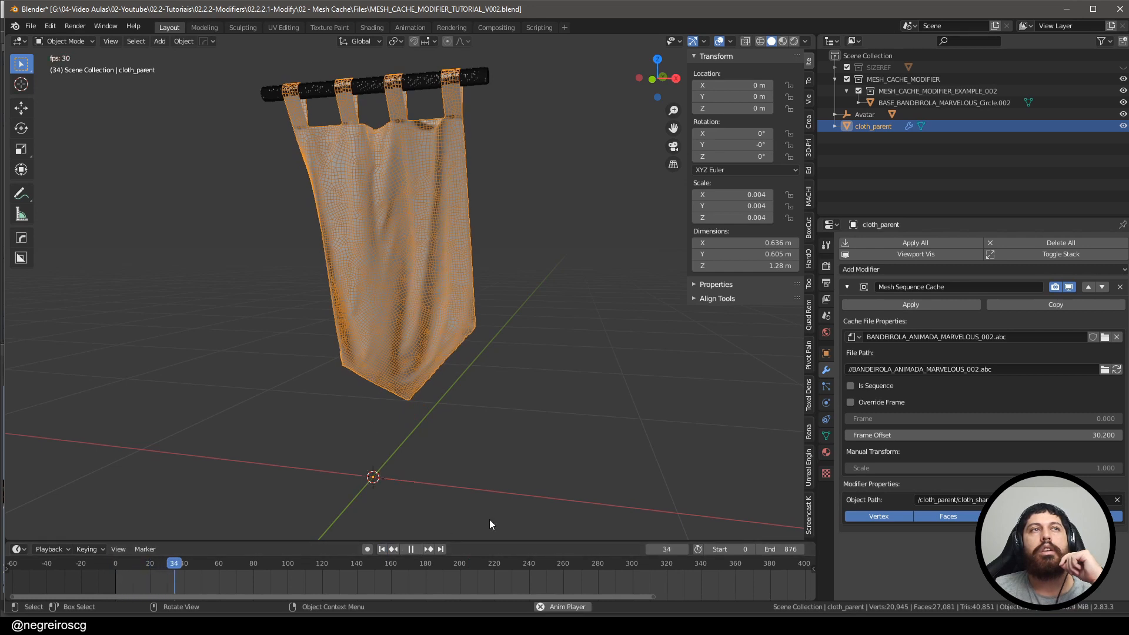
left_click(411, 549)
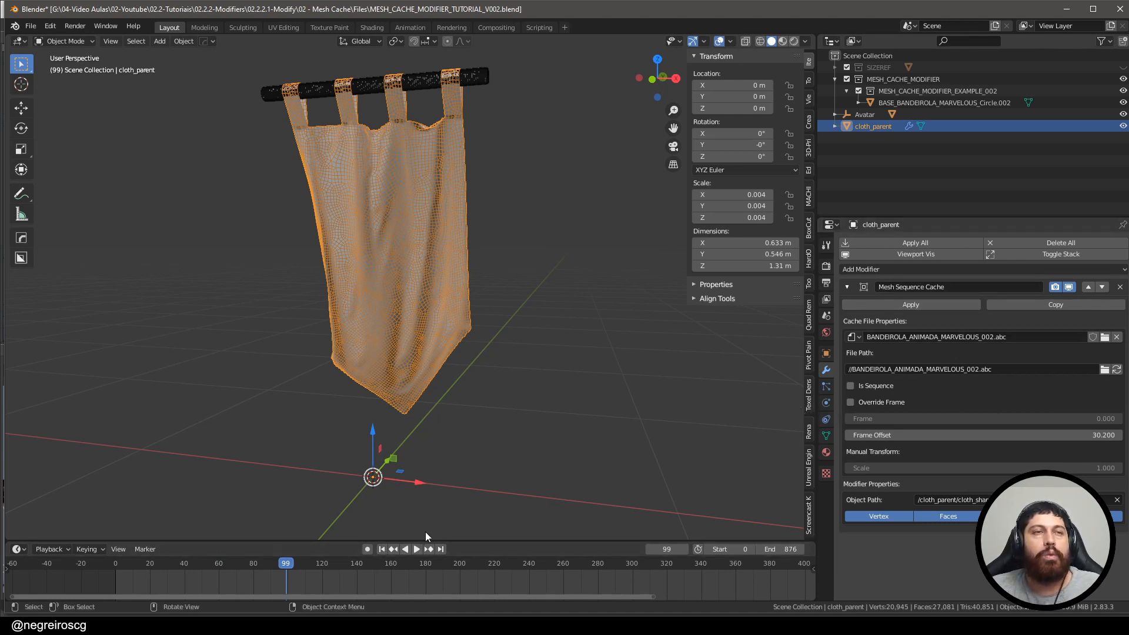
middle_click_drag(427, 357, 578, 325)
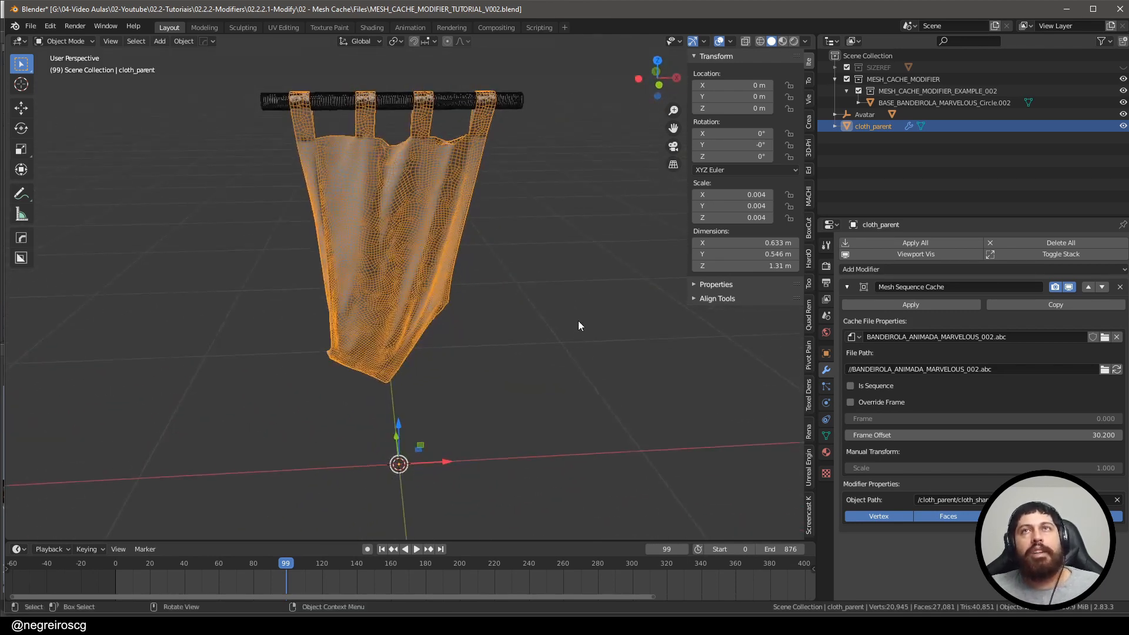
middle_click_drag(608, 236, 450, 234)
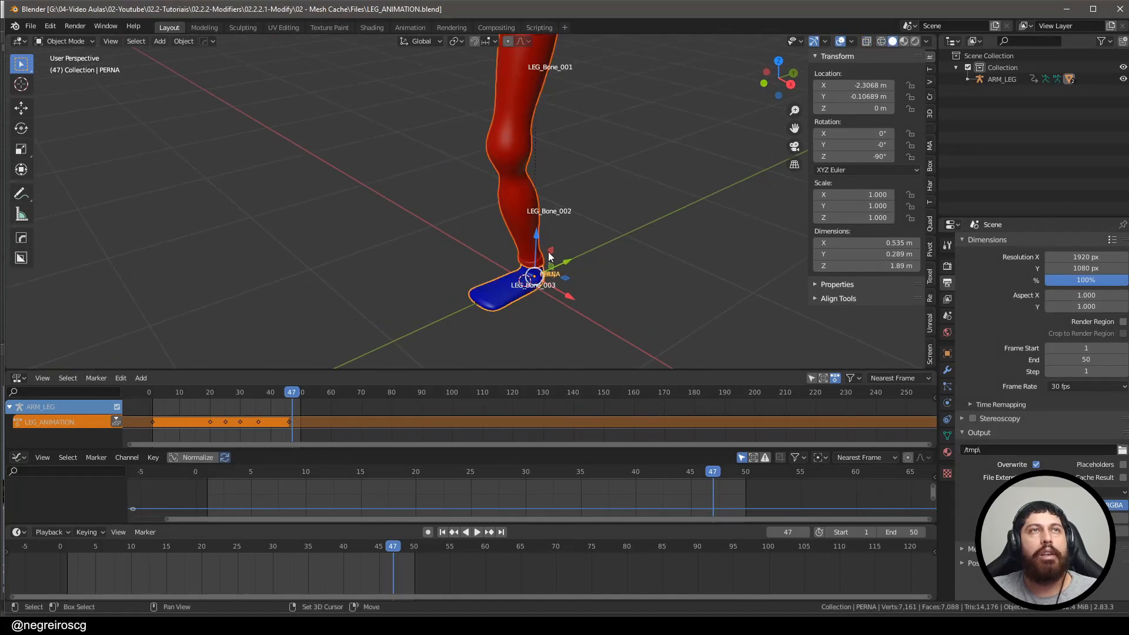
Step: In LEG_ANIMATION.blend, select the red trousers mesh and inspect the rigged leg from several angles
middle_click_drag(549, 256, 601, 309)
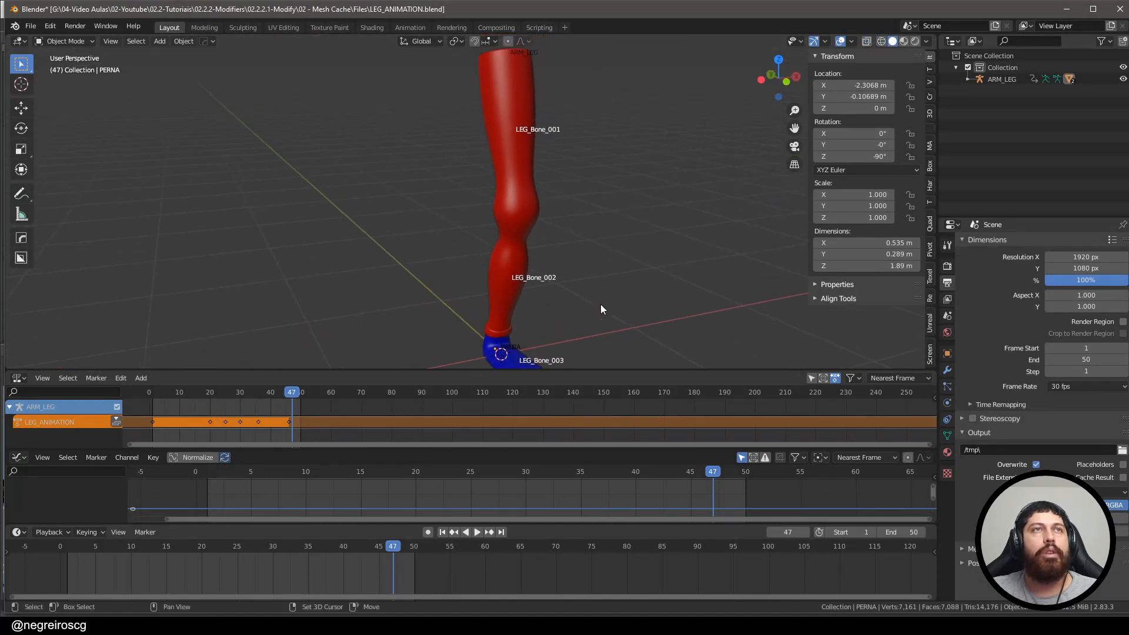
left_click(514, 213)
middle_click_drag(514, 213, 615, 221)
key("shift+w")
key("shift+w")
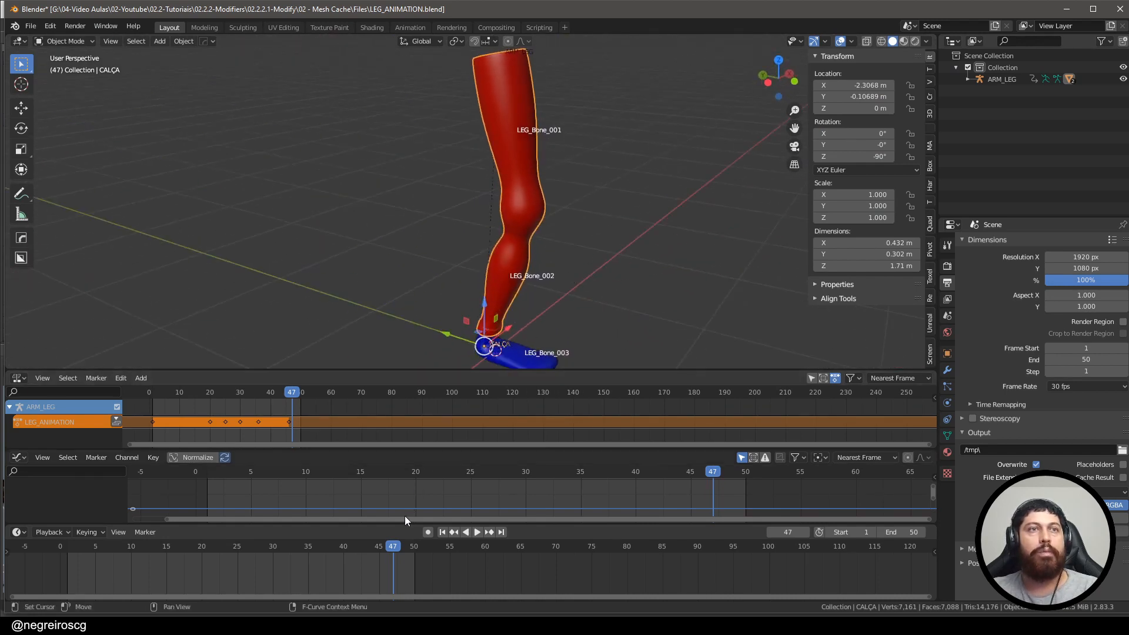
middle_click_drag(485, 251, 459, 317)
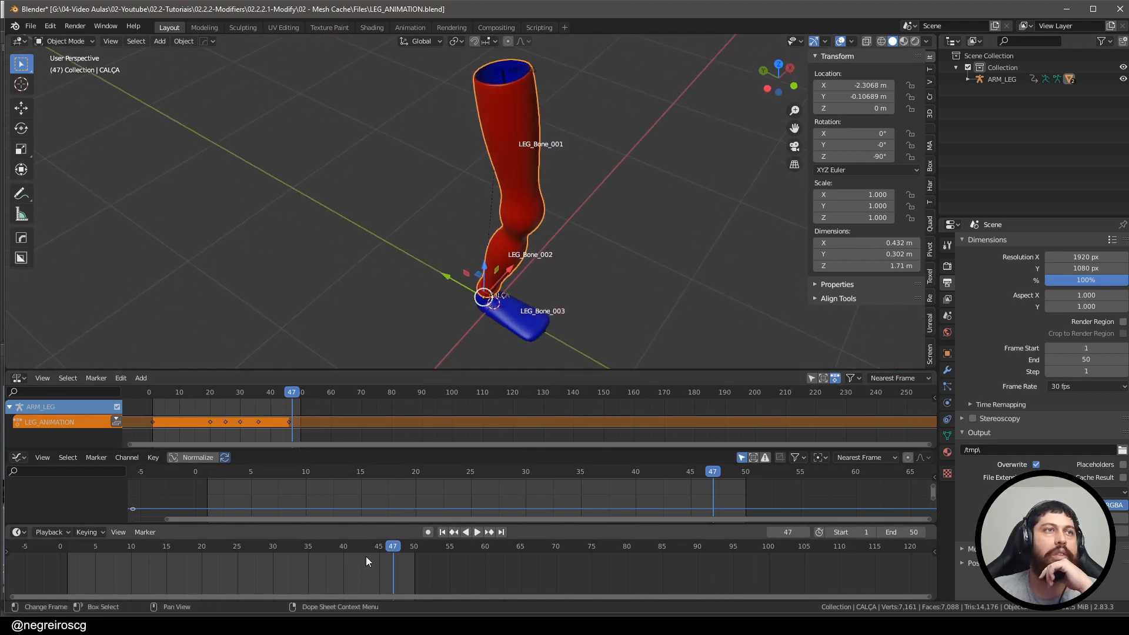
Step: Return to frame 1 and play the leg animation while viewing it from the side
left_click_drag(393, 548, 69, 570)
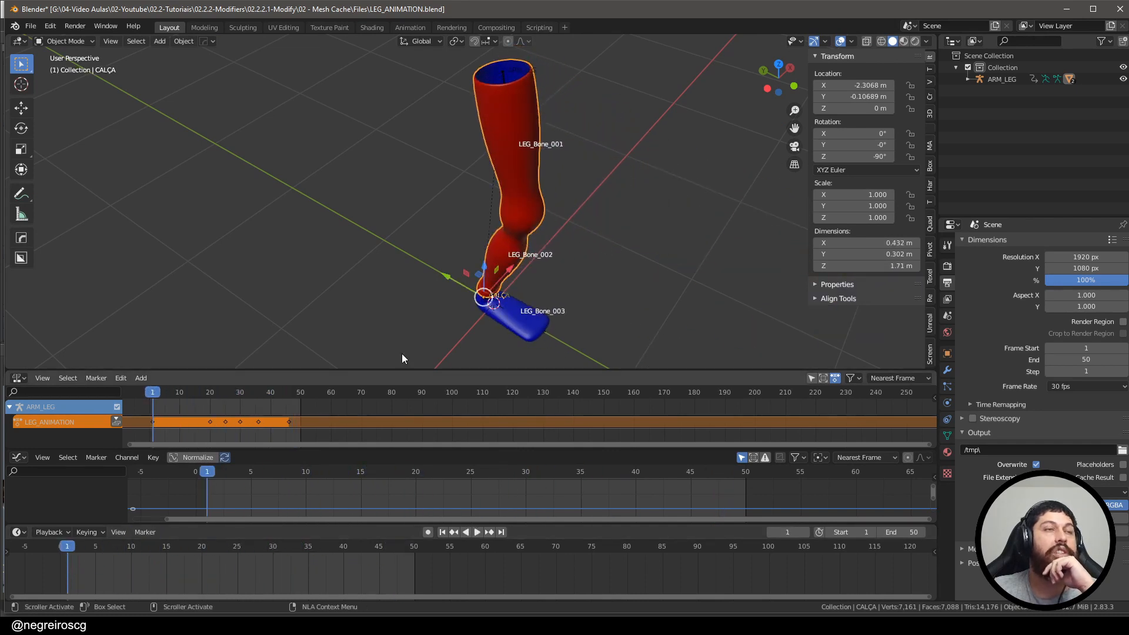
scroll(482, 197, "down", 3)
middle_click_drag(482, 197, 501, 185)
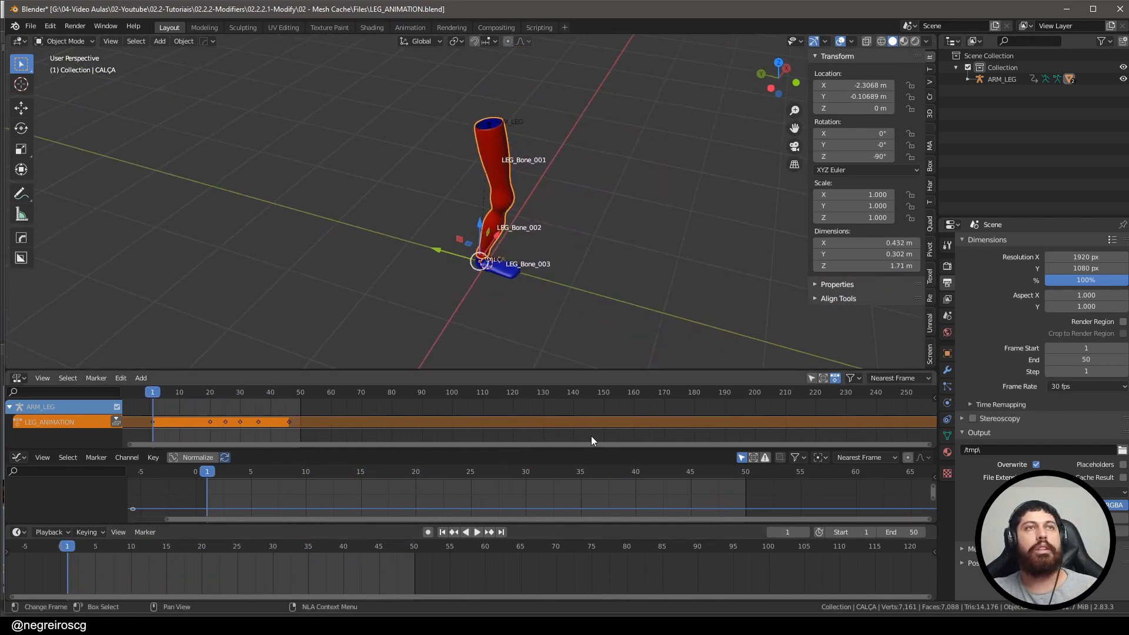
left_click(476, 531)
middle_click_drag(556, 341, 556, 154)
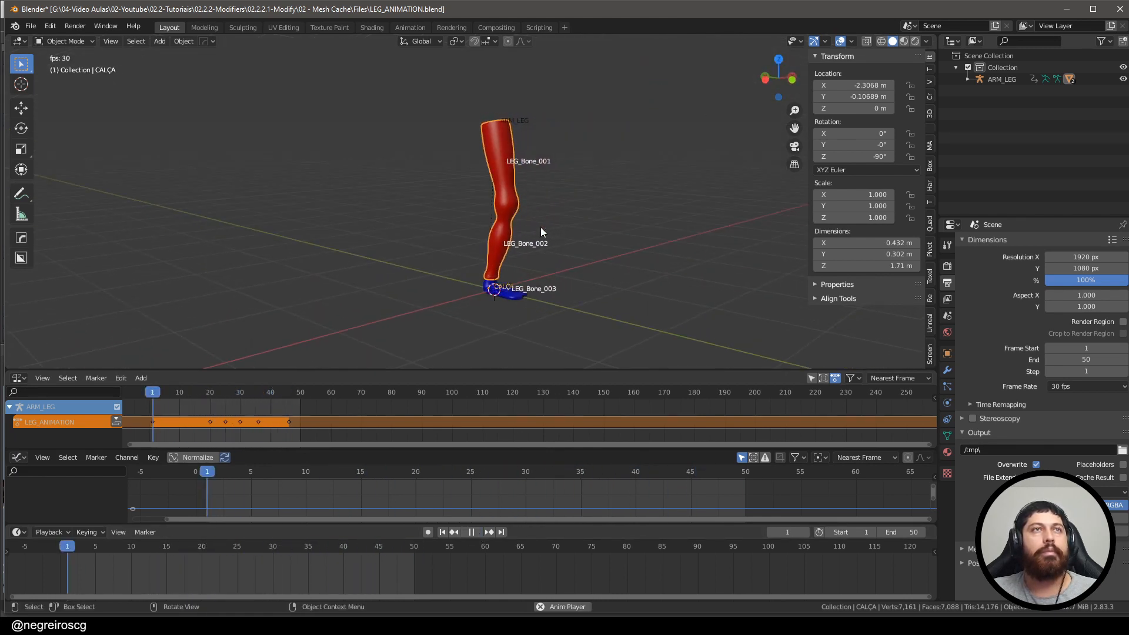
middle_click_drag(540, 227, 590, 226)
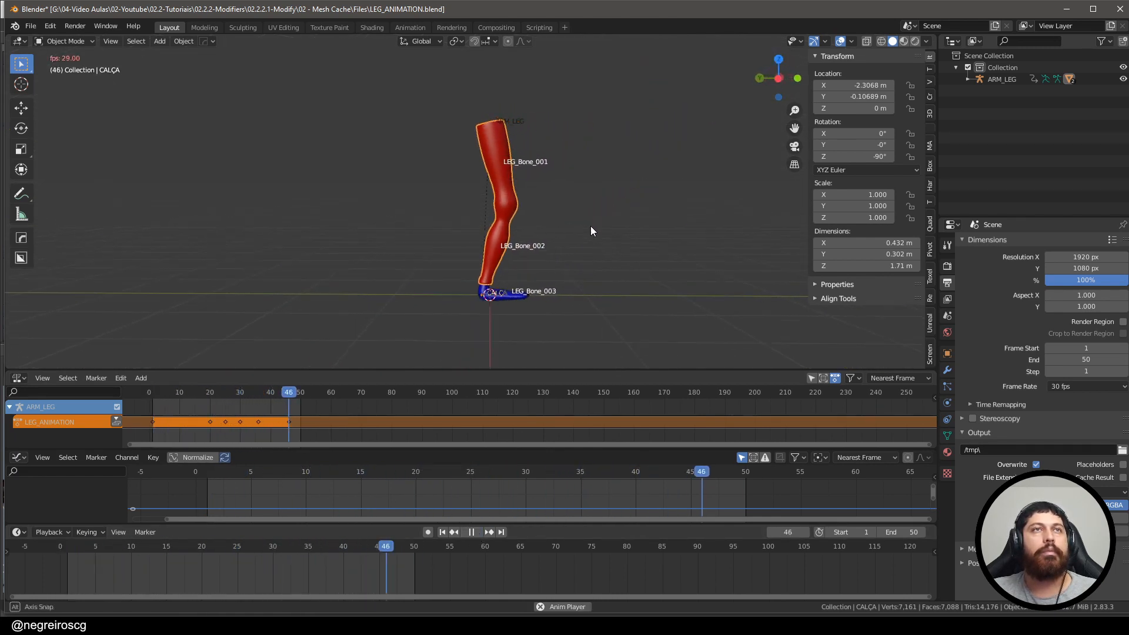
left_click(476, 532)
Step: Look up the file export options for the animated leg
scroll(495, 152, "up", 3)
key("F4")
mouse_move(518, 163)
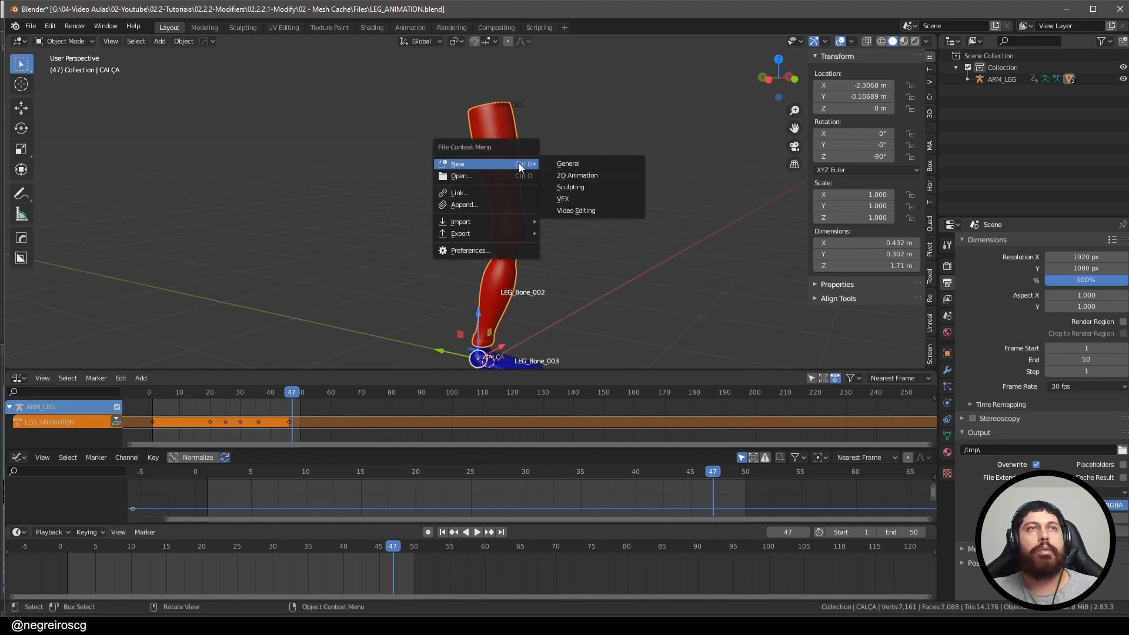
mouse_move(482, 236)
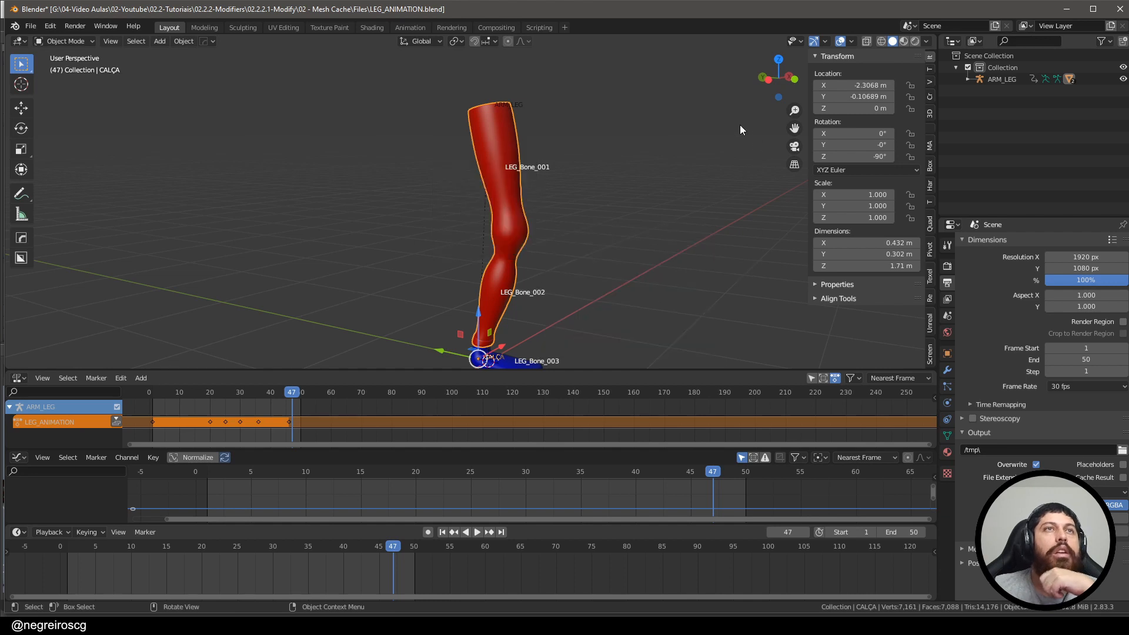
Step: In MESH_CACHE_MODIFIER_TUTORIAL_V003.blend, switch to wireframe shading and delete the existing leg objects and their parent empty
left_click(291, 570)
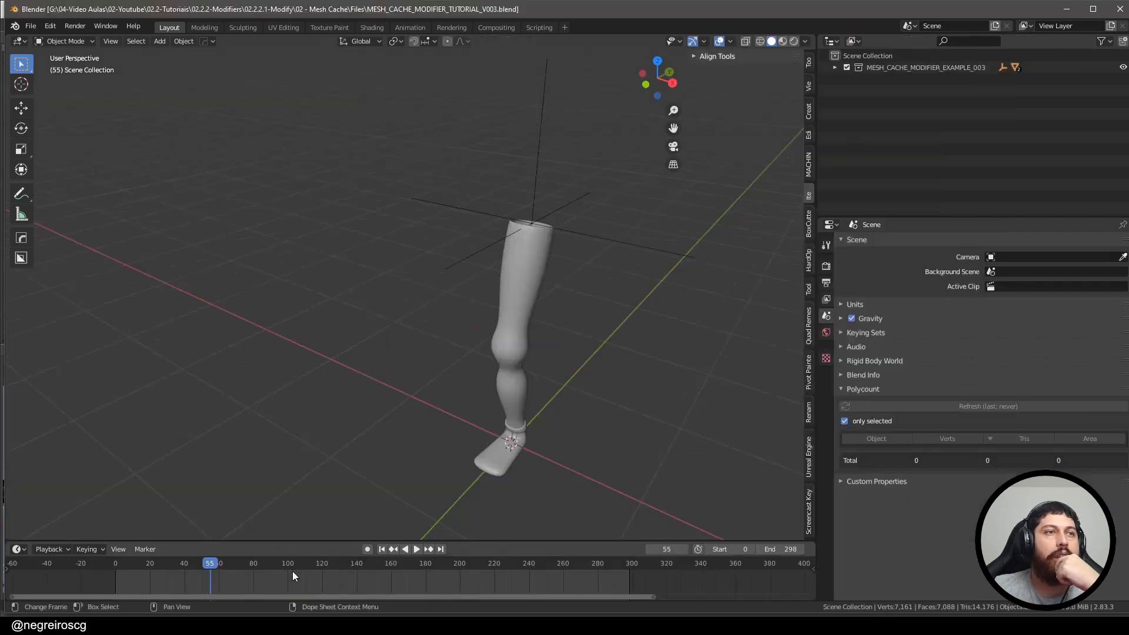
middle_click_drag(630, 217, 571, 221)
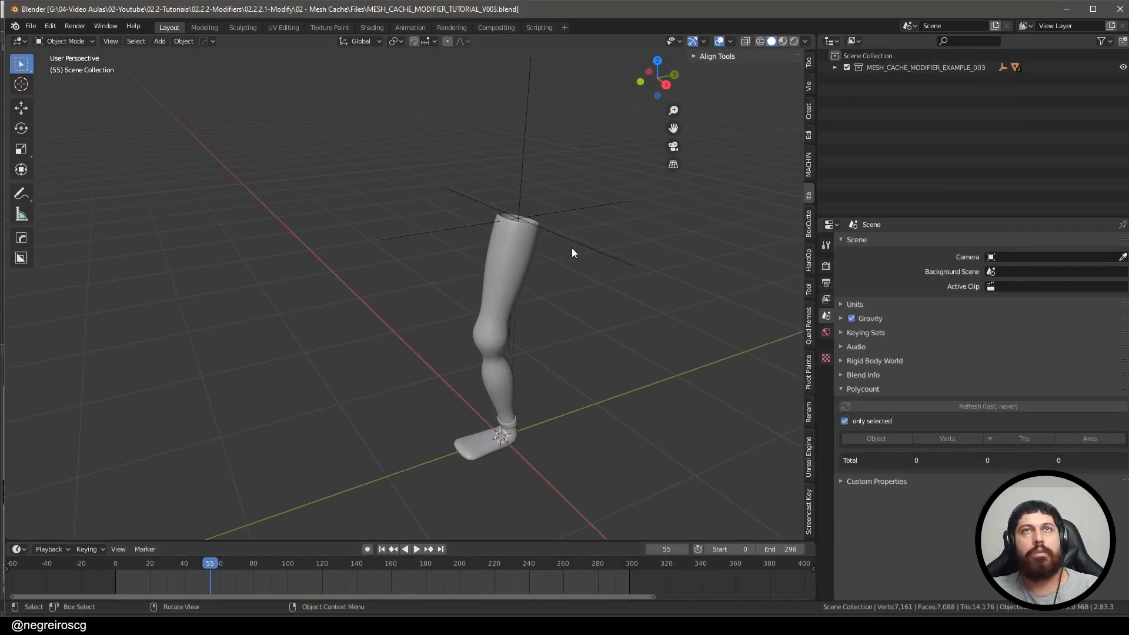
left_click(570, 250)
left_click(522, 248)
scroll(522, 248, "down", 3)
key("shift+z")
left_click_drag(581, 164, 511, 307)
key("Delete")
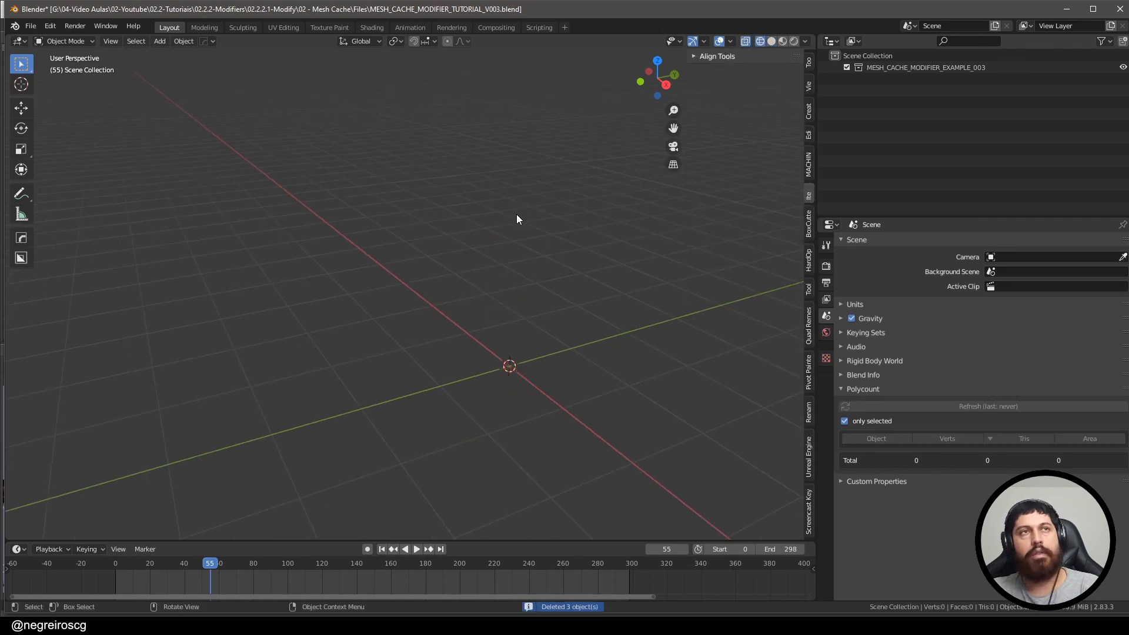
Step: Import LEG_ANIMATION.abc as Alembic at scale 1.000 with Relative Path and Set Frame Range enabled
key("F4")
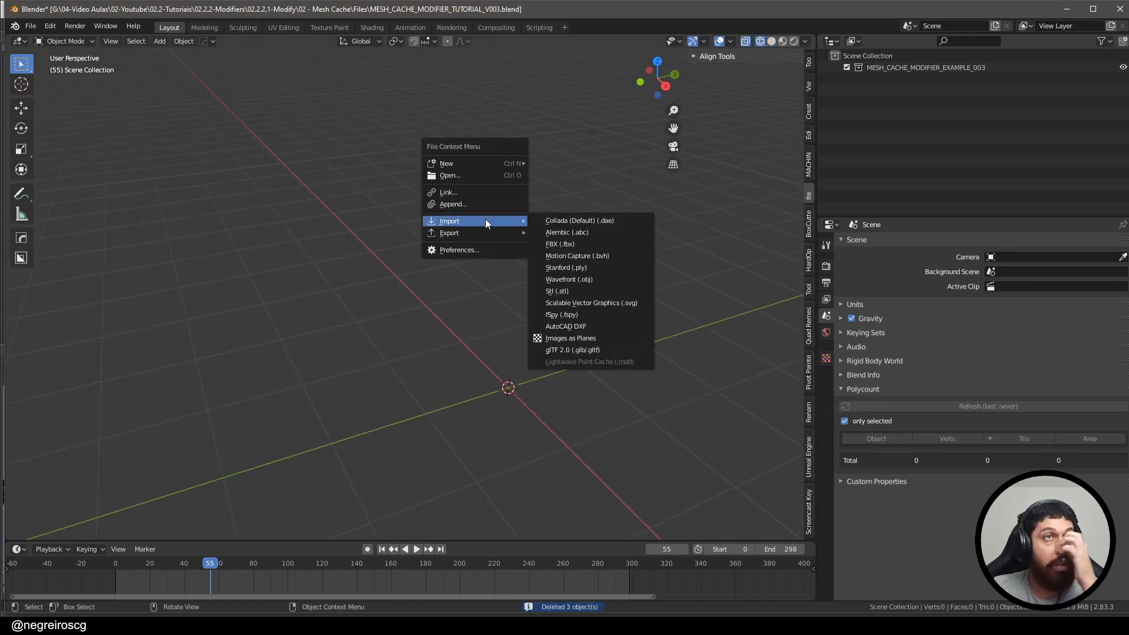
left_click(598, 231)
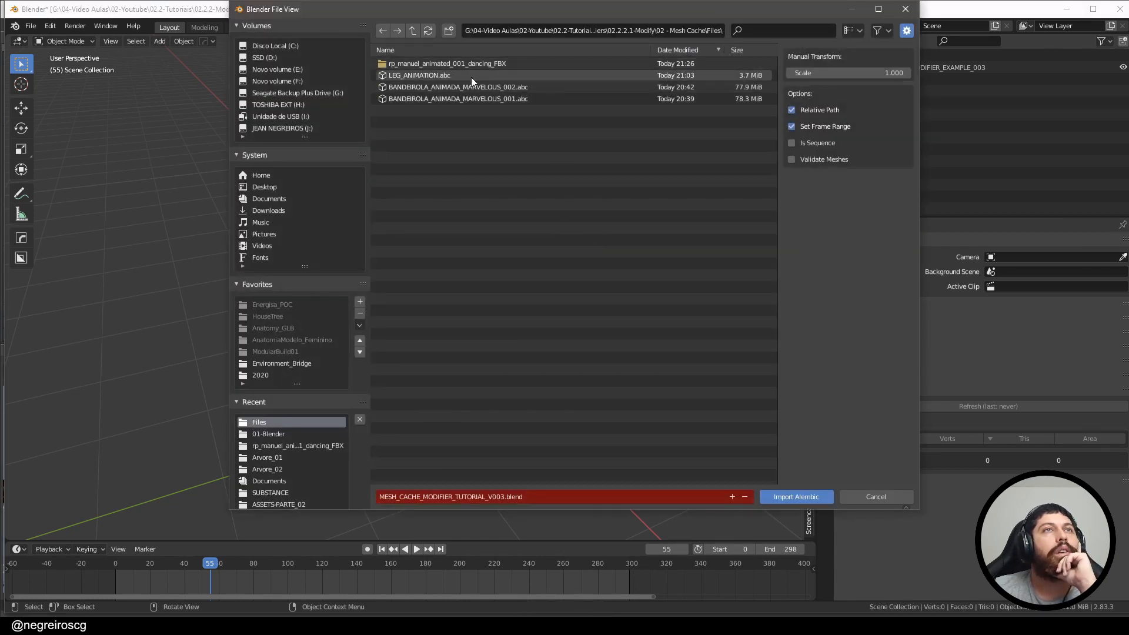
left_click(423, 79)
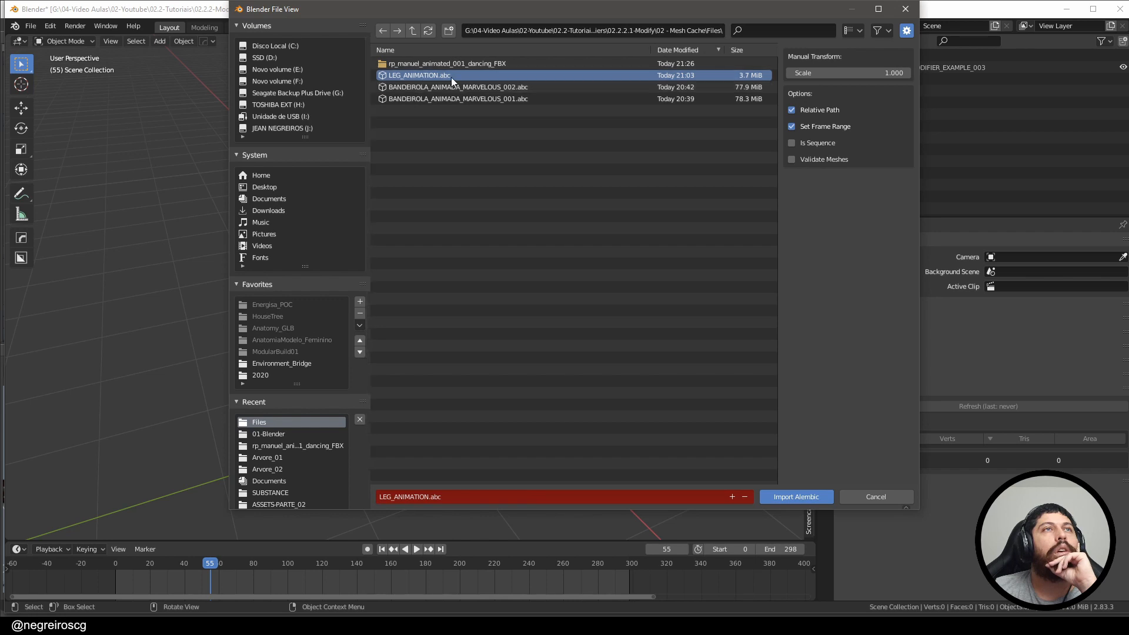
left_click(805, 497)
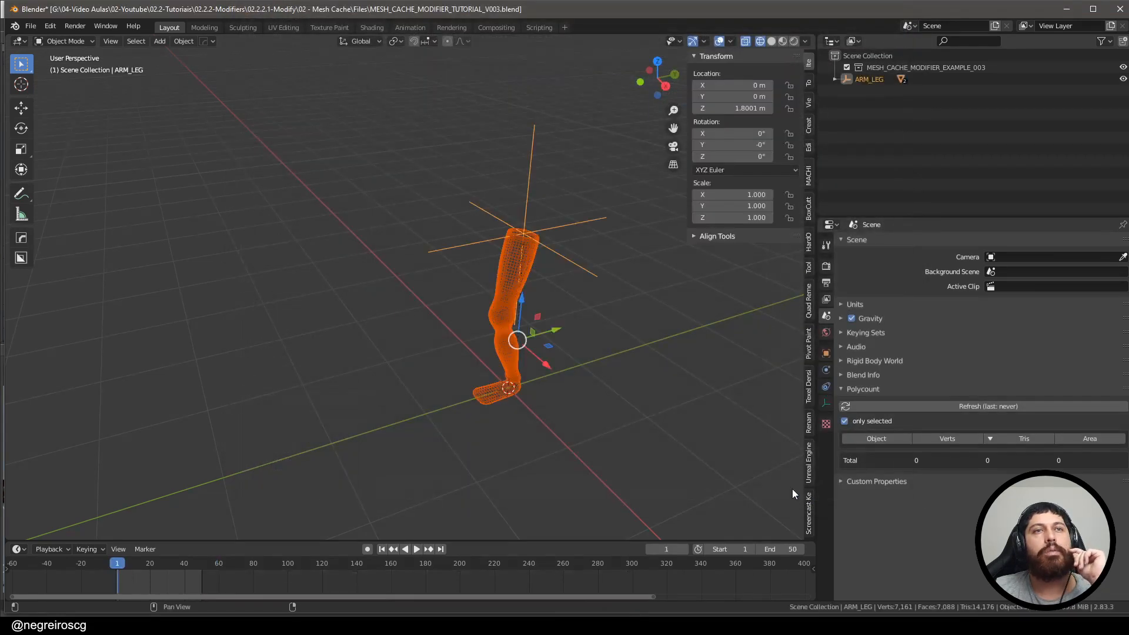
Step: Return the viewport to solid shading and inspect the imported trousers and leg meshes
scroll(522, 270, "up", 3)
mouse_move(522, 271)
middle_mouse_down()
mouse_move(579, 232)
mouse_move(499, 261)
mouse_move(423, 250)
mouse_move(575, 213)
middle_mouse_up()
left_click(534, 252)
key("shift+z")
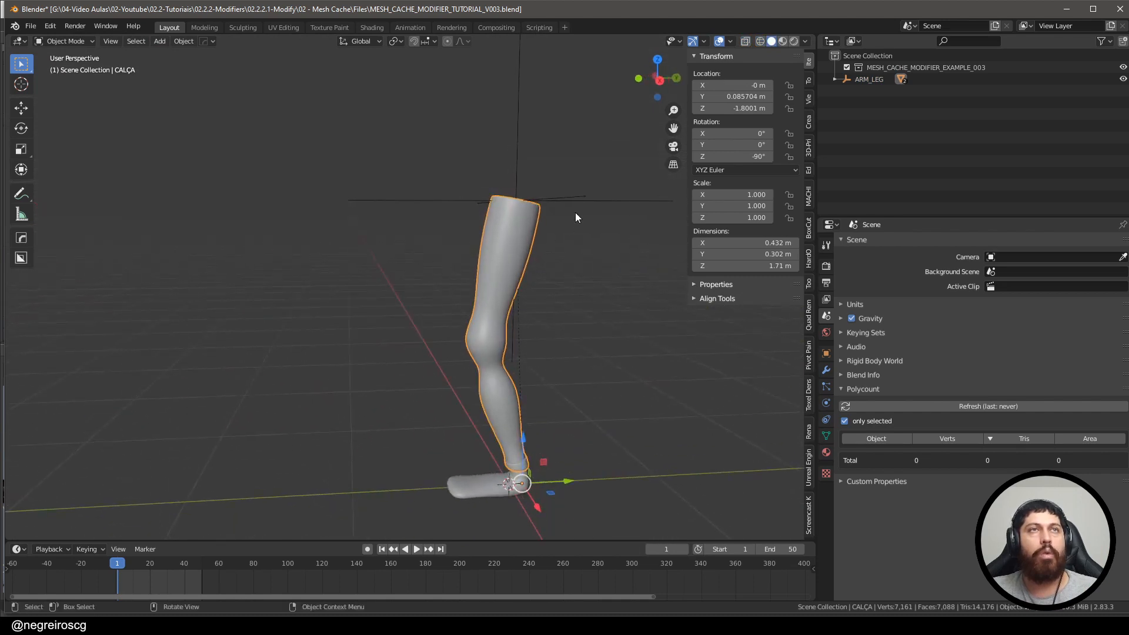
middle_click_drag(514, 234, 453, 397)
scroll(538, 272, "down", 2)
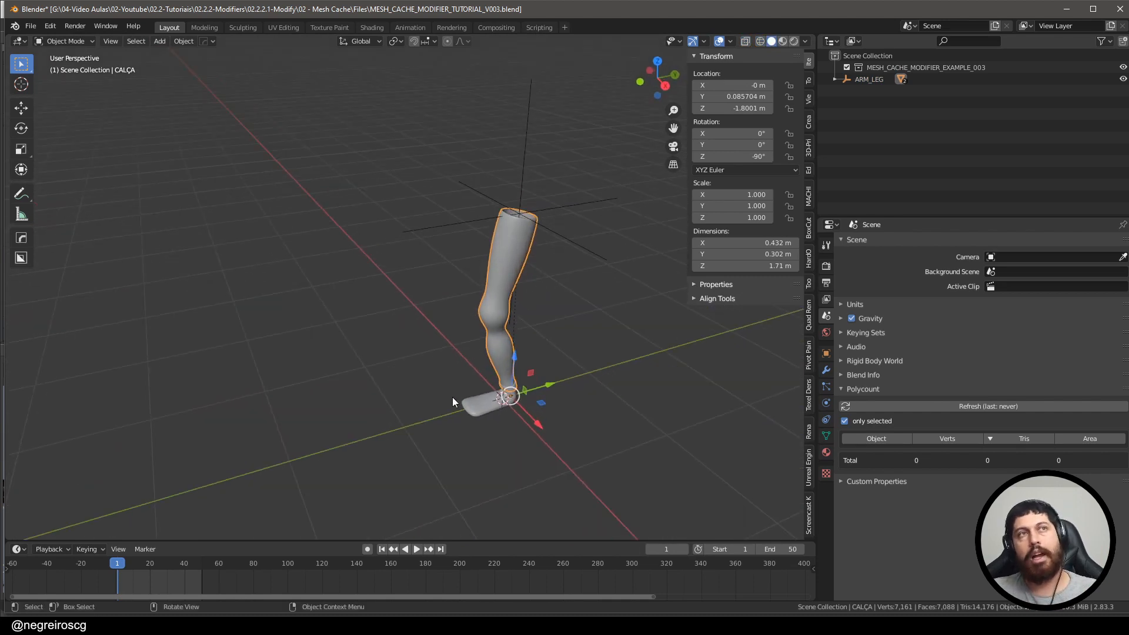
scroll(475, 383, "up", 1)
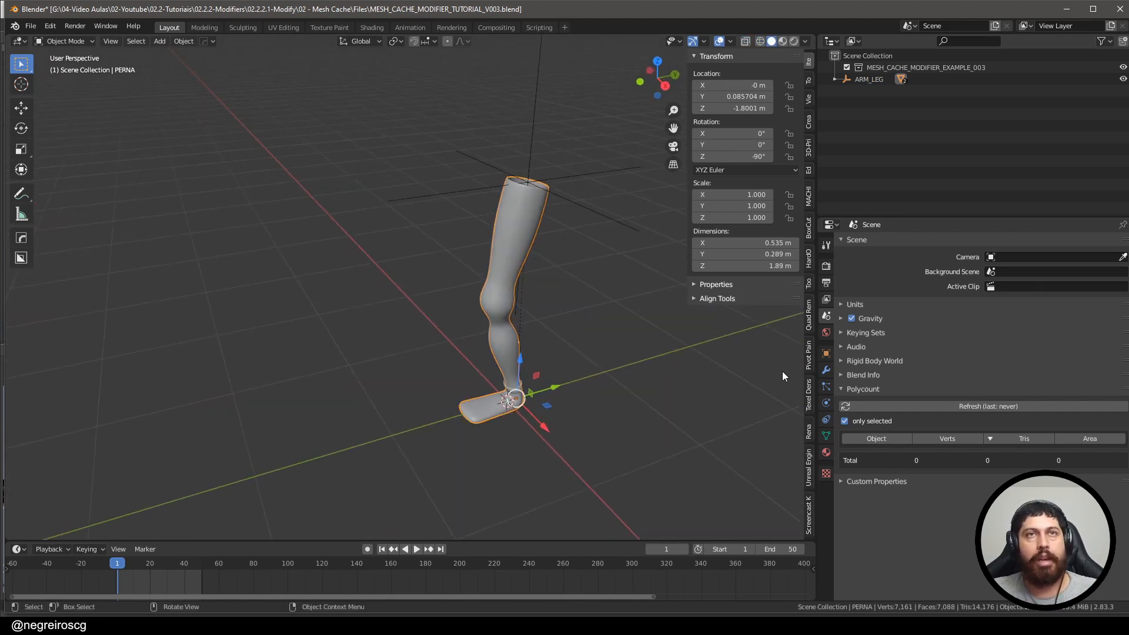
Step: Show the leg mesh's Mesh Sequence Cache settings and play the imported animation while viewing it from several angles
left_click(826, 369)
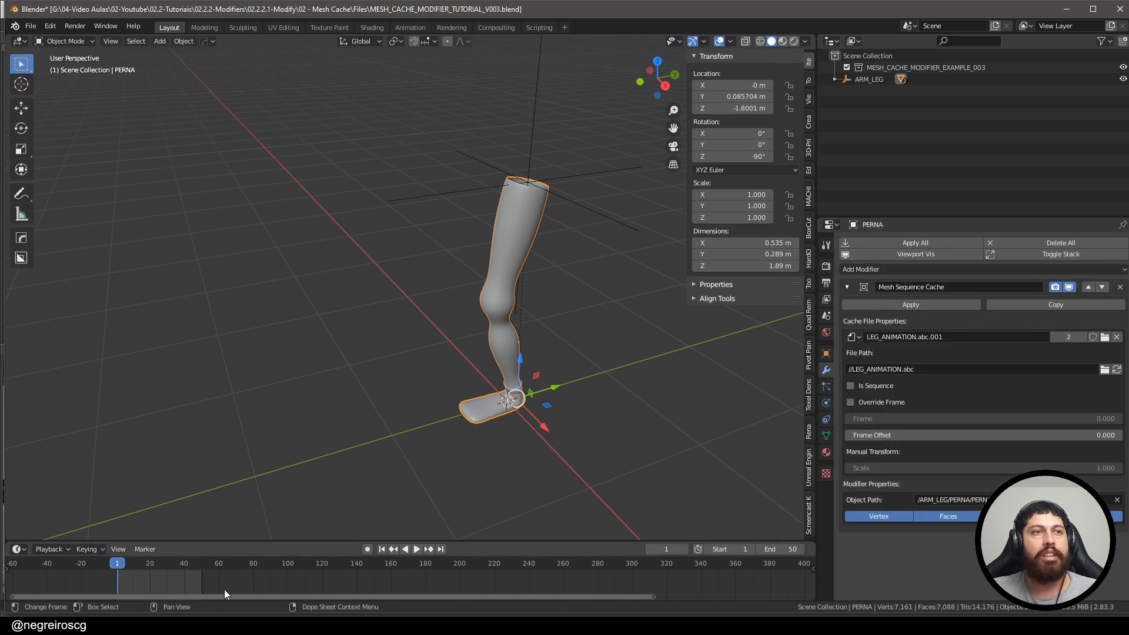
scroll(172, 588, "up", 3)
left_click(416, 550)
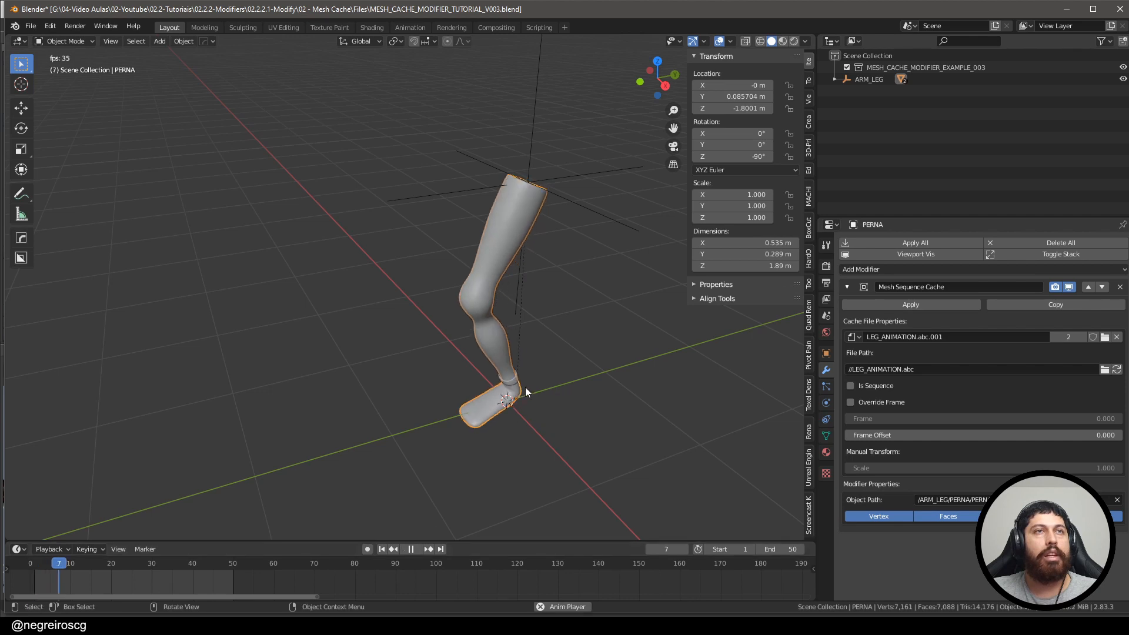
middle_click_drag(524, 387, 447, 323)
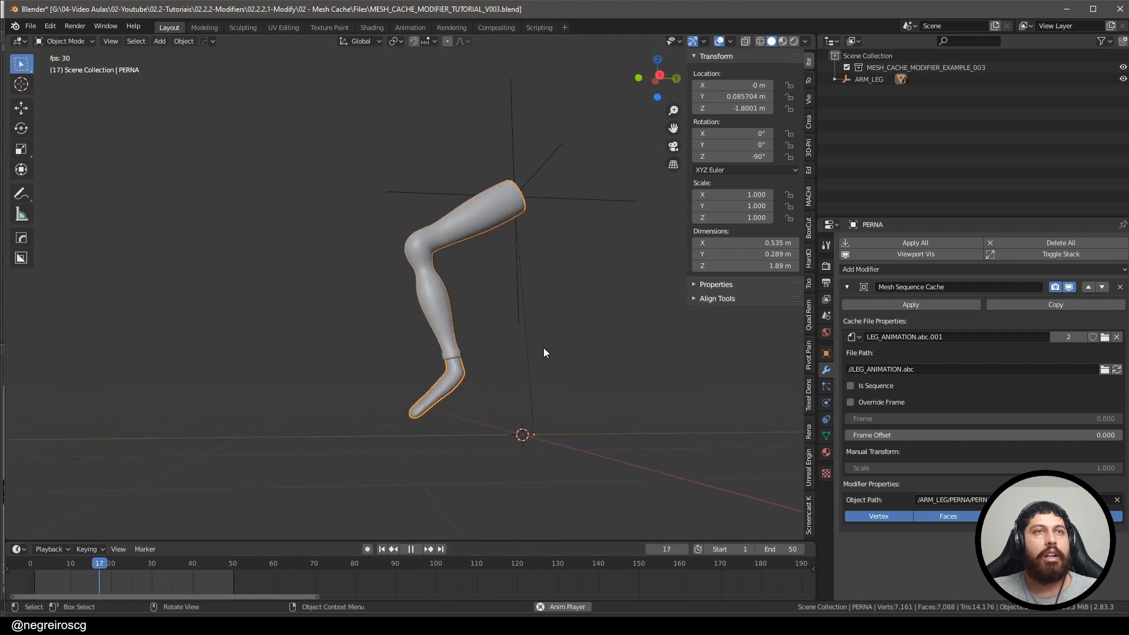
mouse_move(537, 355)
middle_mouse_down()
mouse_move(513, 401)
mouse_move(472, 360)
mouse_move(524, 364)
mouse_move(499, 334)
middle_mouse_up()
Step: Switch the viewport to wireframe, then to solid shading with the mesh edges overlaid on the leg
key("shift+z")
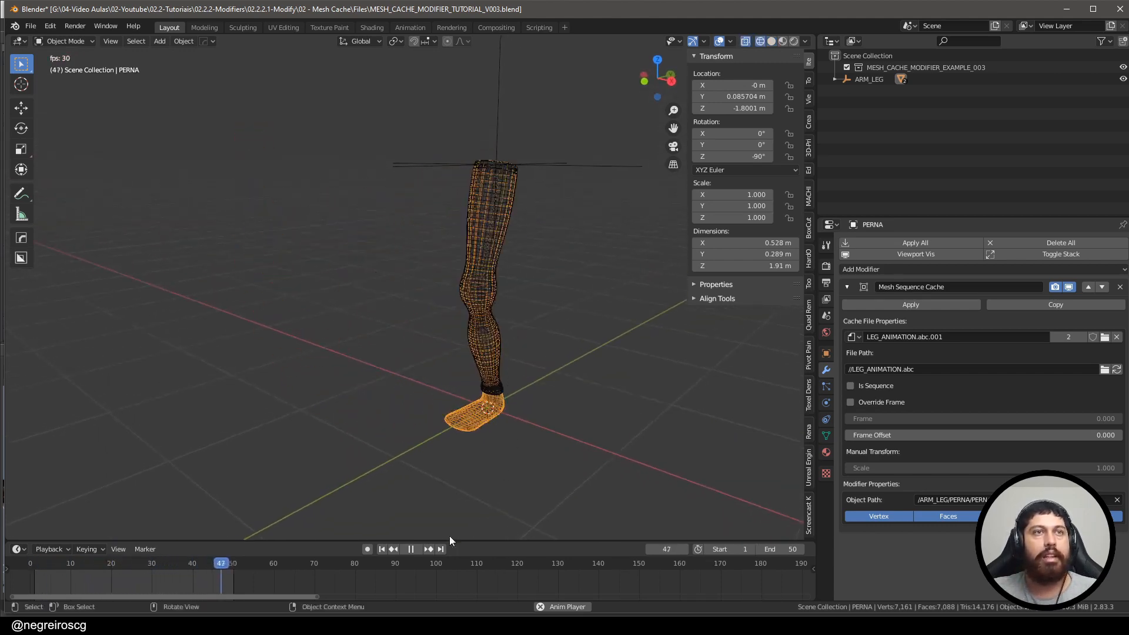
middle_click_drag(503, 307, 573, 289)
key("shift+z")
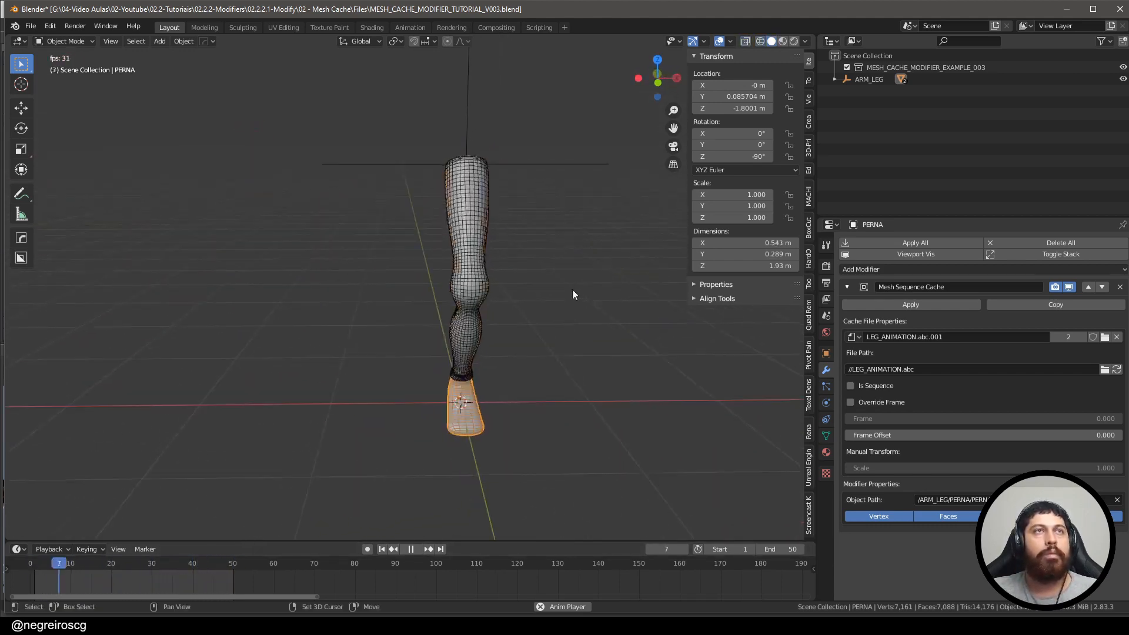
Step: Select the ARM_LEG parent empty and move it freely to about X -2.22 m, Y 0.14 m, Z 2.19 m during playback
left_click(552, 168)
scroll(552, 168, "down", 3)
left_click(552, 168)
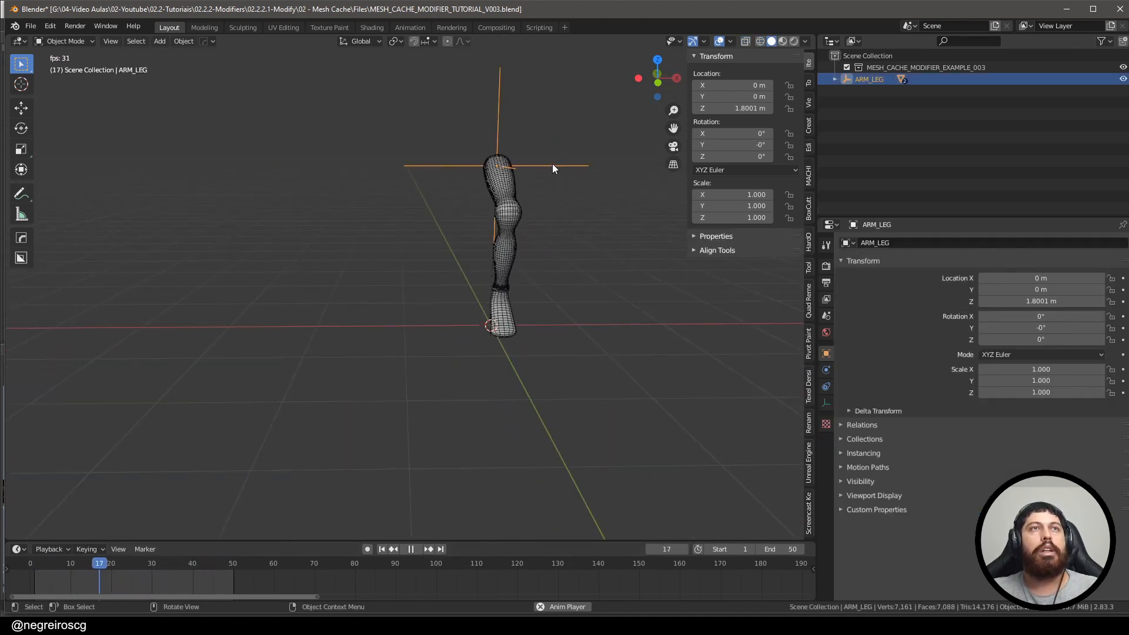
scroll(552, 164, "down", 3)
key("g")
left_click(431, 140)
Step: Rotate the ARM_LEG empty freely with trackball rotation several times while the leg animation plays
middle_click_drag(493, 142, 425, 173)
key("r")
key("r")
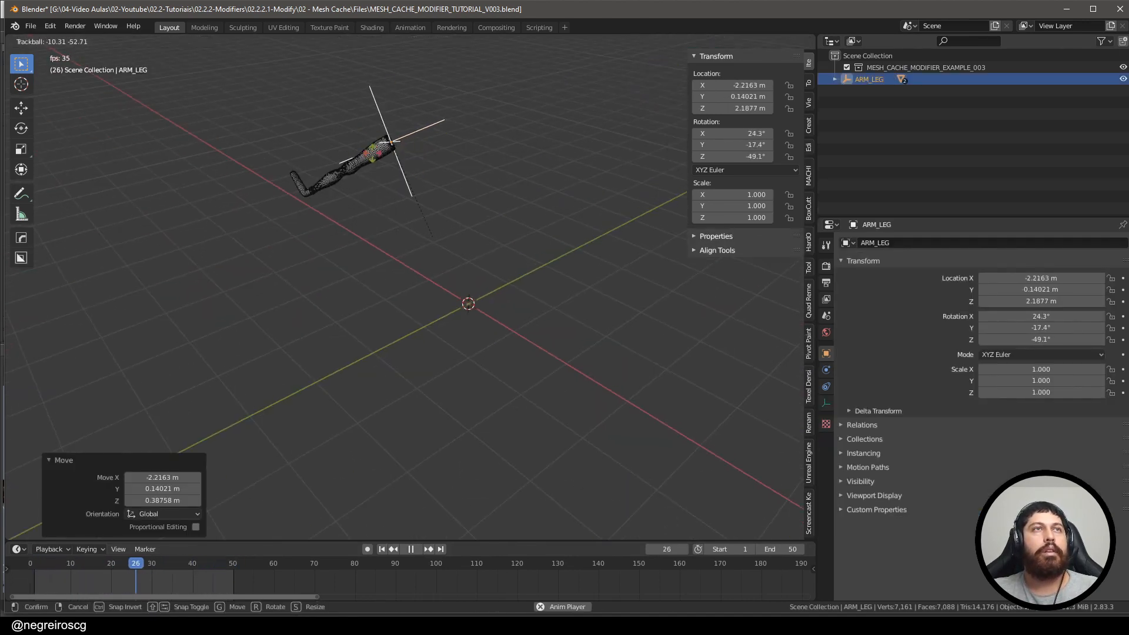
left_click(436, 200)
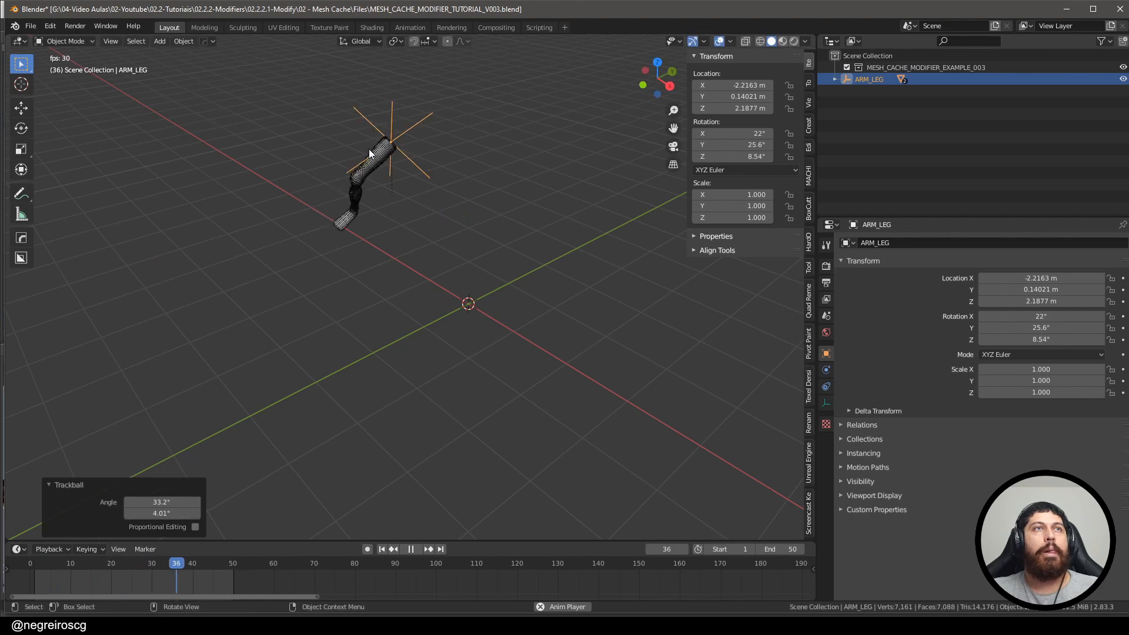
scroll(369, 148, "up", 3)
middle_click_drag(355, 170, 506, 170)
key("r")
key("r")
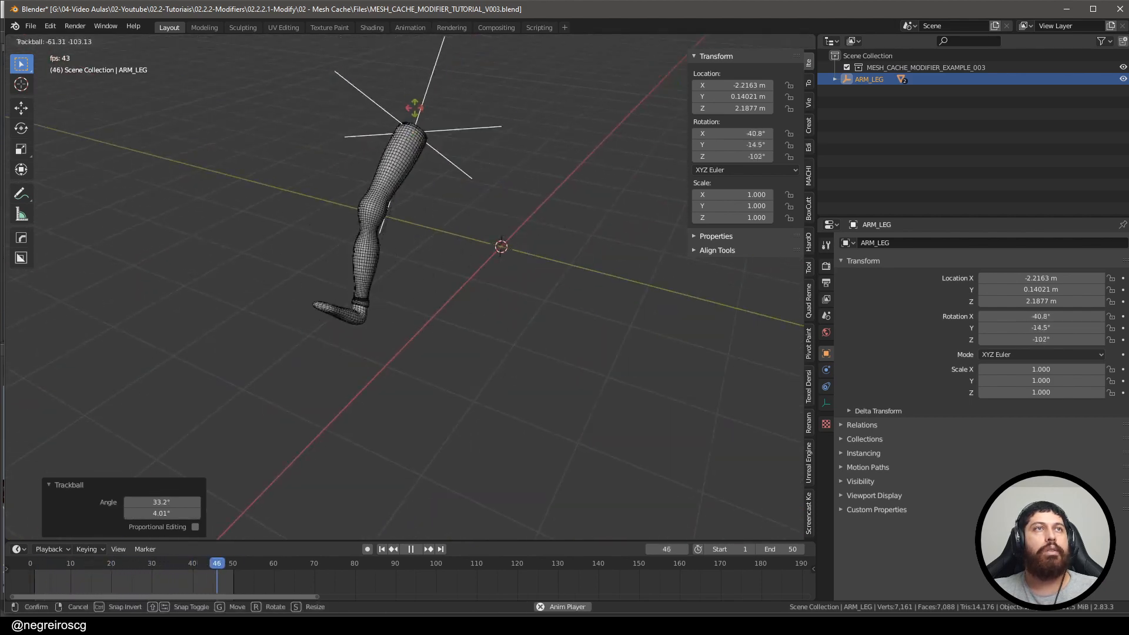
left_click(418, 210)
middle_click_drag(417, 211, 304, 251)
key("r")
key("r")
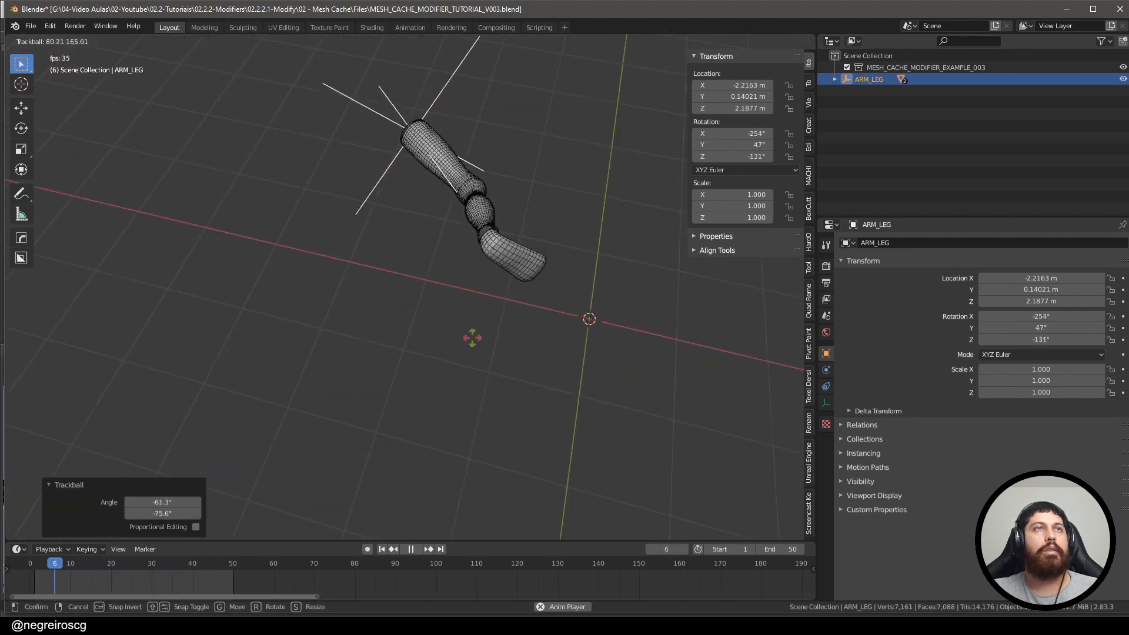
left_click(457, 372)
middle_click_drag(457, 372, 582, 225)
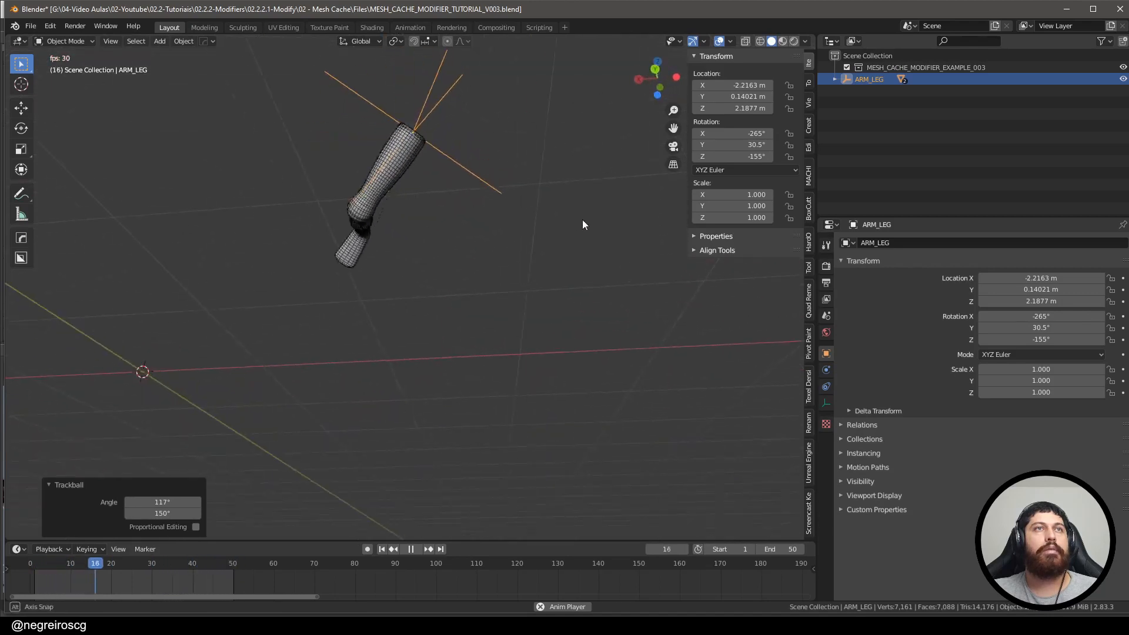
Step: Clear the ARM_LEG empty's rotation and location, then raise it about 2.09 m along the global Z axis
middle_click_drag(430, 247, 317, 284)
key("alt+r")
key("alt+g")
key("g")
key("z")
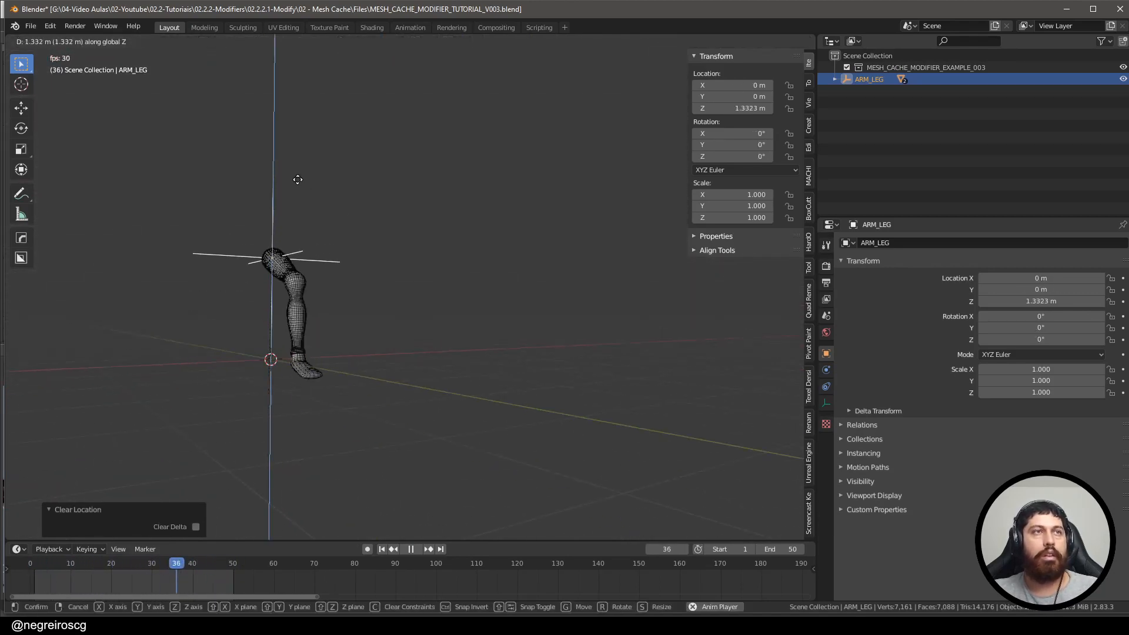
left_click(301, 126)
middle_click_drag(340, 191, 488, 258)
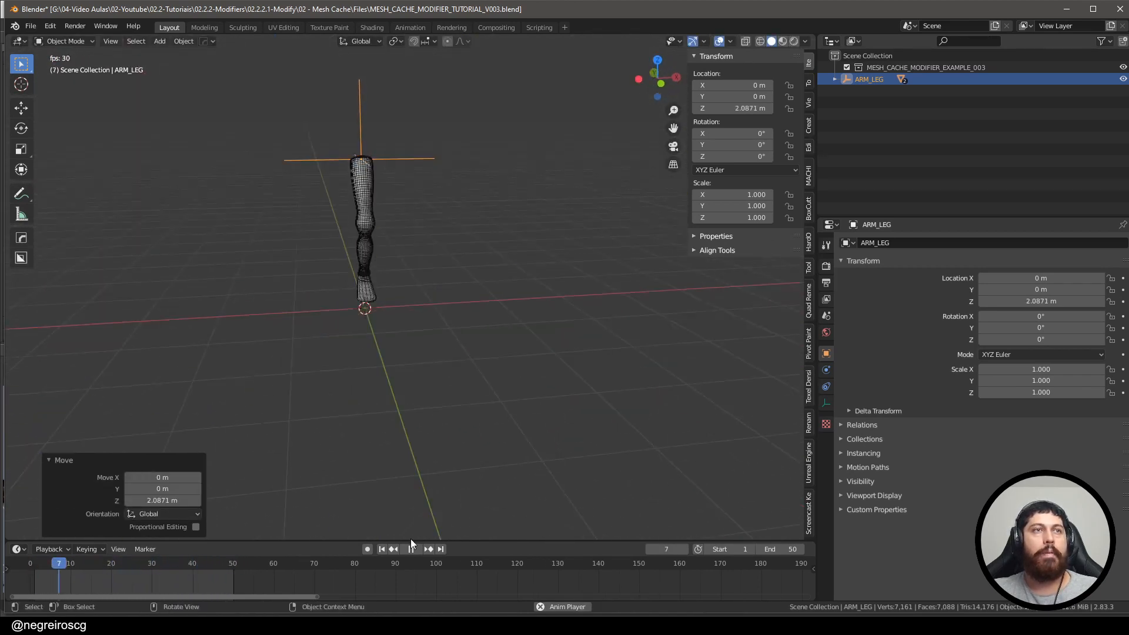
Step: Pause the leg animation at frame 22 and examine the posed leg from several sides
left_click(411, 549)
left_click(412, 549)
middle_click_drag(432, 216, 478, 249)
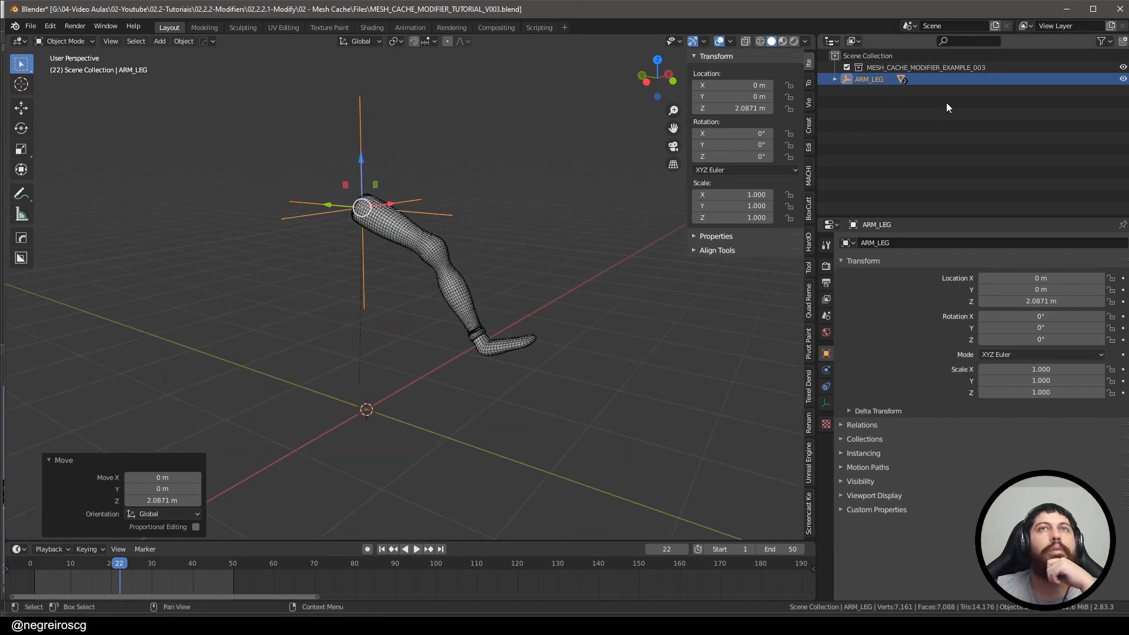
middle_click_drag(524, 245, 460, 245)
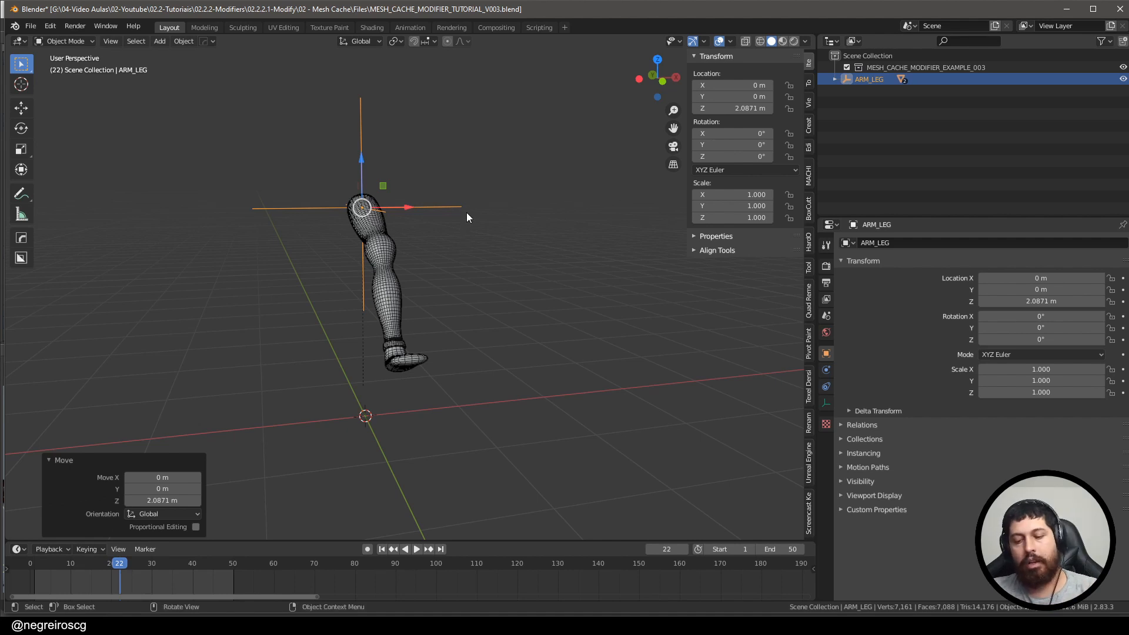
left_click(385, 242)
middle_click_drag(512, 251, 410, 237)
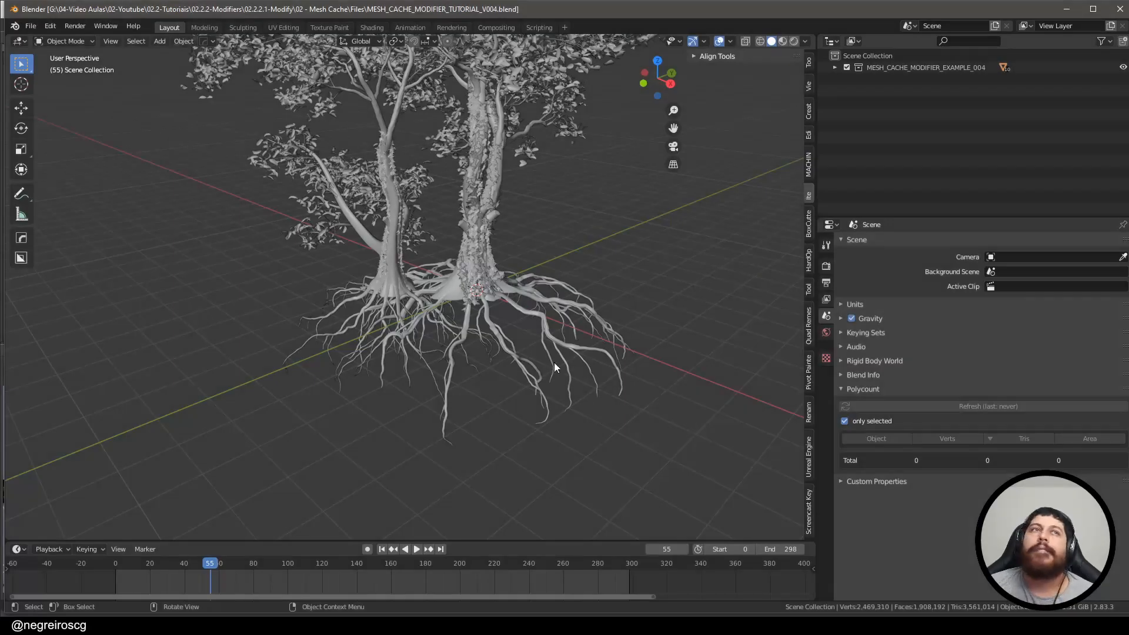
Step: Examine the tree's canopy, trunks and roots in MESH_CACHE_MODIFIER_TUTORIAL_V004.blend from several angles
middle_click_drag(553, 362, 643, 288)
scroll(475, 291, "up", 4)
scroll(475, 291, "down", 3)
scroll(643, 288, "up", 2)
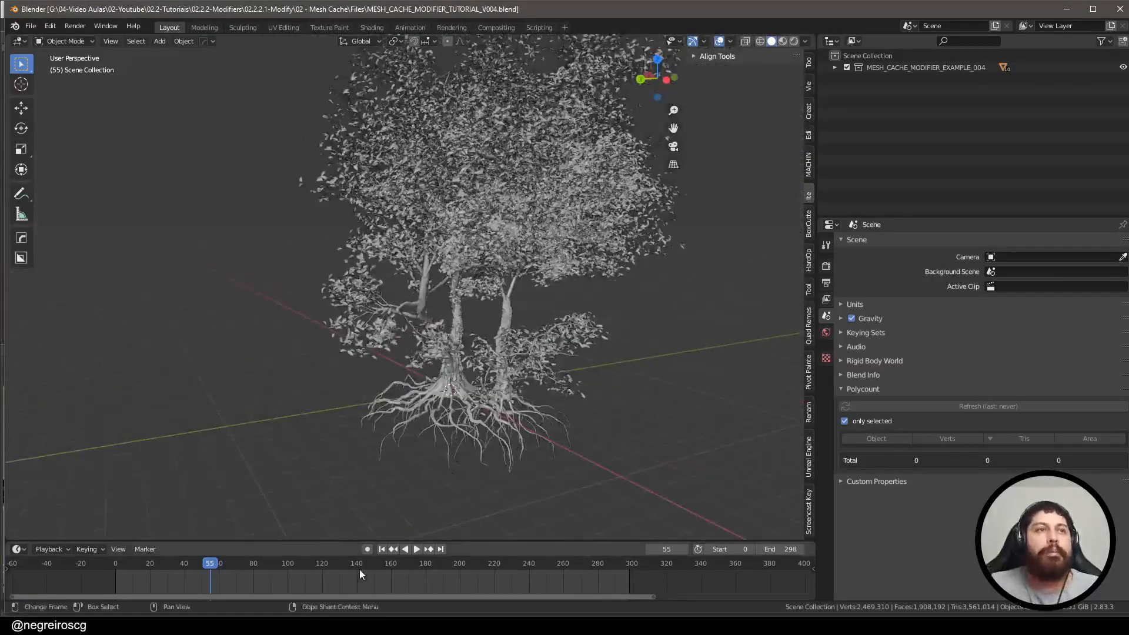
middle_click_drag(425, 363, 661, 335)
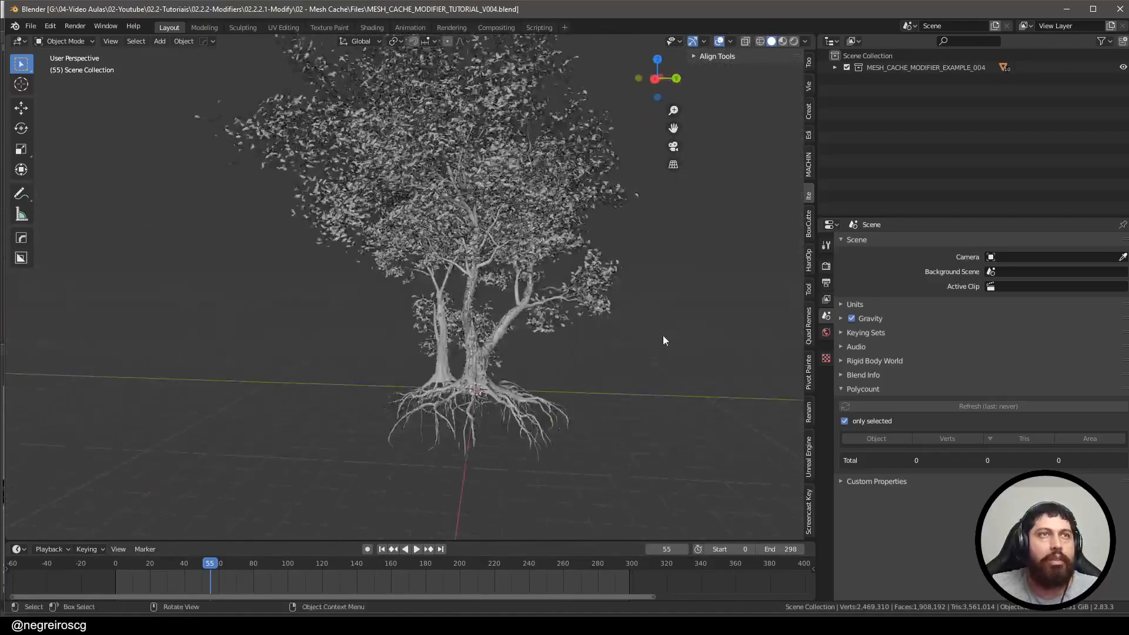
scroll(458, 351, "up", 2)
middle_click_drag(459, 351, 491, 395)
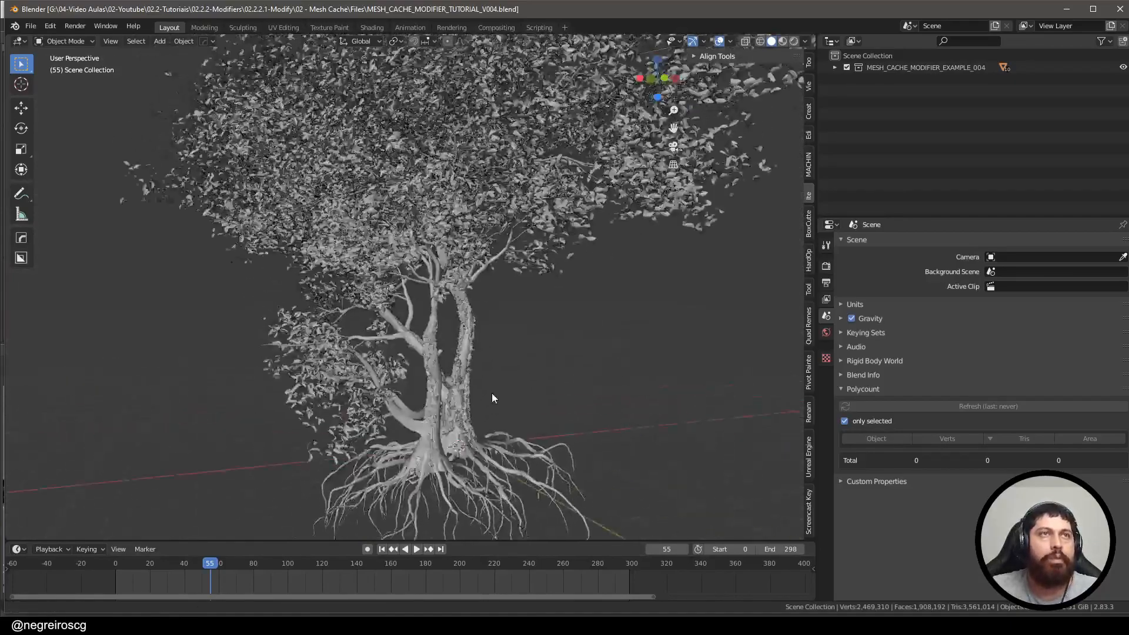
scroll(491, 396, "up", 2)
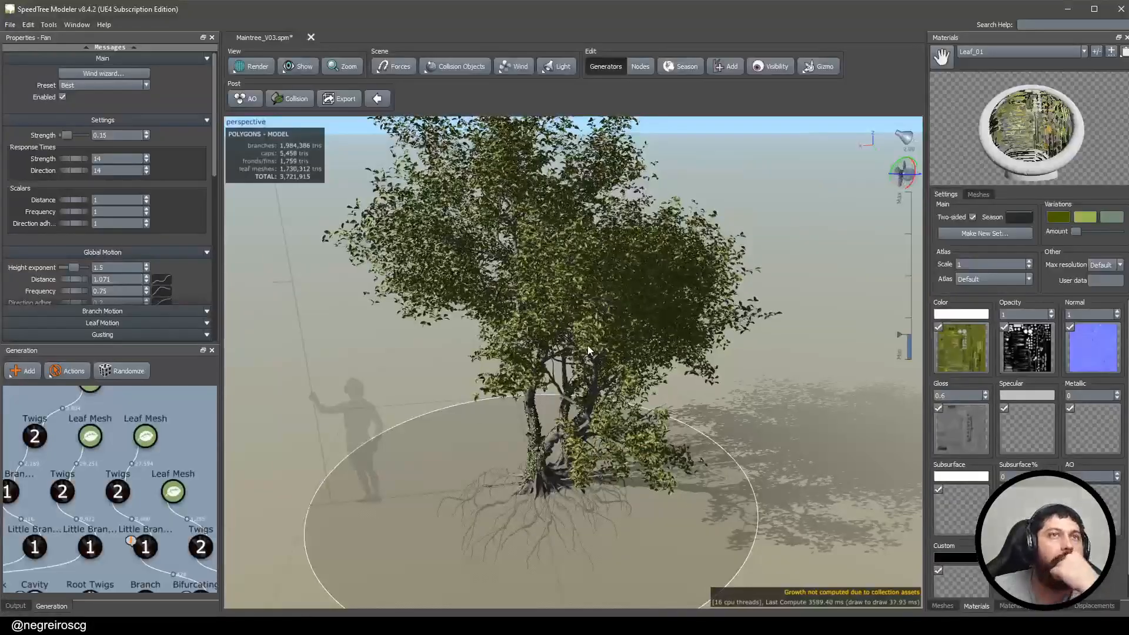
Step: Examine the Maintree_V03.spm tree in SpeedTree Modeler, then return to Blender
left_click_drag(603, 392, 702, 277, "alt")
scroll(630, 455, "up", 3)
scroll(623, 293, "down", 5)
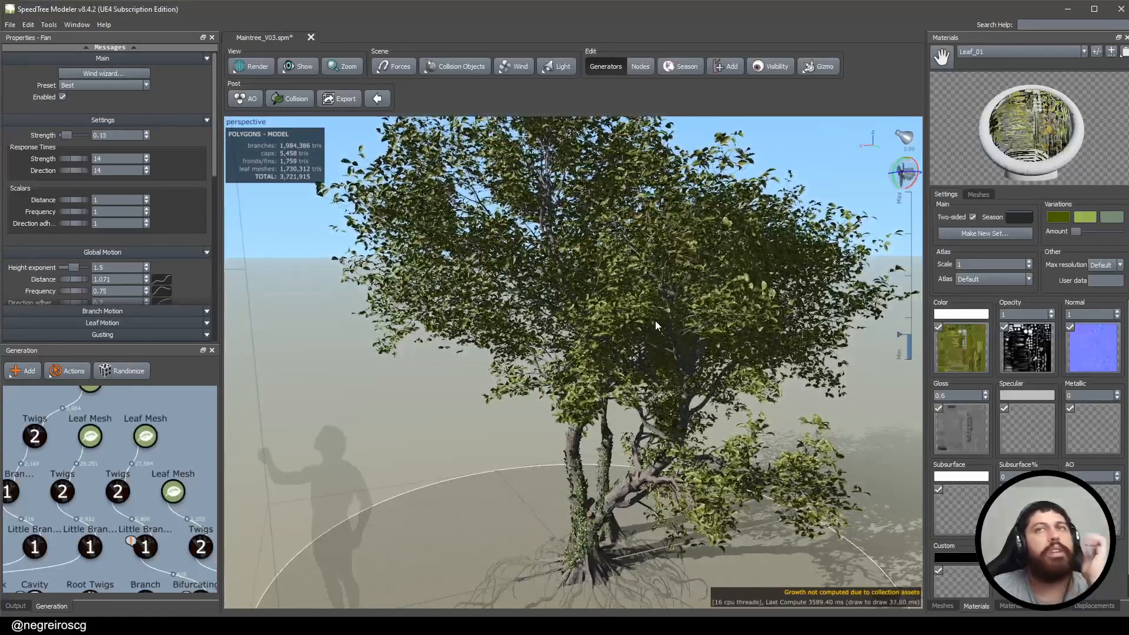
left_click_drag(599, 361, 759, 329)
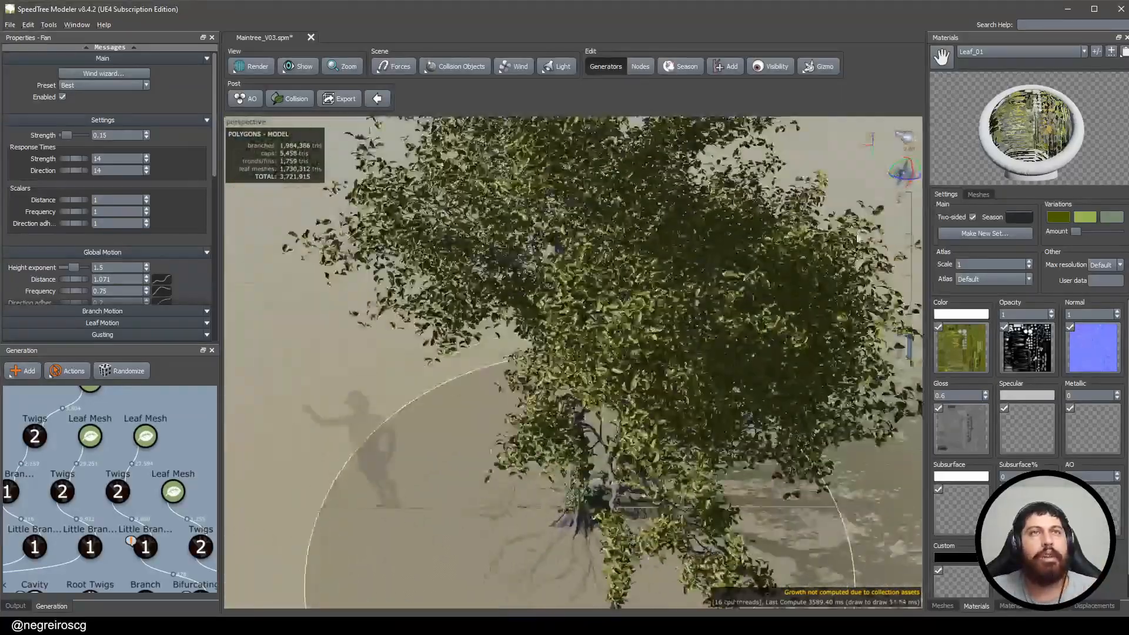
left_click(1069, 12)
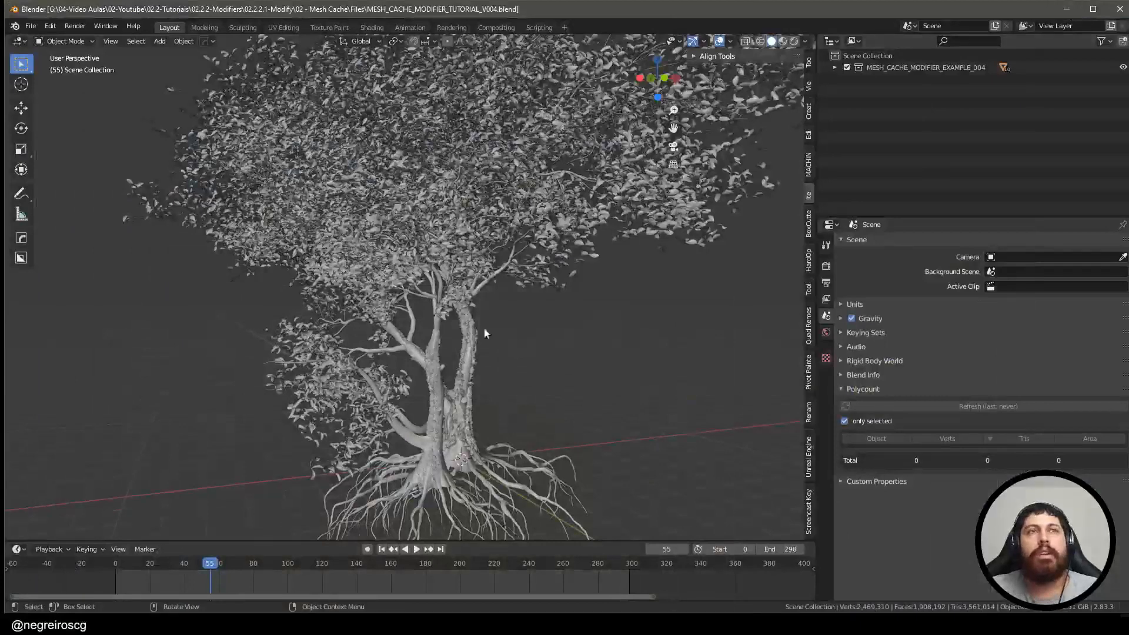
Step: Expand the MESH_CACHE_MODIFIER_EXAMPLE_004 collection and select individual Maintree parts to see what each one covers
left_click(834, 67)
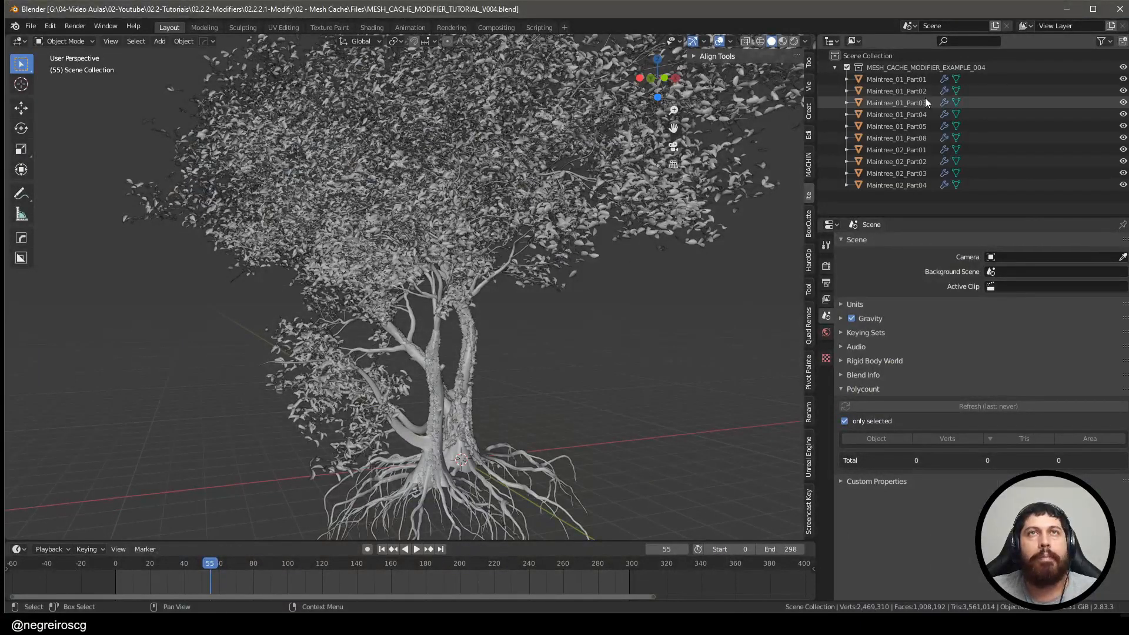
left_click(908, 79)
left_click(914, 116)
left_click(909, 175)
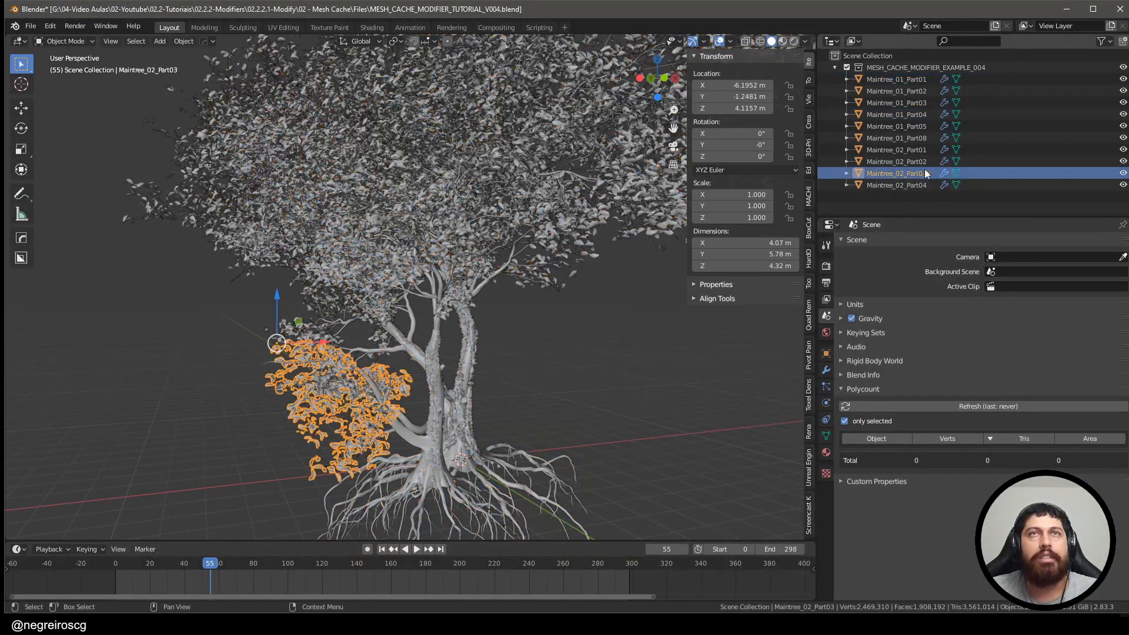
left_click(923, 150)
left_click(922, 125)
left_click(911, 82)
Step: Select Maintree_01_Part08 on the main trunk and examine its Mesh Sequence Cache modifier settings
middle_click_drag(423, 188, 452, 310)
scroll(451, 309, "up", 8)
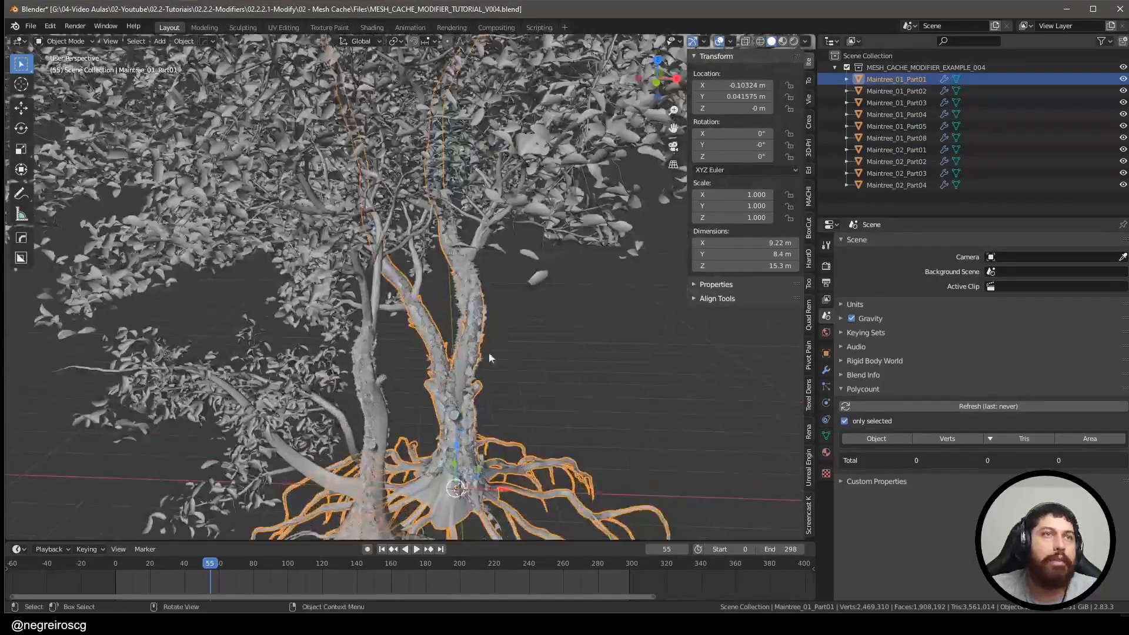
scroll(465, 369, "up", 2)
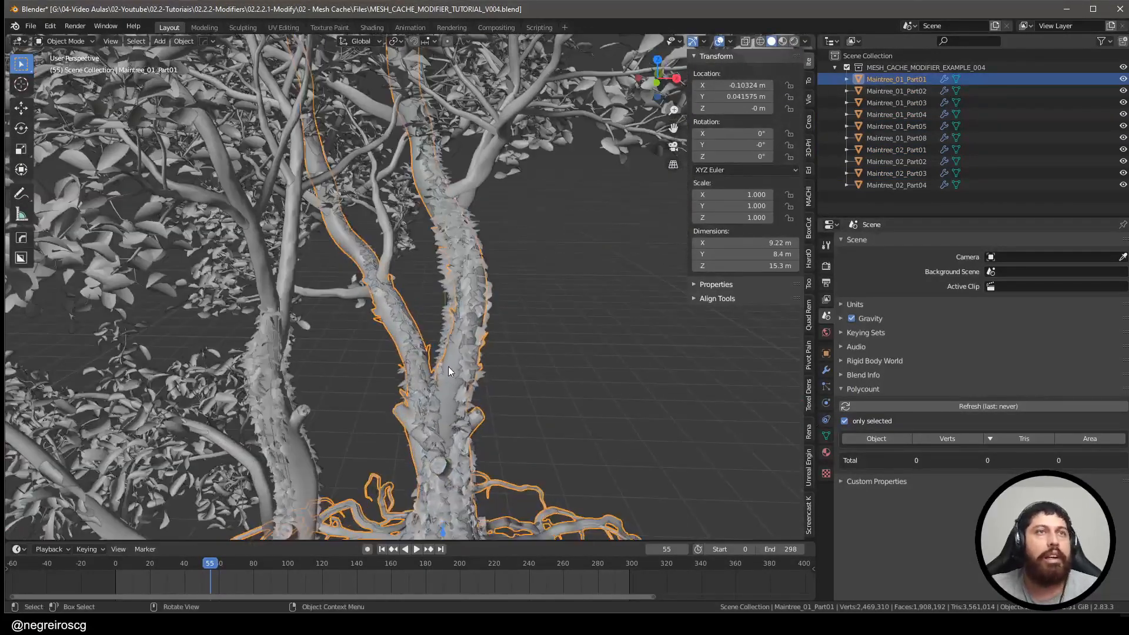
left_click(449, 366)
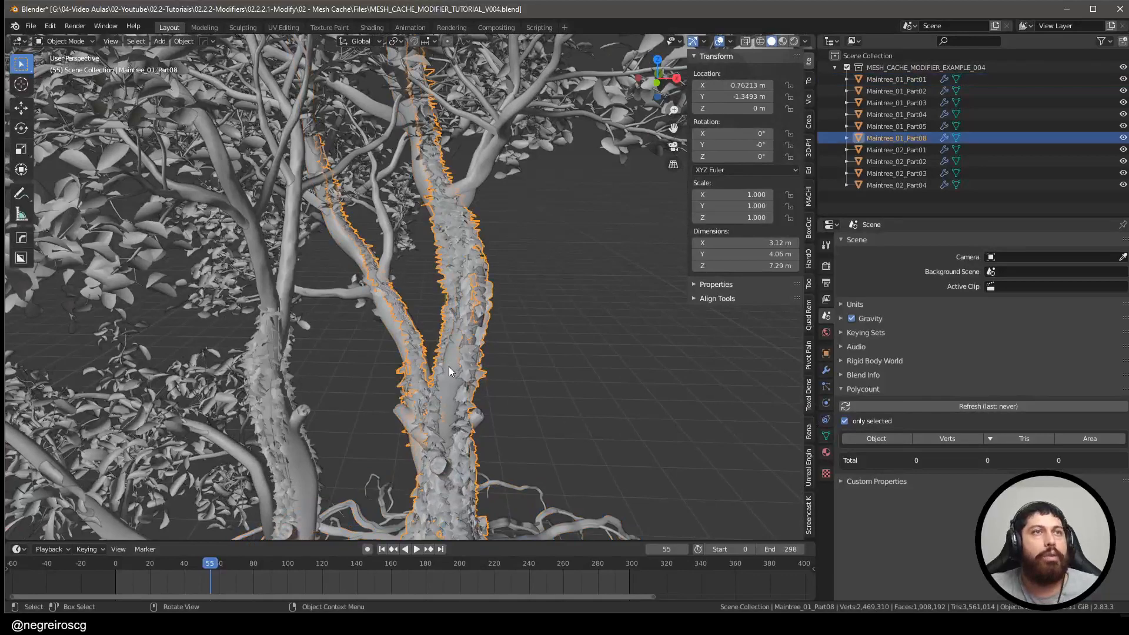
left_click(826, 370)
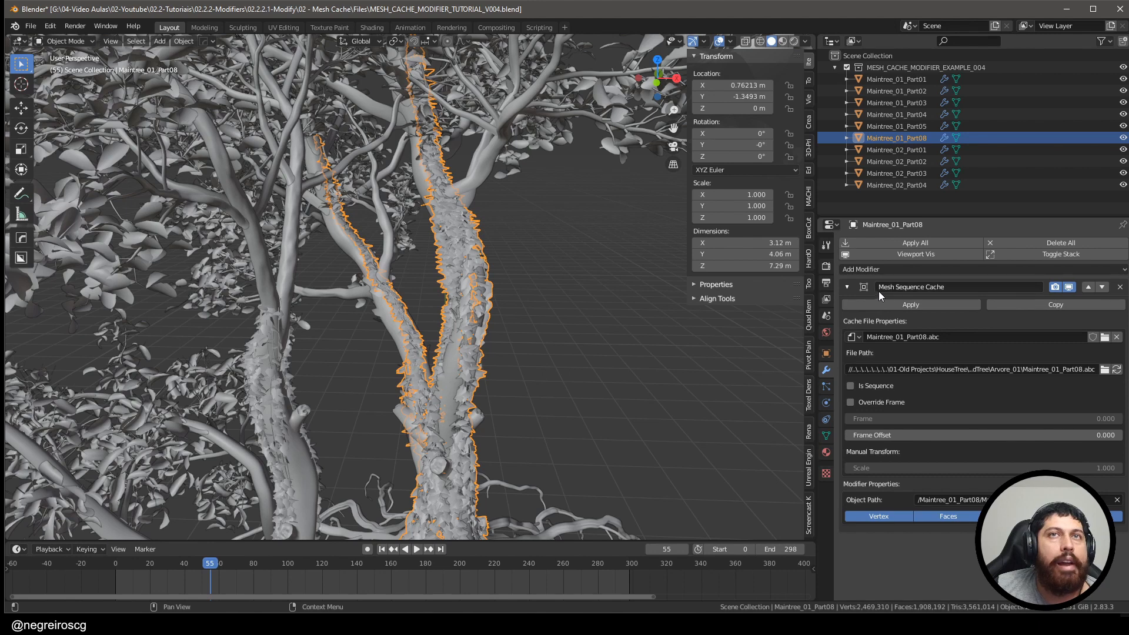
middle_click_drag(499, 387, 507, 365)
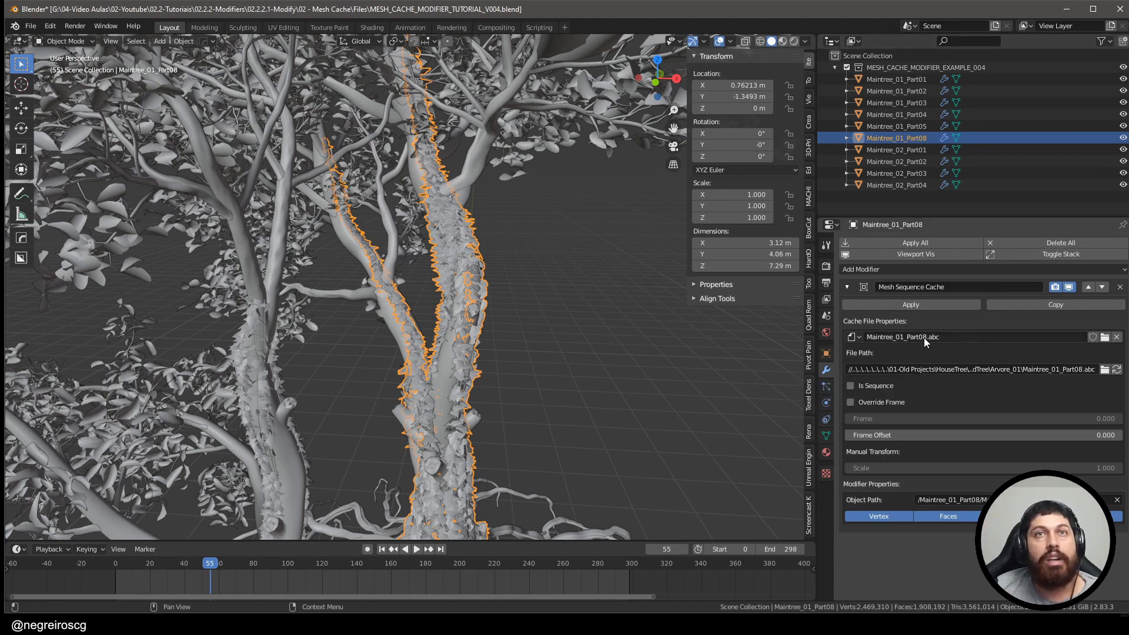
mouse_move(491, 338)
middle_mouse_down()
mouse_move(456, 321)
mouse_move(475, 330)
middle_mouse_up()
scroll(504, 294, "down", 4)
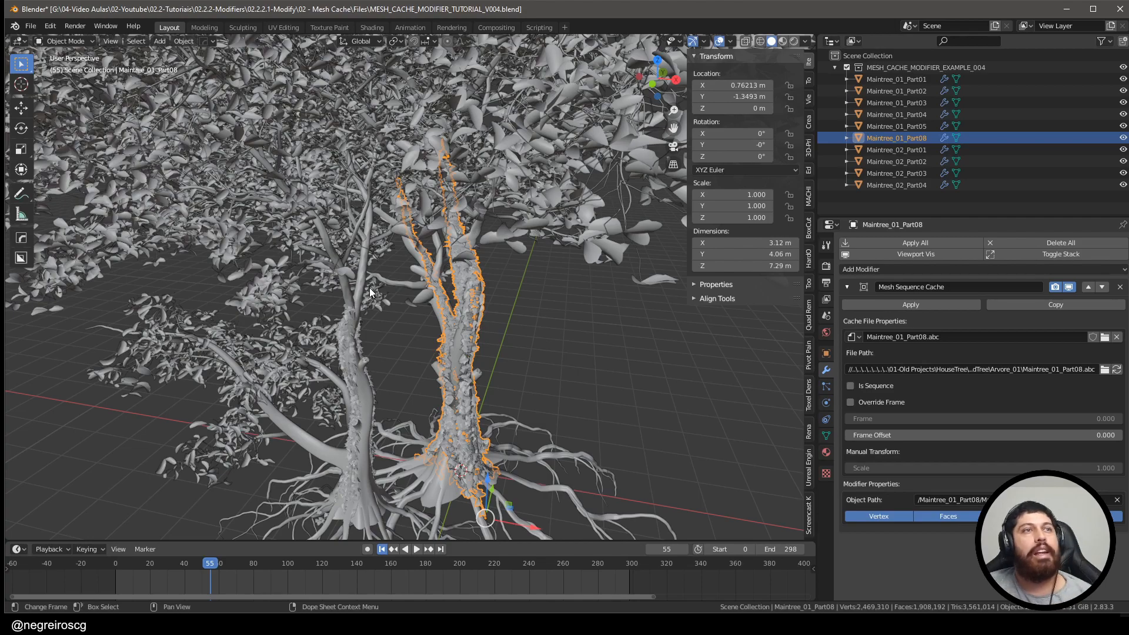
Step: Return the timeline to frame 0 and view the whole tree from several sides
key("shift+Left")
middle_click_drag(403, 226, 474, 297)
scroll(462, 336, "down", 6)
scroll(459, 333, "up", 4)
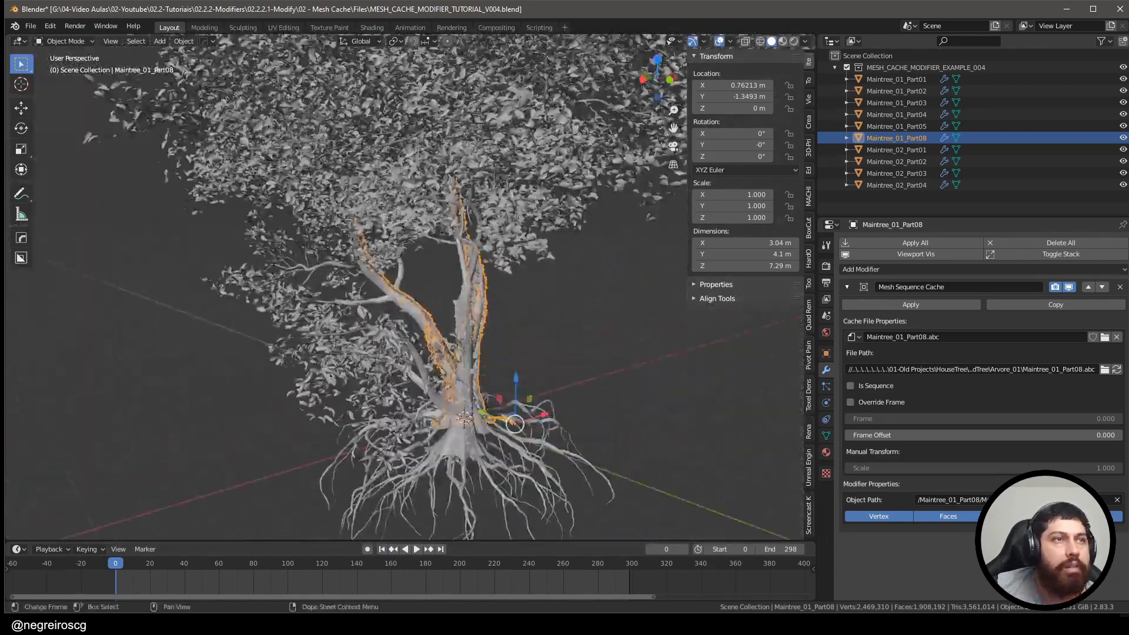
left_click(118, 625)
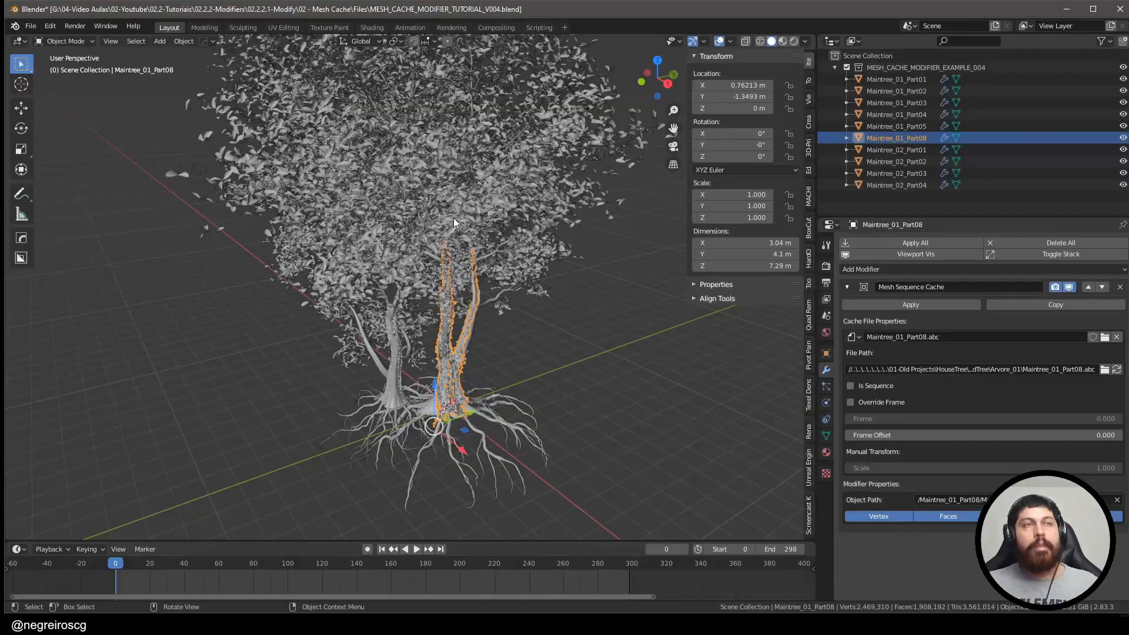
middle_click_drag(453, 217, 382, 292)
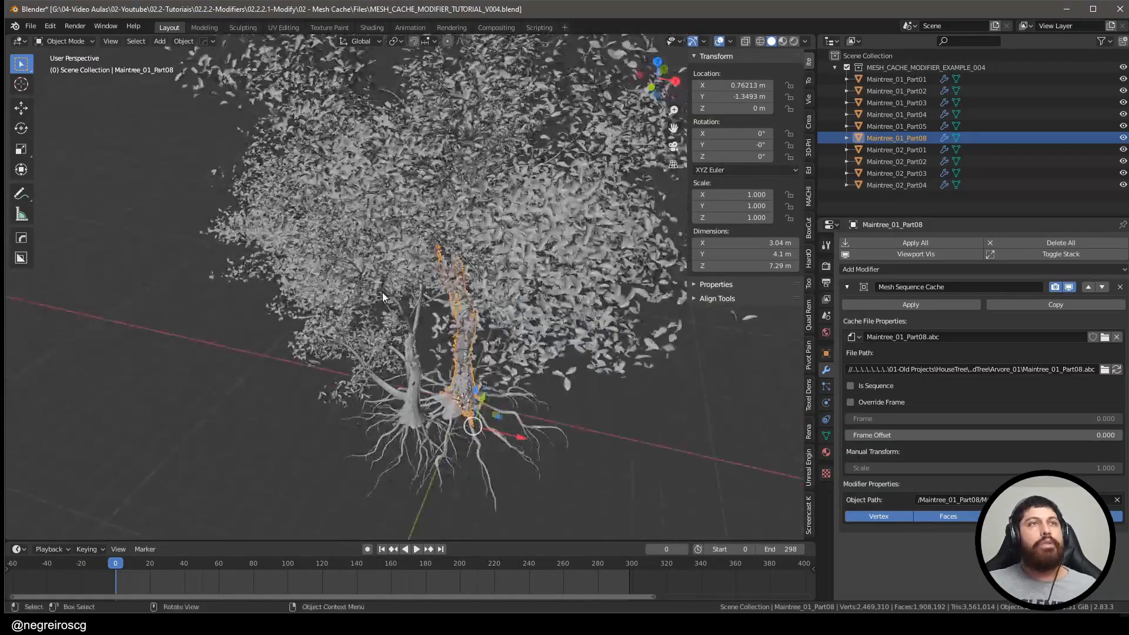
middle_click_drag(773, 317, 519, 308)
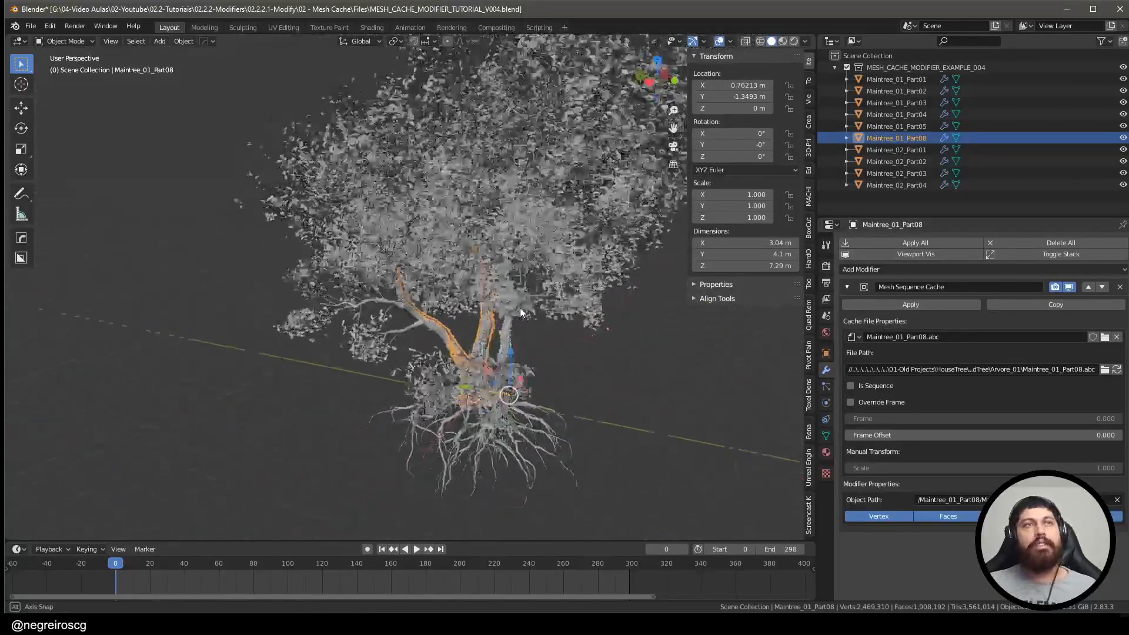
Step: Examine Maintree_01_Part08 on the trunk up close and locate Mesh Sequence Cache among the modifiers that can be added
scroll(411, 354, "up", 6)
middle_click_drag(411, 354, 432, 386)
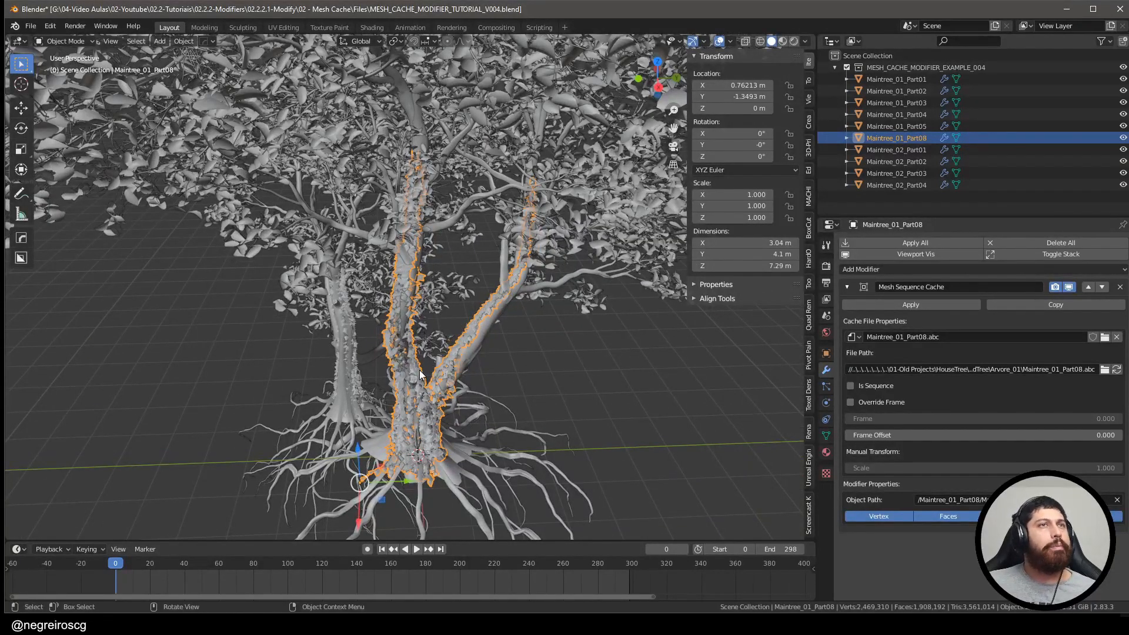
middle_click_drag(428, 332, 486, 323)
middle_click_drag(509, 372, 347, 277)
left_click(886, 265)
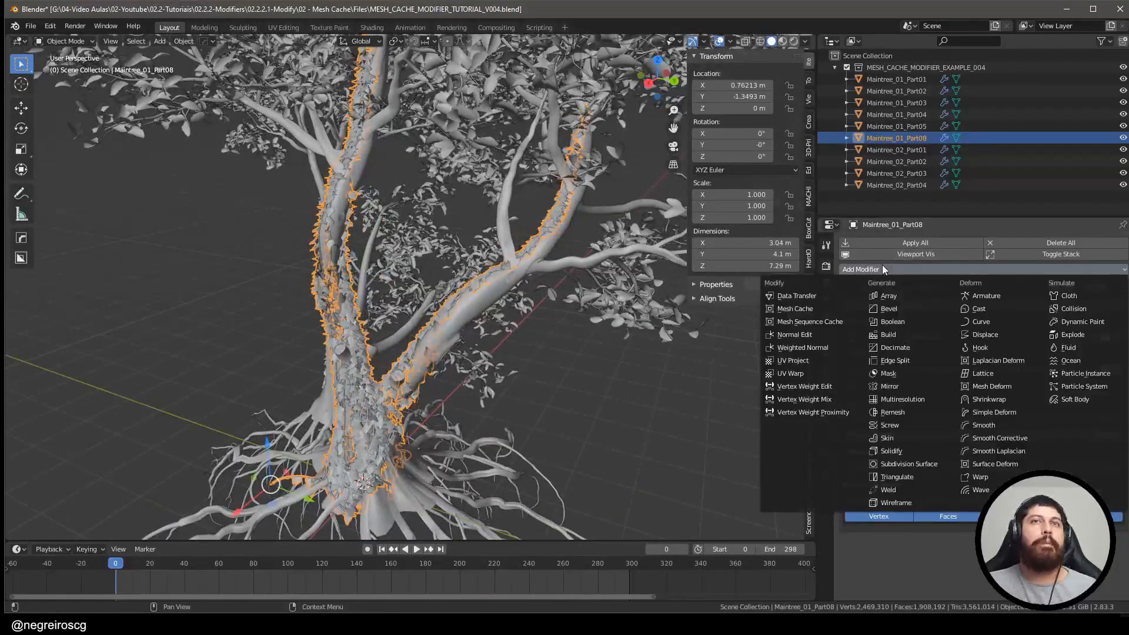
left_click(813, 321)
middle_click_drag(513, 335, 520, 369)
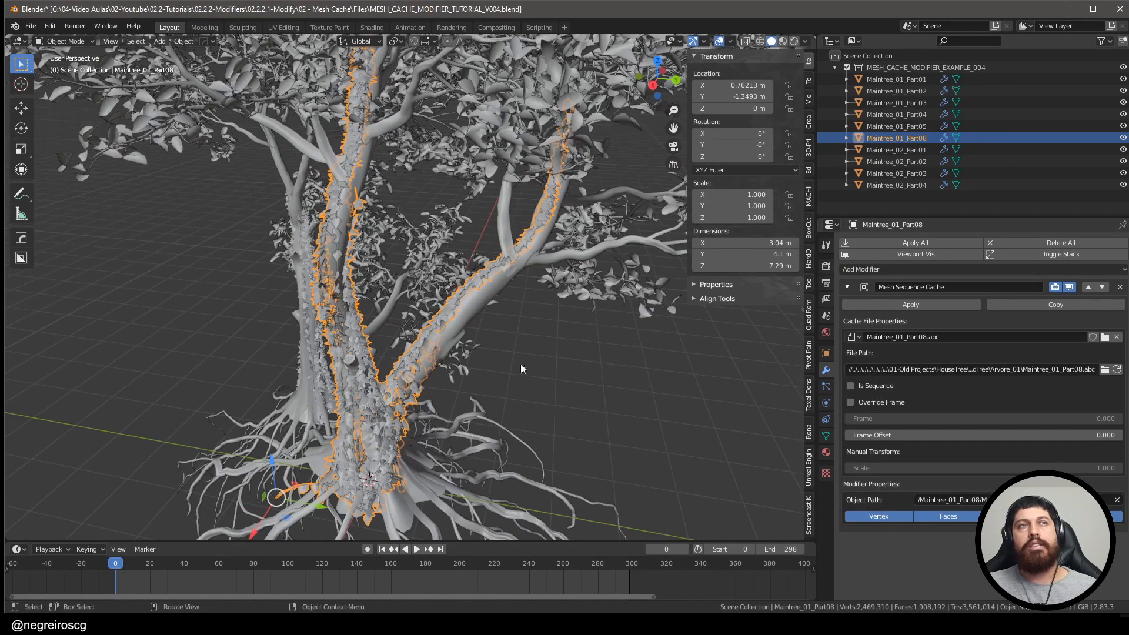
left_click(868, 269)
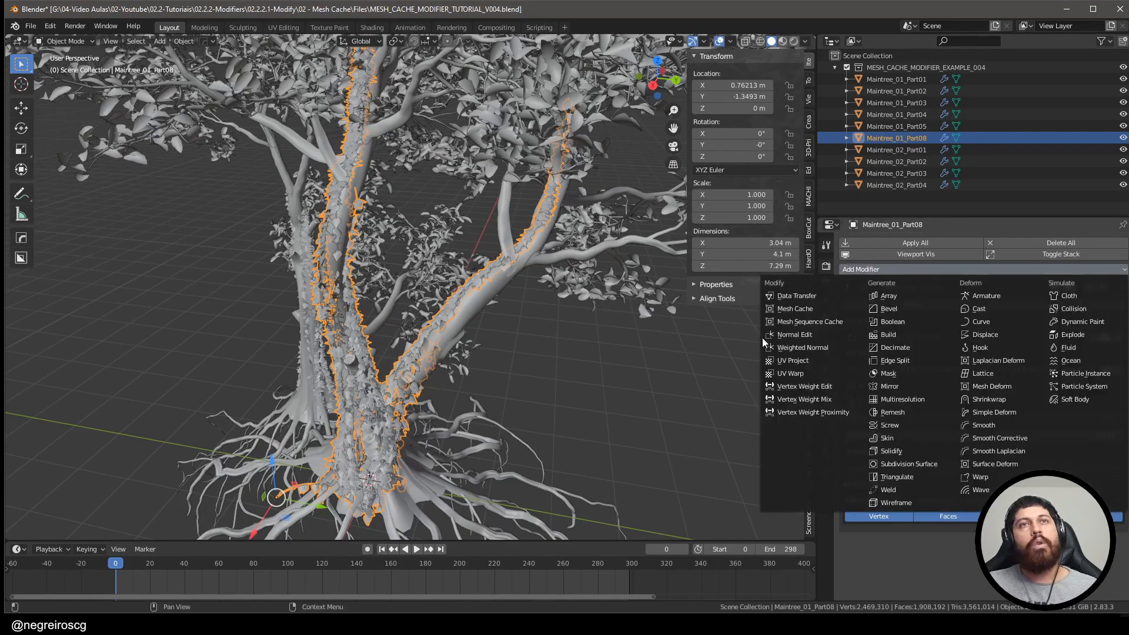
left_click(833, 321)
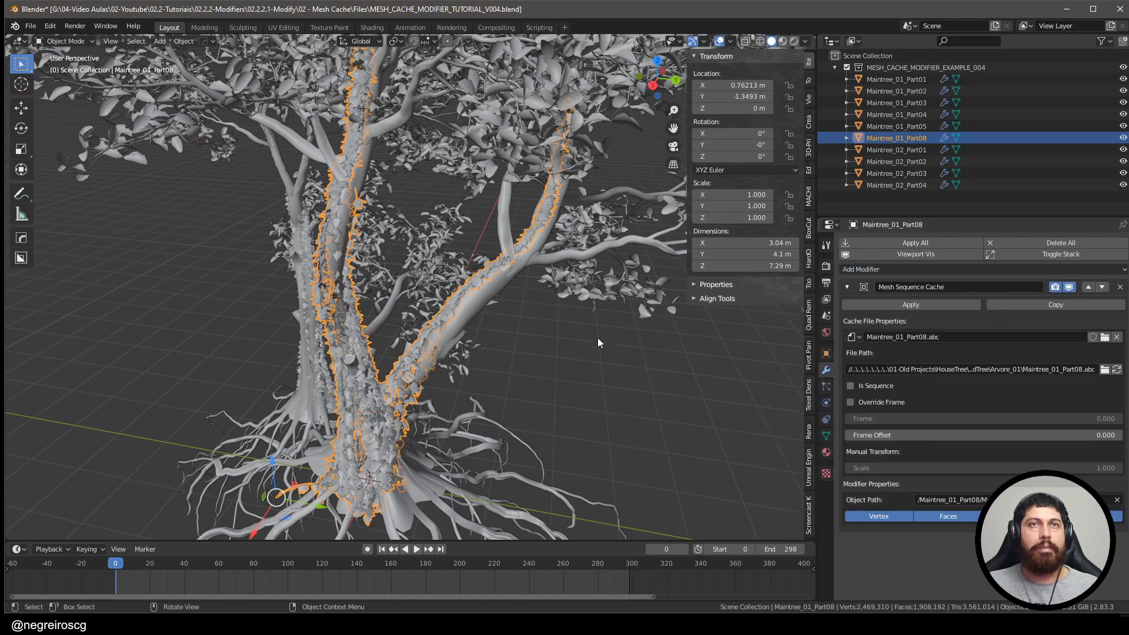
middle_click_drag(598, 343, 379, 287)
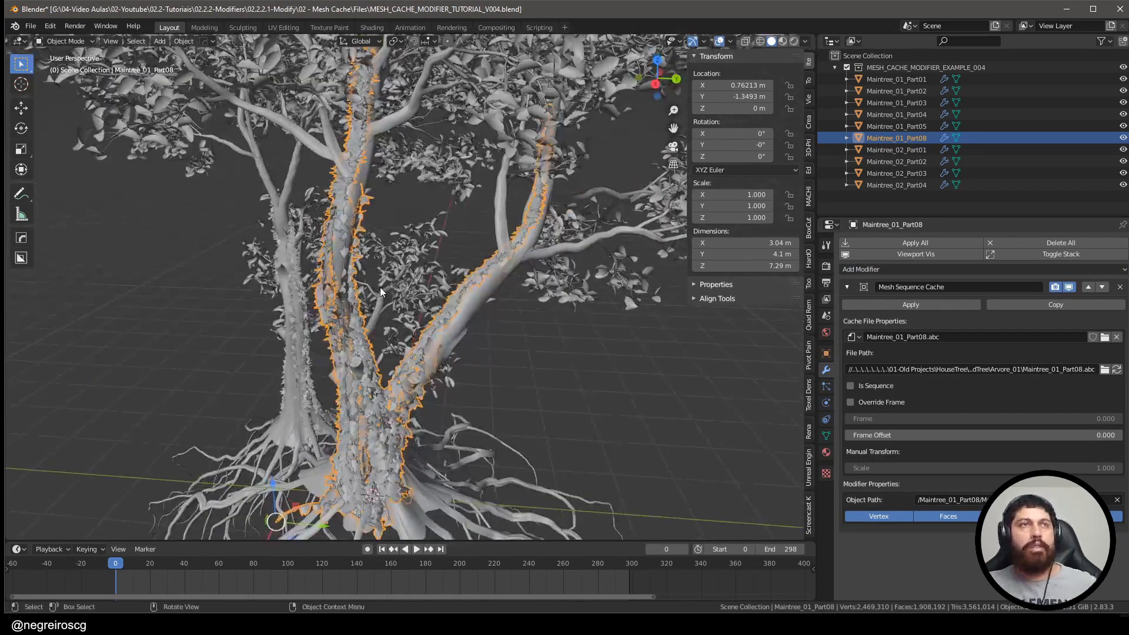
middle_click_drag(489, 322, 489, 295, "shift")
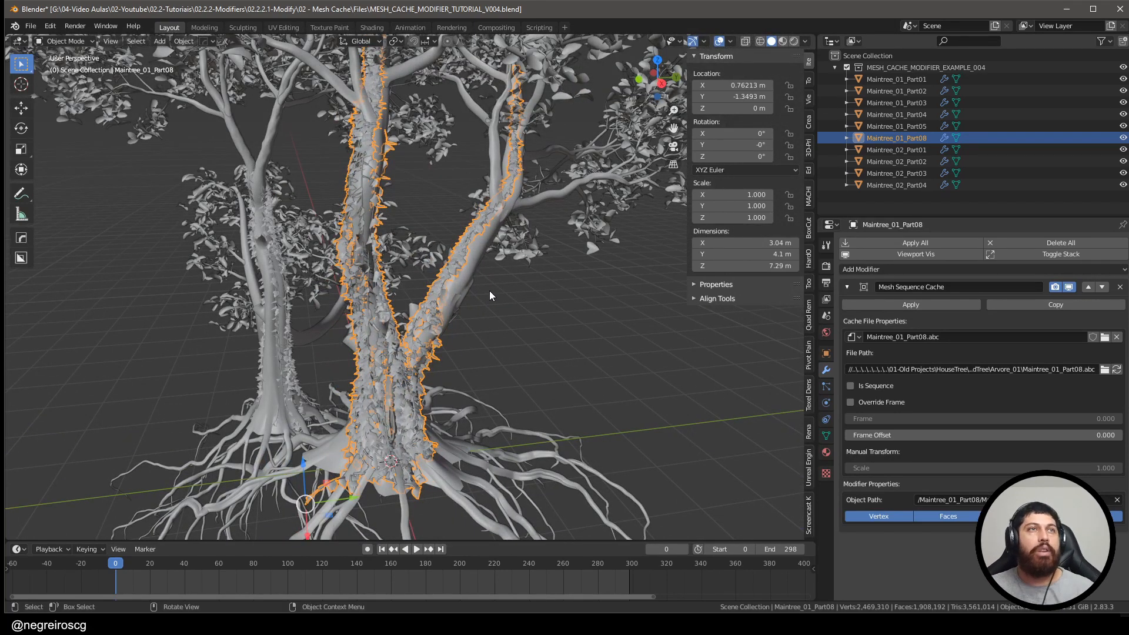
scroll(506, 328, "up", 3)
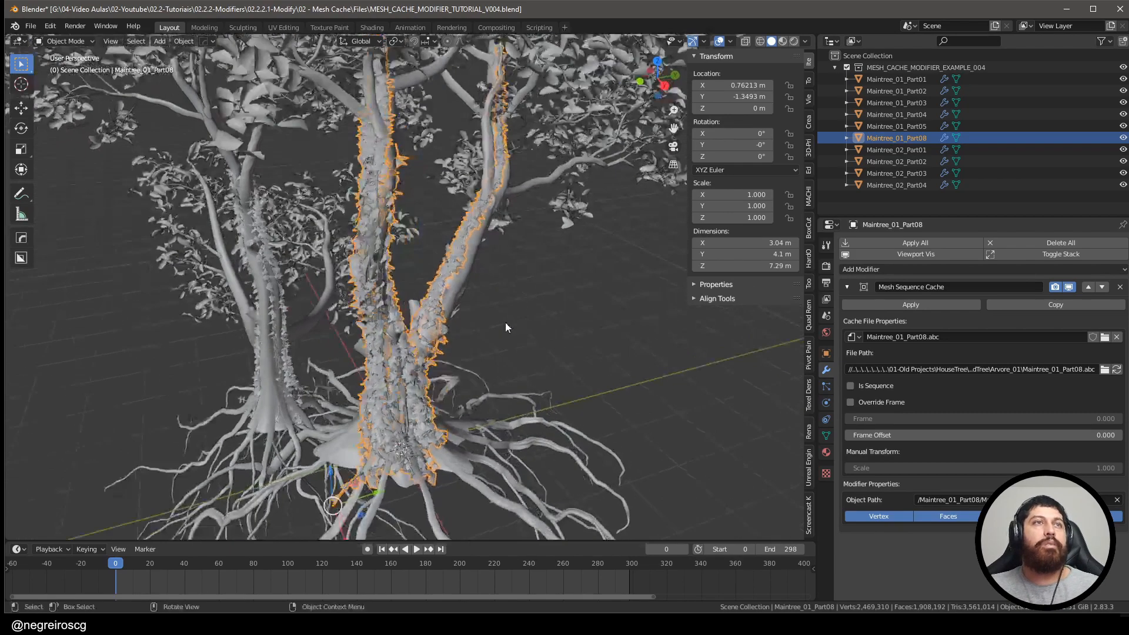
middle_click_drag(499, 307, 456, 294)
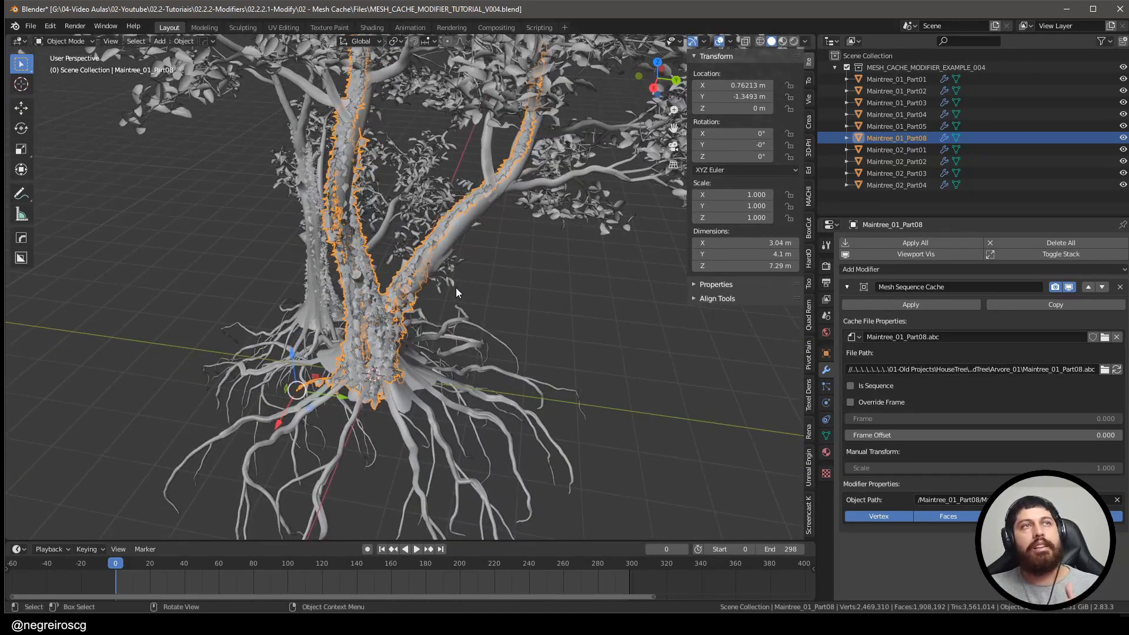